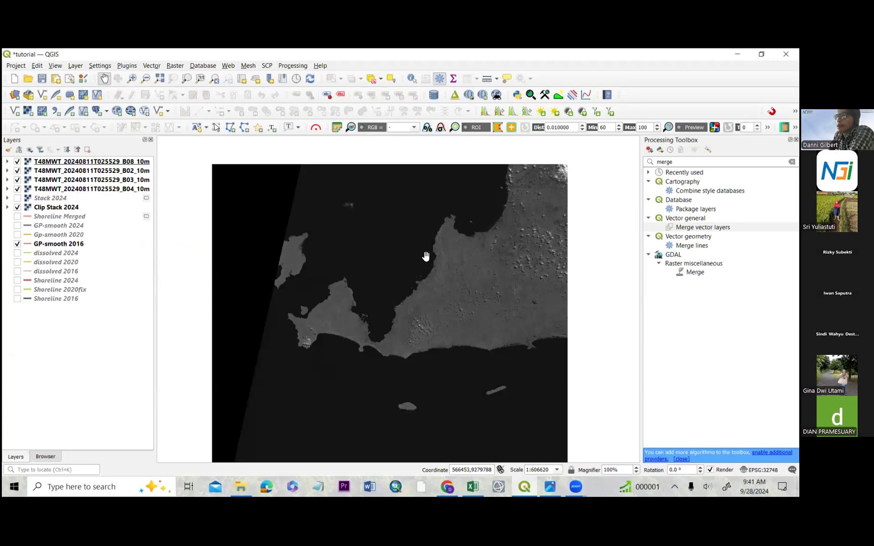
{"action": "left_click_drag", "start_coordinate": [427, 255], "coordinate": [395, 236]}
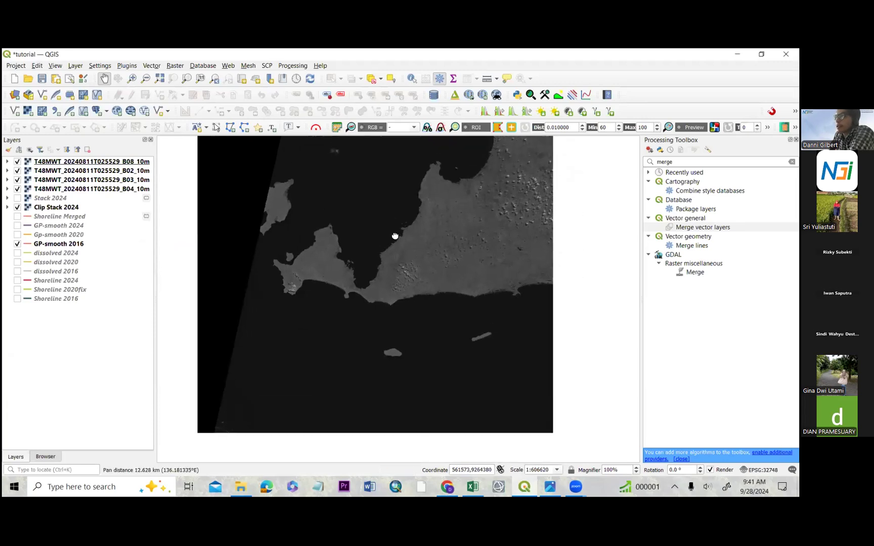
{"action": "left_click_drag", "start_coordinate": [517, 211], "coordinate": [528, 218]}
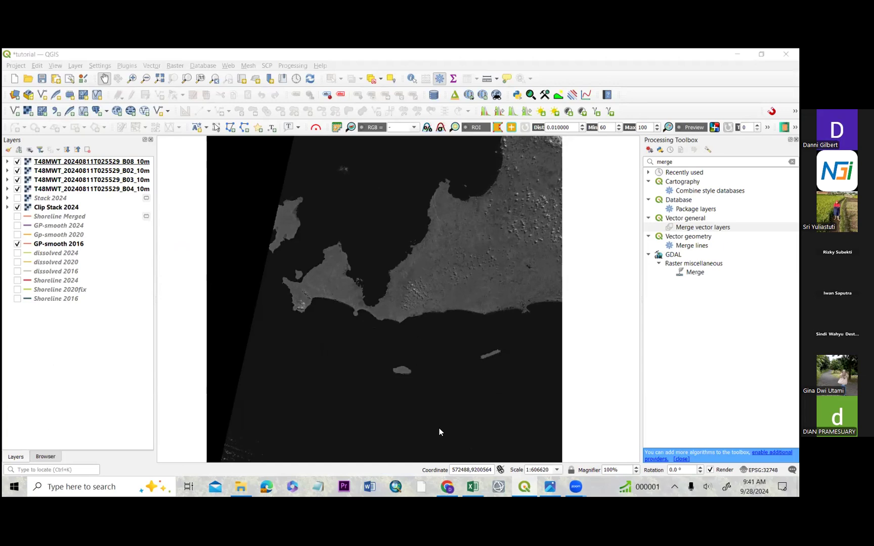
Step: Switch to the Copernicus Browser and set the maximum cloud coverage for the Sentinel-2 L2A imagery to 20%
{"action": "key", "text": "alt+Tab"}
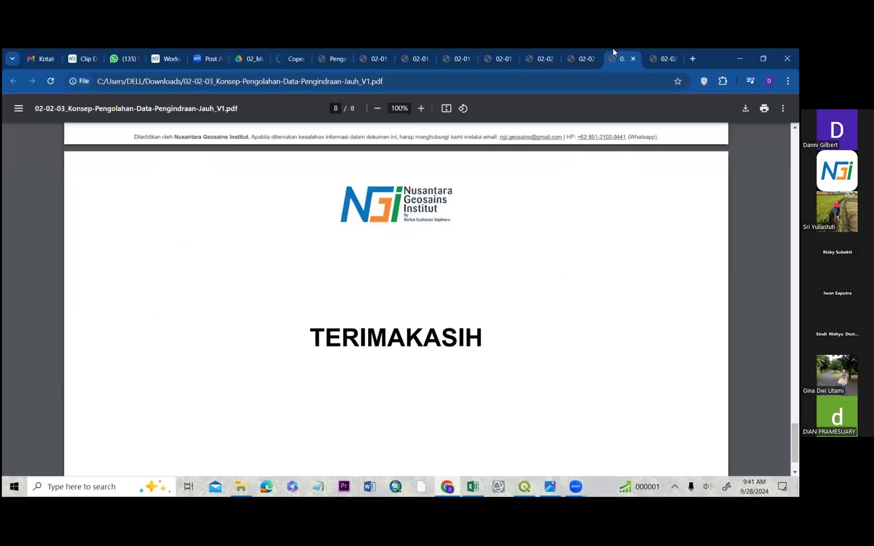
{"action": "left_click", "coordinate": [292, 50]}
{"action": "left_click_drag", "start_coordinate": [354, 235], "coordinate": [311, 233]}
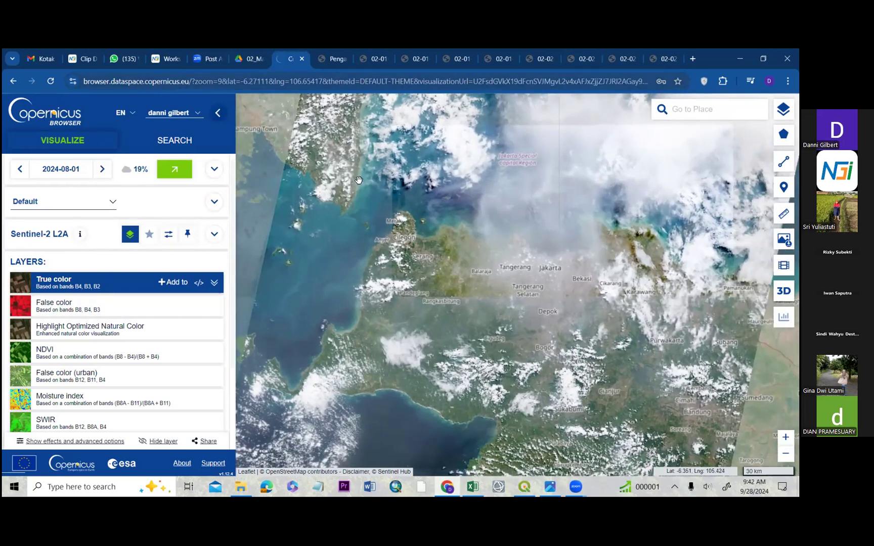
{"action": "left_click_drag", "start_coordinate": [498, 268], "coordinate": [462, 229]}
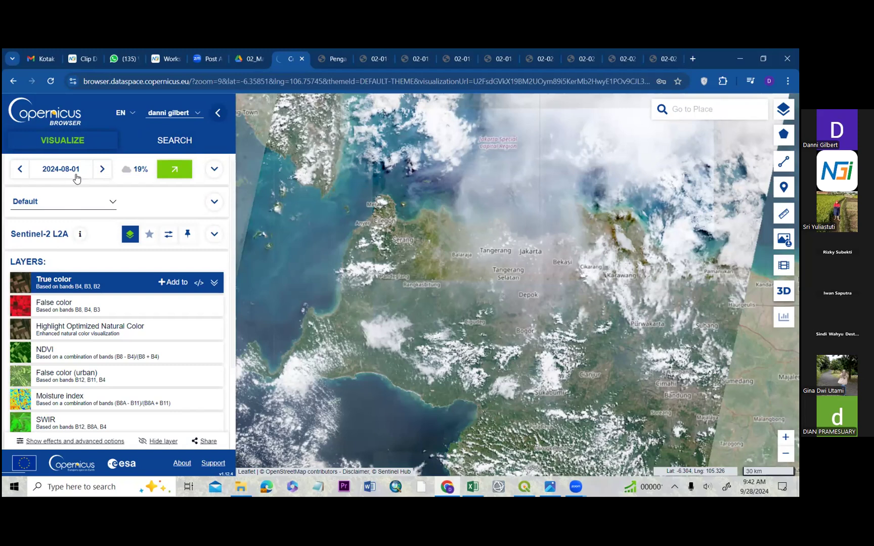
{"action": "left_click", "coordinate": [129, 171]}
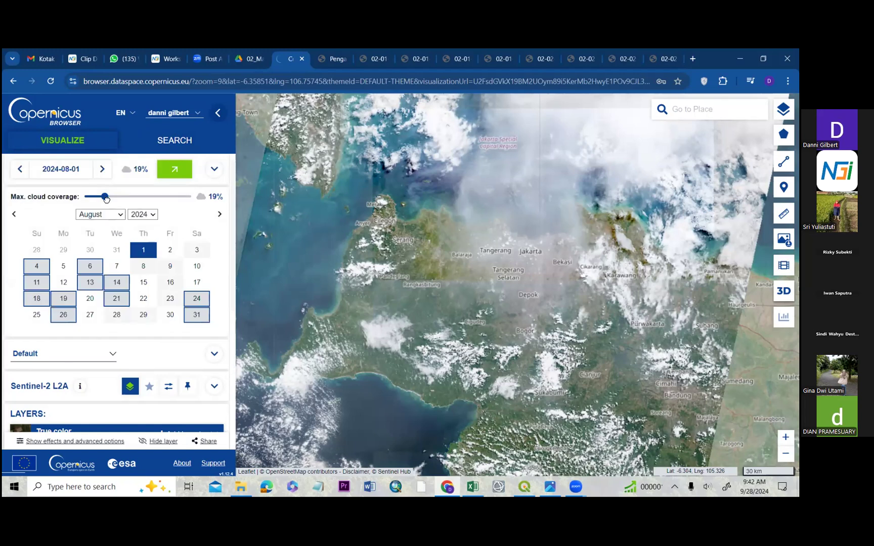
{"action": "left_click_drag", "start_coordinate": [105, 198], "coordinate": [107, 197]}
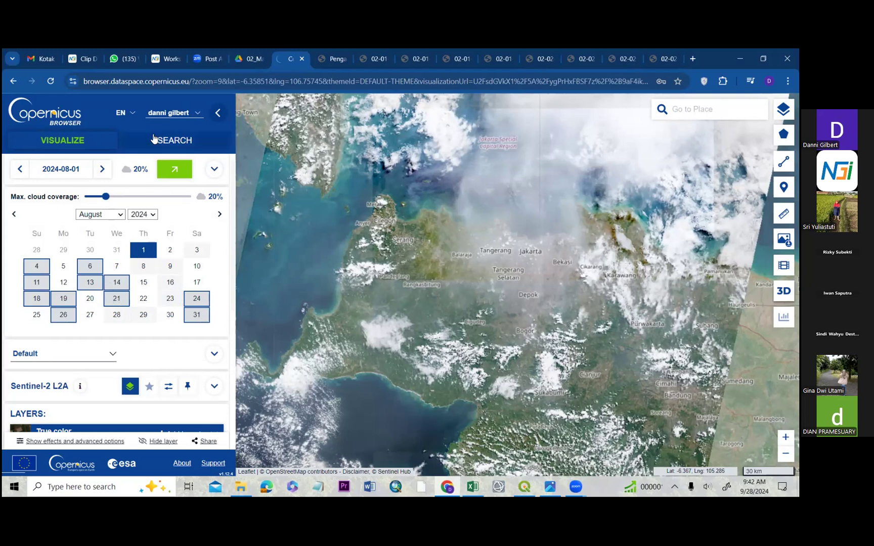
Step: Compare the Sentinel-2 visualization layers with the product search results for western Java
{"action": "left_click", "coordinate": [163, 176]}
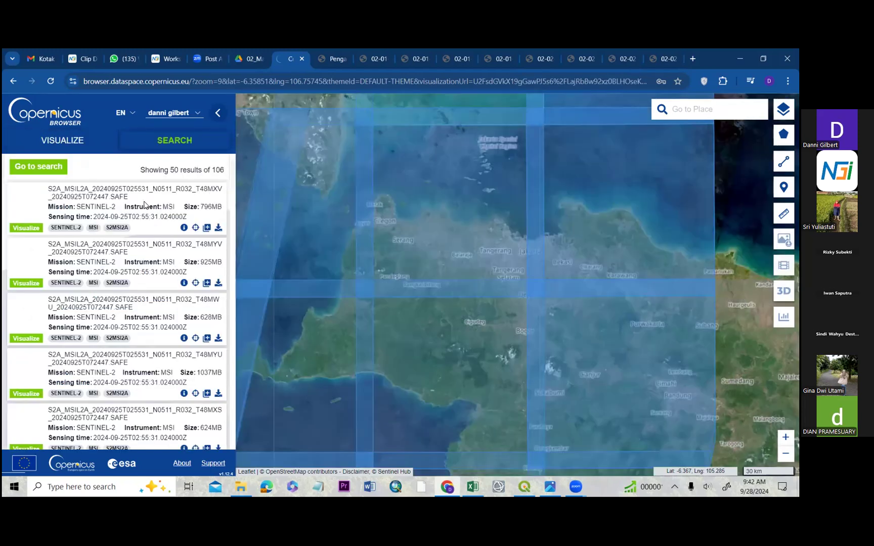
{"action": "left_click", "coordinate": [76, 140]}
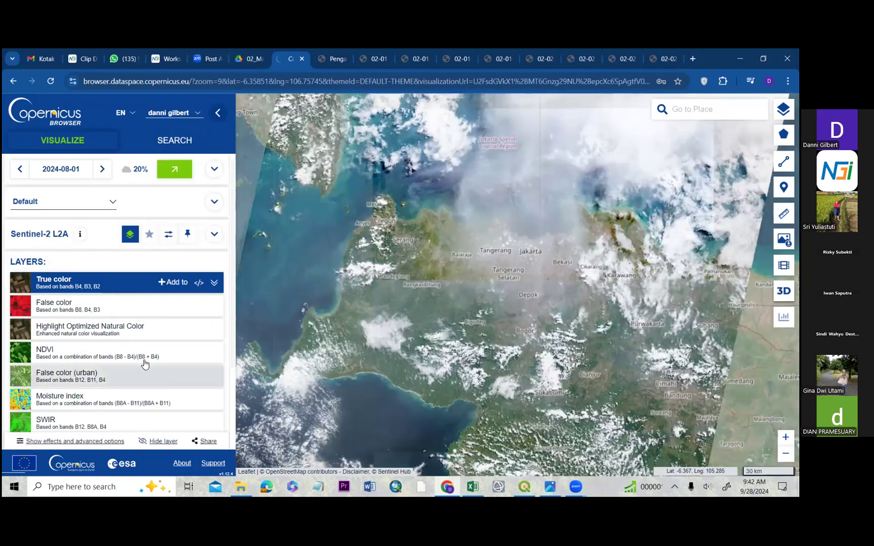
{"action": "scroll", "coordinate": [150, 312], "scroll_direction": "down", "scroll_amount": 2}
{"action": "scroll", "coordinate": [155, 238], "scroll_direction": "up", "scroll_amount": 2}
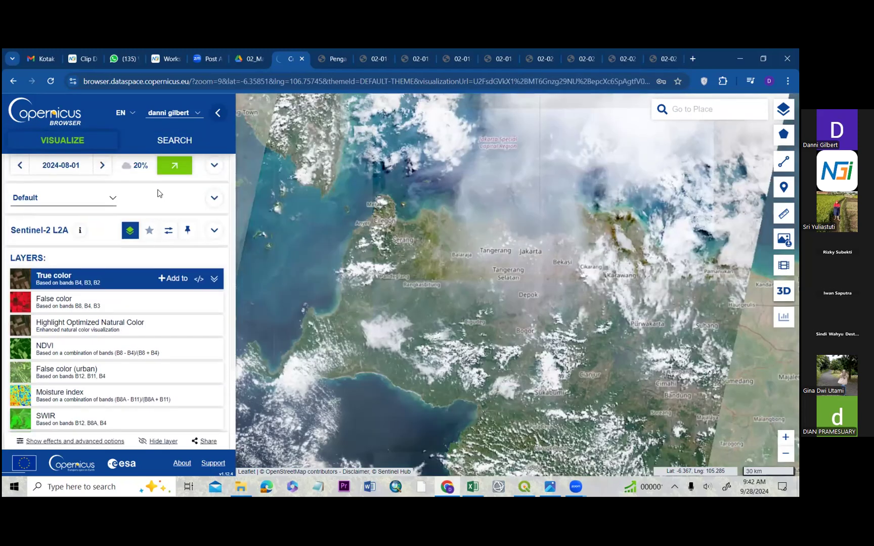
{"action": "left_click", "coordinate": [175, 144]}
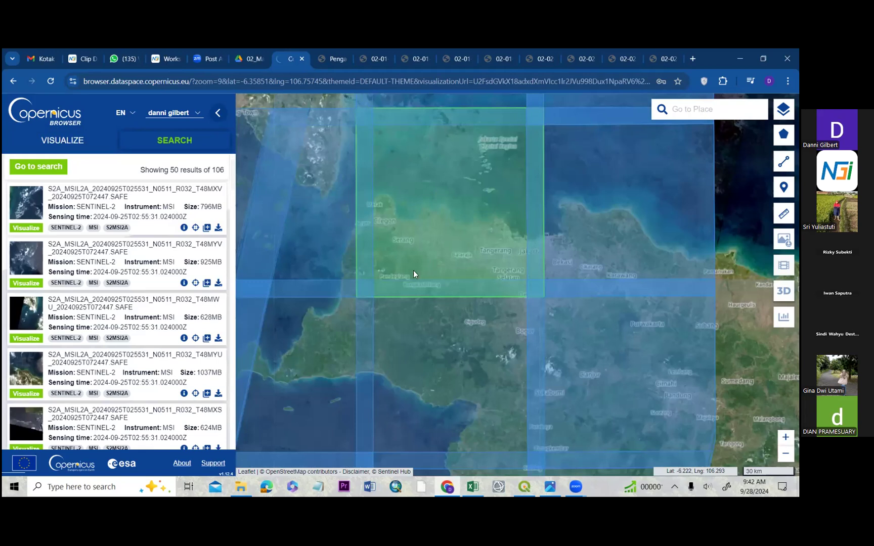
Step: List the scenes available for the T48MWU and T48MXU tile footprints on the map
{"action": "scroll", "coordinate": [413, 275], "scroll_direction": "down", "scroll_amount": 1}
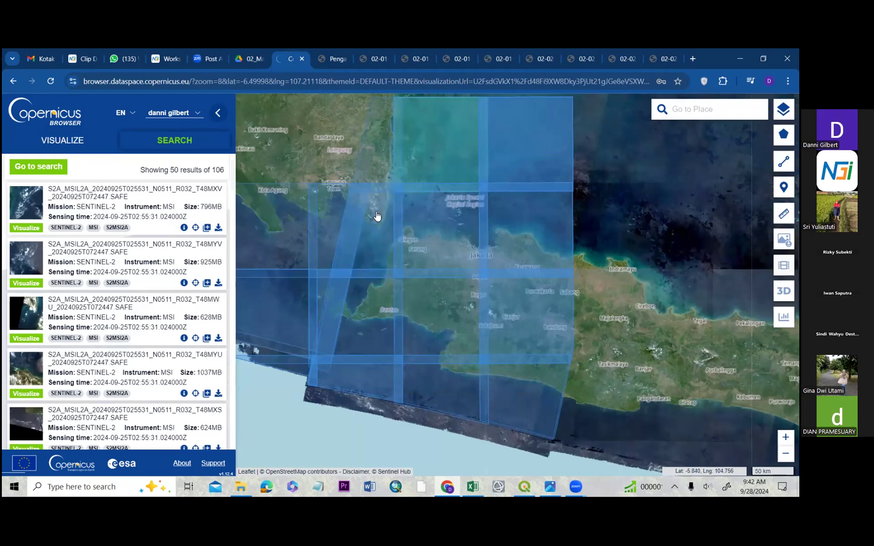
{"action": "left_click", "coordinate": [389, 229]}
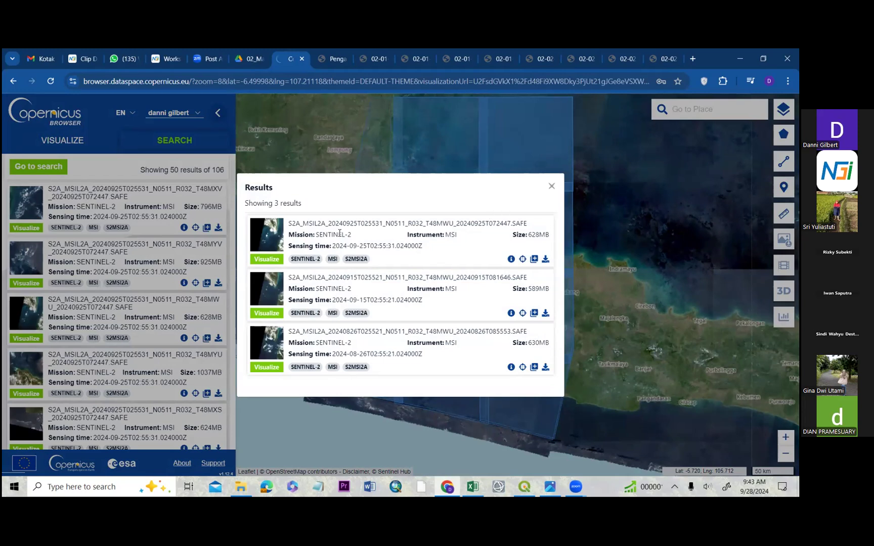
{"action": "left_click", "coordinate": [552, 186]}
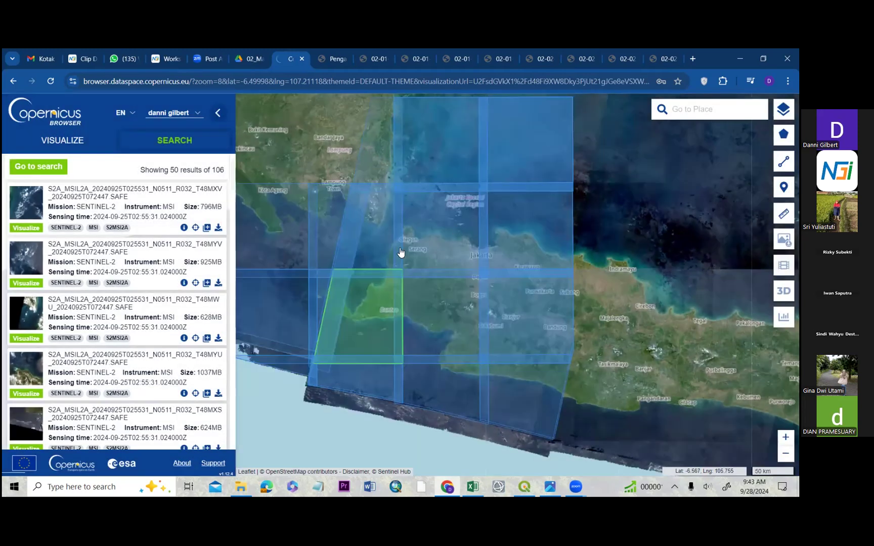
{"action": "left_click", "coordinate": [433, 245]}
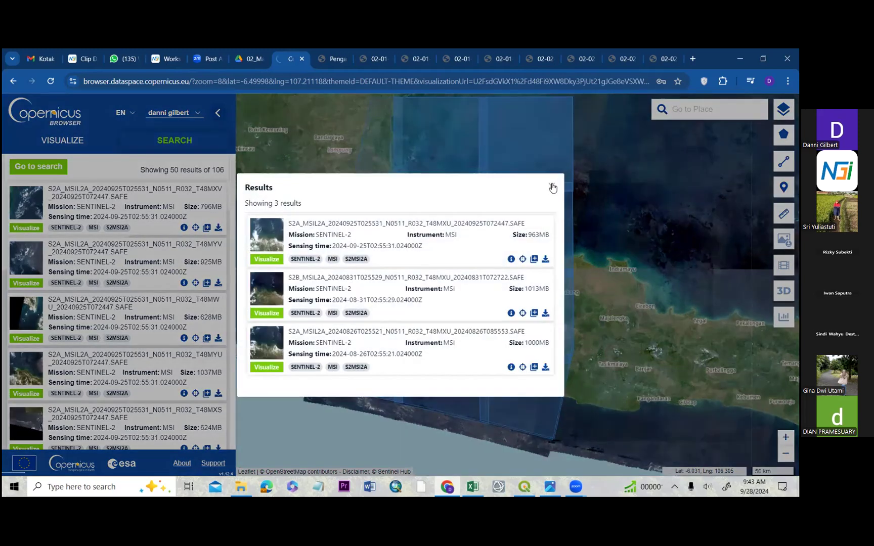
{"action": "left_click", "coordinate": [553, 186]}
Step: Examine the product attributes of the T48MXV scene from 2024-09-25 and the product info of the T48MYU scene
{"action": "left_click", "coordinate": [184, 229]}
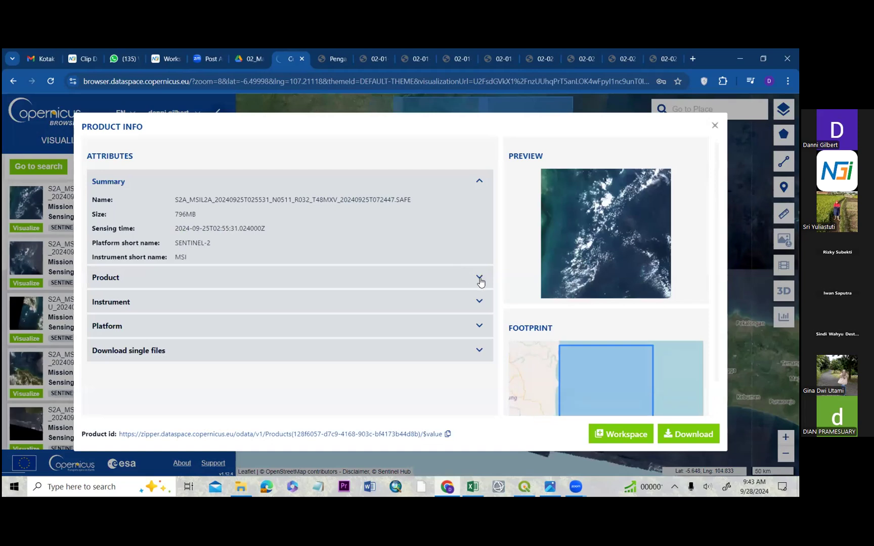
{"action": "left_click", "coordinate": [479, 279]}
{"action": "scroll", "coordinate": [423, 287], "scroll_direction": "down", "scroll_amount": 1}
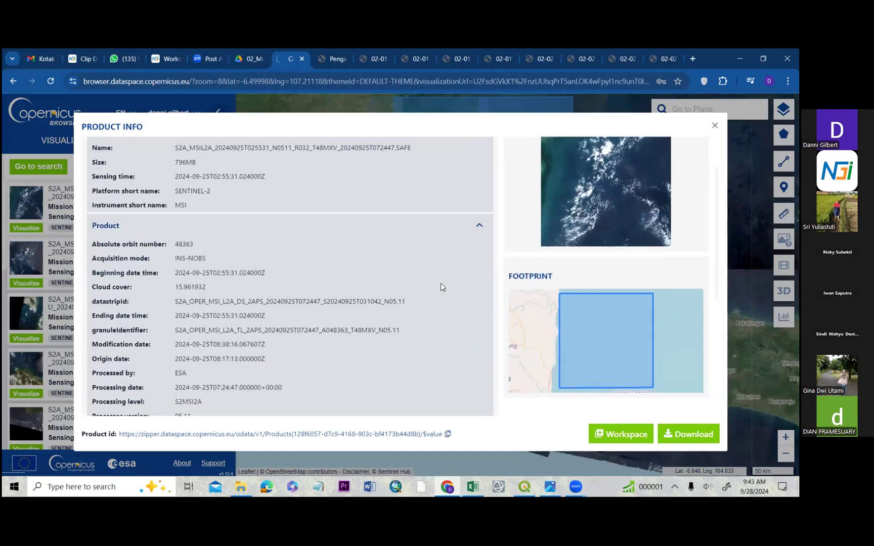
{"action": "scroll", "coordinate": [332, 259], "scroll_direction": "up", "scroll_amount": 1}
{"action": "scroll", "coordinate": [488, 306], "scroll_direction": "down", "scroll_amount": 3}
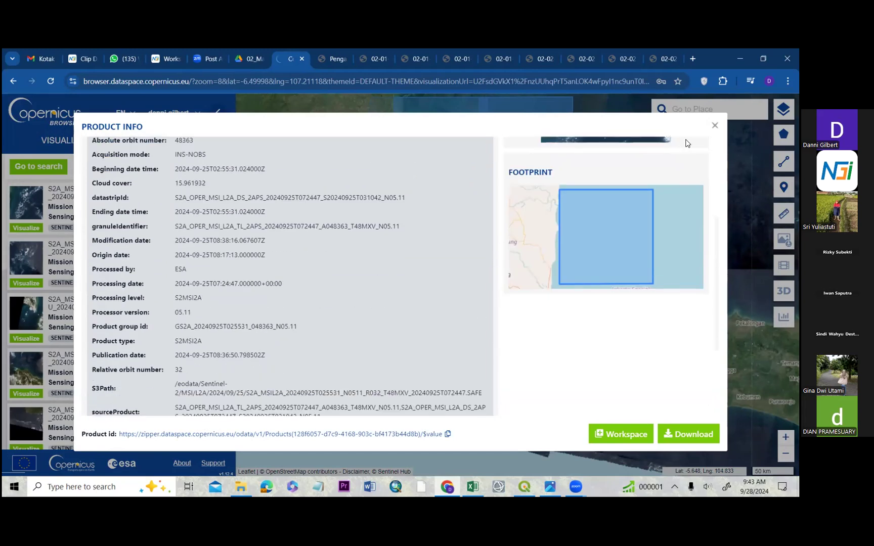
{"action": "left_click", "coordinate": [715, 125]}
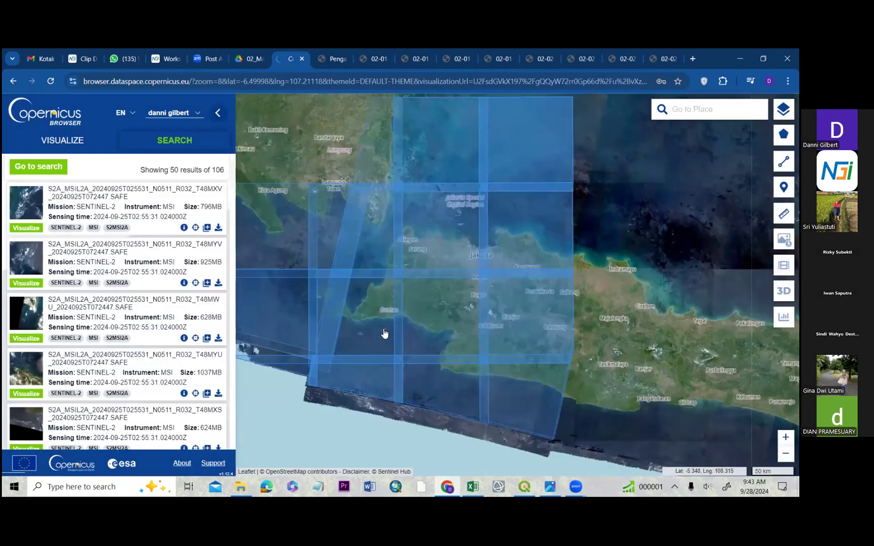
{"action": "left_click", "coordinate": [184, 393]}
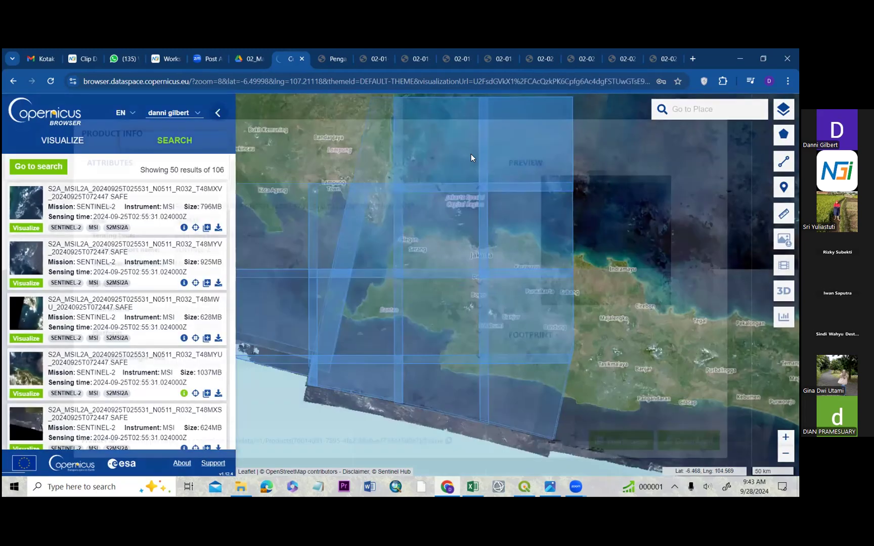
{"action": "left_click", "coordinate": [715, 125]}
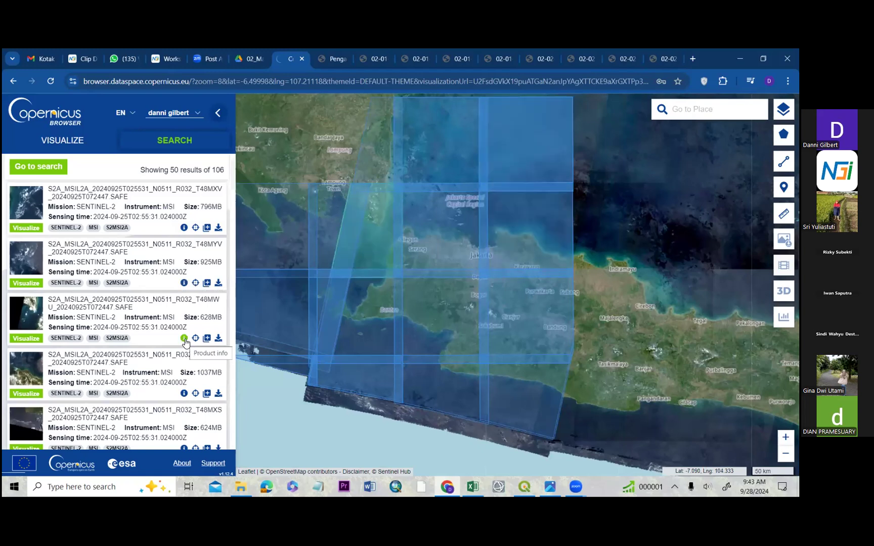
Step: Examine the product, instrument and platform attributes and the preview of the T48MWU scene from 2024-09-25
{"action": "left_click", "coordinate": [185, 338]}
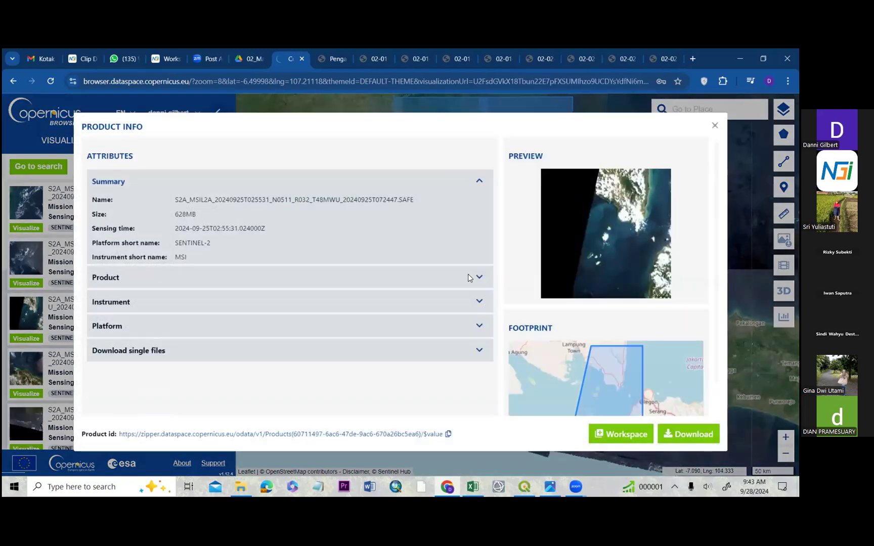
{"action": "left_click", "coordinate": [475, 277]}
{"action": "scroll", "coordinate": [466, 318], "scroll_direction": "down", "scroll_amount": 5}
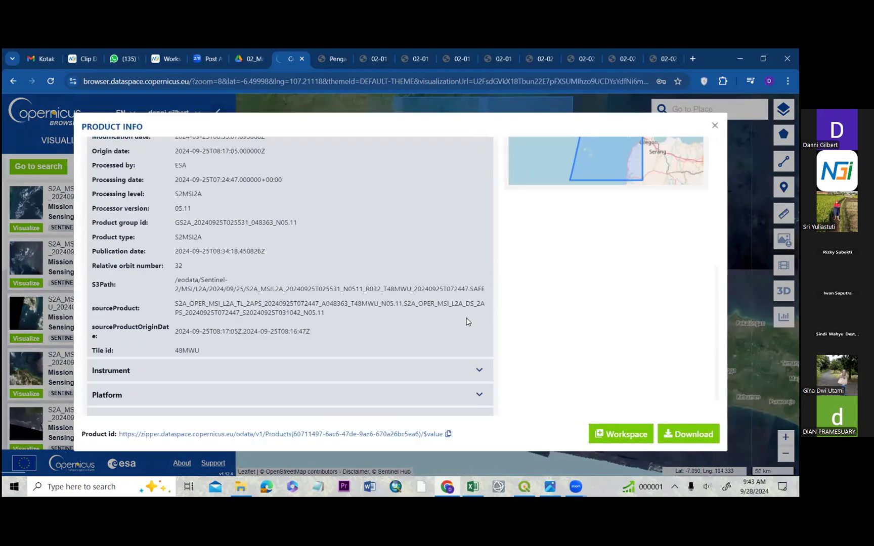
{"action": "left_click", "coordinate": [477, 375]}
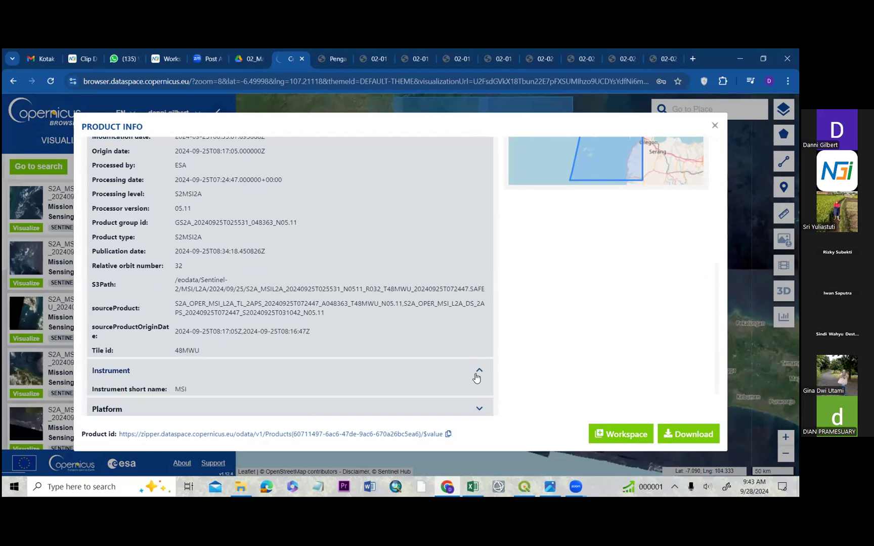
{"action": "scroll", "coordinate": [474, 374], "scroll_direction": "down", "scroll_amount": 1}
{"action": "left_click", "coordinate": [475, 341]}
{"action": "scroll", "coordinate": [468, 310], "scroll_direction": "up", "scroll_amount": 10}
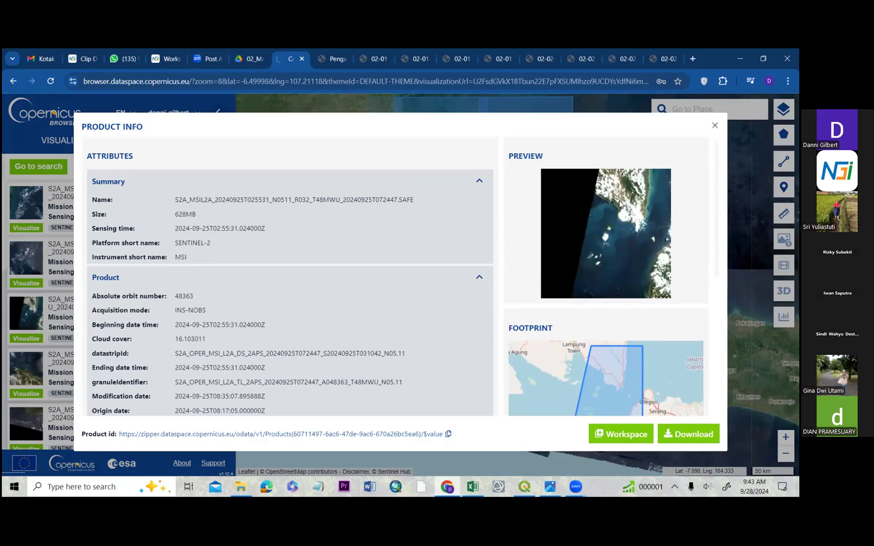
{"action": "left_click", "coordinate": [712, 126]}
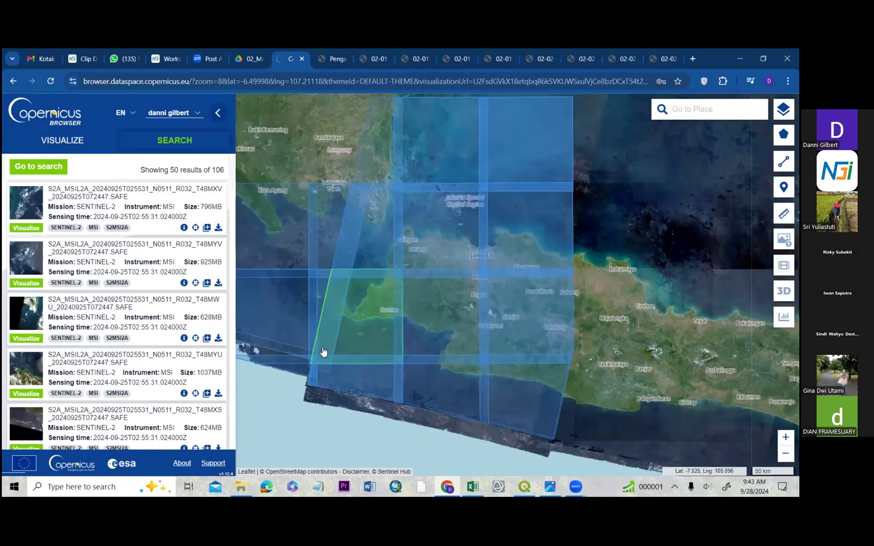
Step: In File Explorer, open the R10m image folder of the T48MWT scene, starting from the 2024 project folder's CITRA and GRANULE subfolders
{"action": "left_click", "coordinate": [241, 486]}
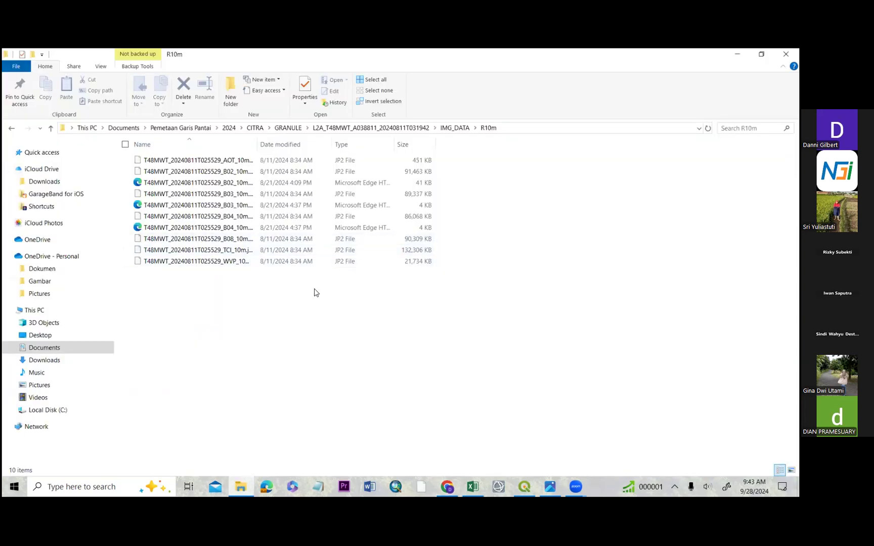
{"action": "left_click", "coordinate": [229, 128]}
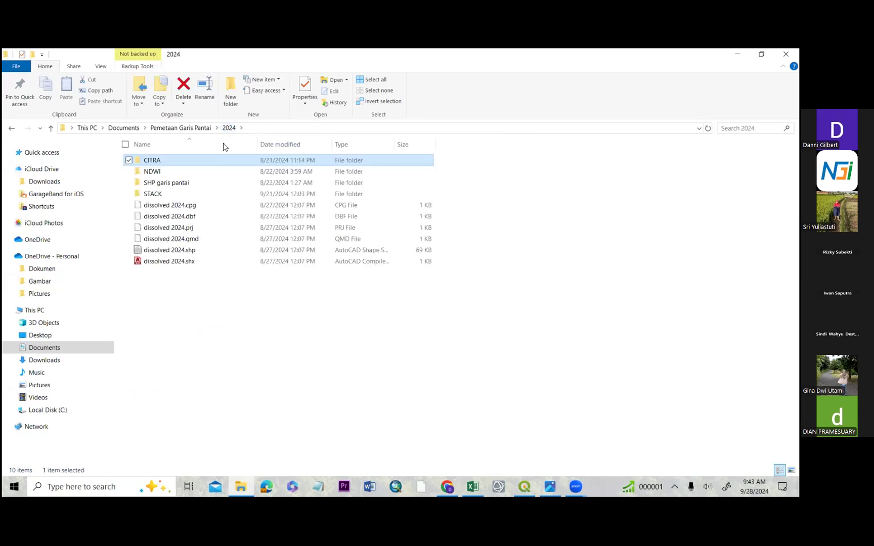
{"action": "double_click", "coordinate": [207, 160]}
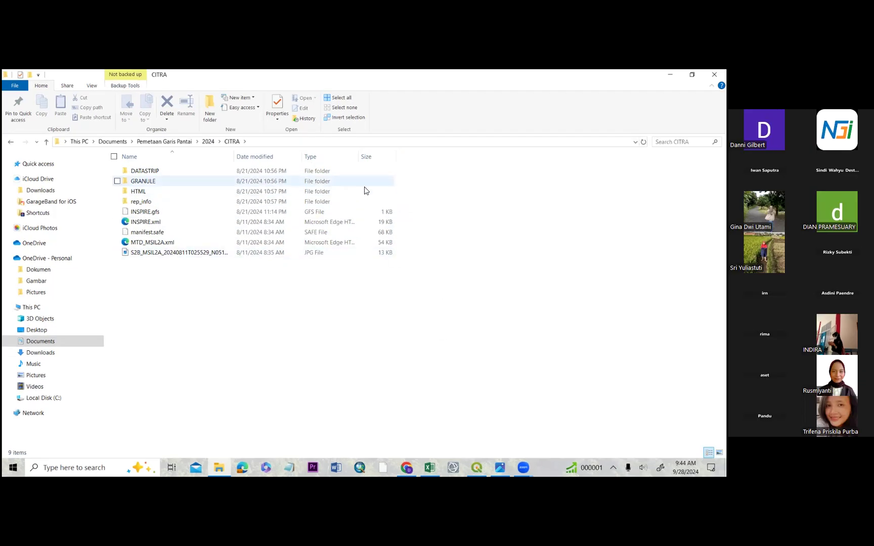
{"action": "double_click", "coordinate": [335, 182]}
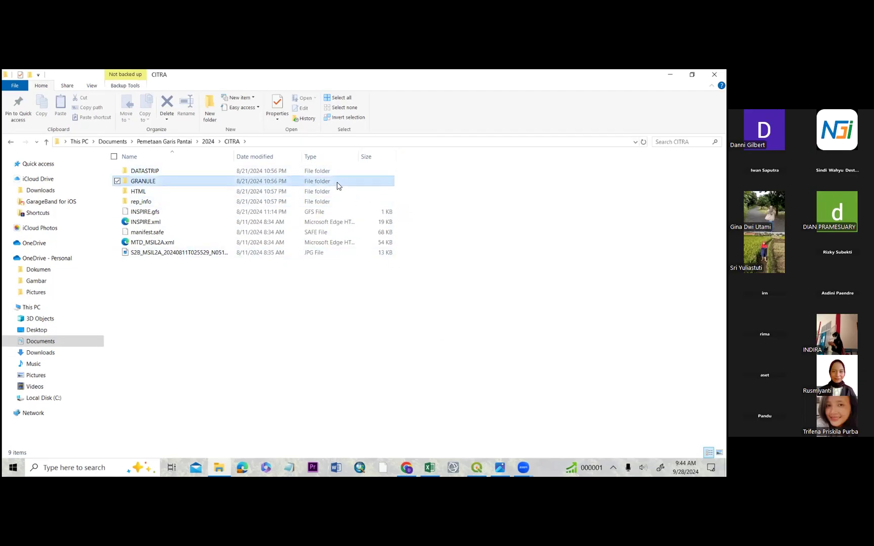
{"action": "double_click", "coordinate": [276, 173]}
{"action": "double_click", "coordinate": [144, 181]}
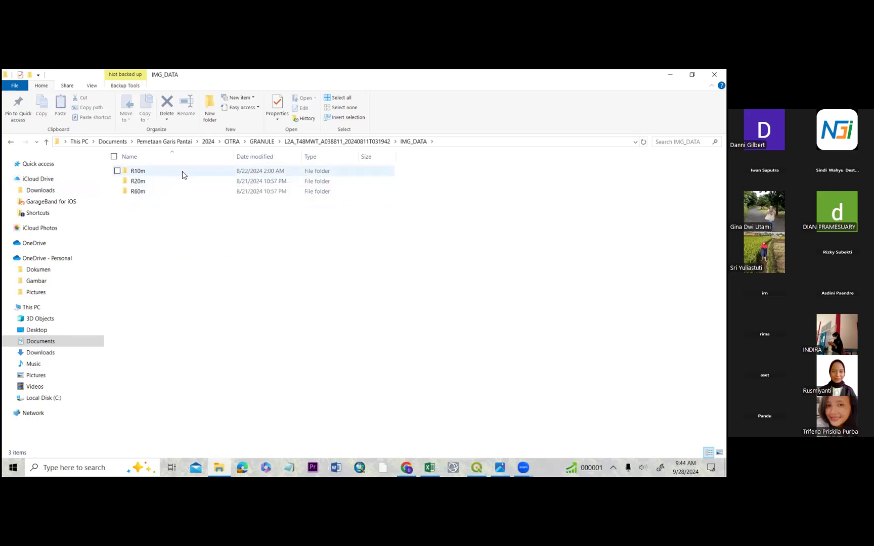
{"action": "double_click", "coordinate": [180, 172]}
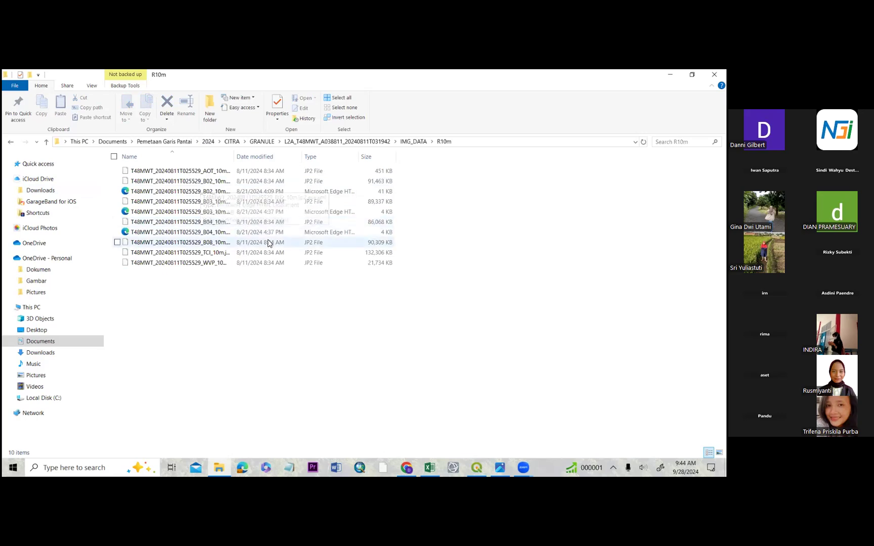
Step: Select the 10 m JP2 files of bands B02, B03, B04 and B08, and switch to QGIS
{"action": "double_click", "coordinate": [253, 182]}
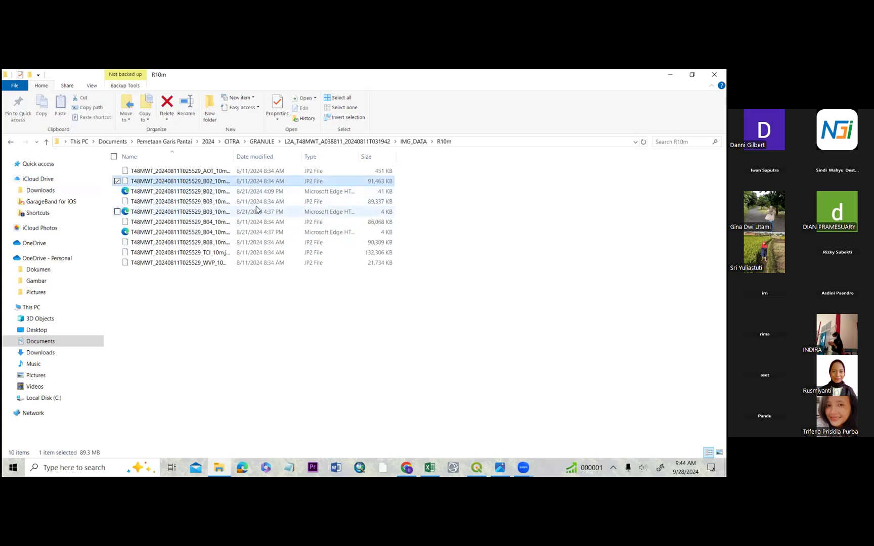
{"action": "left_click", "coordinate": [248, 202], "text": "ctrl"}
{"action": "left_click", "coordinate": [240, 223], "text": "ctrl"}
{"action": "left_click", "coordinate": [240, 245], "text": "ctrl"}
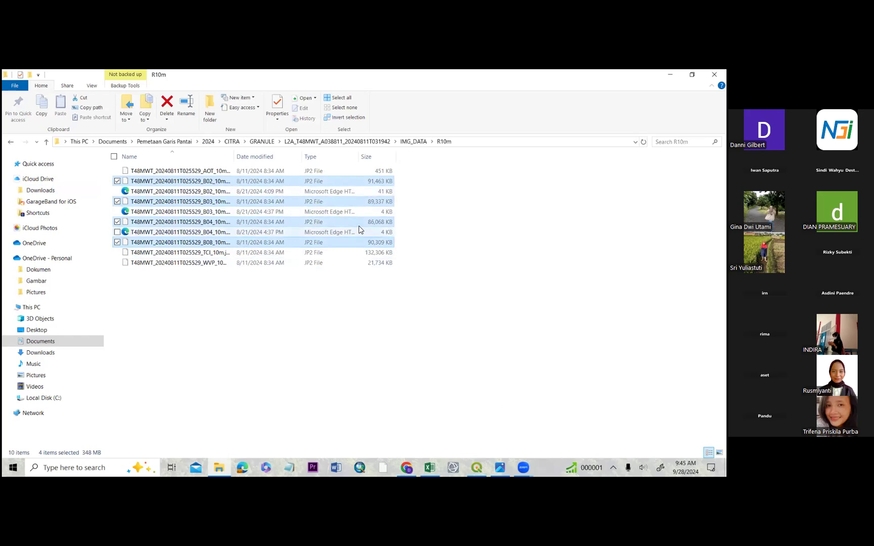
{"action": "left_click", "coordinate": [477, 468]}
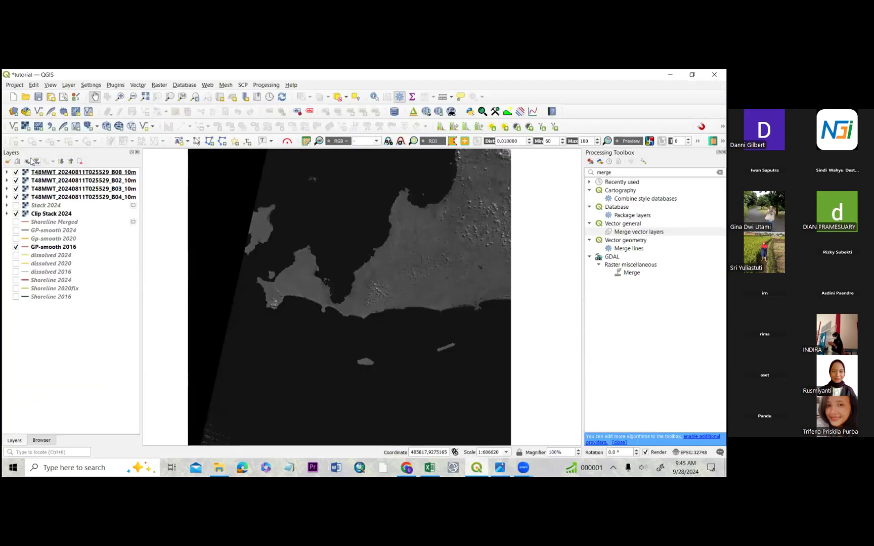
{"action": "left_click_drag", "start_coordinate": [419, 249], "coordinate": [399, 246]}
{"action": "left_click_drag", "start_coordinate": [324, 286], "coordinate": [368, 249]}
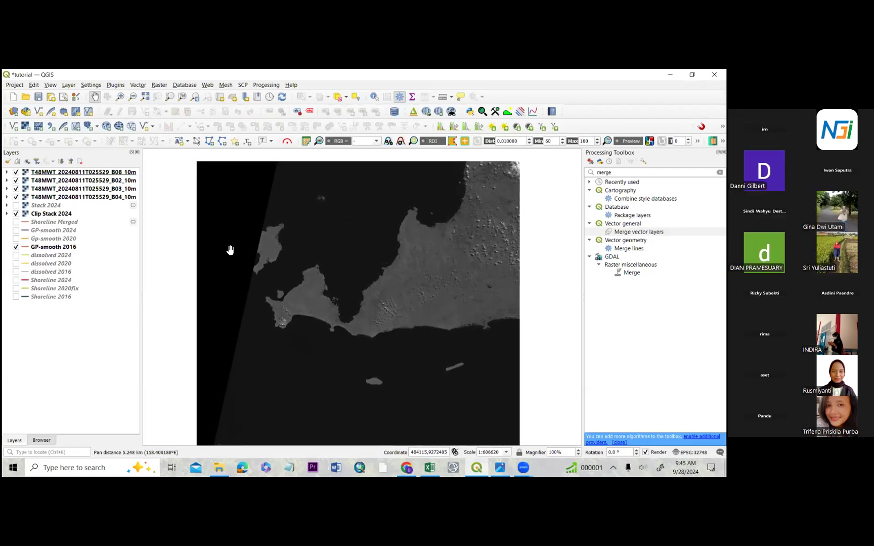
{"action": "left_click_drag", "start_coordinate": [302, 232], "coordinate": [302, 255]}
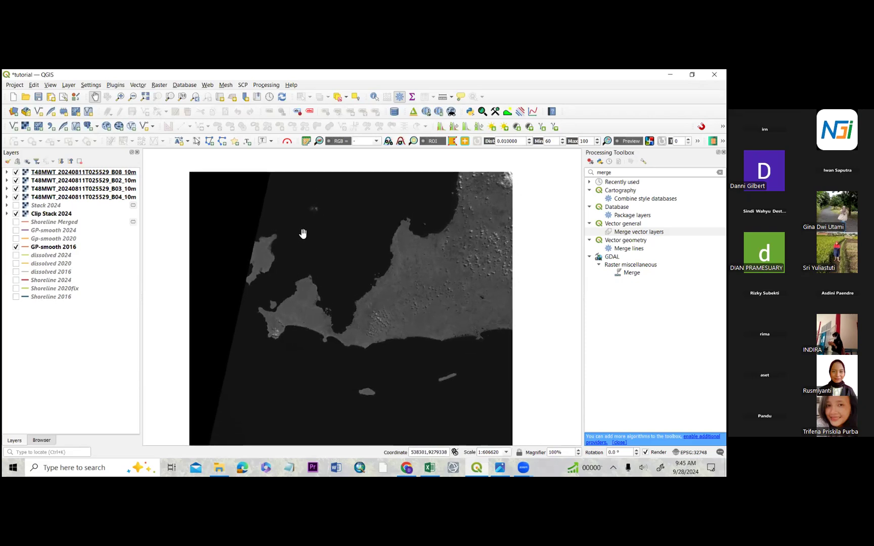
{"action": "left_click_drag", "start_coordinate": [321, 258], "coordinate": [310, 245]}
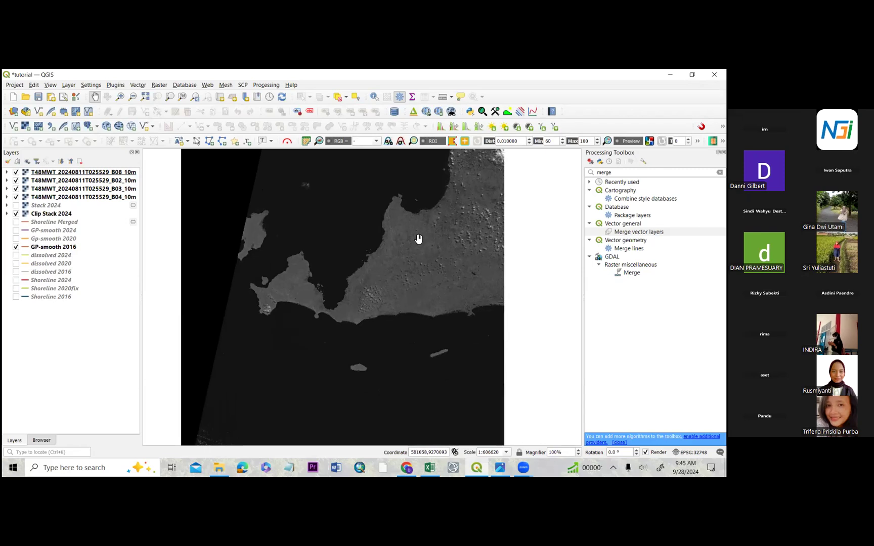
{"action": "left_click_drag", "start_coordinate": [409, 189], "coordinate": [382, 205]}
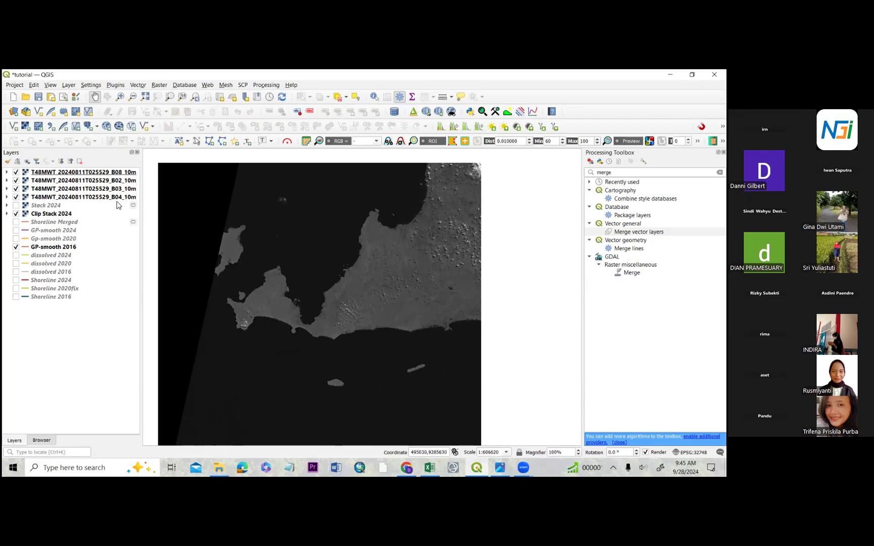
{"action": "left_click_drag", "start_coordinate": [325, 288], "coordinate": [318, 288]}
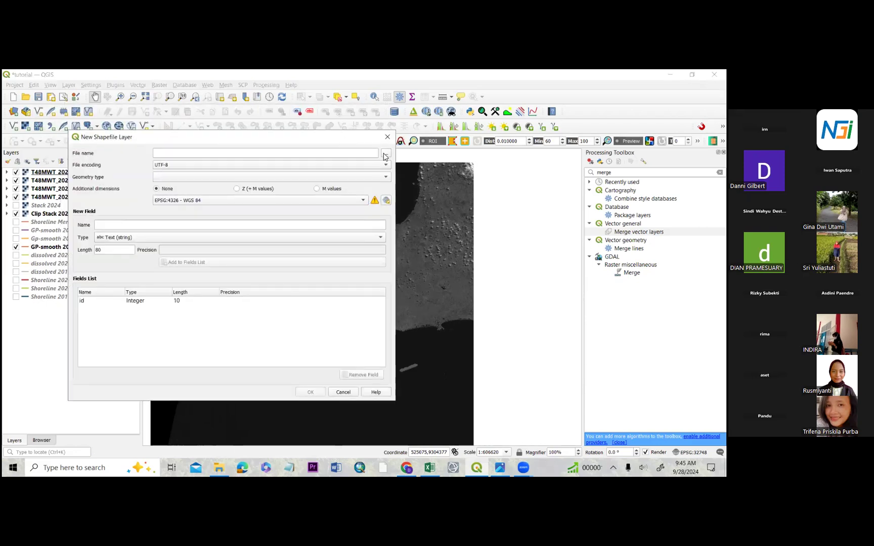
Step: Set the new shapefile layer's output file to SHP_AOI in the Pemetaan Garis Pantai folder under Documents
{"action": "left_click", "coordinate": [385, 156]}
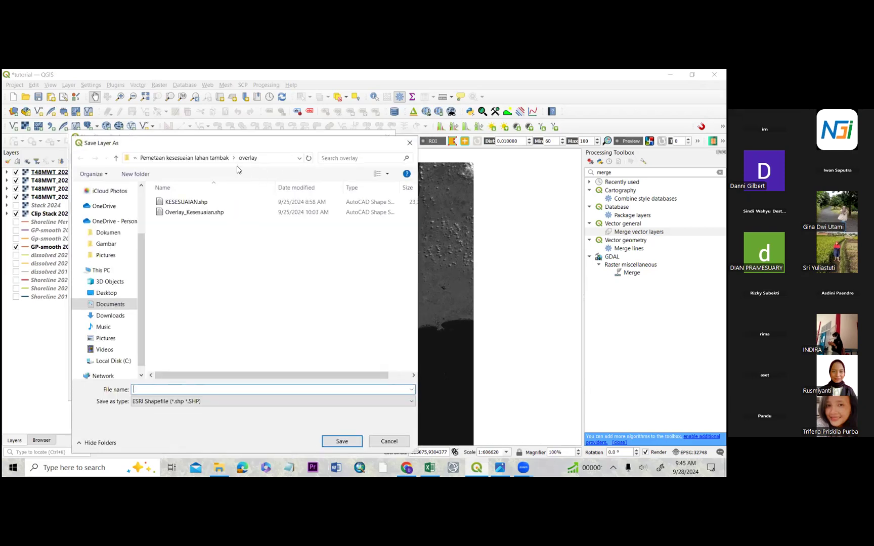
{"action": "left_click", "coordinate": [203, 158]}
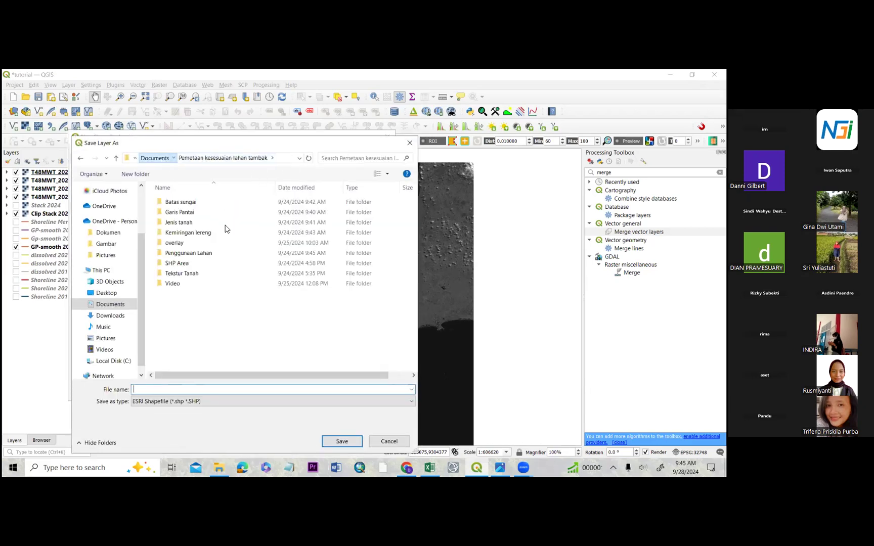
{"action": "scroll", "coordinate": [235, 333], "scroll_direction": "down", "scroll_amount": 5}
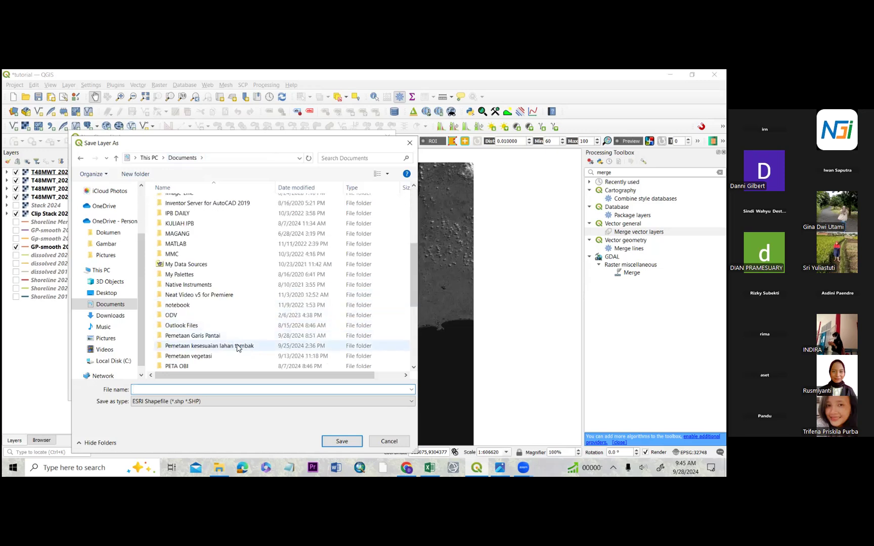
{"action": "double_click", "coordinate": [229, 336]}
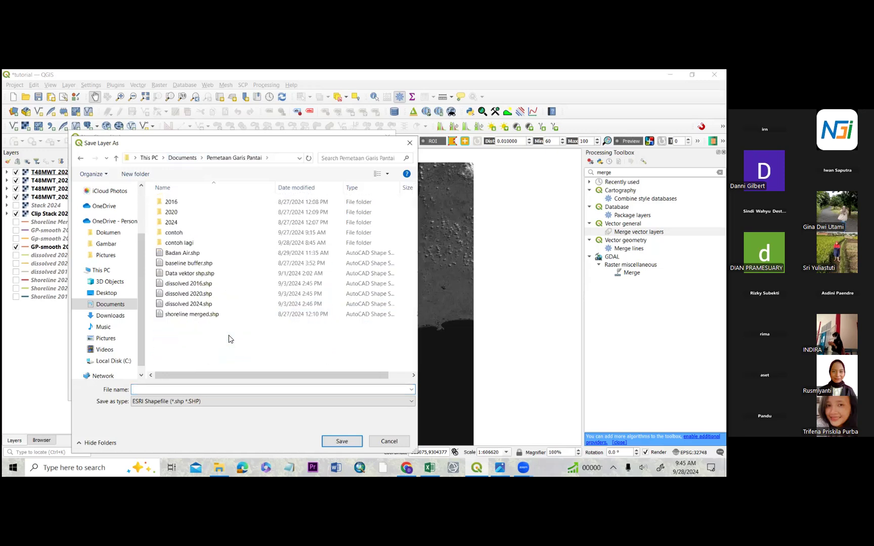
{"action": "right_click", "coordinate": [216, 338]}
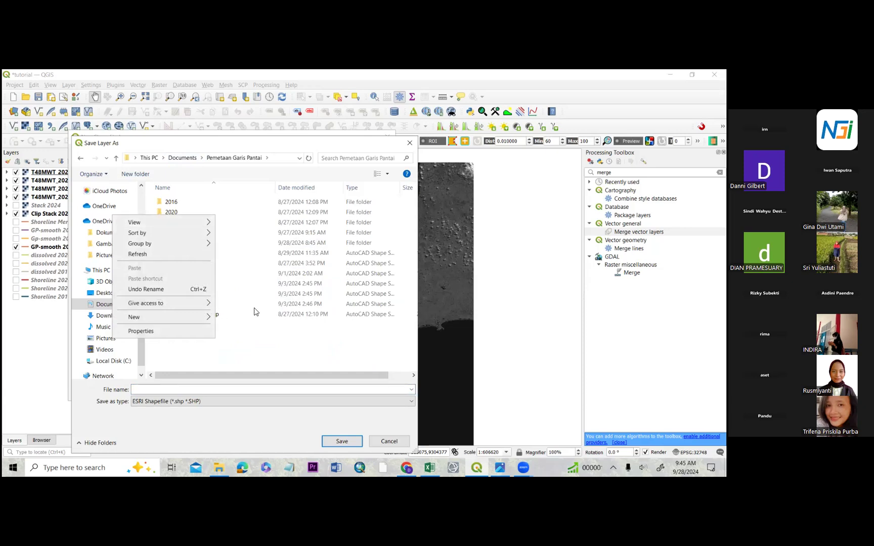
{"action": "left_click", "coordinate": [271, 351]}
{"action": "left_click", "coordinate": [248, 388]}
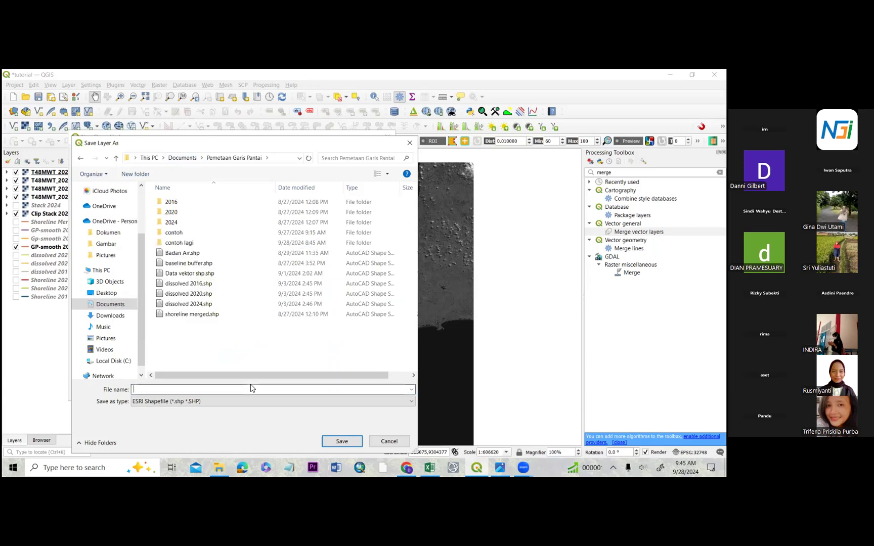
{"action": "type", "text": "SHP_AOI"}
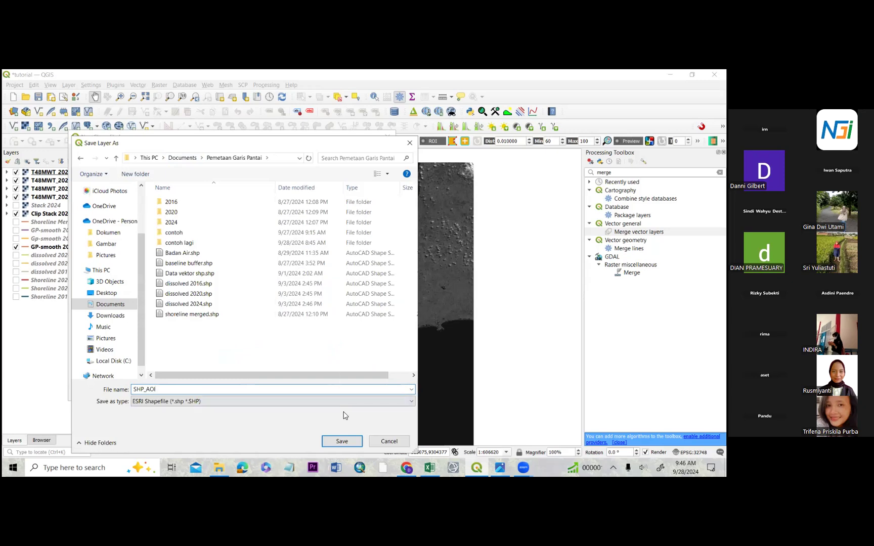
{"action": "left_click", "coordinate": [342, 441]}
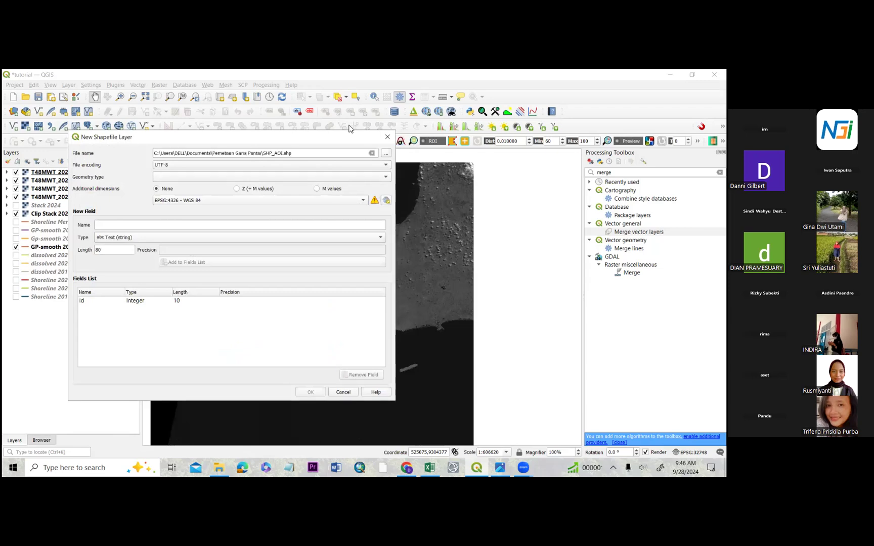
Step: Set the new shapefile's geometry type to Polygon and create the layer
{"action": "left_click", "coordinate": [341, 177]}
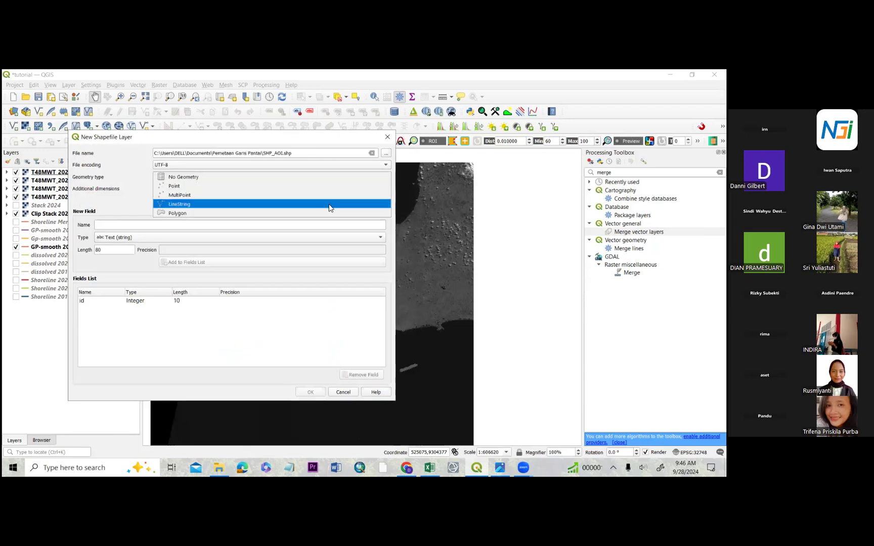
{"action": "left_click", "coordinate": [325, 214]}
{"action": "left_click", "coordinate": [362, 225]}
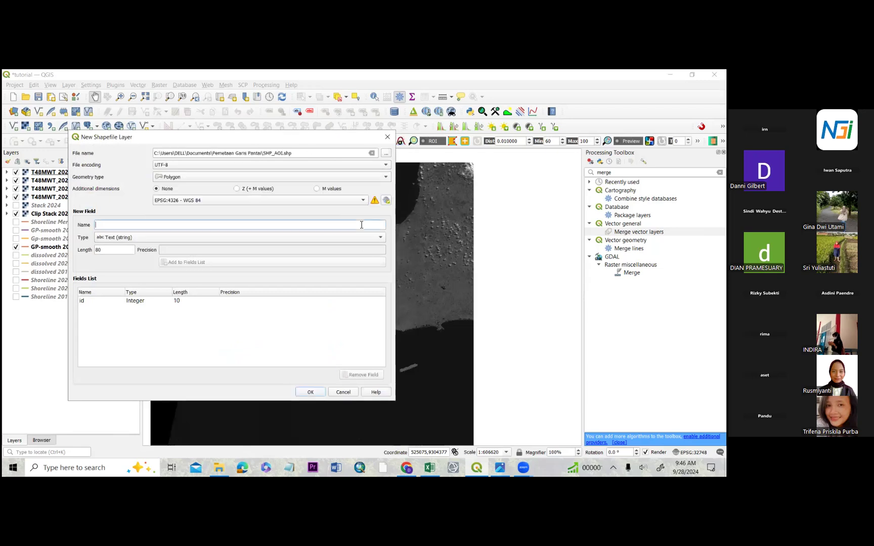
{"action": "left_click", "coordinate": [318, 200]}
{"action": "left_click", "coordinate": [318, 198]}
{"action": "left_click", "coordinate": [310, 392]}
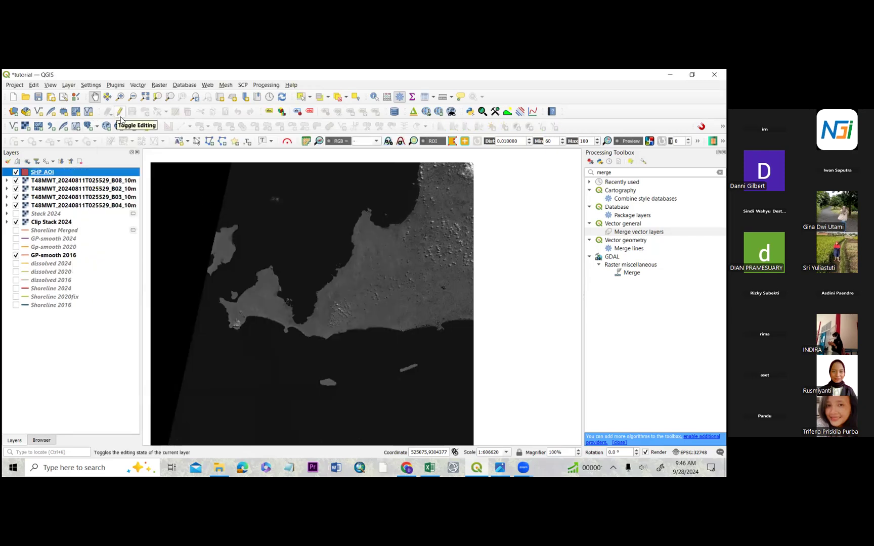
Step: Enable editing on the SHP_AOI layer and activate the Add Polygon Feature tool
{"action": "left_click", "coordinate": [121, 111]}
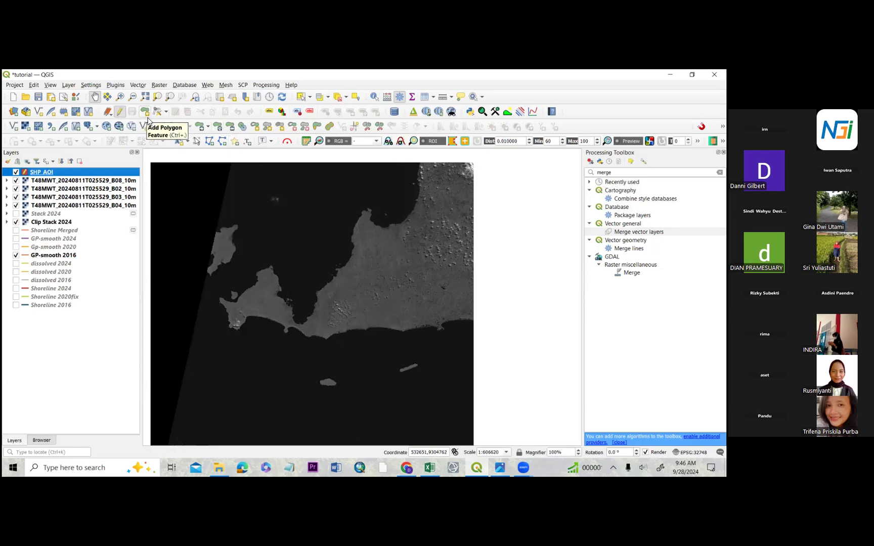
{"action": "left_click", "coordinate": [145, 113]}
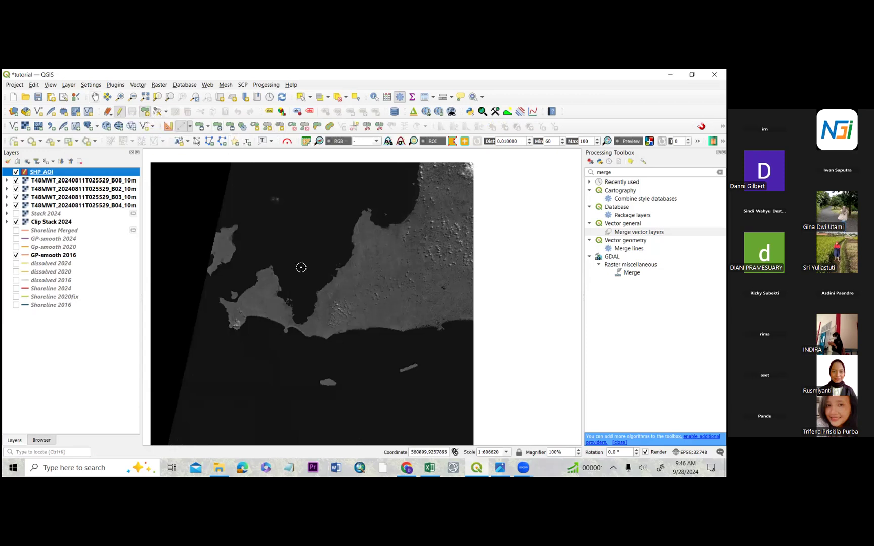
{"action": "left_click", "coordinate": [291, 203]}
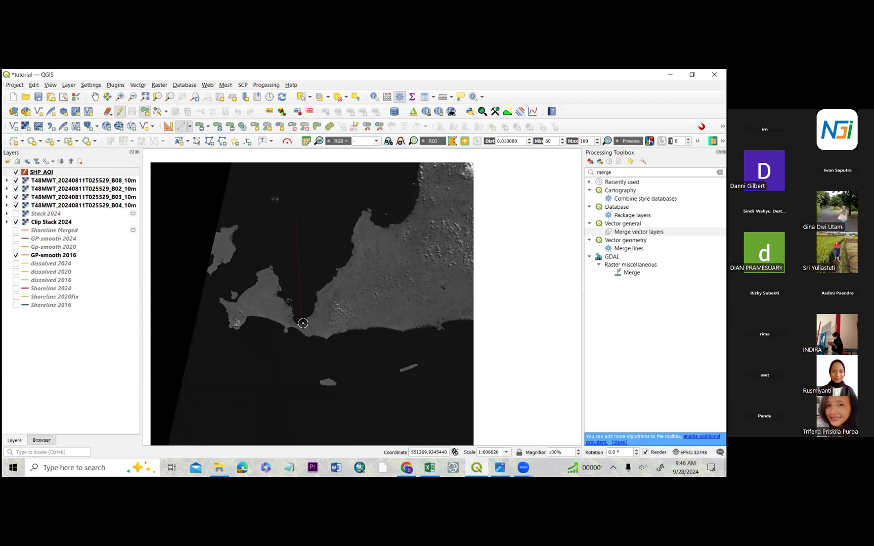
{"action": "left_click", "coordinate": [302, 323]}
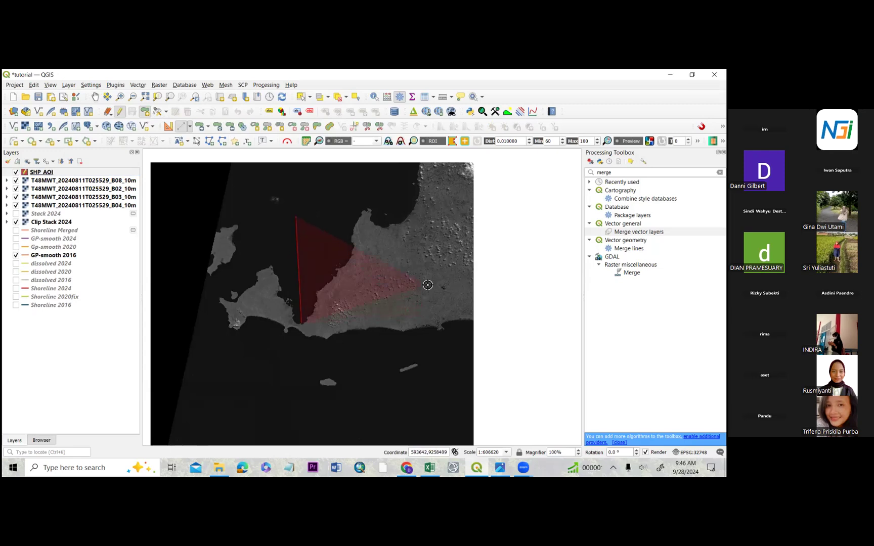
{"action": "key", "text": "Escape"}
Step: Digitize a four-cornered area-of-interest polygon over the coast east of the bay, leaving its id empty, then save the layer edits and stop editing
{"action": "left_click", "coordinate": [312, 196]}
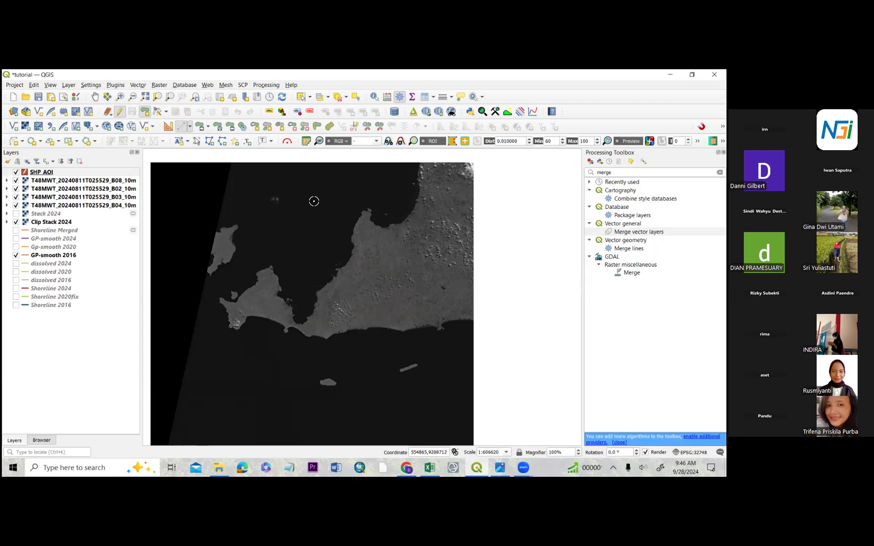
{"action": "left_click", "coordinate": [317, 292]}
{"action": "left_click", "coordinate": [409, 291]}
{"action": "left_click", "coordinate": [400, 188]}
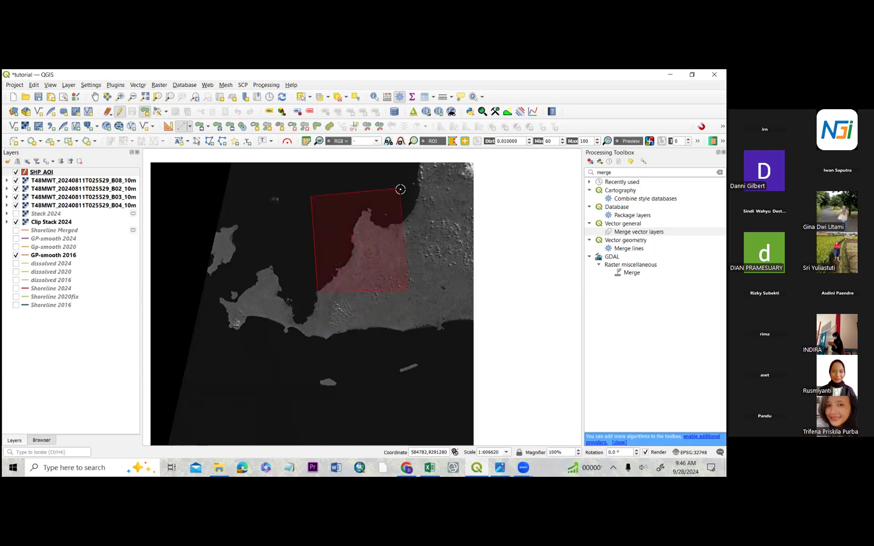
{"action": "right_click", "coordinate": [400, 188]}
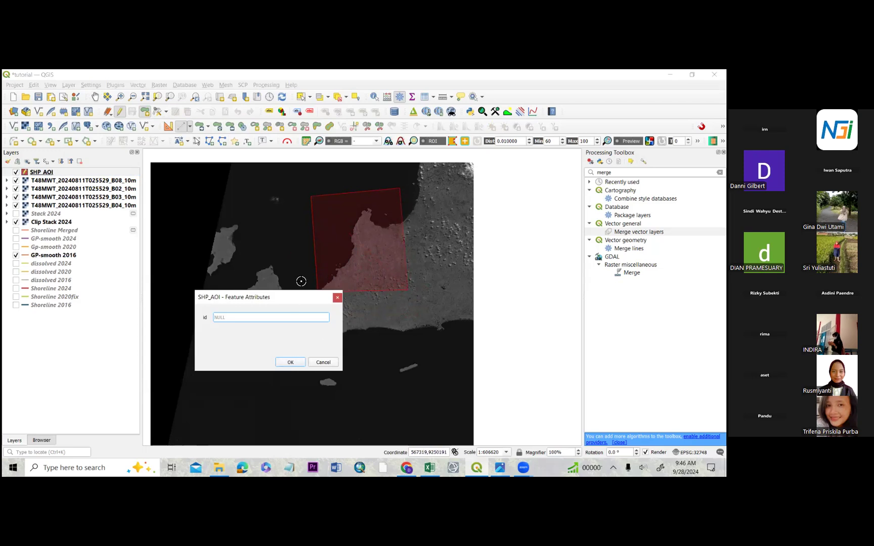
{"action": "left_click", "coordinate": [296, 363]}
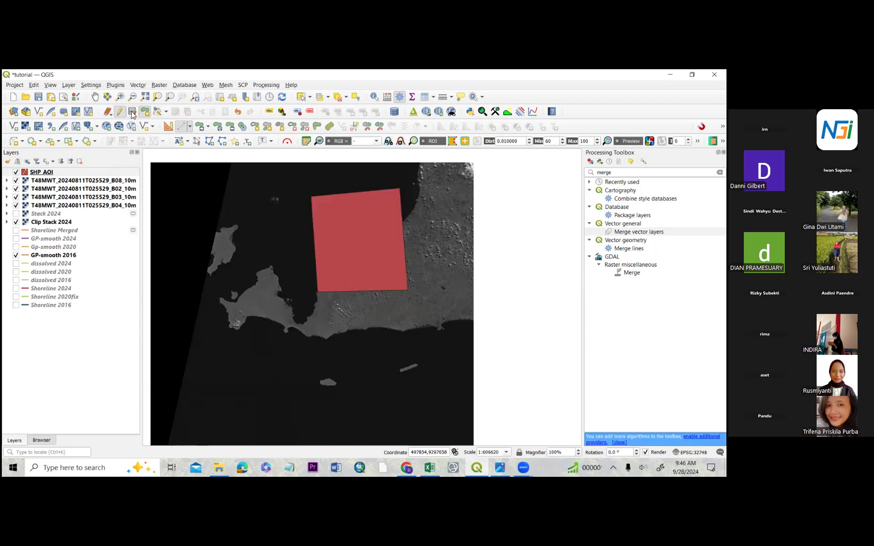
{"action": "left_click", "coordinate": [131, 110]}
{"action": "left_click", "coordinate": [122, 115]}
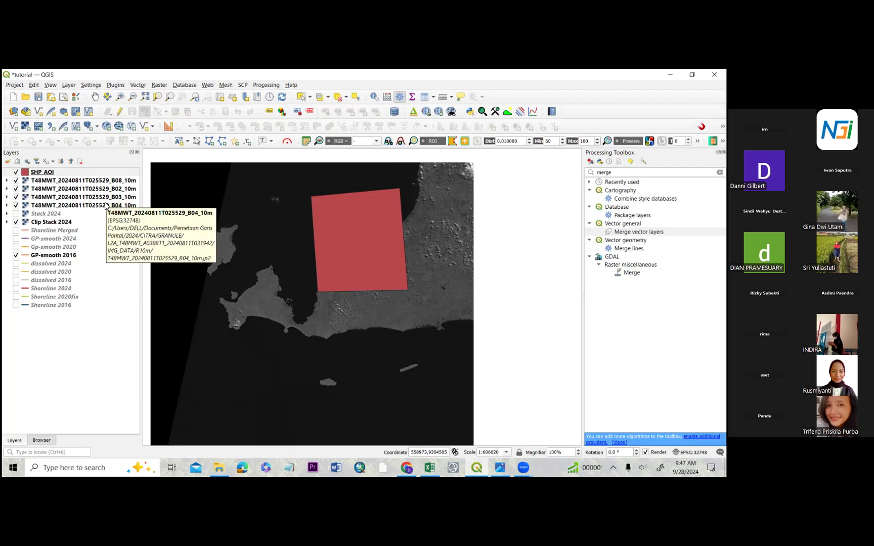
{"action": "left_click", "coordinate": [154, 85]}
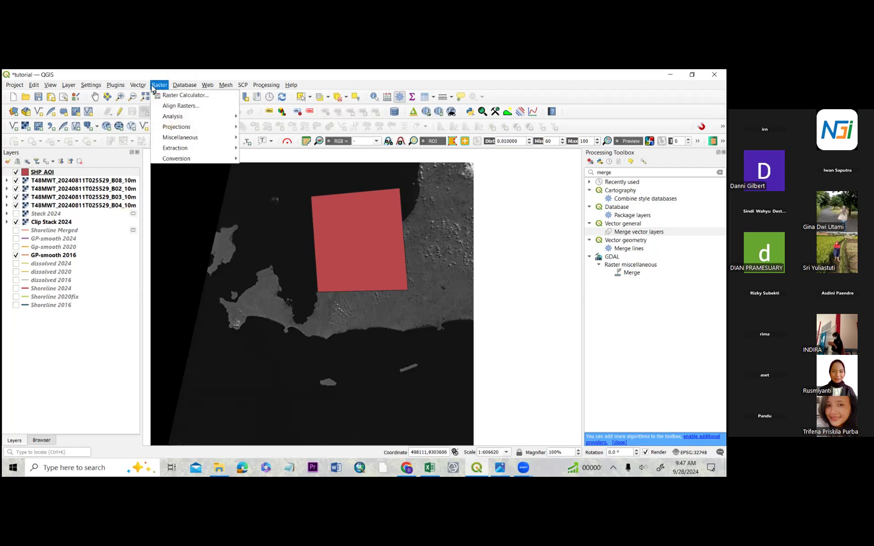
{"action": "left_click", "coordinate": [154, 86]}
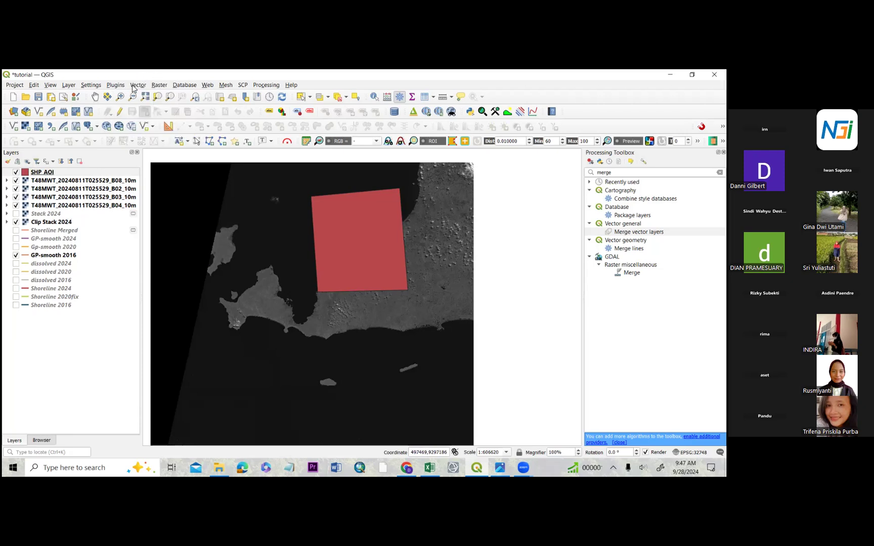
{"action": "left_click", "coordinate": [159, 85]}
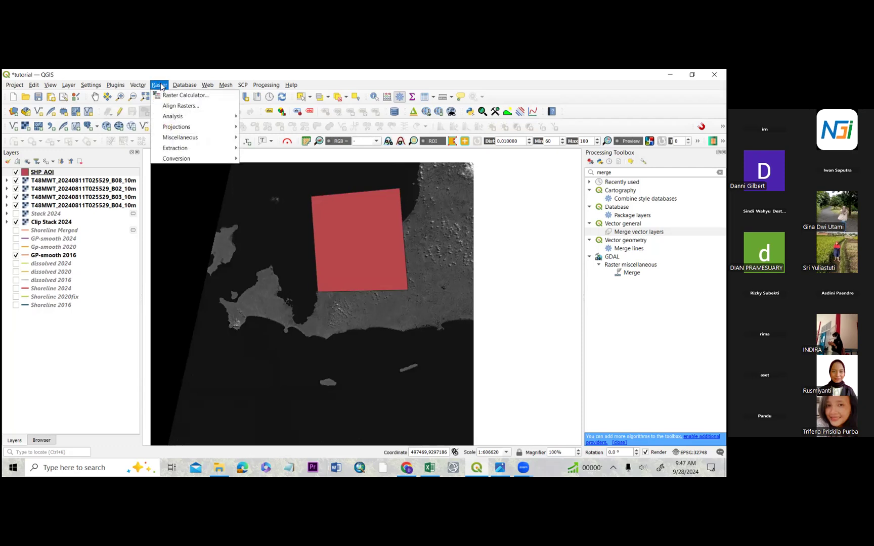
{"action": "left_click", "coordinate": [178, 71]}
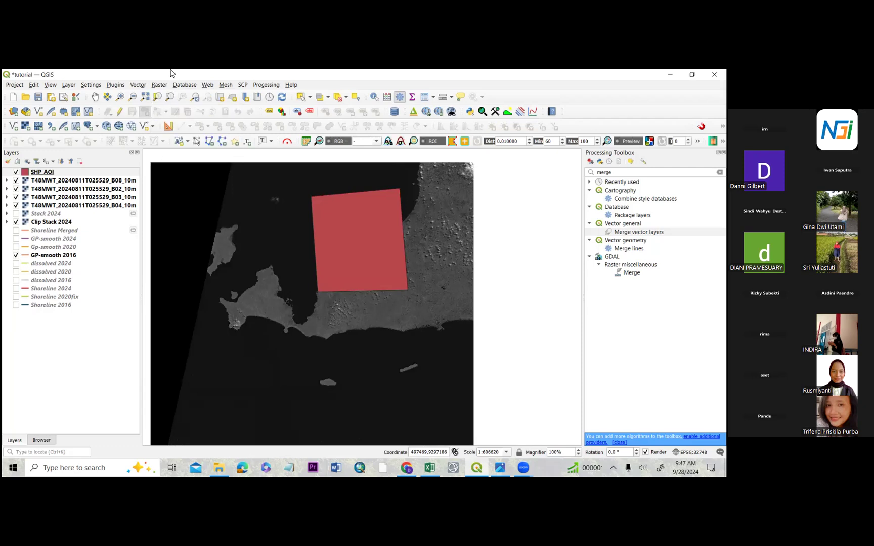
{"action": "left_click", "coordinate": [243, 85]}
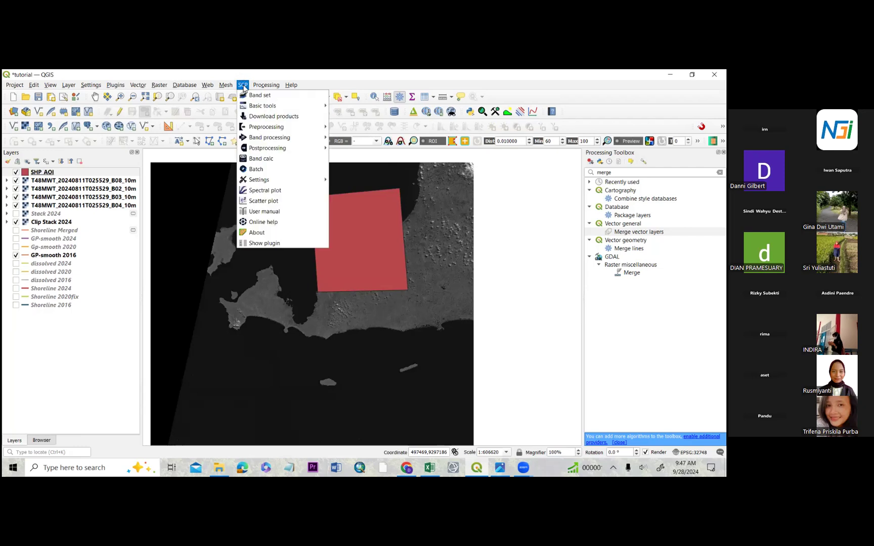
{"action": "left_click", "coordinate": [249, 74]}
{"action": "left_click", "coordinate": [160, 86]}
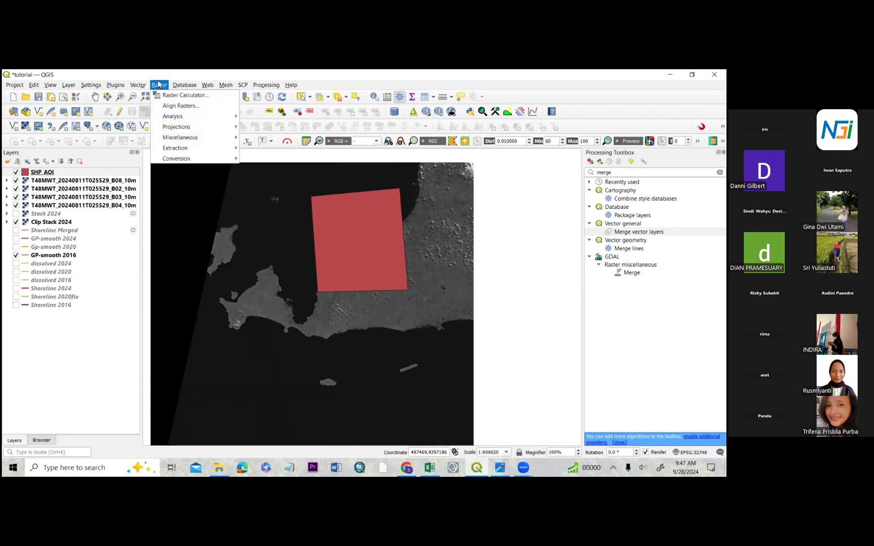
{"action": "left_click", "coordinate": [154, 71]}
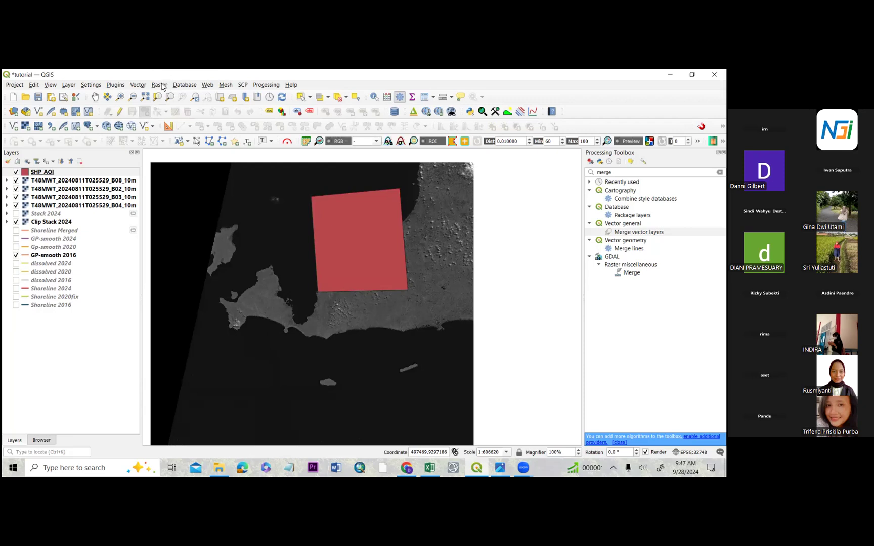
Step: Start a raster Merge and select the B02, B03, B04 and B08 10 m bands as input layers
{"action": "left_click", "coordinate": [162, 87]}
{"action": "mouse_move", "coordinate": [188, 145]}
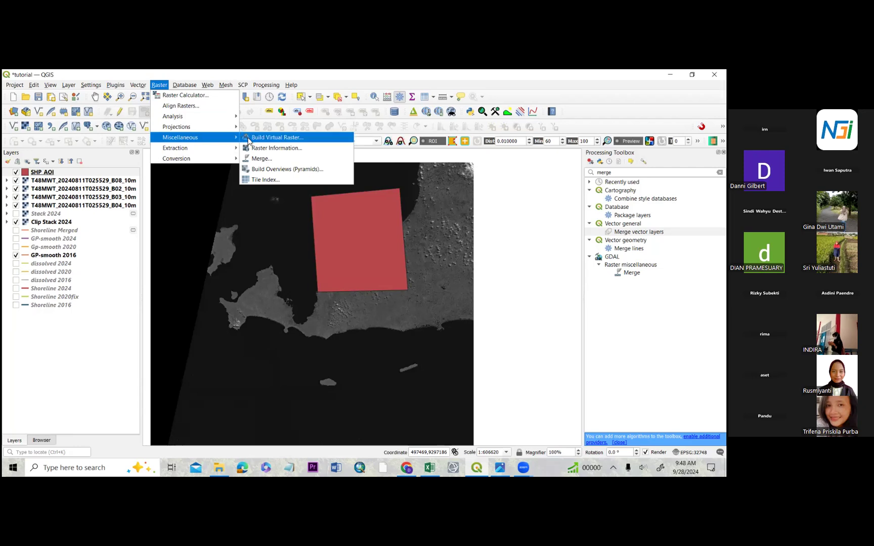
{"action": "left_click", "coordinate": [260, 160]}
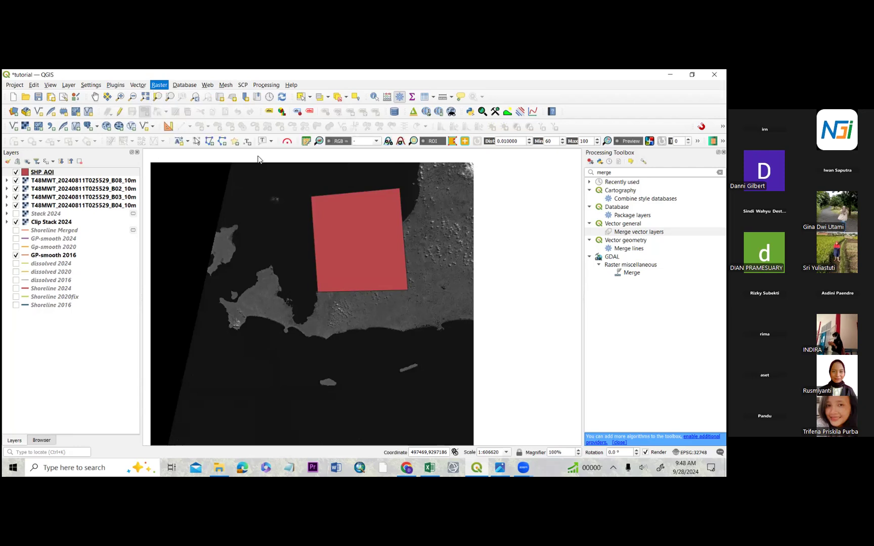
{"action": "left_click_drag", "start_coordinate": [259, 119], "coordinate": [244, 117]}
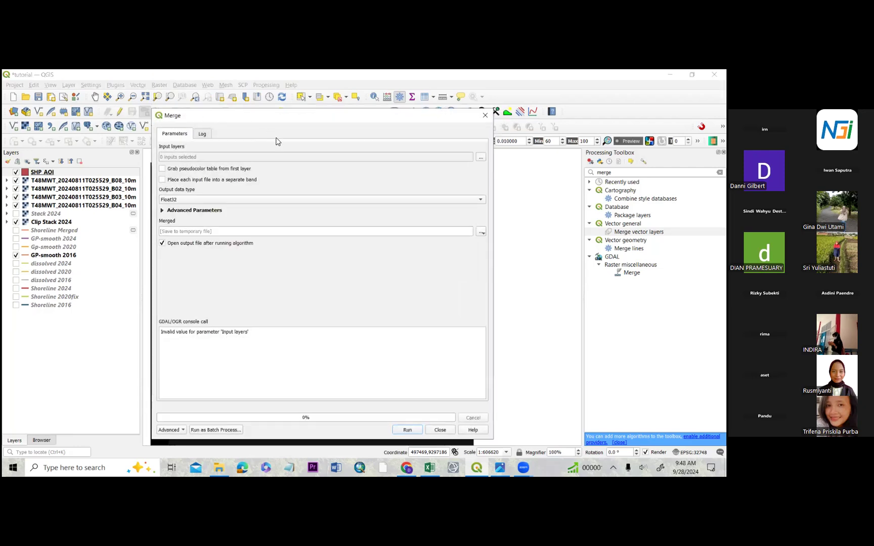
{"action": "left_click", "coordinate": [480, 158]}
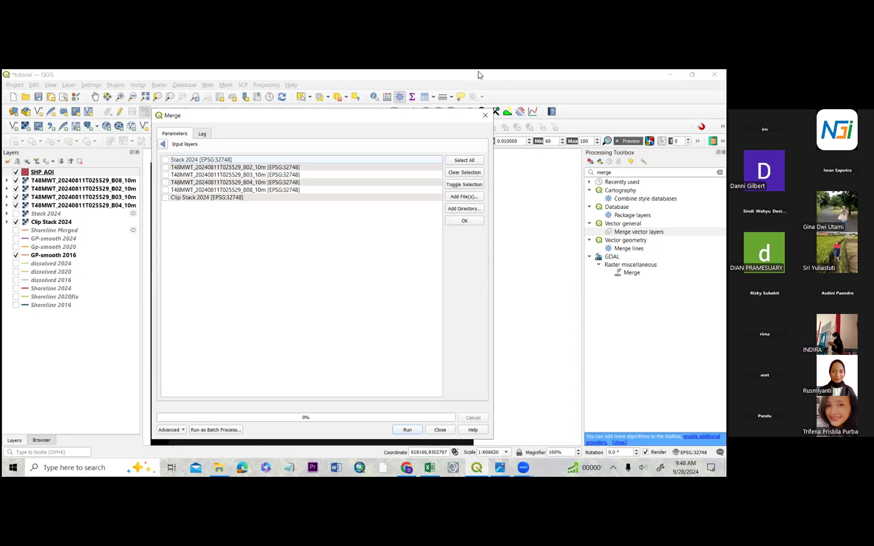
{"action": "left_click", "coordinate": [166, 190]}
{"action": "left_click", "coordinate": [166, 174]}
{"action": "left_click", "coordinate": [165, 167]}
{"action": "left_click", "coordinate": [464, 220]}
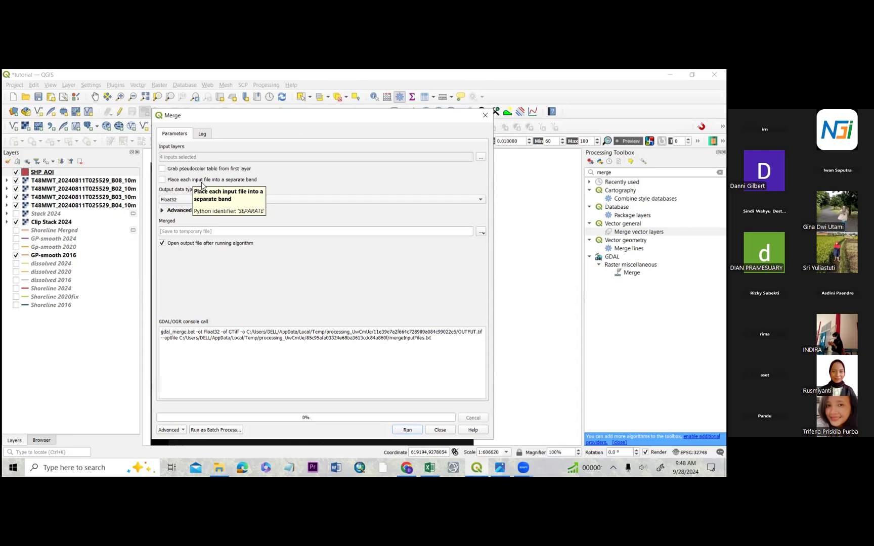
Step: Place each input file into a separate band, run the merge to a temporary file and close the dialog
{"action": "left_click", "coordinate": [253, 181]}
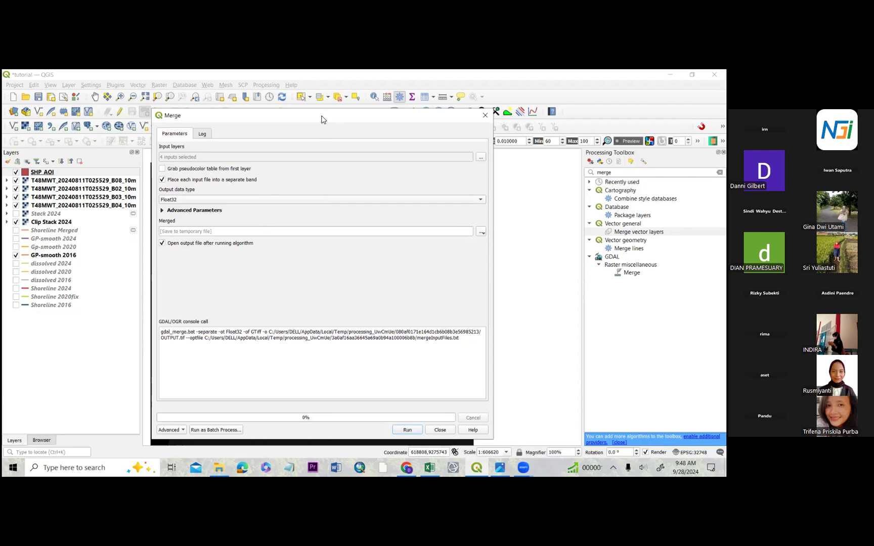
{"action": "left_click_drag", "start_coordinate": [322, 120], "coordinate": [312, 121]}
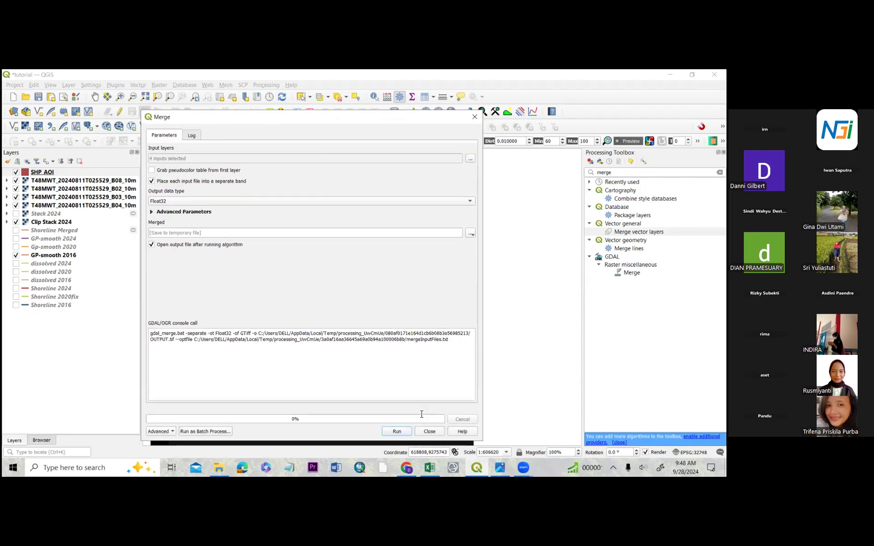
{"action": "left_click_drag", "start_coordinate": [405, 116], "coordinate": [396, 83]}
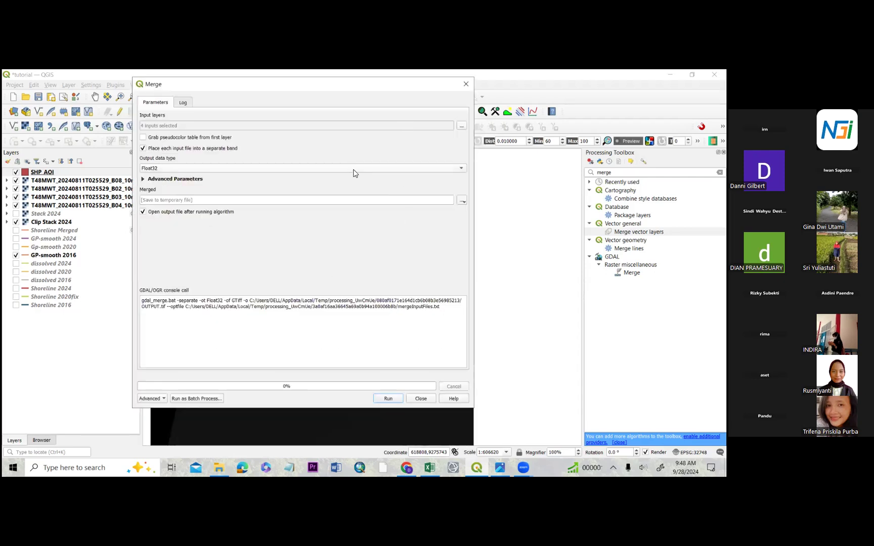
{"action": "left_click", "coordinate": [388, 398]}
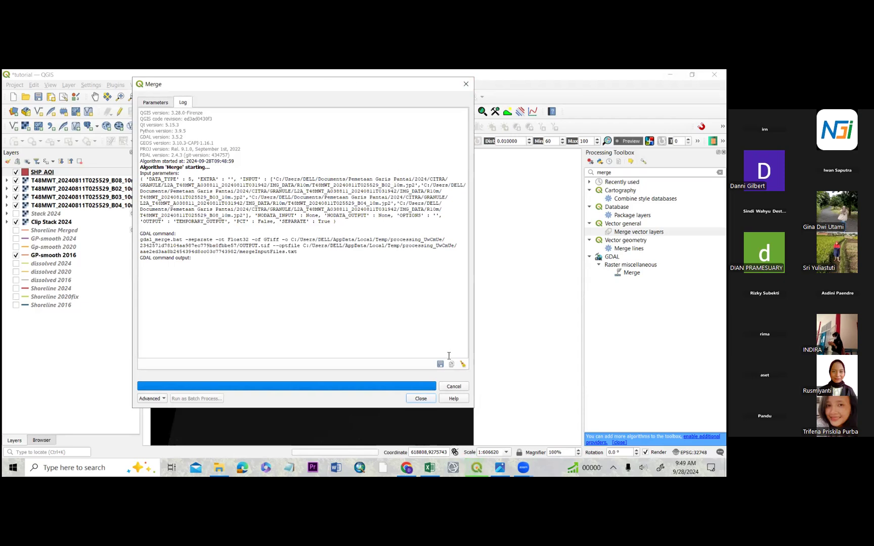
{"action": "left_click", "coordinate": [420, 399]}
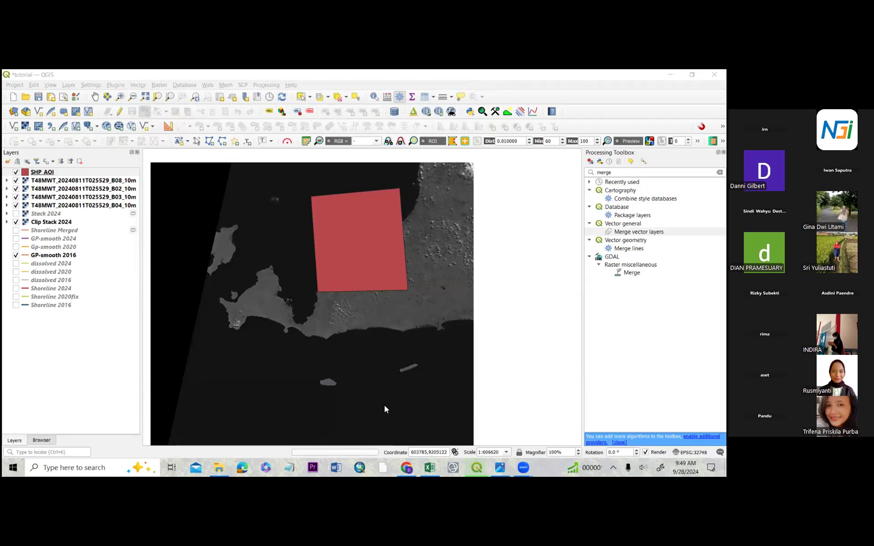
Step: Cancel the running Merge task
{"action": "left_click", "coordinate": [371, 456]}
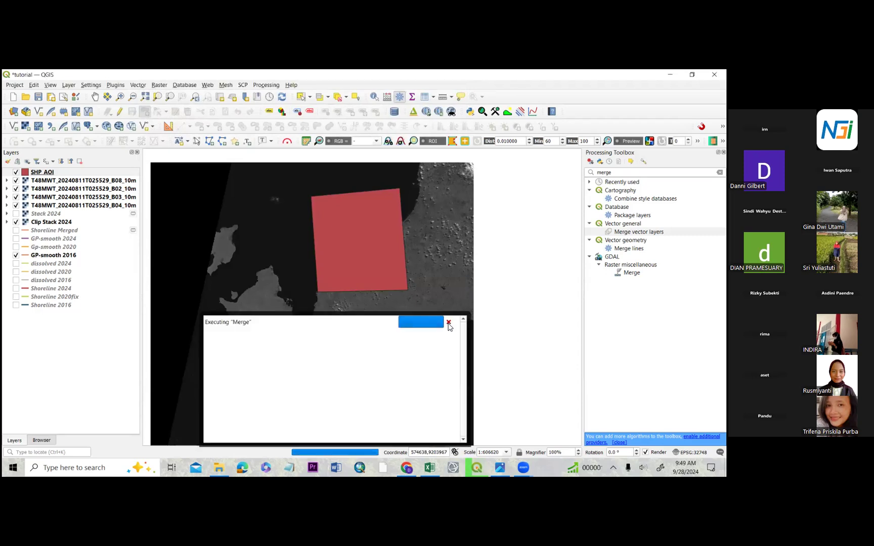
{"action": "left_click", "coordinate": [452, 326]}
{"action": "left_click", "coordinate": [417, 395]}
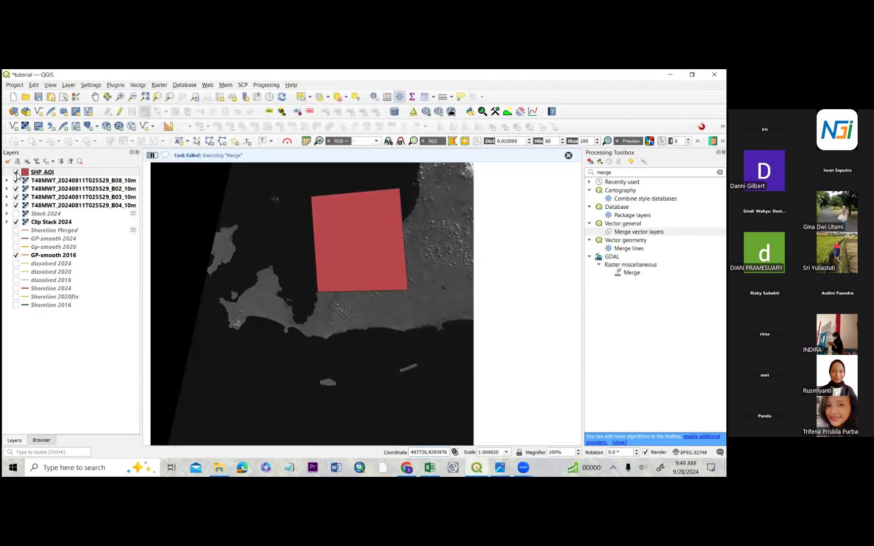
Step: Hide the SHP_AOI layer and the B02, B03, B04 and B08 band layers, and show the Stack 2024 layer
{"action": "left_click", "coordinate": [15, 172]}
{"action": "left_click", "coordinate": [16, 205]}
{"action": "left_click", "coordinate": [16, 197]}
{"action": "left_click", "coordinate": [16, 189]}
{"action": "left_click", "coordinate": [15, 181]}
{"action": "left_click", "coordinate": [16, 214]}
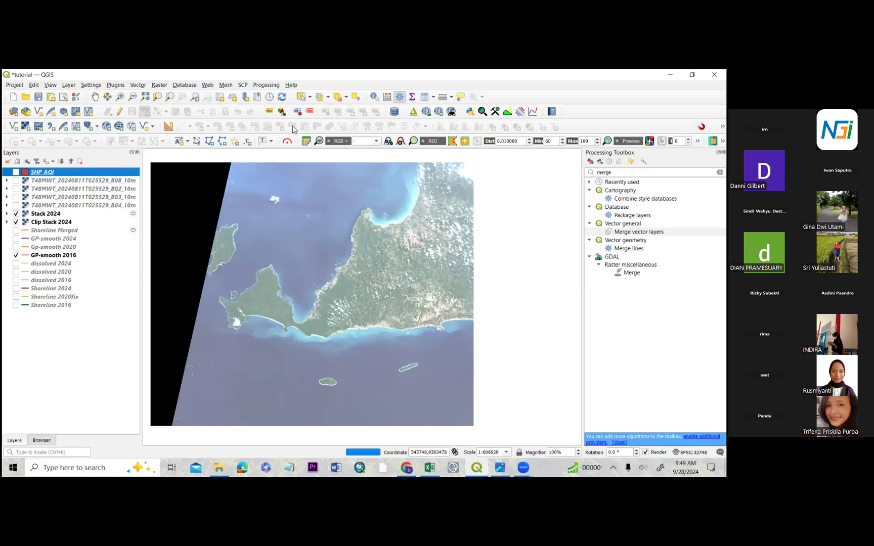
Step: Compare the full Stack 2024 raster with Clip Stack 2024 by switching the Stack 2024 layer off and on
{"action": "left_click", "coordinate": [95, 96]}
{"action": "left_click_drag", "start_coordinate": [285, 218], "coordinate": [367, 307]}
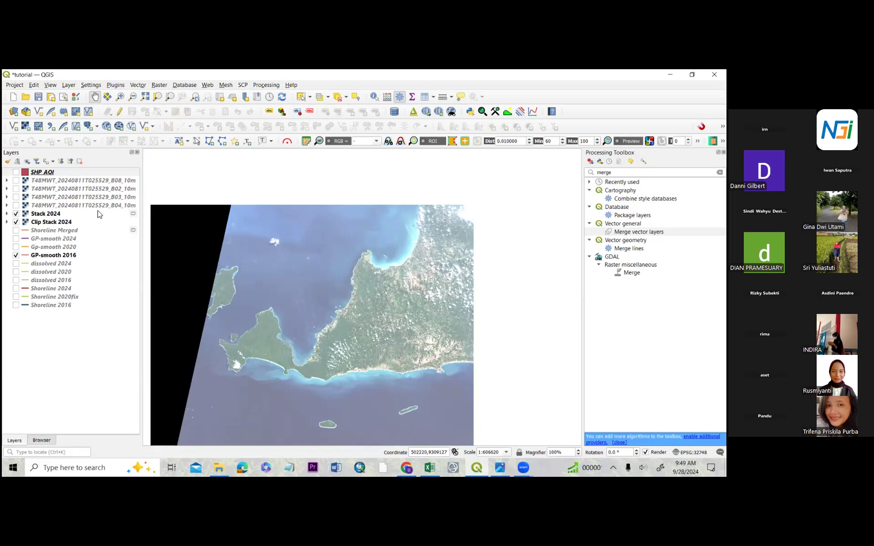
{"action": "left_click", "coordinate": [17, 214]}
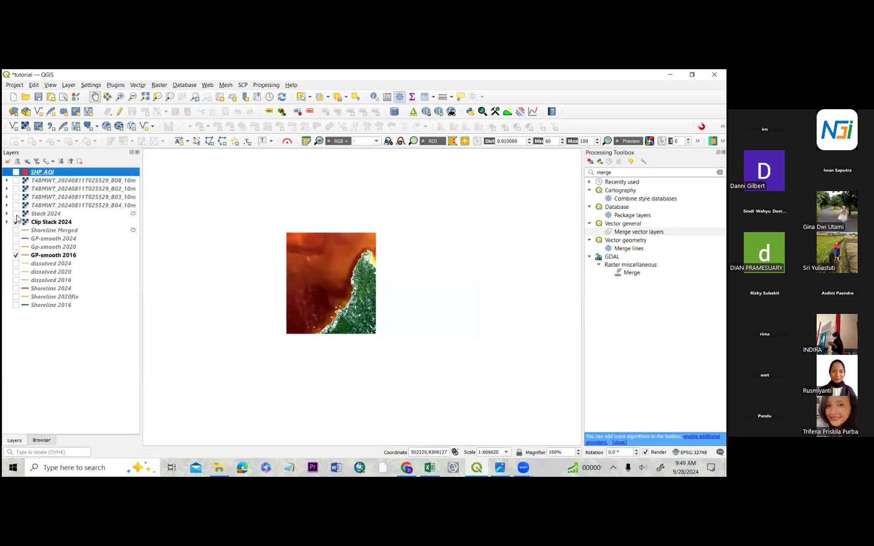
{"action": "left_click", "coordinate": [17, 214]}
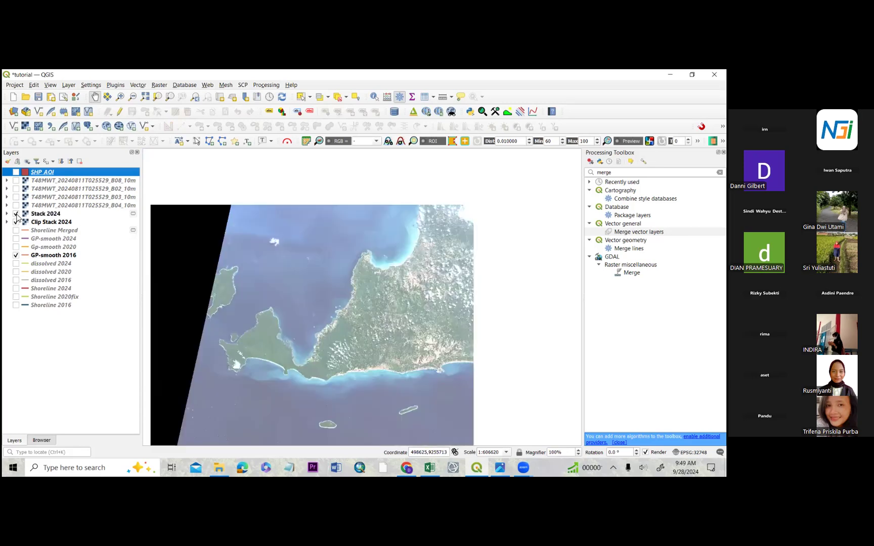
Step: Review the multiband color symbology of the Stack 2024 layer, choosing Band 3 for the red band, and accept it
{"action": "left_click", "coordinate": [57, 215]}
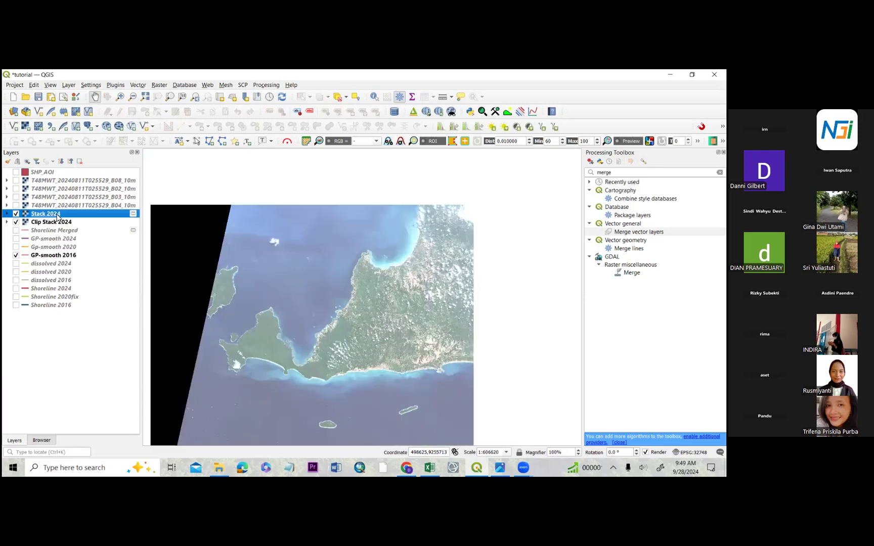
{"action": "double_click", "coordinate": [78, 216]}
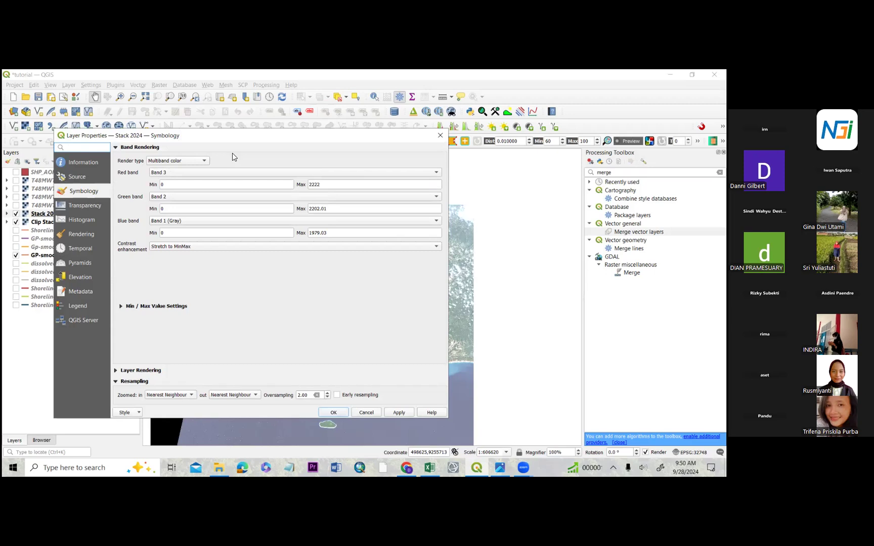
{"action": "left_click", "coordinate": [246, 175]}
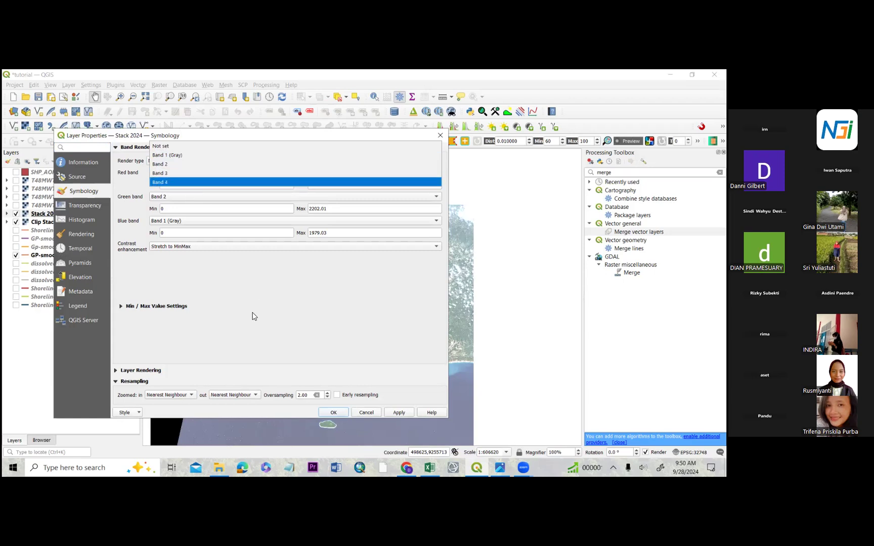
{"action": "left_click", "coordinate": [189, 173]}
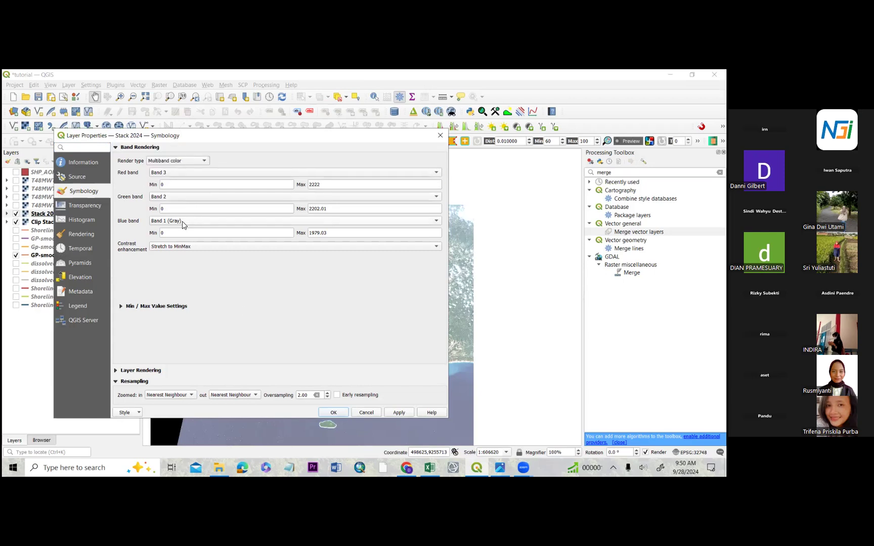
{"action": "left_click", "coordinate": [334, 413]}
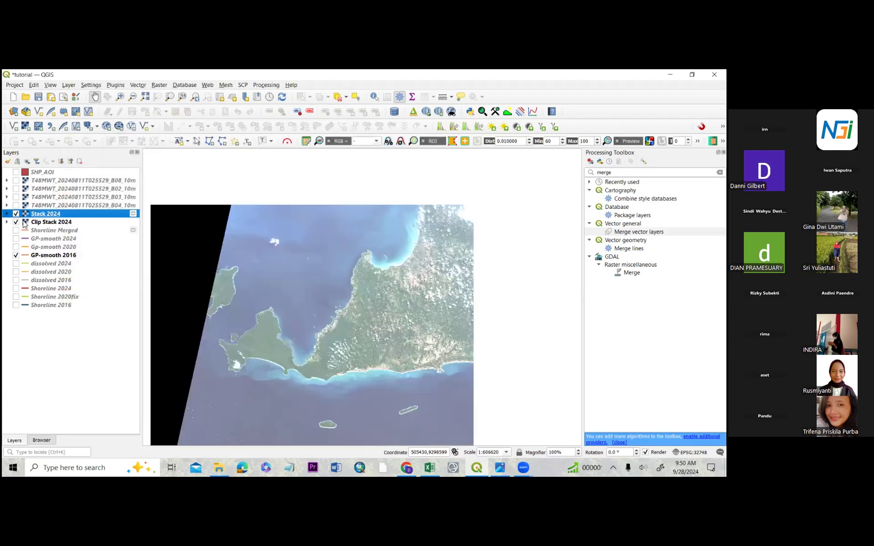
Step: Start Clip Raster by Mask Layer on Stack 2024 and set the source CRS to Default CRS: EPSG:4326 - WGS 84
{"action": "left_click_drag", "start_coordinate": [291, 208], "coordinate": [332, 218]}
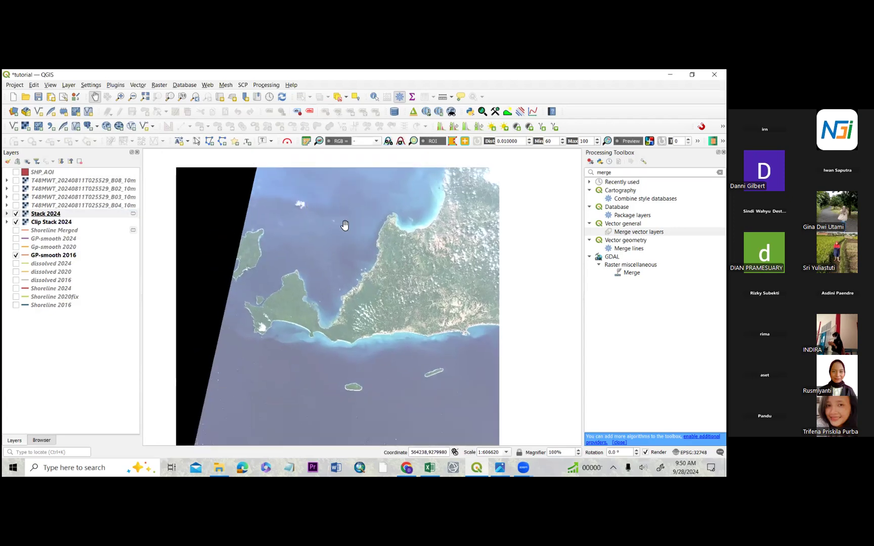
{"action": "left_click_drag", "start_coordinate": [335, 219], "coordinate": [323, 217]}
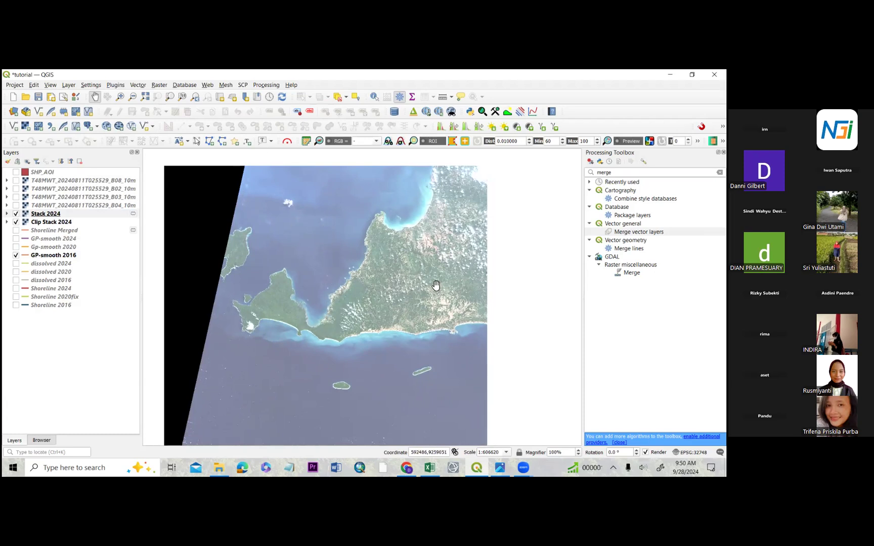
{"action": "left_click", "coordinate": [158, 87]}
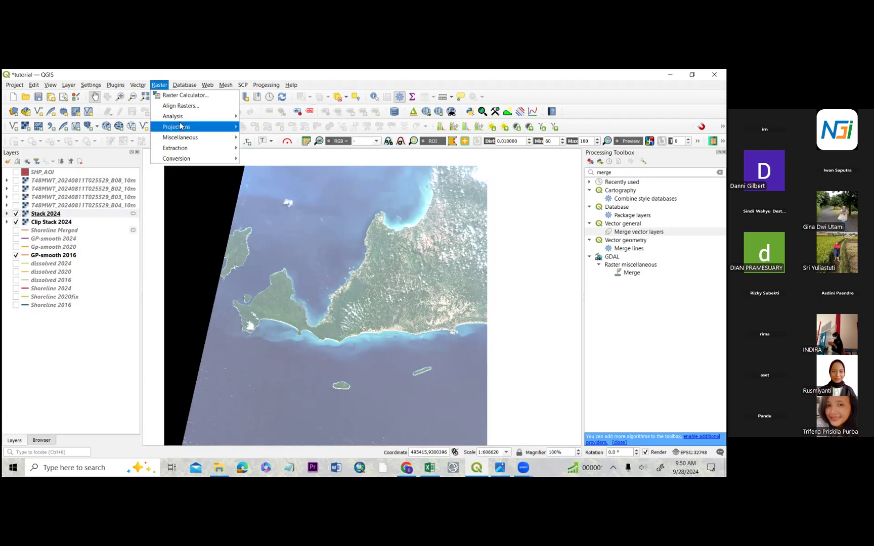
{"action": "mouse_move", "coordinate": [186, 148]}
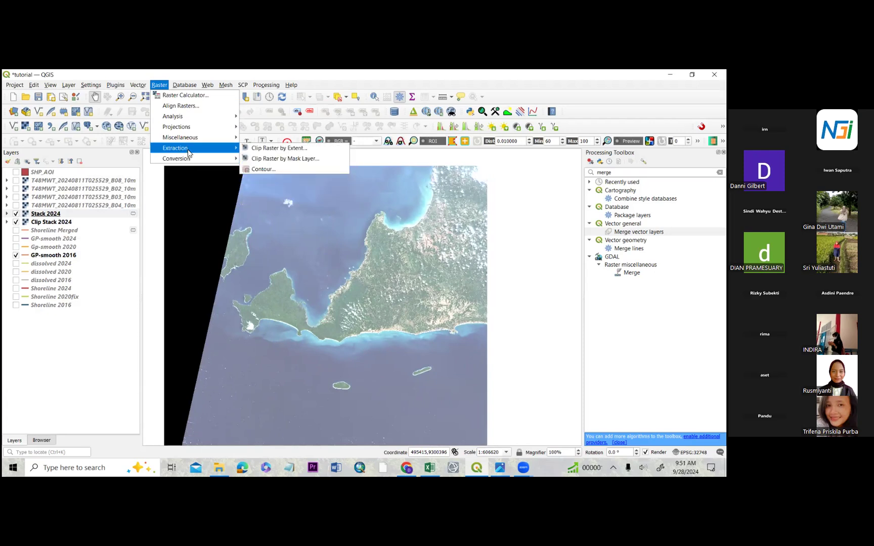
{"action": "left_click", "coordinate": [262, 159]}
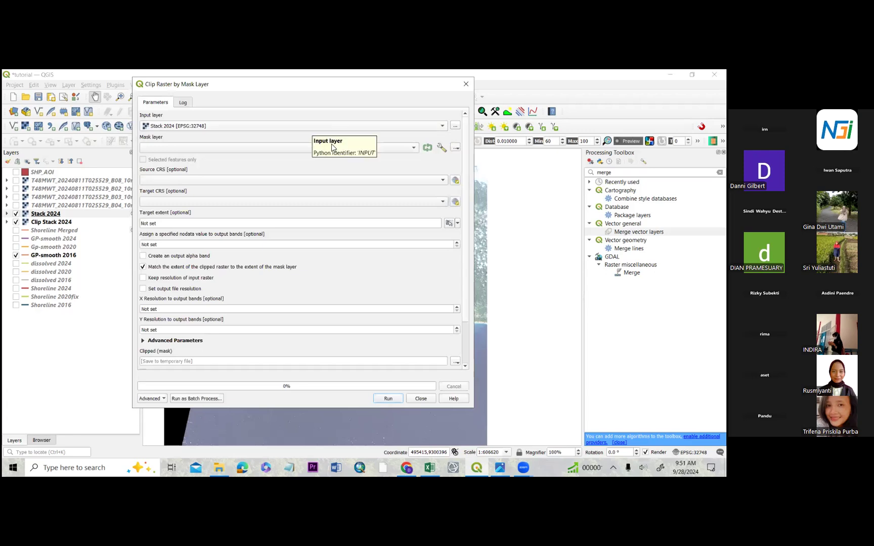
{"action": "scroll", "coordinate": [267, 150], "scroll_direction": "down", "scroll_amount": 1}
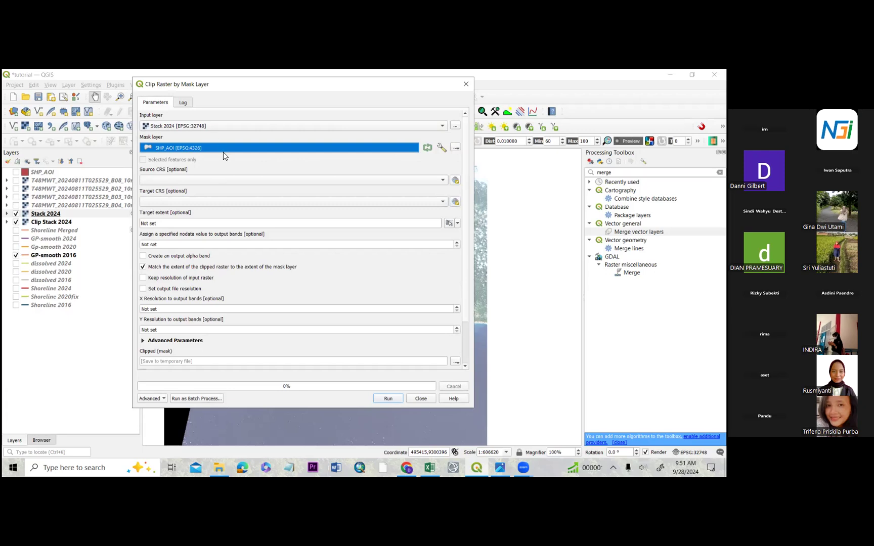
{"action": "left_click", "coordinate": [346, 180]}
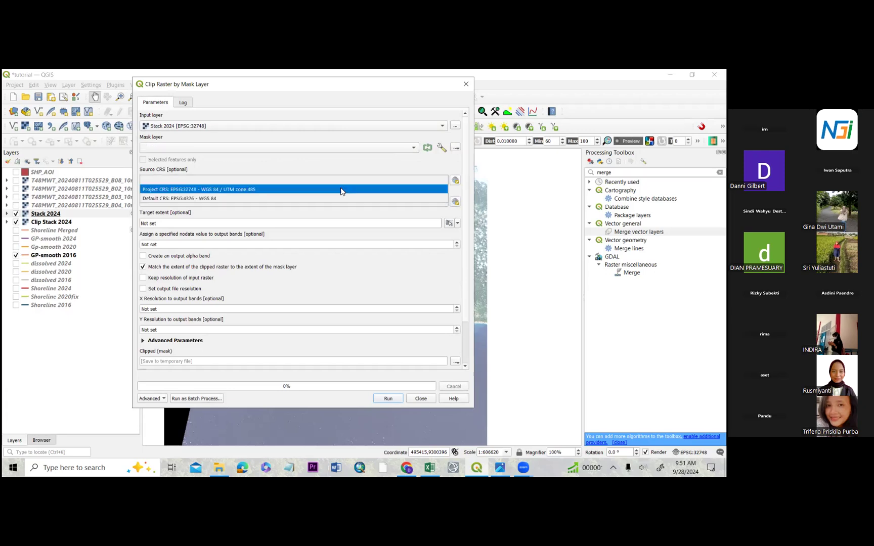
{"action": "left_click", "coordinate": [341, 198]}
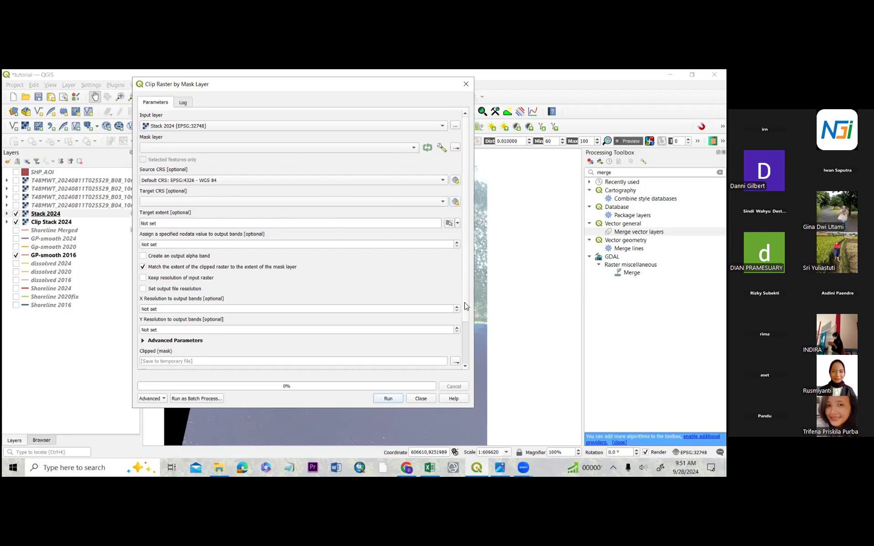
Step: Try to run the clip without a mask layer and dismiss the warning
{"action": "scroll", "coordinate": [466, 306], "scroll_direction": "down", "scroll_amount": 3}
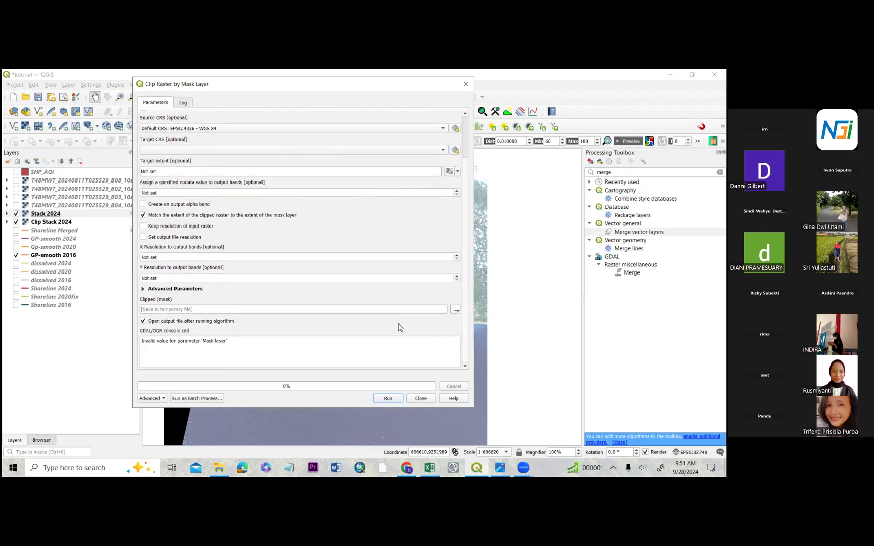
{"action": "left_click", "coordinate": [388, 399]}
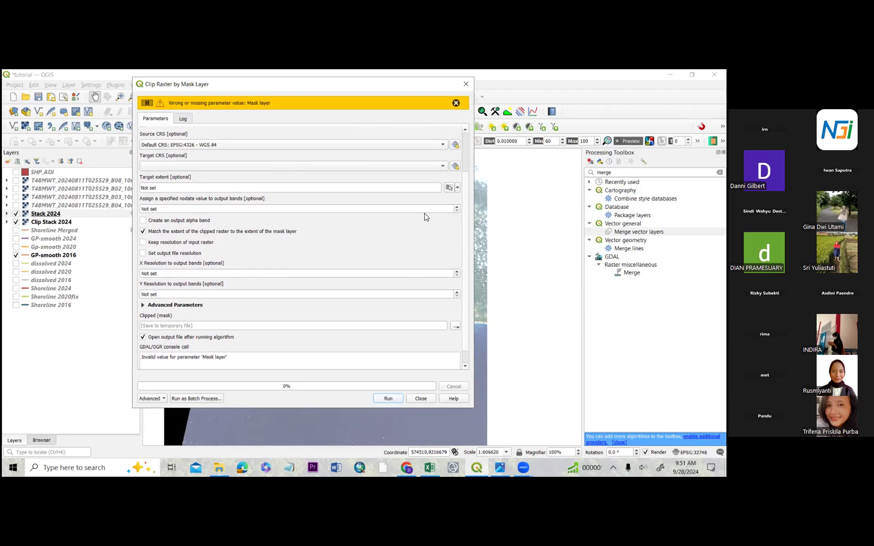
{"action": "left_click", "coordinate": [456, 103]}
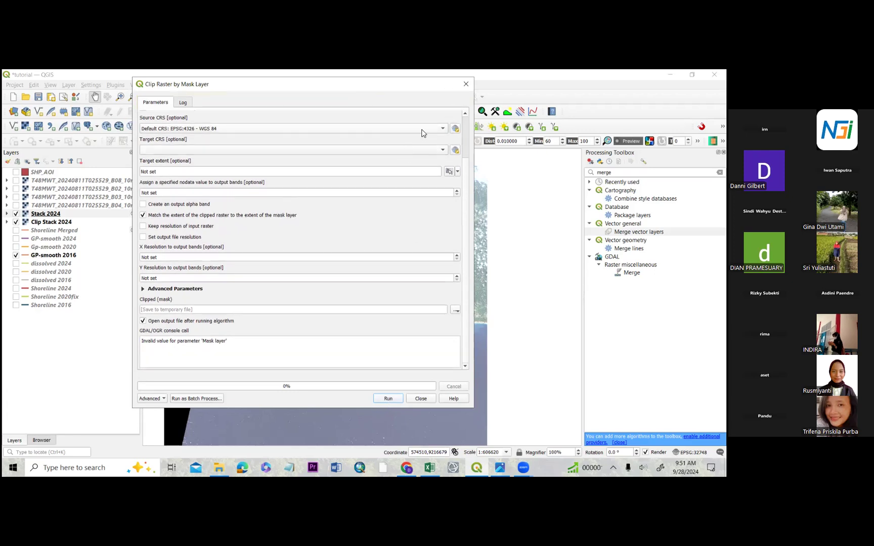
Step: Choose SHP_AOI as the mask layer and close the clip dialog without running it
{"action": "scroll", "coordinate": [400, 160], "scroll_direction": "up", "scroll_amount": 2}
{"action": "left_click", "coordinate": [388, 148]}
{"action": "left_click", "coordinate": [329, 148]}
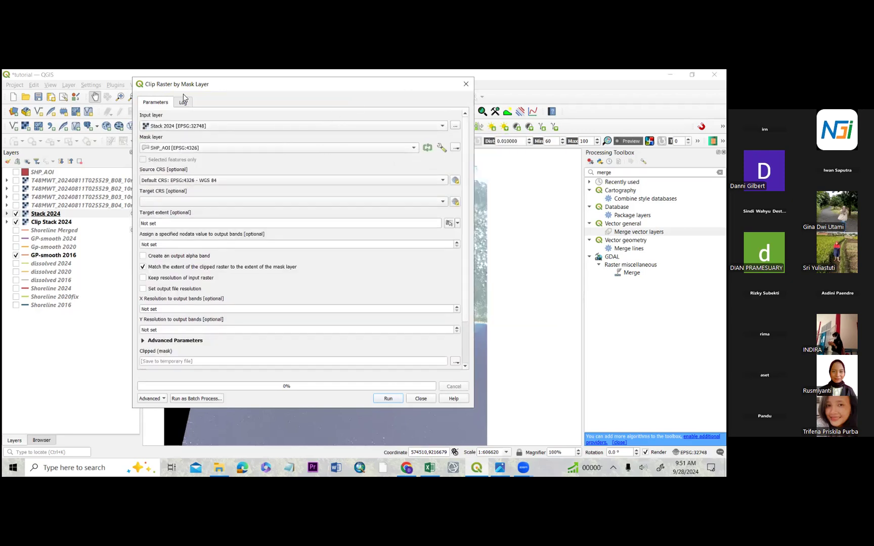
{"action": "left_click_drag", "start_coordinate": [462, 84], "coordinate": [461, 127]}
{"action": "left_click", "coordinate": [460, 130]}
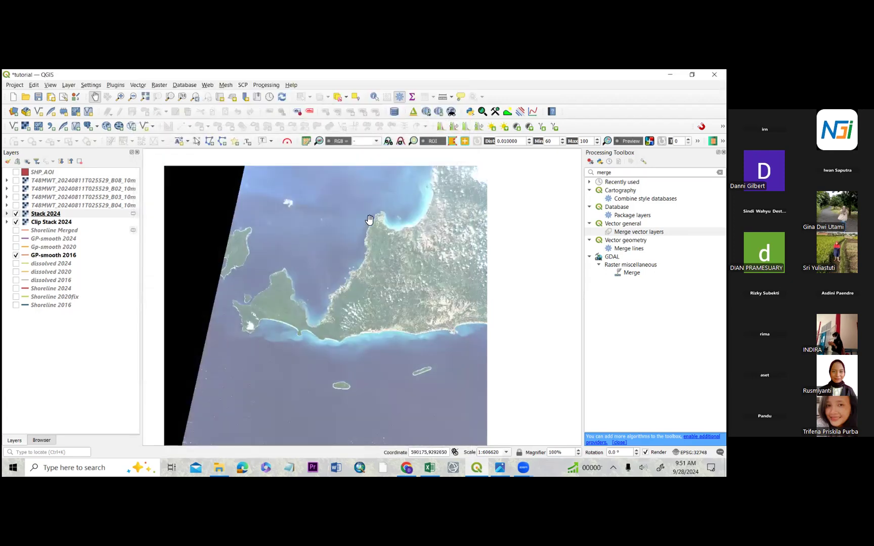
{"action": "left_click_drag", "start_coordinate": [351, 234], "coordinate": [341, 234]}
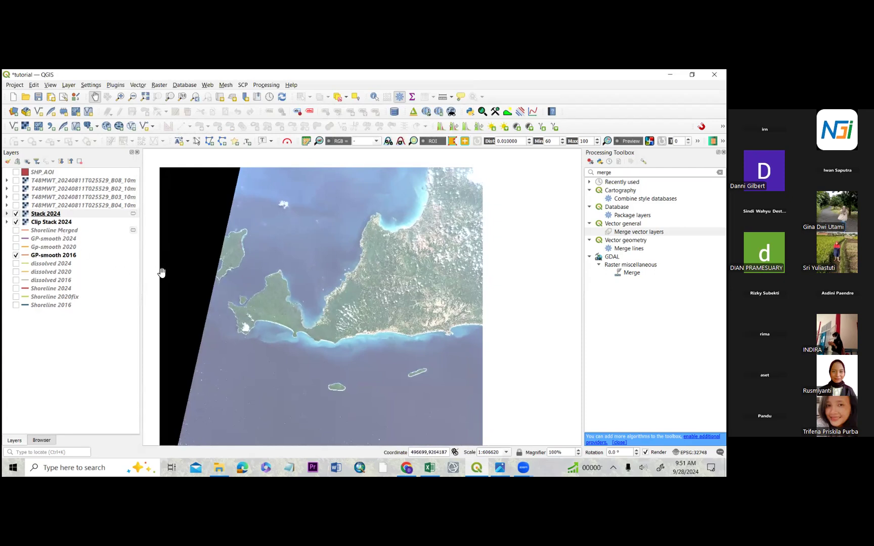
Step: Hide the Stack 2024 layer so only the clipped image is displayed on the map
{"action": "left_click", "coordinate": [15, 214]}
{"action": "scroll", "coordinate": [397, 255], "scroll_direction": "up", "scroll_amount": 1}
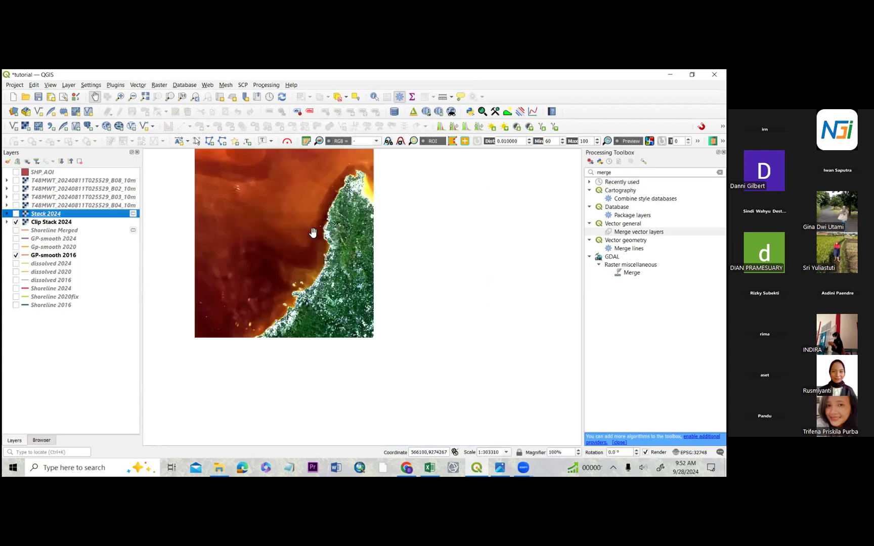
{"action": "left_click_drag", "start_coordinate": [314, 233], "coordinate": [332, 279]}
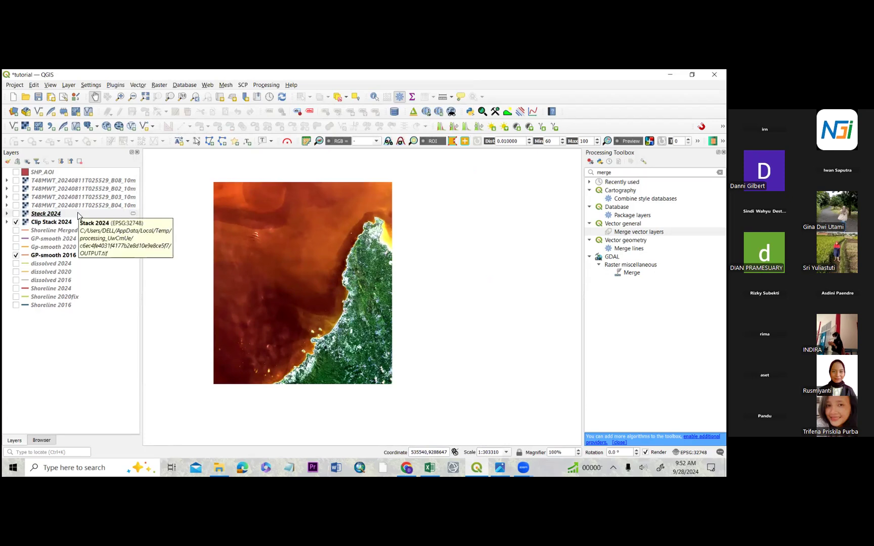
Step: Set the Clip Stack 2024 symbology to Band 3 for red and Band 1 for blue, and accept it
{"action": "left_click", "coordinate": [87, 223]}
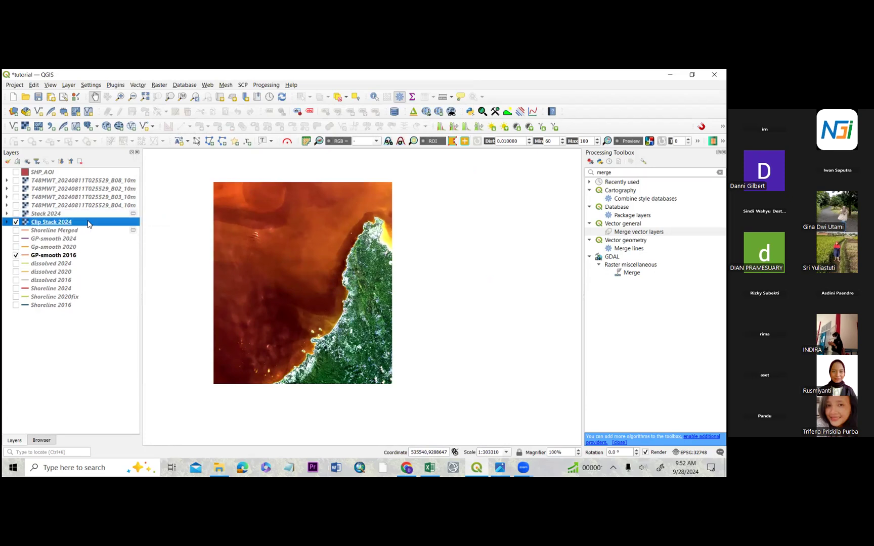
{"action": "left_click_drag", "start_coordinate": [312, 229], "coordinate": [319, 234]}
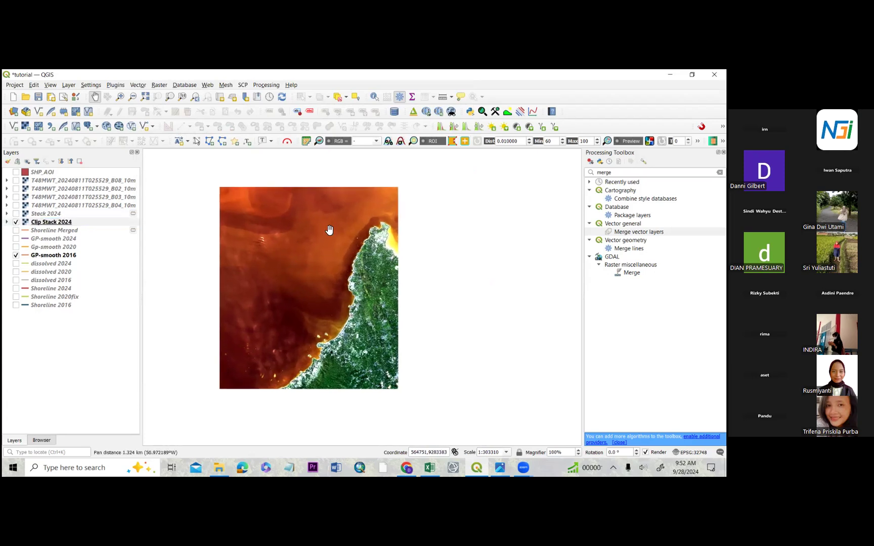
{"action": "left_click", "coordinate": [108, 225]}
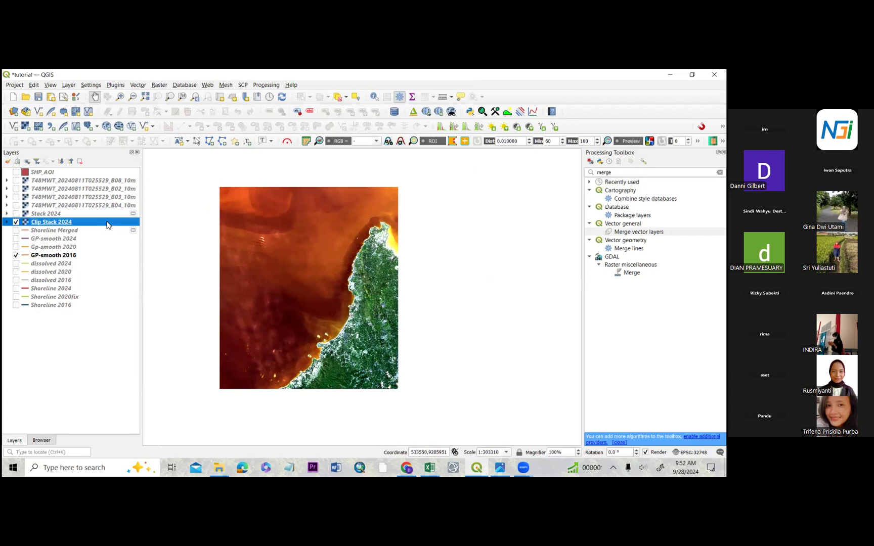
{"action": "double_click", "coordinate": [112, 221]}
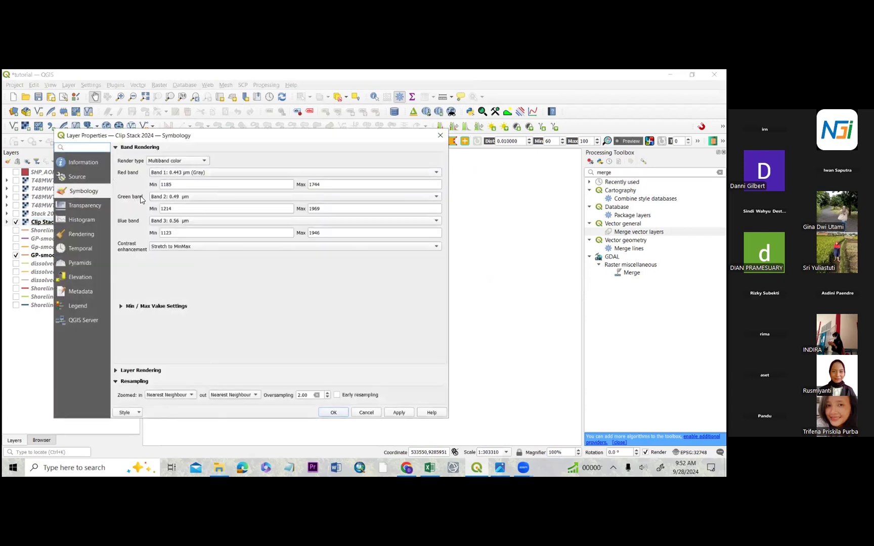
{"action": "left_click", "coordinate": [170, 174]}
{"action": "left_click", "coordinate": [171, 193]}
{"action": "left_click", "coordinate": [172, 220]}
{"action": "left_click", "coordinate": [175, 203]}
{"action": "left_click", "coordinate": [334, 412]}
Step: Examine the recoloured Clip Stack 2024 image along the coastline
{"action": "scroll", "coordinate": [314, 291], "scroll_direction": "up", "scroll_amount": 1}
{"action": "scroll", "coordinate": [312, 289], "scroll_direction": "down", "scroll_amount": 1}
{"action": "left_click_drag", "start_coordinate": [319, 268], "coordinate": [320, 289]}
{"action": "scroll", "coordinate": [329, 293], "scroll_direction": "up", "scroll_amount": 1}
{"action": "scroll", "coordinate": [330, 295], "scroll_direction": "down", "scroll_amount": 1}
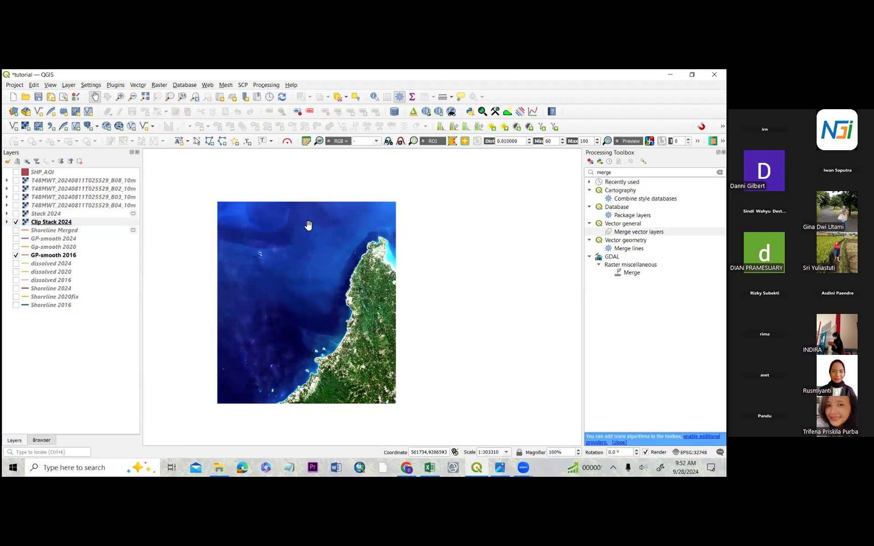
{"action": "left_click_drag", "start_coordinate": [312, 239], "coordinate": [350, 242]}
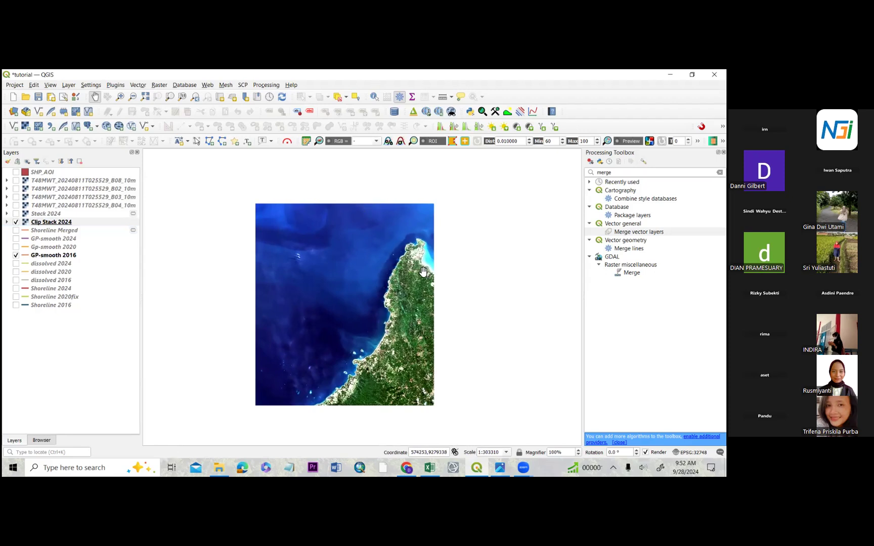
{"action": "left_click_drag", "start_coordinate": [428, 307], "coordinate": [417, 305]}
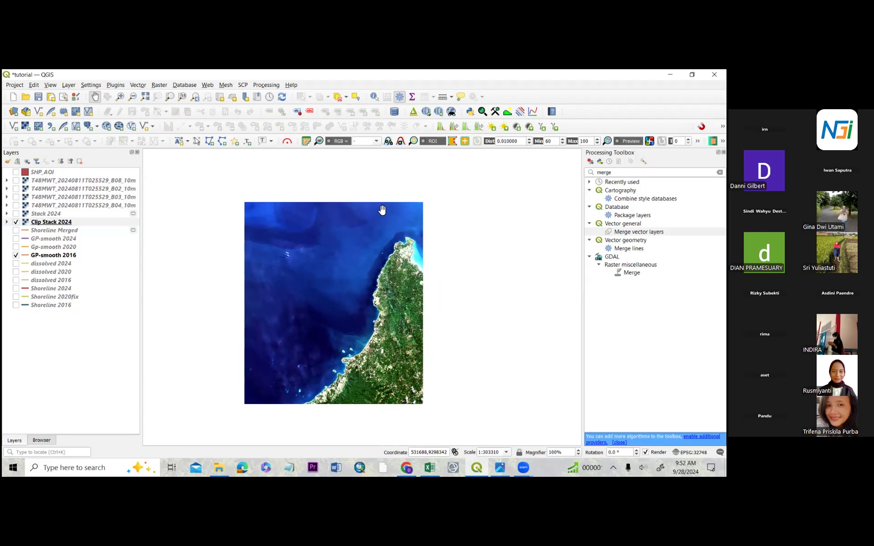
{"action": "left_click_drag", "start_coordinate": [369, 211], "coordinate": [365, 200]}
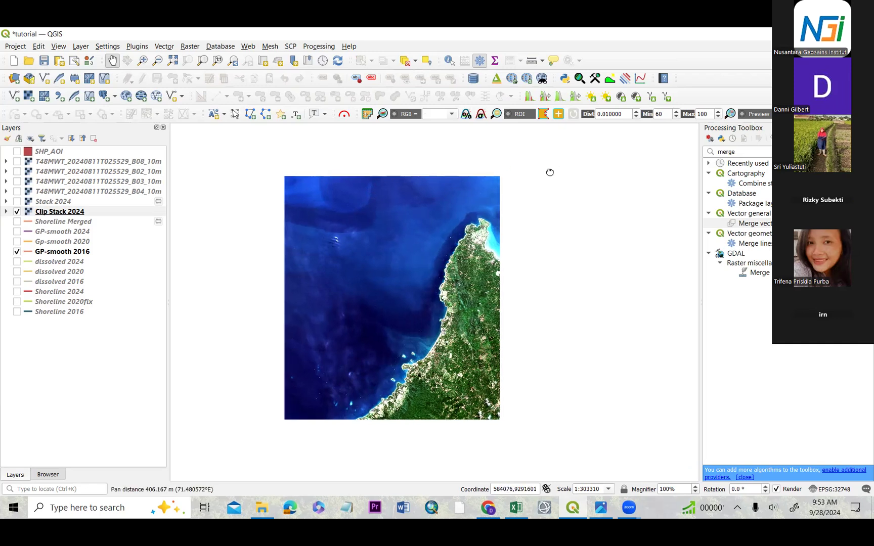
{"action": "left_click_drag", "start_coordinate": [558, 159], "coordinate": [550, 162]}
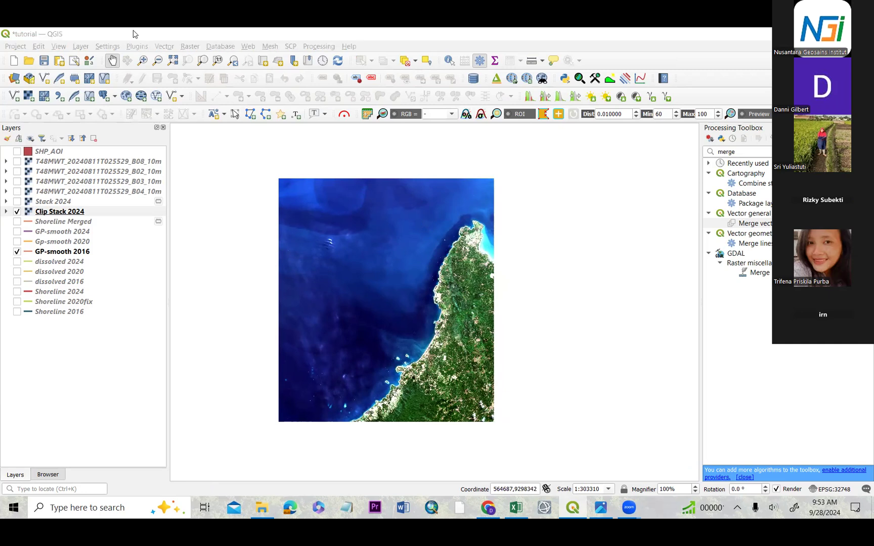
Step: Start the Raster Calculator and set its output layer to NDWI in the Pemetaan Garis Pantai folder
{"action": "left_click", "coordinate": [190, 46]}
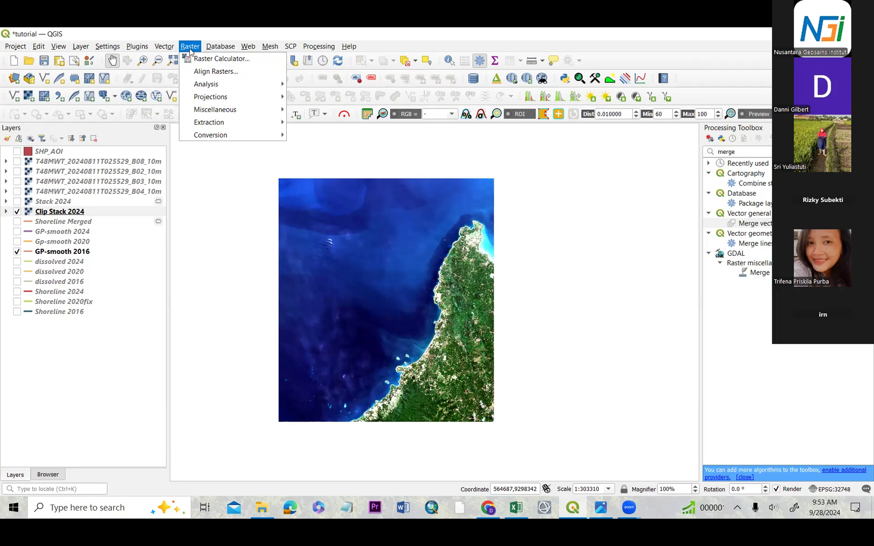
{"action": "left_click", "coordinate": [195, 59]}
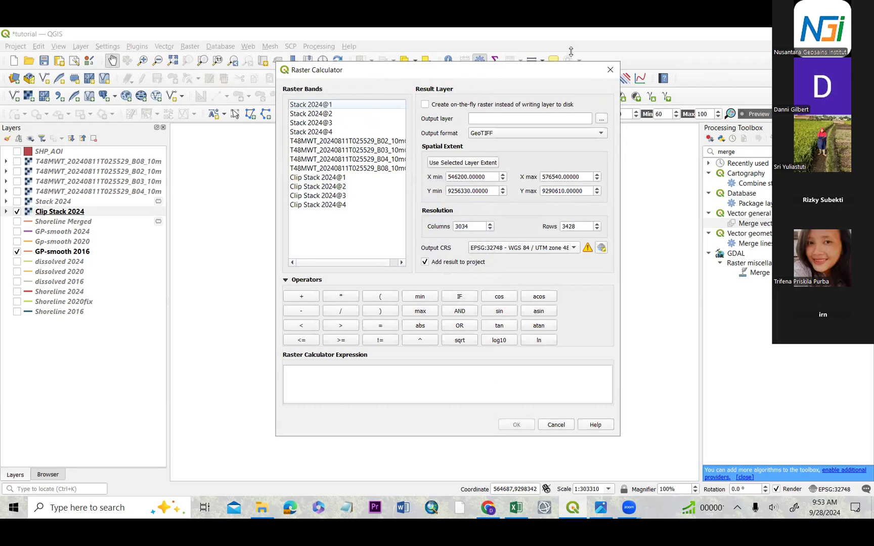
{"action": "left_click_drag", "start_coordinate": [381, 72], "coordinate": [575, 59]}
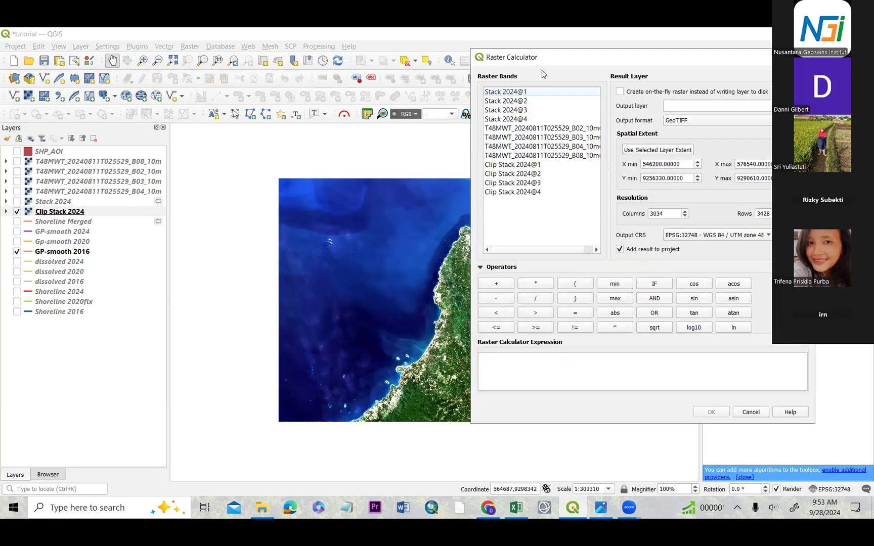
{"action": "left_click_drag", "start_coordinate": [544, 69], "coordinate": [414, 86]}
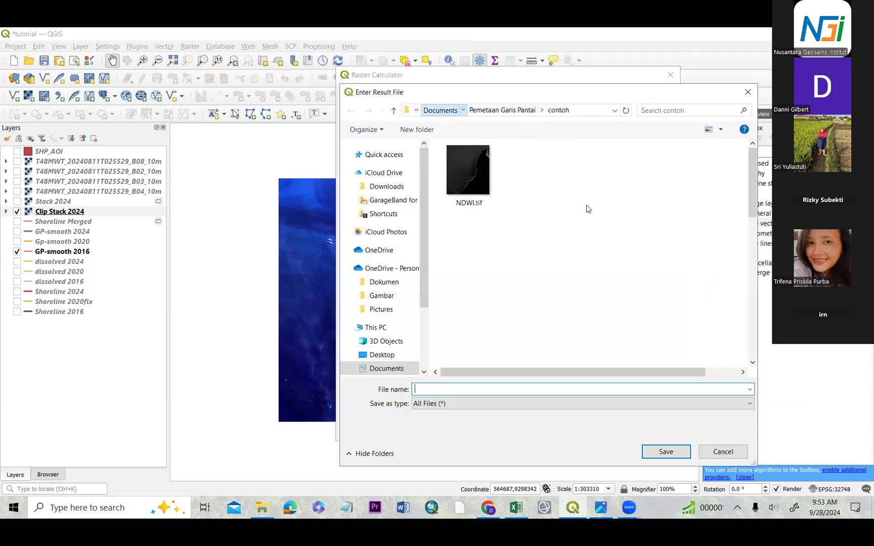
{"action": "scroll", "coordinate": [521, 335], "scroll_direction": "down", "scroll_amount": 7}
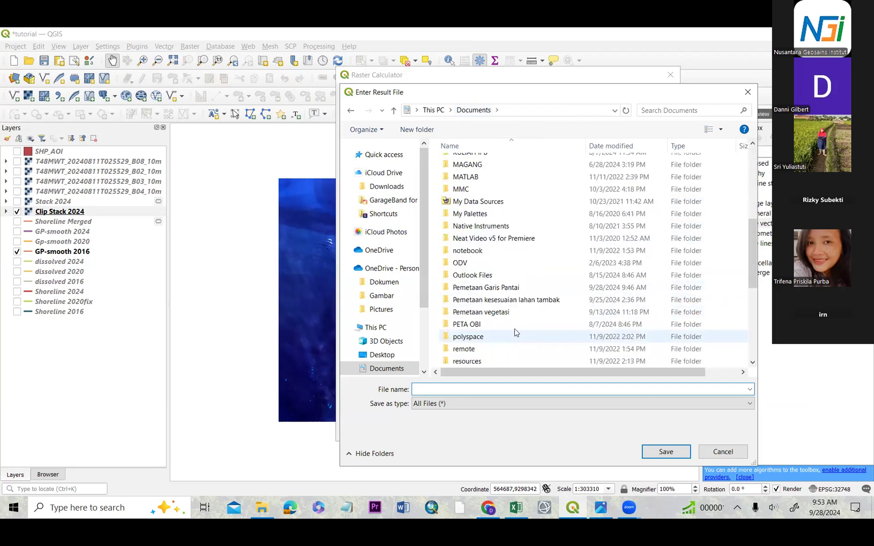
{"action": "double_click", "coordinate": [519, 288]}
{"action": "left_click", "coordinate": [569, 388]}
{"action": "type", "text": "NDWI"}
{"action": "left_click", "coordinate": [665, 451]}
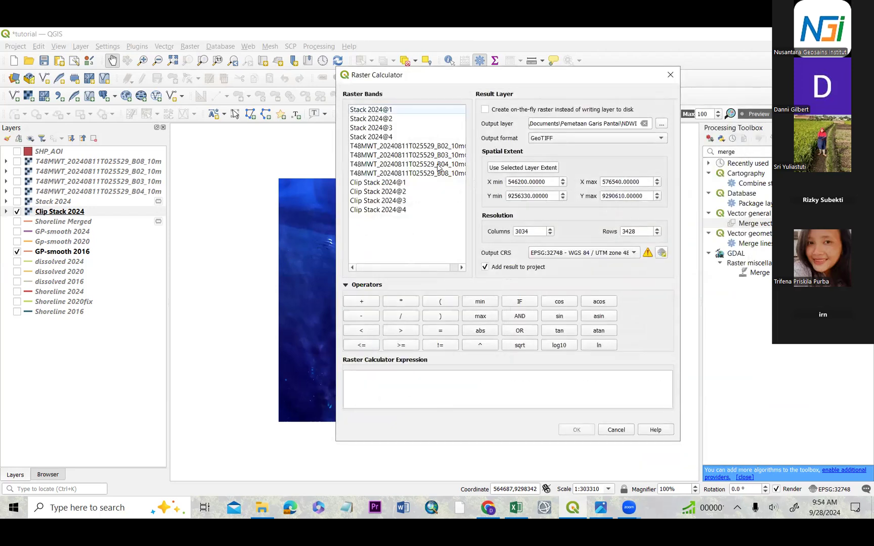
Step: Enter the NDWI numerator ( "Clip Stack 2024@2" - "Clip Stack 2024@4" ) in the raster expression
{"action": "left_click", "coordinate": [440, 302]}
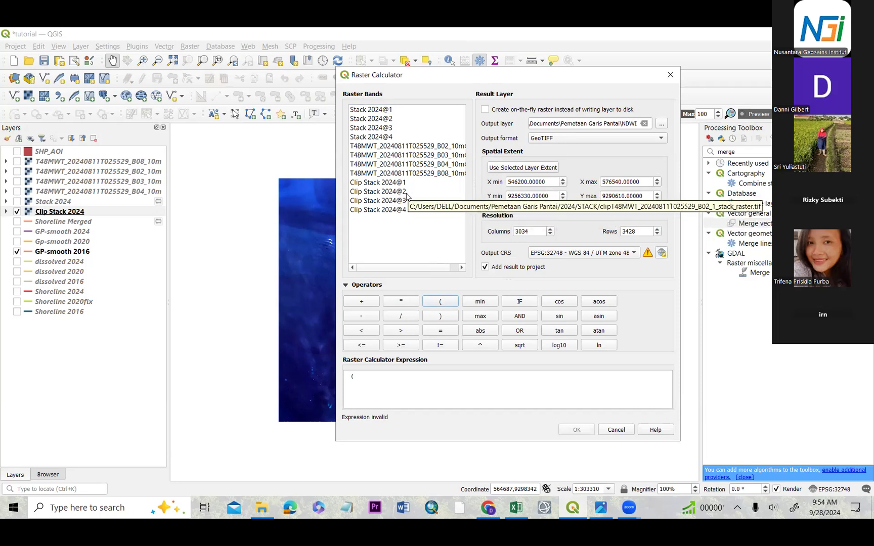
{"action": "left_click", "coordinate": [404, 197]}
{"action": "double_click", "coordinate": [404, 196]}
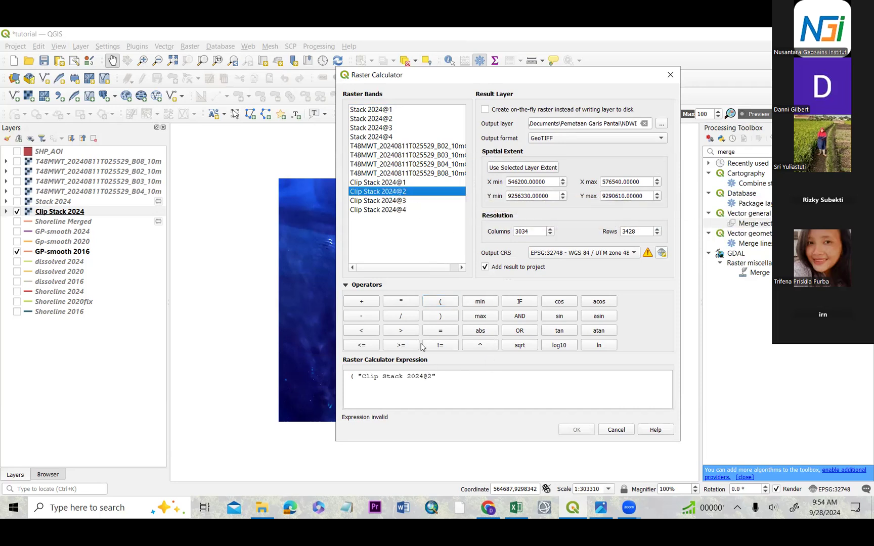
{"action": "left_click", "coordinate": [376, 316]}
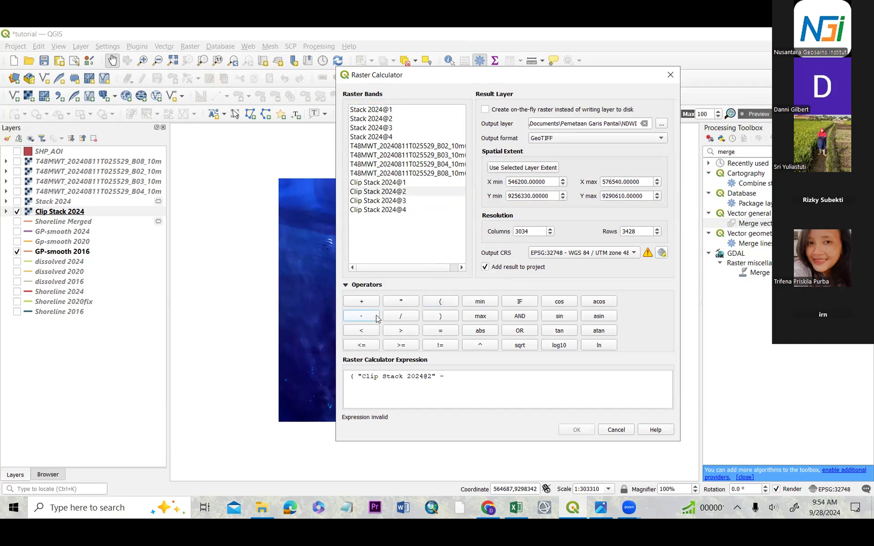
{"action": "double_click", "coordinate": [429, 210]}
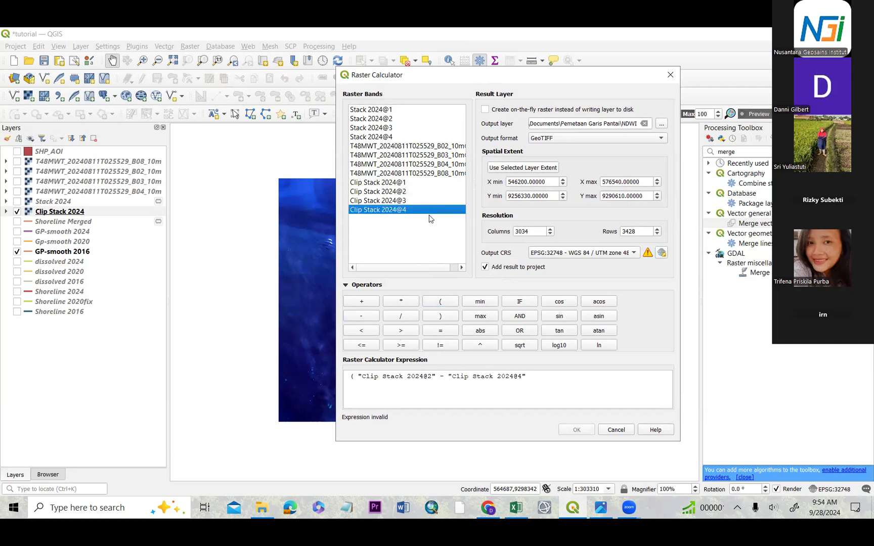
{"action": "left_click", "coordinate": [446, 317]}
Step: Divide the expression by ( "Clip Stack 2024@2" + "Clip Stack 2024@4" ) to complete the NDWI formula
{"action": "left_click", "coordinate": [413, 320]}
{"action": "left_click", "coordinate": [443, 302]}
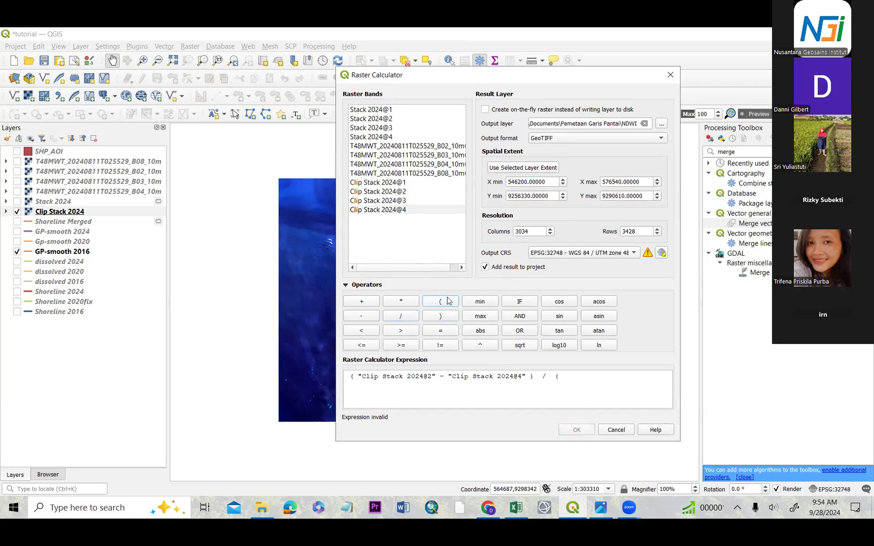
{"action": "double_click", "coordinate": [412, 192]}
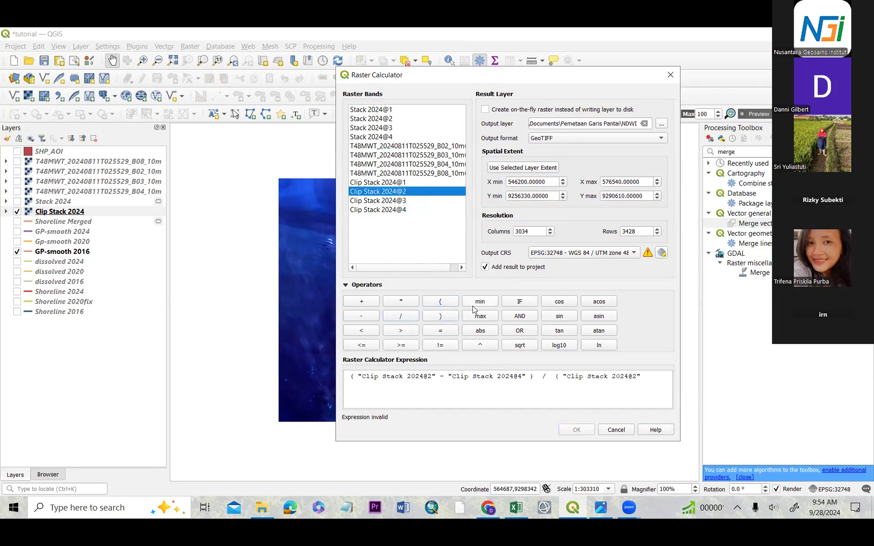
{"action": "left_click", "coordinate": [366, 302]}
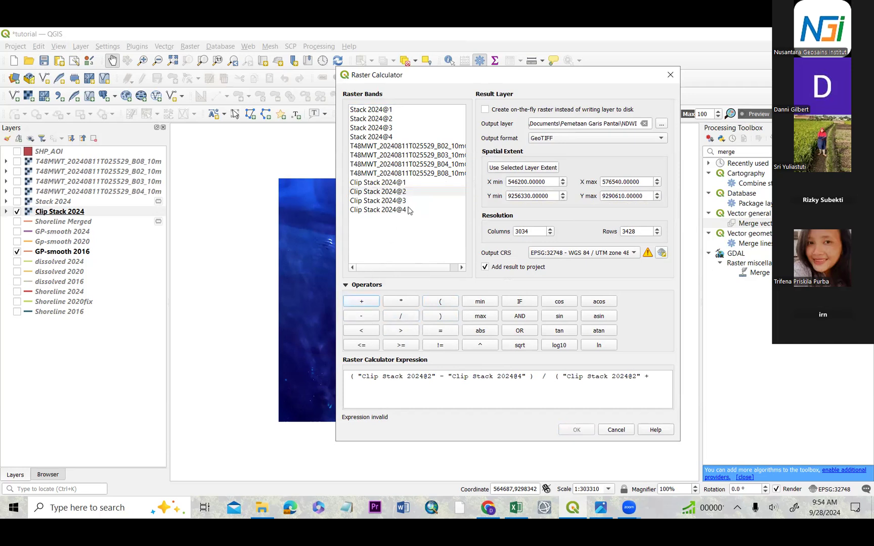
{"action": "double_click", "coordinate": [408, 210]}
{"action": "left_click", "coordinate": [440, 316]}
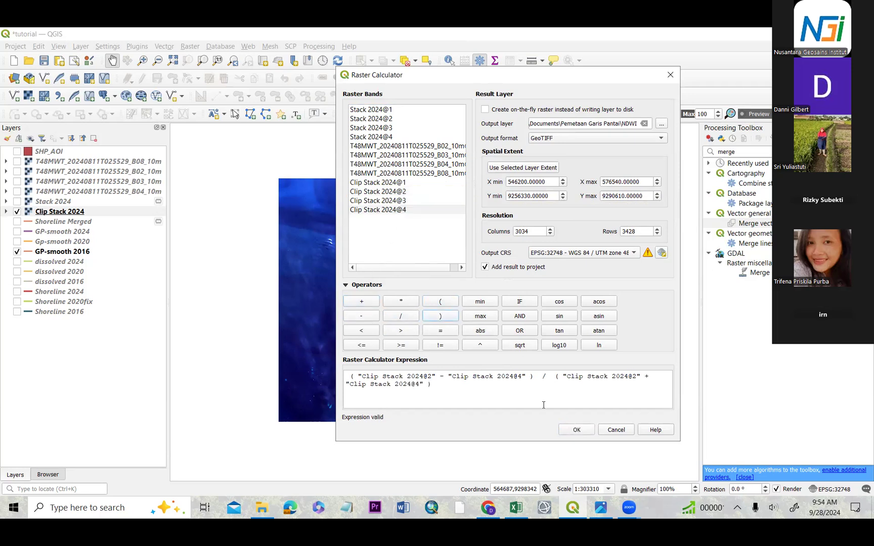
Step: Keep EPSG:32748 - WGS 84 / UTM zone 48S as the output CRS and run the NDWI calculation
{"action": "left_click", "coordinate": [627, 254]}
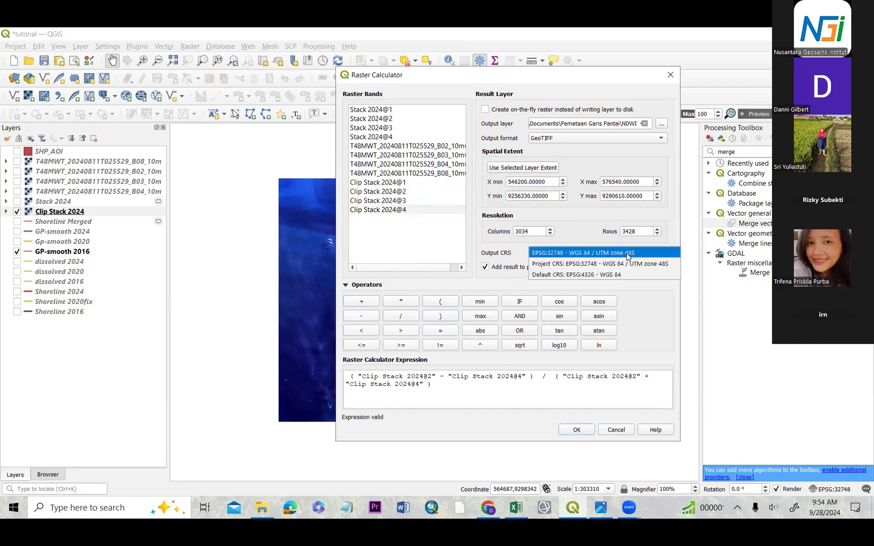
{"action": "left_click", "coordinate": [627, 254]}
{"action": "left_click", "coordinate": [627, 255]}
{"action": "left_click", "coordinate": [628, 253]}
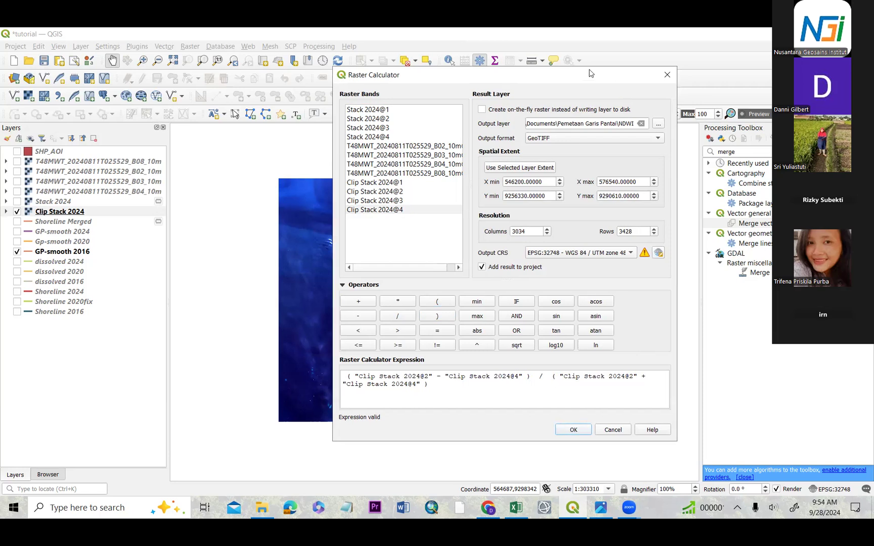
{"action": "left_click_drag", "start_coordinate": [608, 69], "coordinate": [586, 65]}
{"action": "left_click_drag", "start_coordinate": [534, 81], "coordinate": [449, 69]}
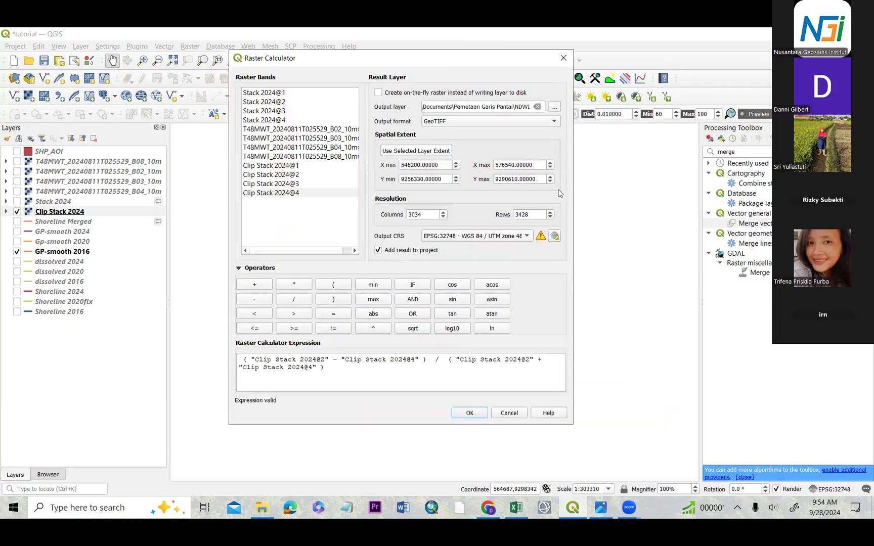
{"action": "left_click", "coordinate": [475, 413]}
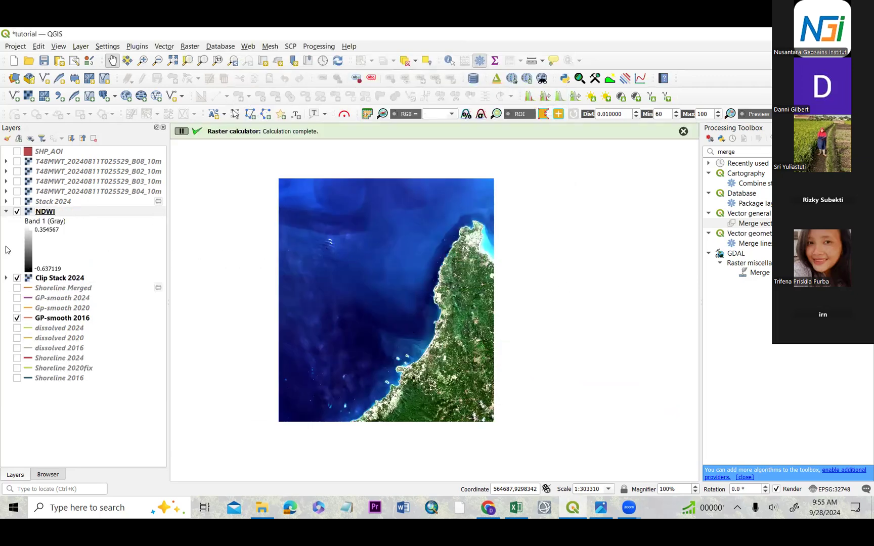
Step: Examine the contrast between water and land in the NDWI raster along the coast
{"action": "scroll", "coordinate": [432, 314], "scroll_direction": "up", "scroll_amount": 1}
{"action": "scroll", "coordinate": [433, 315], "scroll_direction": "down", "scroll_amount": 1}
{"action": "scroll", "coordinate": [440, 304], "scroll_direction": "up", "scroll_amount": 2}
{"action": "scroll", "coordinate": [455, 284], "scroll_direction": "down", "scroll_amount": 3}
{"action": "scroll", "coordinate": [455, 275], "scroll_direction": "up", "scroll_amount": 1}
{"action": "left_click_drag", "start_coordinate": [455, 275], "coordinate": [462, 352]}
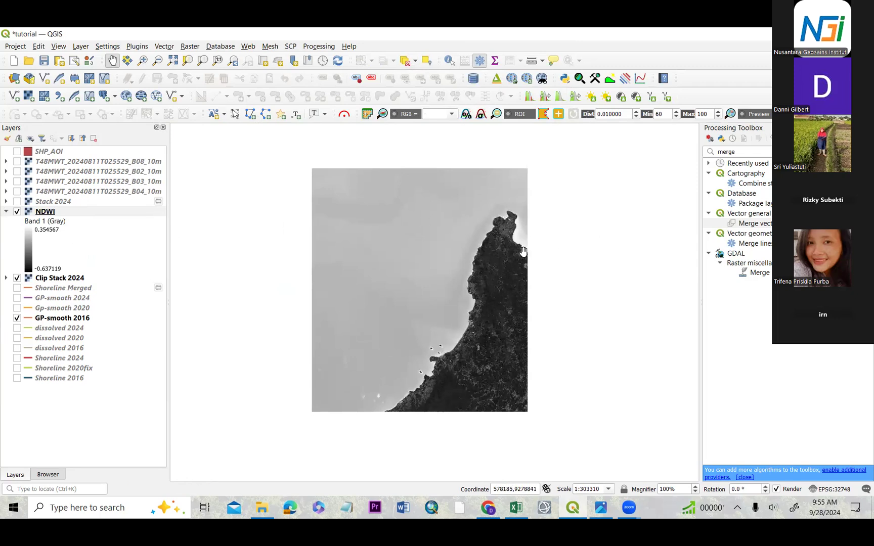
{"action": "left_click_drag", "start_coordinate": [490, 232], "coordinate": [484, 238]}
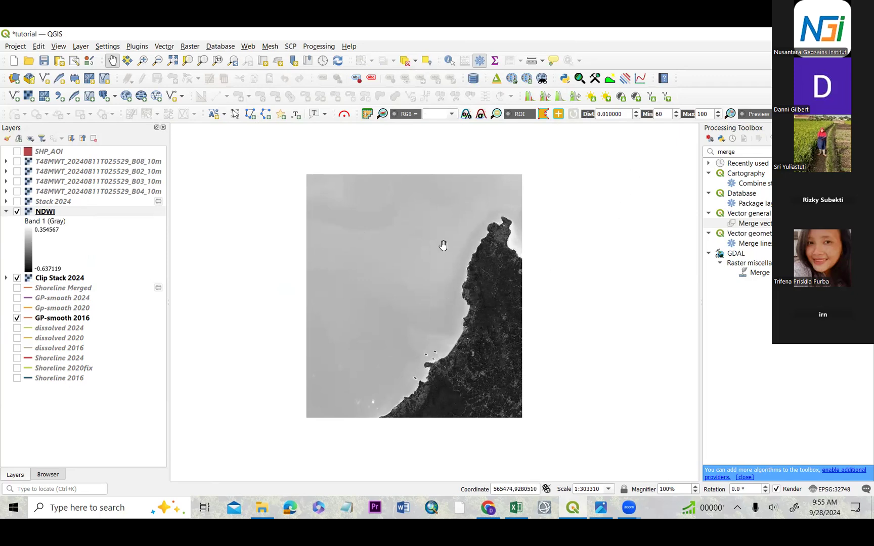
{"action": "left_click_drag", "start_coordinate": [440, 245], "coordinate": [437, 244]}
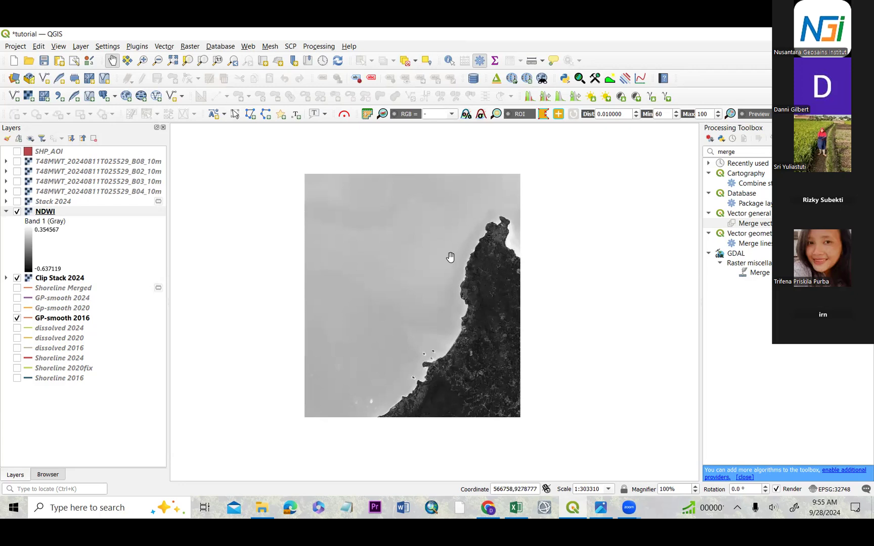
Step: Search the processing tools for "reclassify" and open Reclassify by Table for the NDWI layer
{"action": "double_click", "coordinate": [742, 151]}
{"action": "type", "text": "recla"}
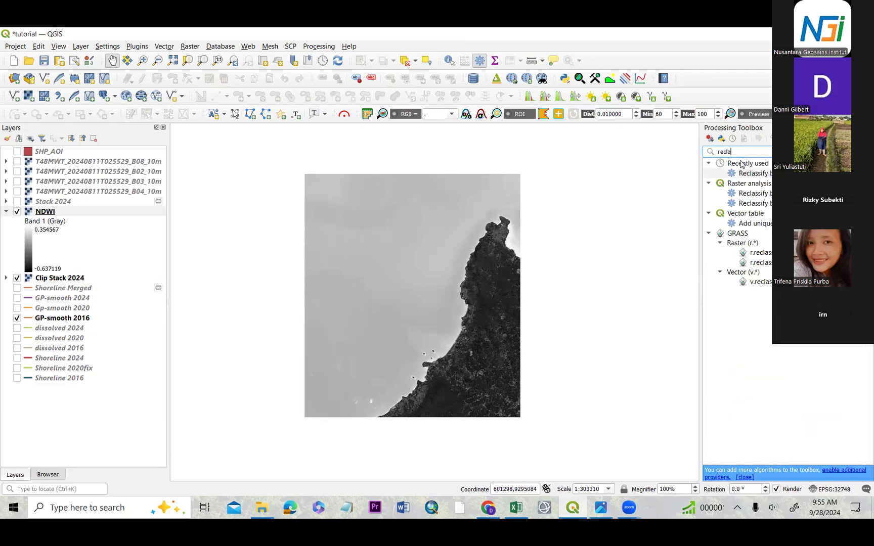
{"action": "type", "text": "ssify"}
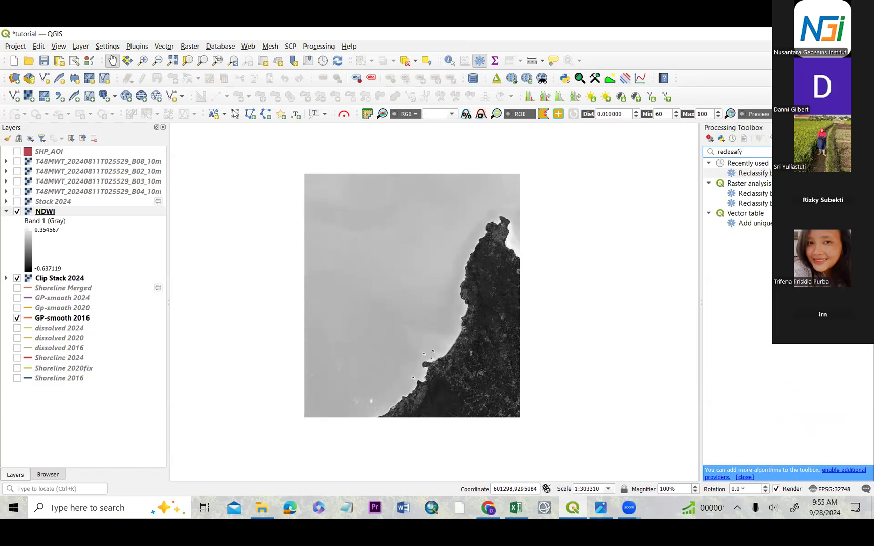
{"action": "double_click", "coordinate": [753, 173]}
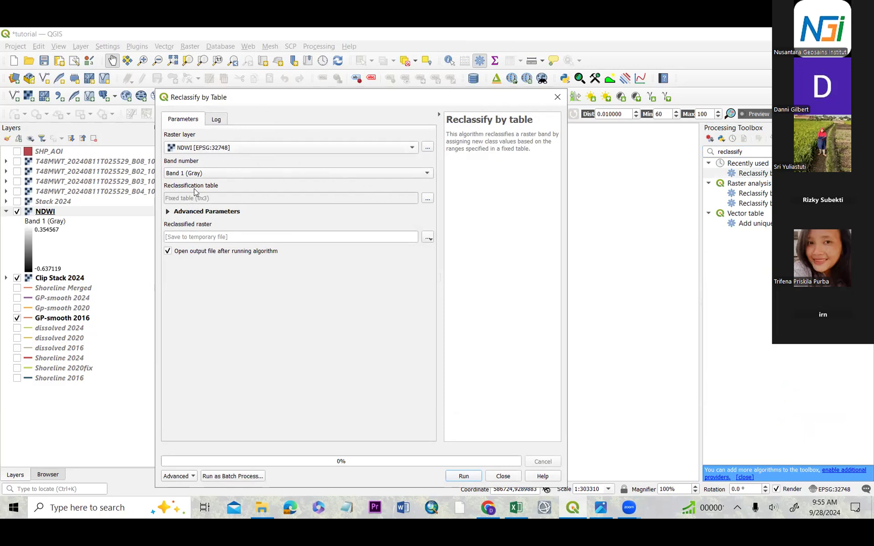
Step: Add two rows to the reclassification table and fill the first with minimum -1, maximum 0 and value 1
{"action": "left_click", "coordinate": [427, 199]}
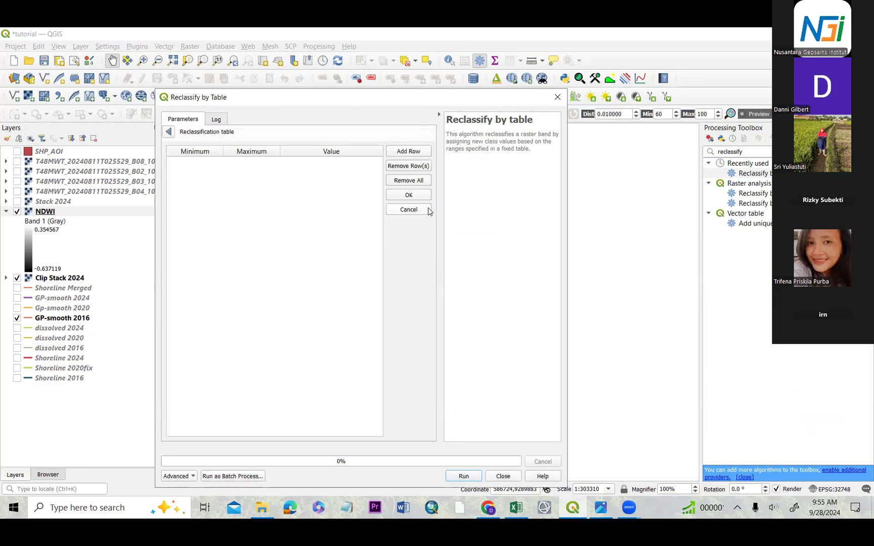
{"action": "double_click", "coordinate": [416, 153]}
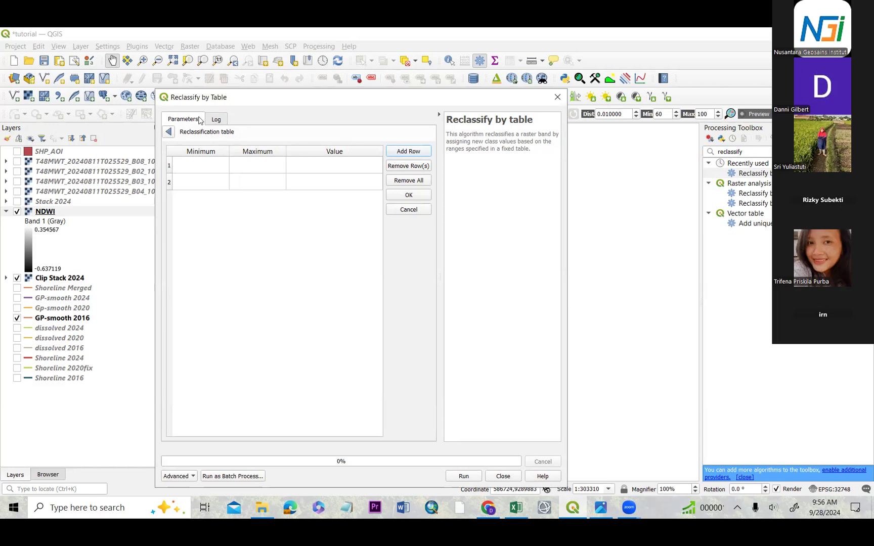
{"action": "double_click", "coordinate": [213, 164]}
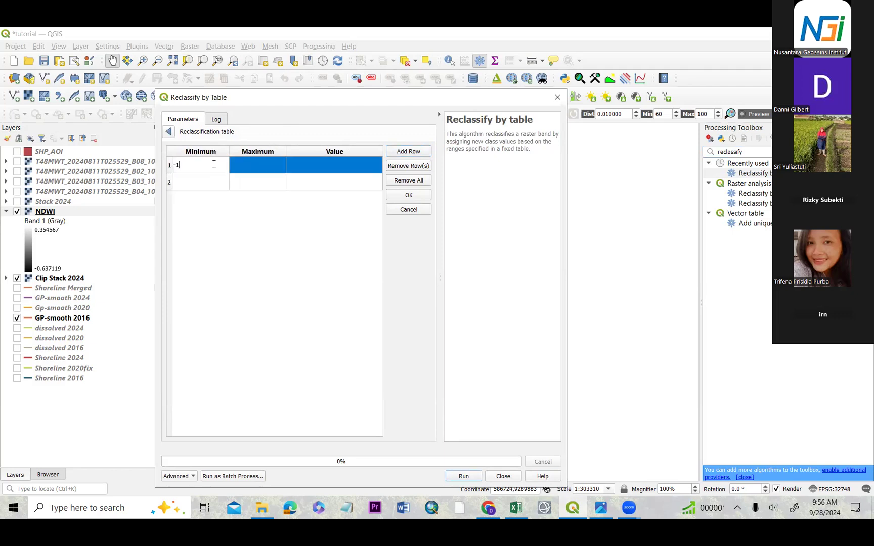
{"action": "double_click", "coordinate": [272, 161]}
{"action": "type", "text": "0"}
{"action": "double_click", "coordinate": [328, 168]}
{"action": "type", "text": "1"}
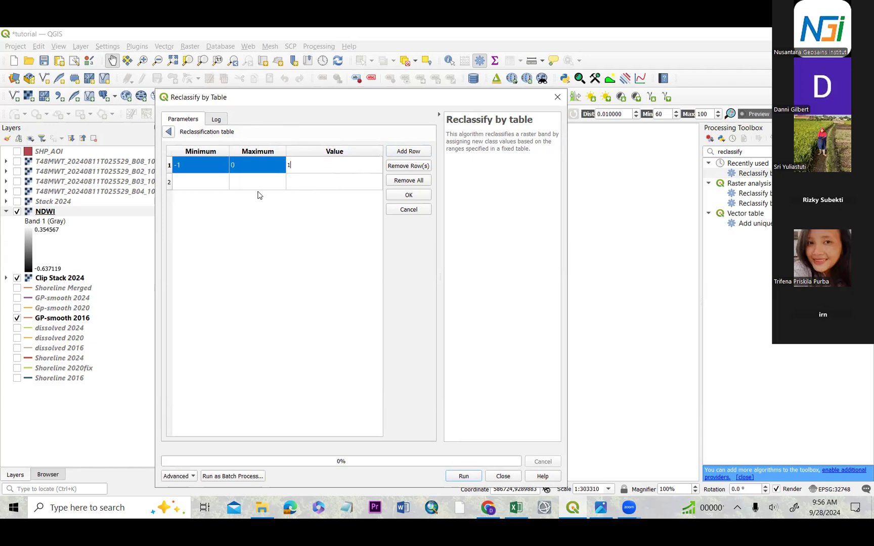
Step: Fill the second reclassification row with minimum 0, maximum 1 and value 2, and accept the table
{"action": "double_click", "coordinate": [212, 186]}
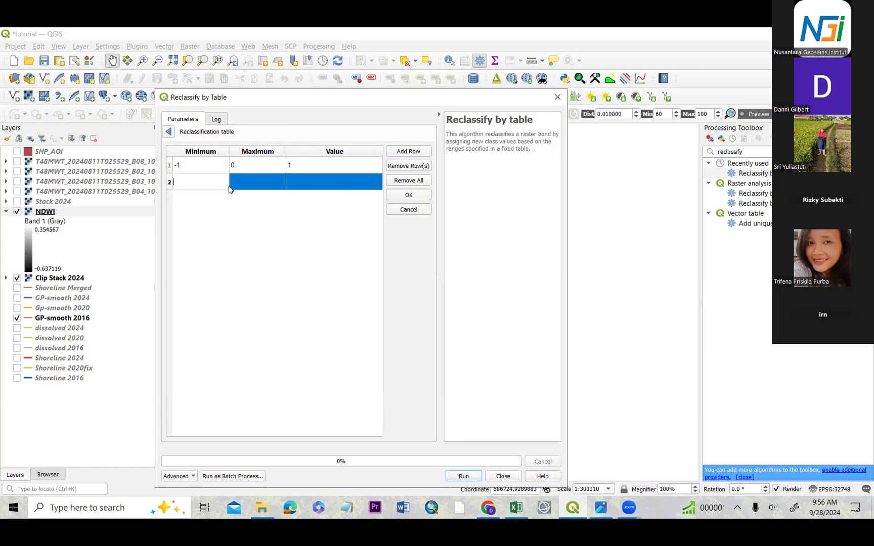
{"action": "double_click", "coordinate": [253, 182]}
{"action": "type", "text": "1"}
{"action": "double_click", "coordinate": [332, 185]}
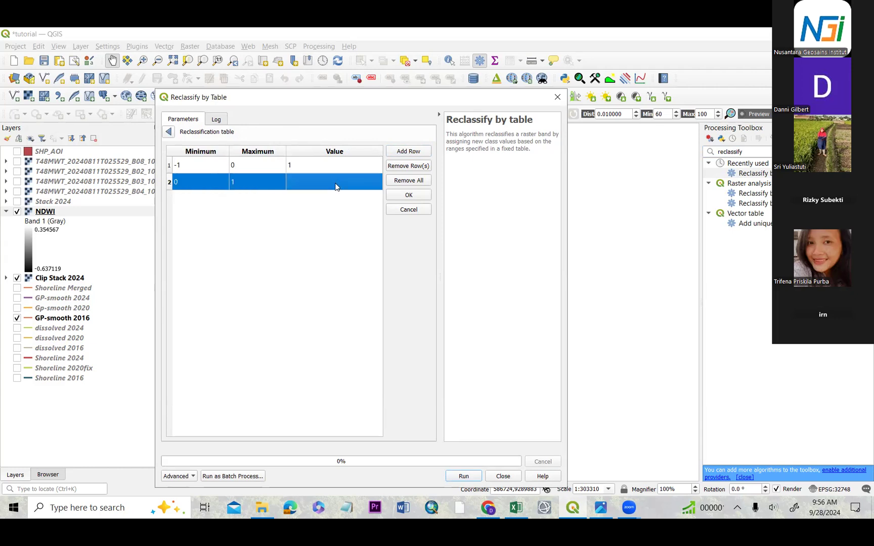
{"action": "type", "text": "2"}
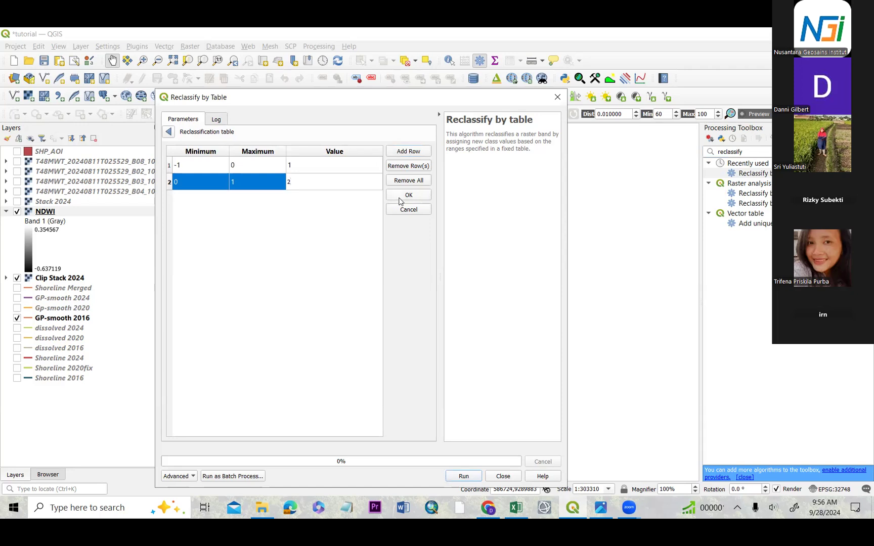
{"action": "left_click", "coordinate": [408, 196]}
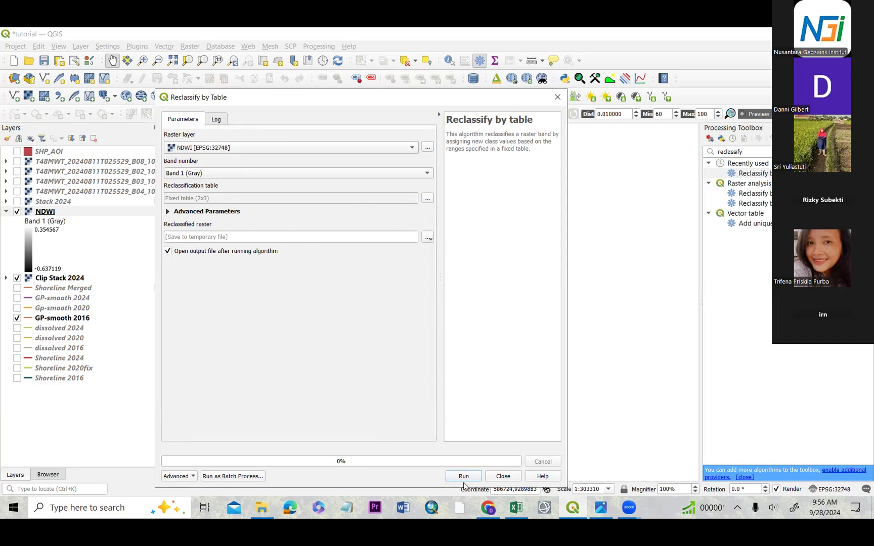
Step: Run the reclassification to a temporary raster, expand the result's legend and collapse the NDWI legend
{"action": "left_click", "coordinate": [465, 479]}
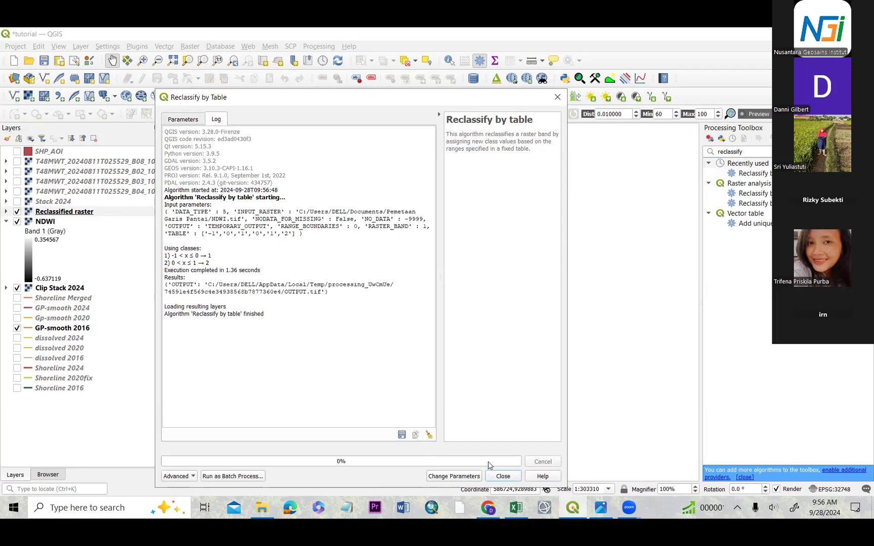
{"action": "left_click", "coordinate": [500, 476]}
{"action": "left_click_drag", "start_coordinate": [375, 258], "coordinate": [373, 262]}
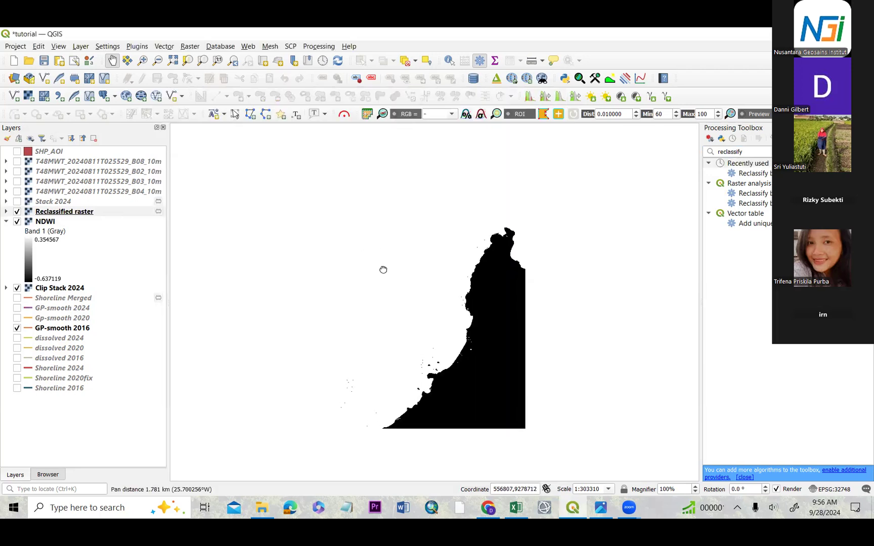
{"action": "left_click", "coordinate": [3, 210]}
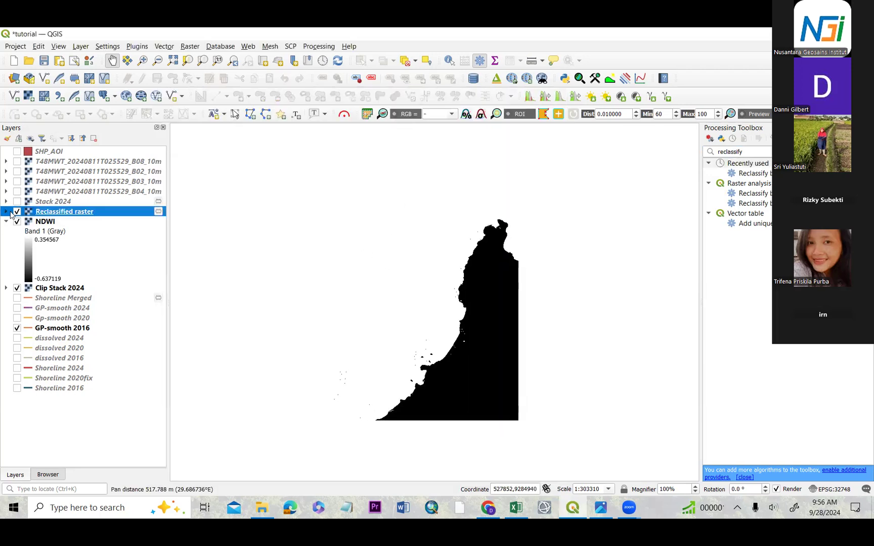
{"action": "left_click", "coordinate": [6, 212]}
{"action": "left_click", "coordinate": [6, 278]}
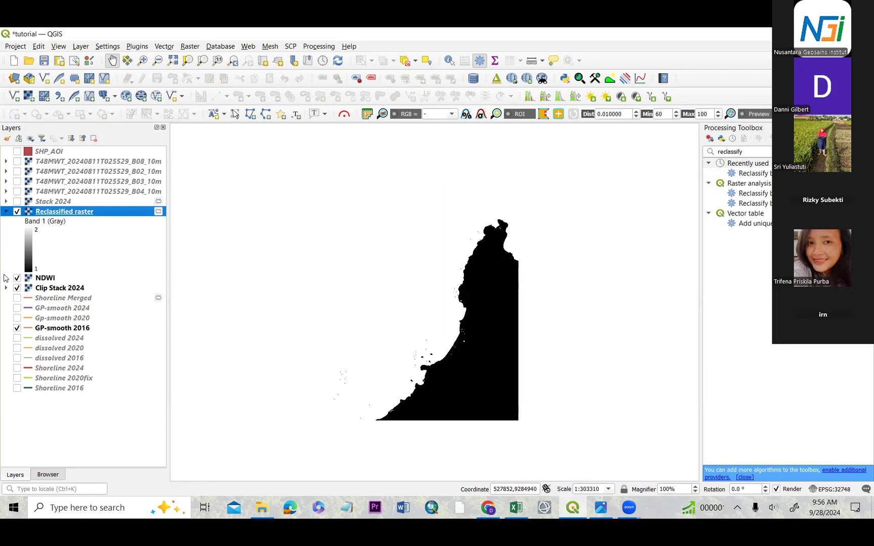
{"action": "double_click", "coordinate": [74, 212]}
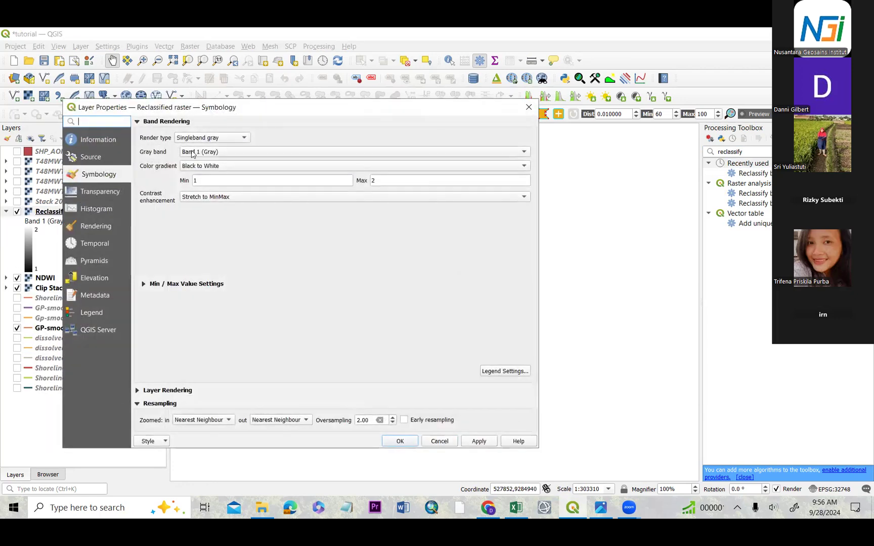
{"action": "left_click", "coordinate": [211, 142]}
{"action": "left_click", "coordinate": [217, 148]}
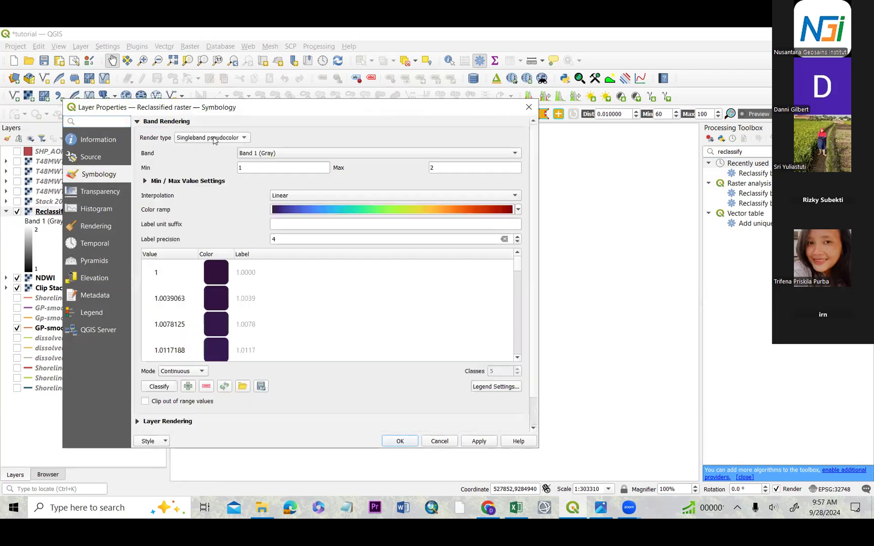
{"action": "left_click", "coordinate": [528, 107]}
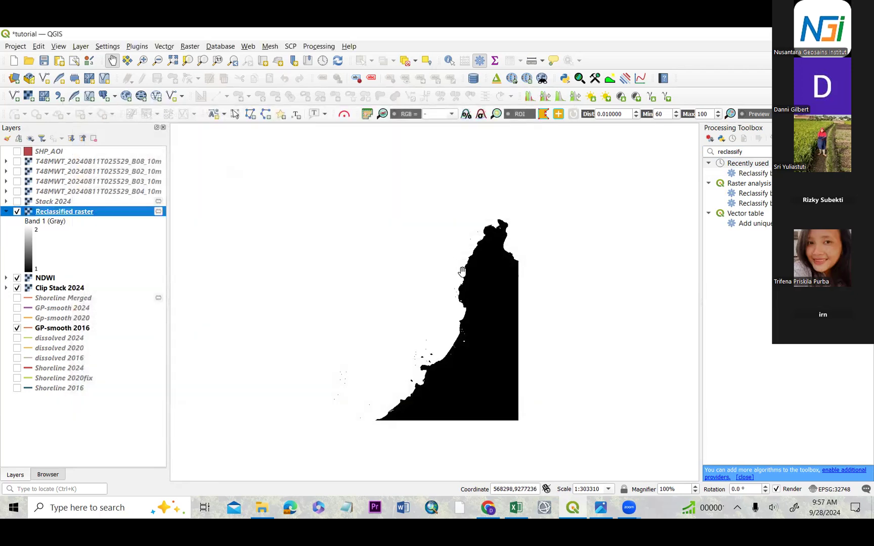
Step: Render the reclassified raster as Singleband pseudocolor in Equal Interval mode with 2 classes
{"action": "double_click", "coordinate": [107, 213]}
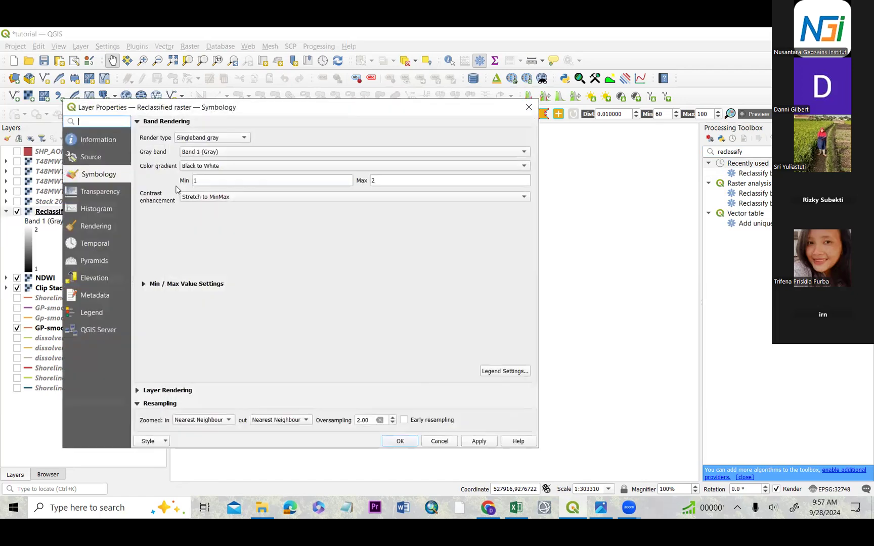
{"action": "left_click", "coordinate": [240, 138]}
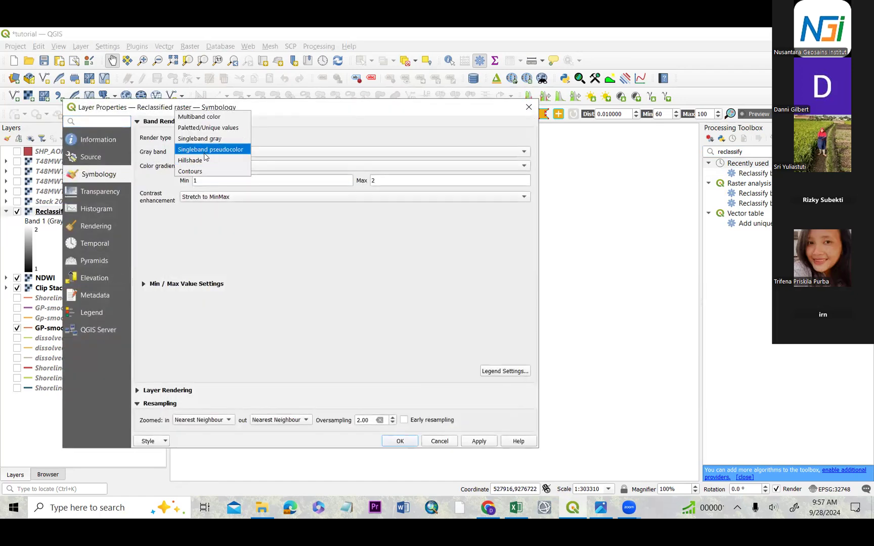
{"action": "left_click", "coordinate": [204, 153]}
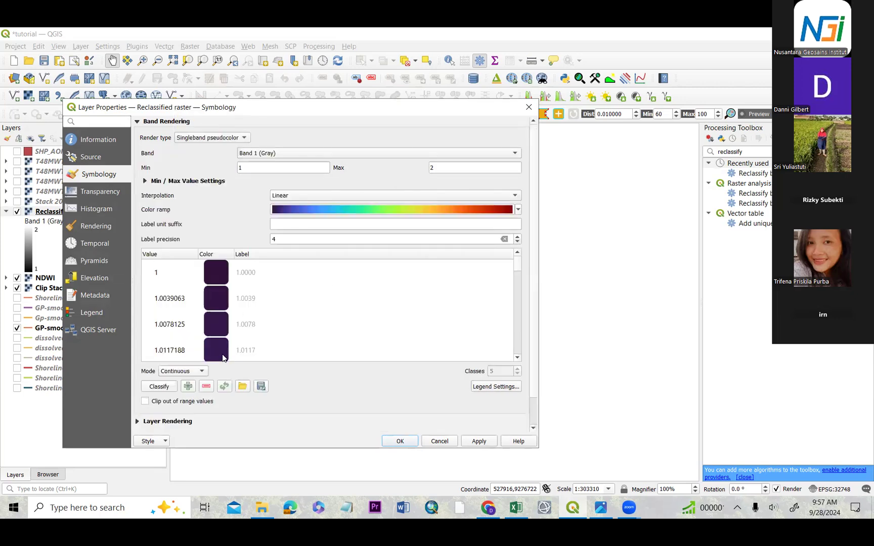
{"action": "left_click", "coordinate": [190, 375]}
{"action": "left_click", "coordinate": [191, 383]}
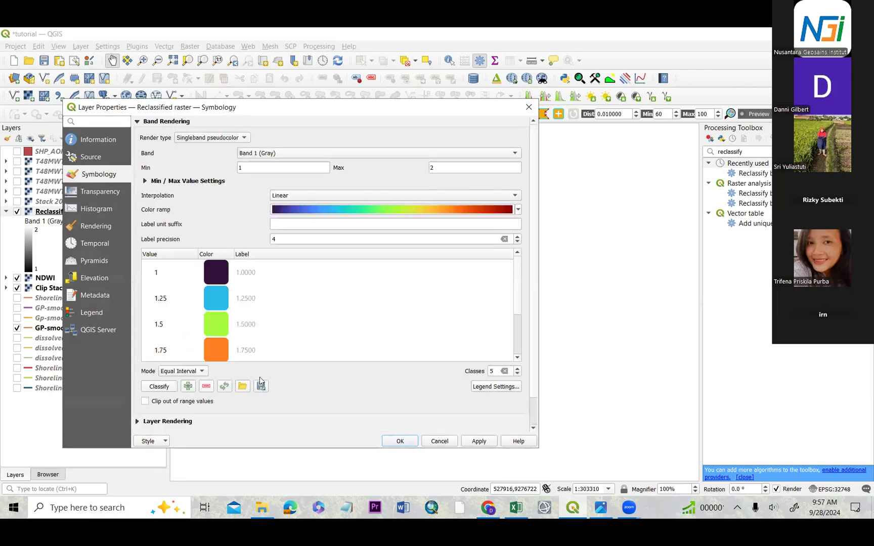
{"action": "left_click", "coordinate": [517, 375]}
{"action": "left_click", "coordinate": [517, 374]}
{"action": "left_click", "coordinate": [517, 375]}
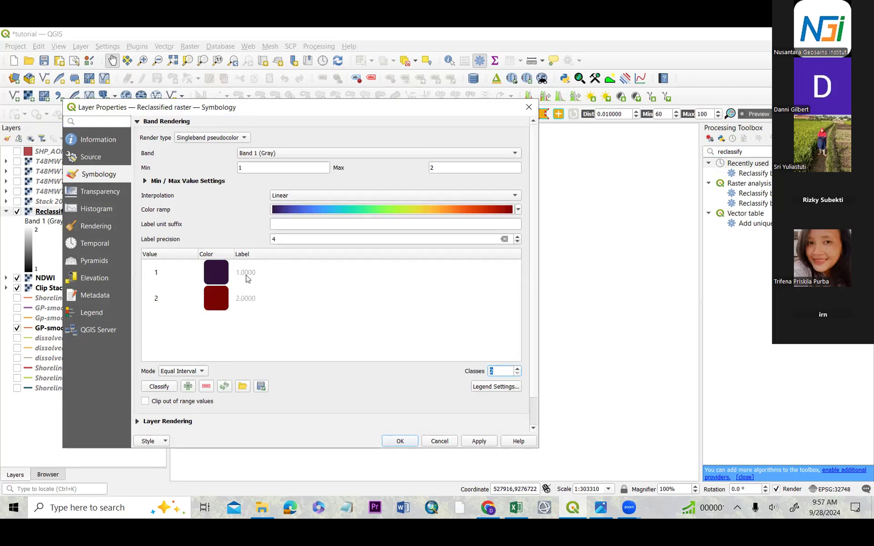
Step: Colour class value 1 green (#00b309) and class value 2 blue (#0767d6), and apply the symbology to the reclassified raster
{"action": "double_click", "coordinate": [207, 274]}
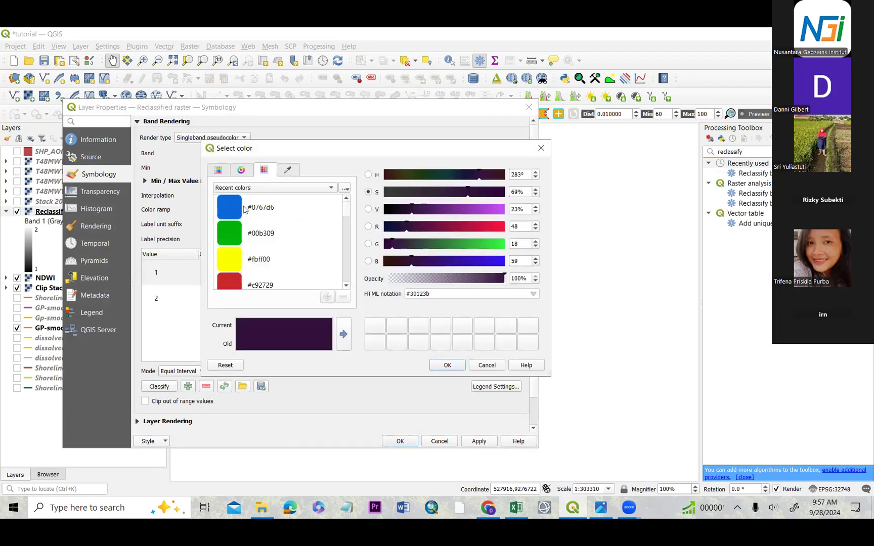
{"action": "left_click", "coordinate": [235, 233]}
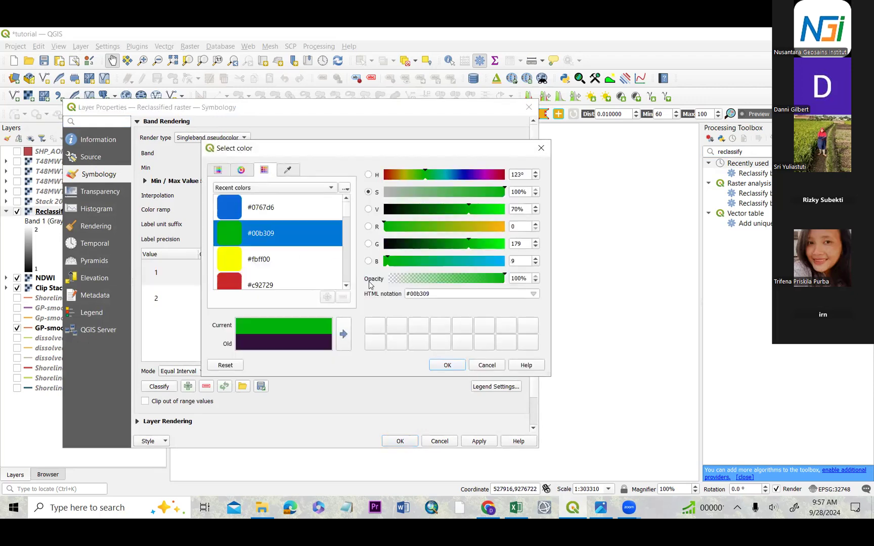
{"action": "left_click", "coordinate": [439, 364]}
{"action": "double_click", "coordinate": [234, 302]}
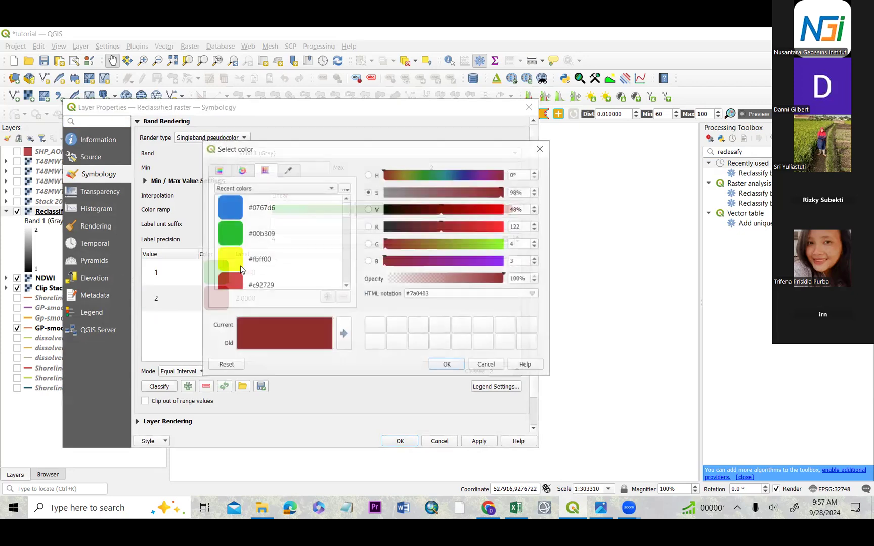
{"action": "left_click", "coordinate": [238, 216]}
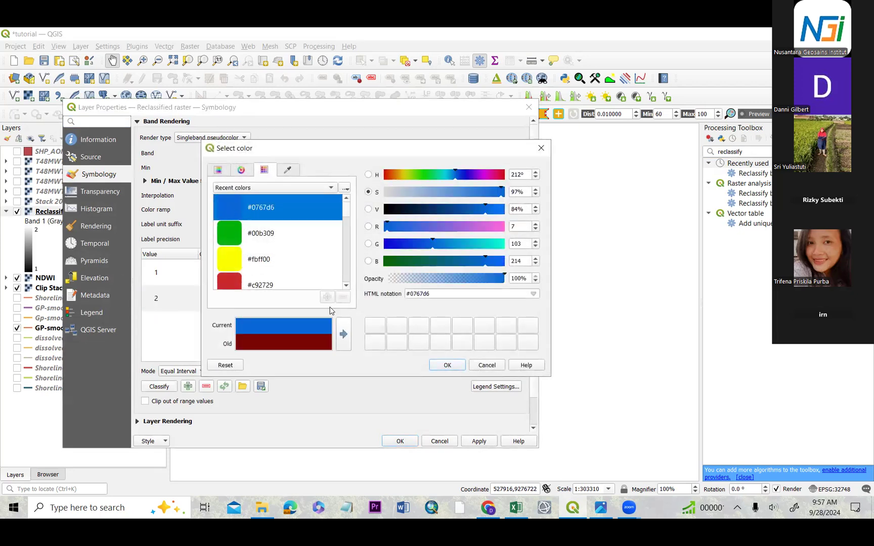
{"action": "left_click", "coordinate": [458, 364]}
{"action": "left_click", "coordinate": [398, 440]}
{"action": "left_click_drag", "start_coordinate": [457, 335], "coordinate": [435, 306]}
{"action": "left_click_drag", "start_coordinate": [312, 316], "coordinate": [293, 290]}
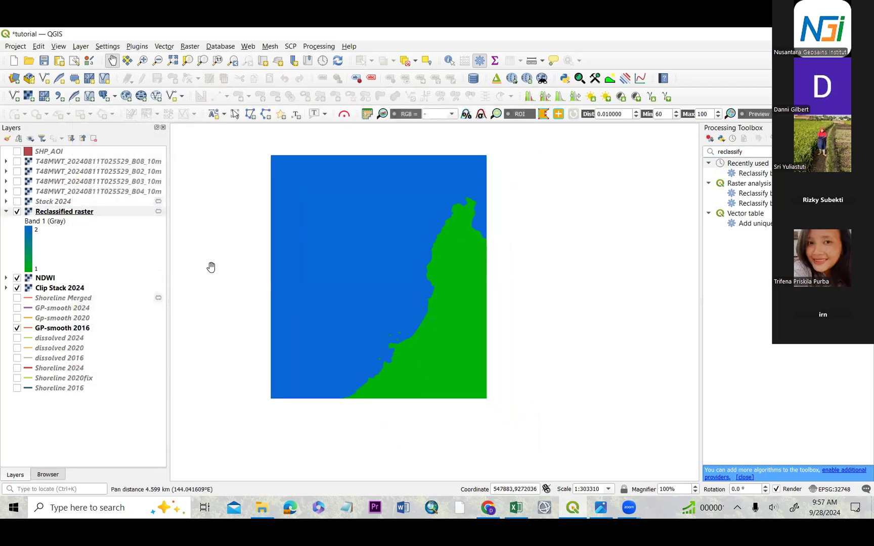
Step: Collapse the reclassified raster's legend and open Polygonize (Raster to Vector) for that layer, keeping Band 1 (Gray)
{"action": "left_click", "coordinate": [7, 212]}
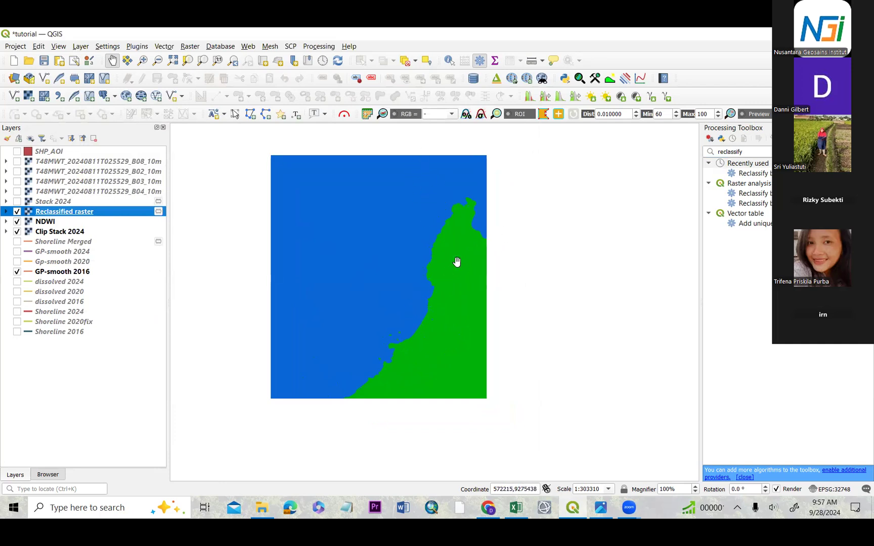
{"action": "left_click_drag", "start_coordinate": [453, 218], "coordinate": [444, 224]}
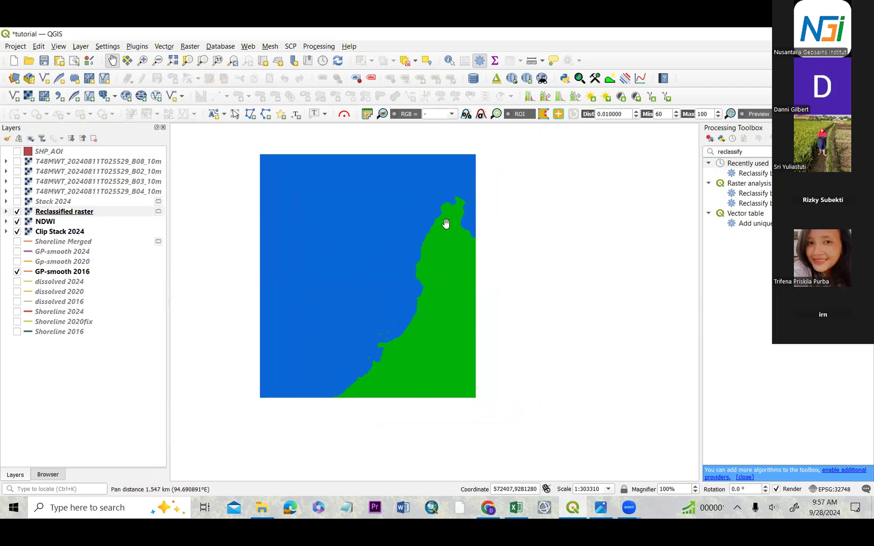
{"action": "scroll", "coordinate": [451, 248], "scroll_direction": "up", "scroll_amount": 1}
{"action": "left_click_drag", "start_coordinate": [481, 254], "coordinate": [505, 260]}
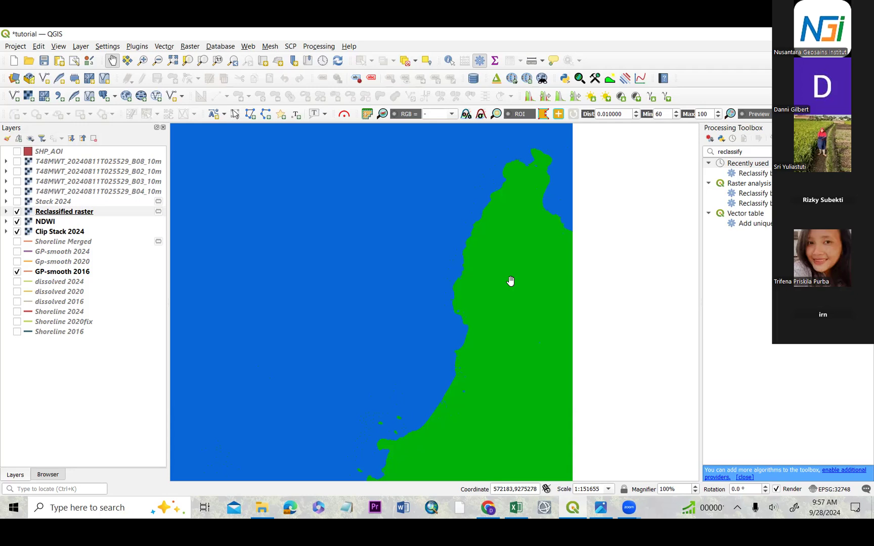
{"action": "left_click", "coordinate": [191, 46]}
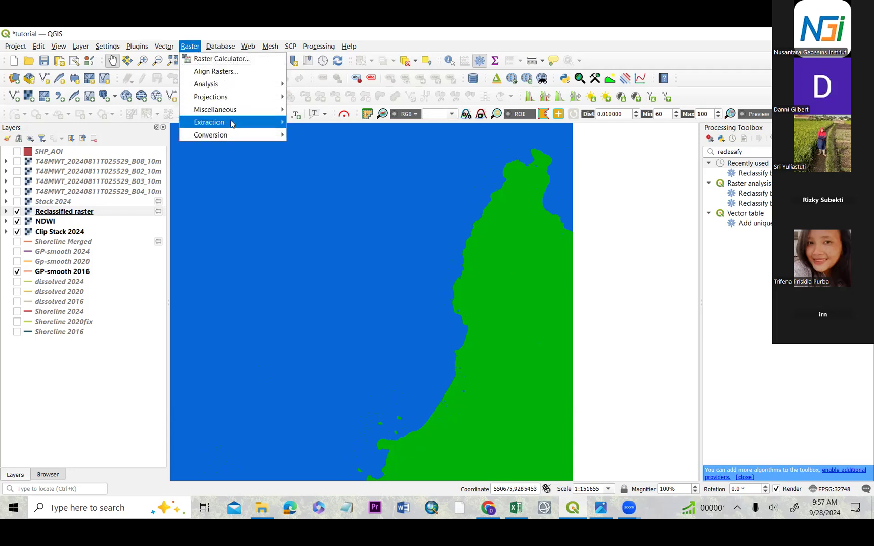
{"action": "mouse_move", "coordinate": [241, 138]}
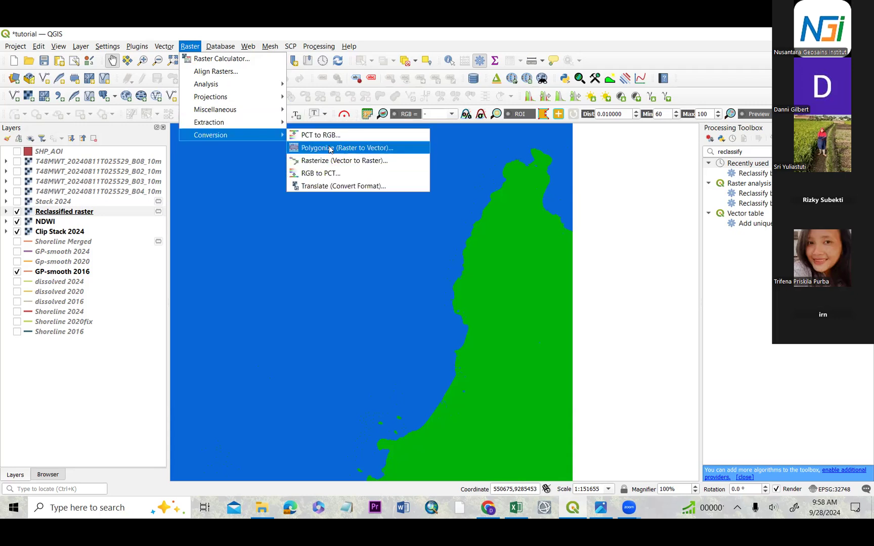
{"action": "left_click", "coordinate": [330, 148]}
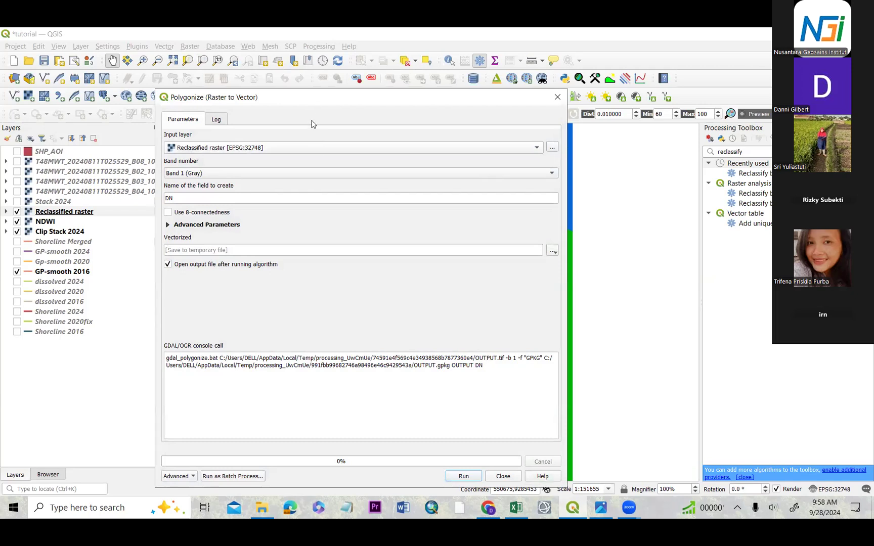
{"action": "left_click_drag", "start_coordinate": [300, 104], "coordinate": [340, 137]}
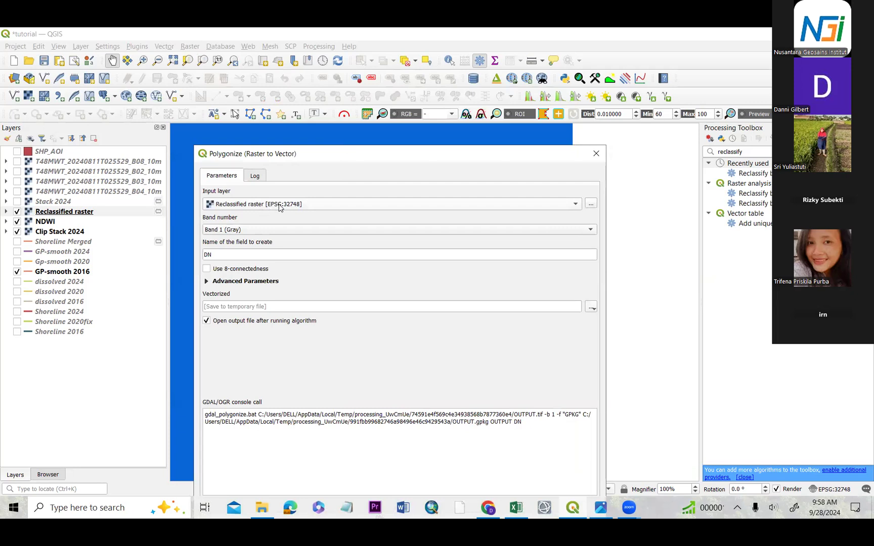
{"action": "left_click_drag", "start_coordinate": [333, 156], "coordinate": [322, 117]}
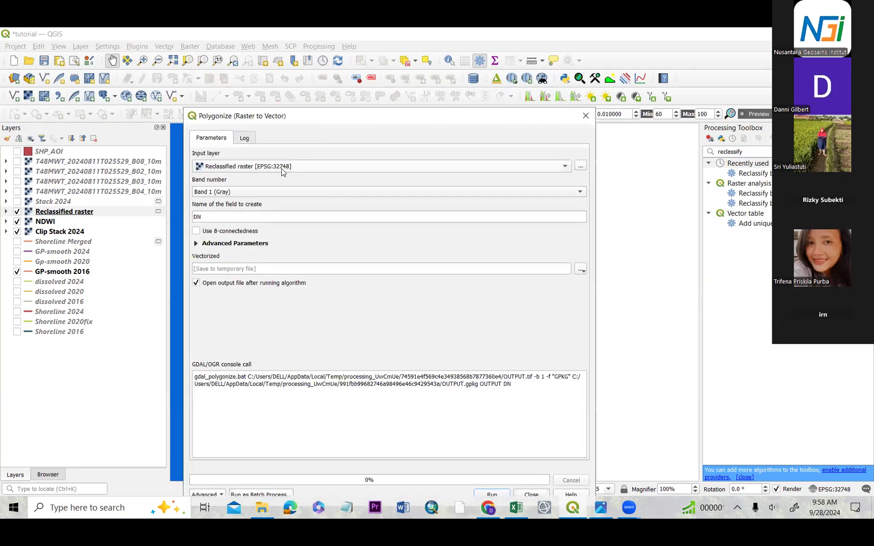
{"action": "left_click", "coordinate": [291, 193]}
{"action": "left_click", "coordinate": [291, 192]}
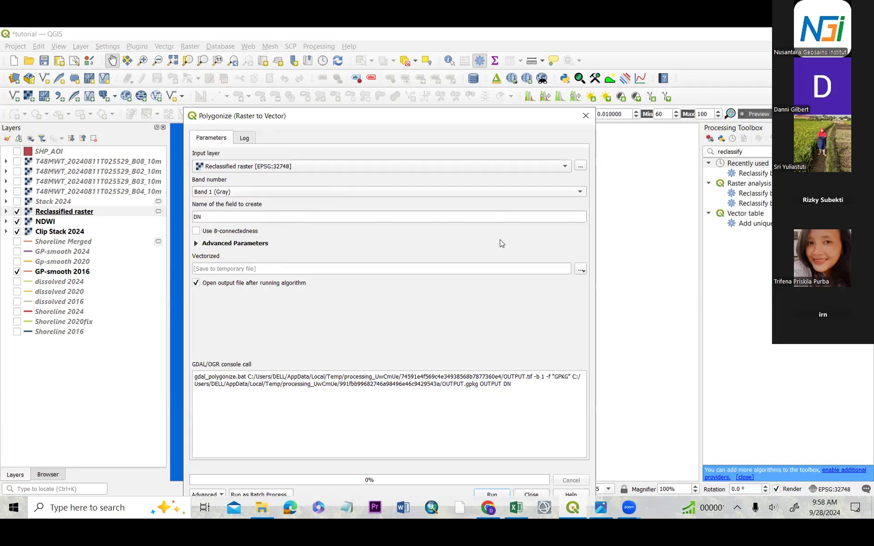
Step: Set the polygonize output to a shapefile named DATA VEKTOR in the folder Pemetaan kesesuaian lahan tambak
{"action": "left_click", "coordinate": [581, 270]}
{"action": "left_click", "coordinate": [571, 248]}
{"action": "left_click", "coordinate": [581, 270]}
{"action": "left_click", "coordinate": [594, 293]}
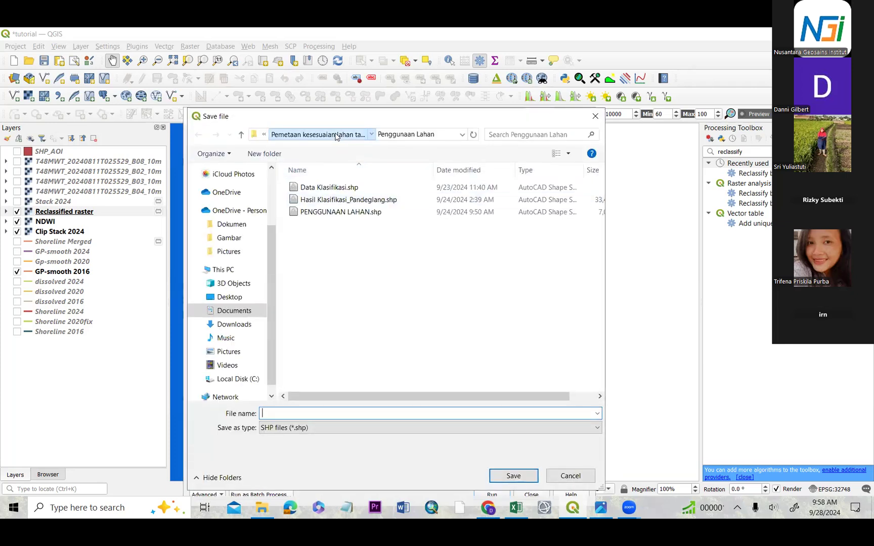
{"action": "left_click", "coordinate": [340, 136]}
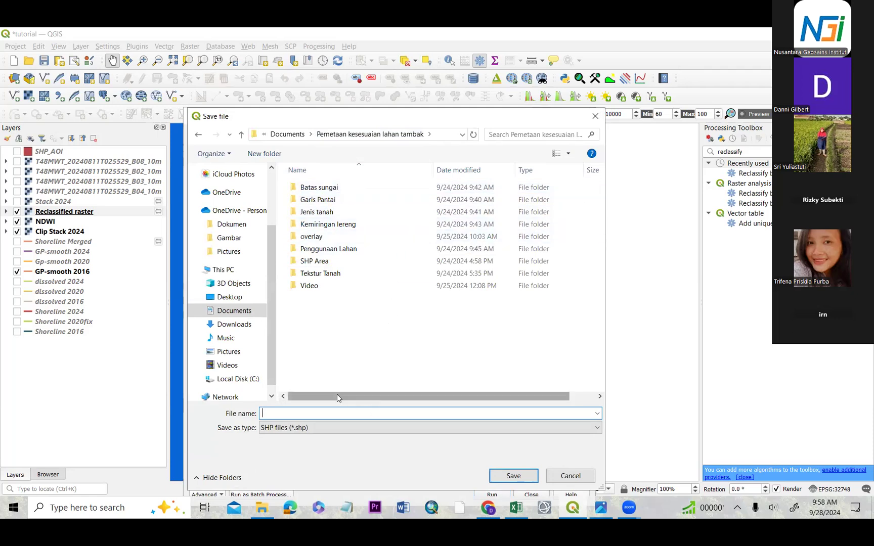
{"action": "type", "text": "DATA VEKTOR"}
{"action": "left_click", "coordinate": [512, 476]}
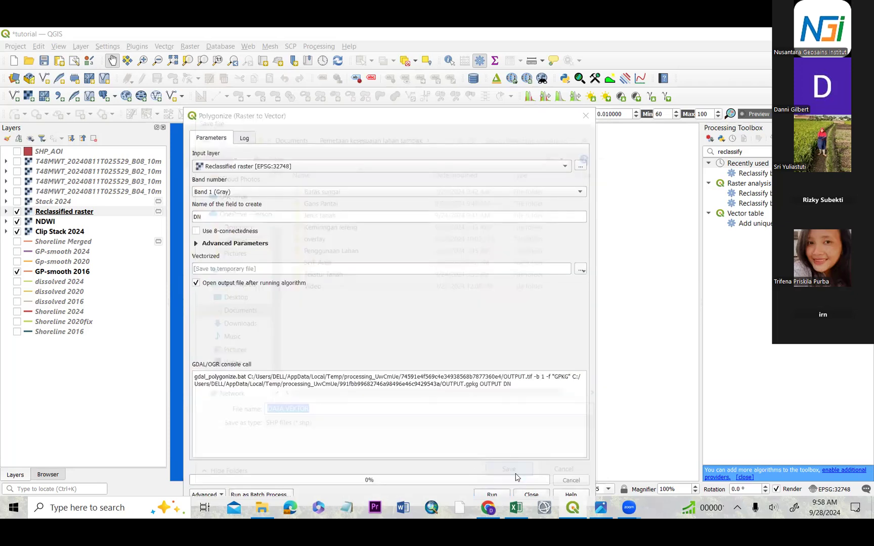
Step: Run the polygonization, close its dialog and look over the resulting vector layer along the coast
{"action": "left_click", "coordinate": [492, 494]}
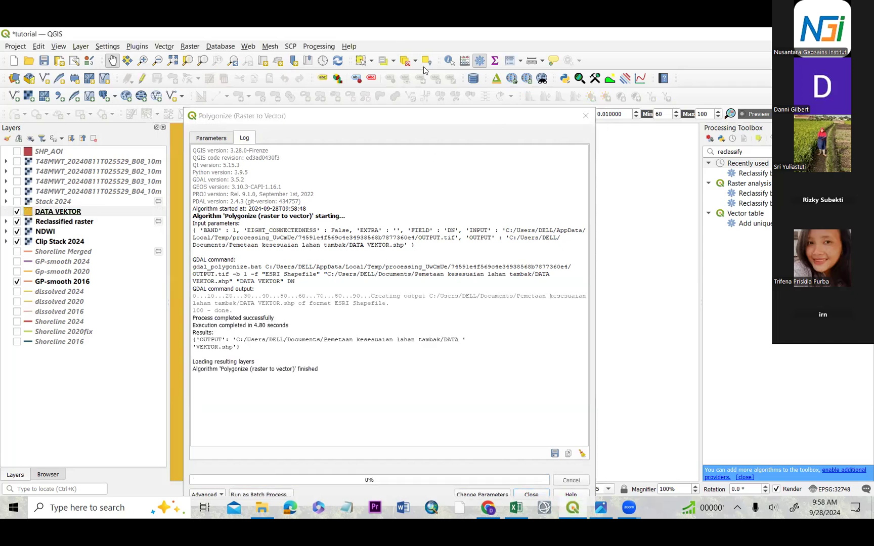
{"action": "left_click", "coordinate": [585, 116]}
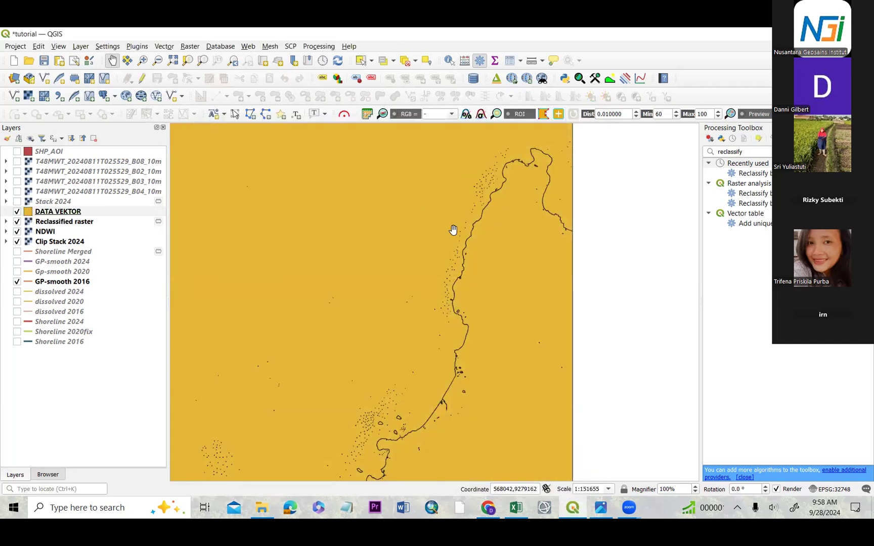
{"action": "scroll", "coordinate": [454, 253], "scroll_direction": "down", "scroll_amount": 2}
{"action": "scroll", "coordinate": [455, 269], "scroll_direction": "up", "scroll_amount": 2}
{"action": "left_click_drag", "start_coordinate": [538, 416], "coordinate": [533, 376]}
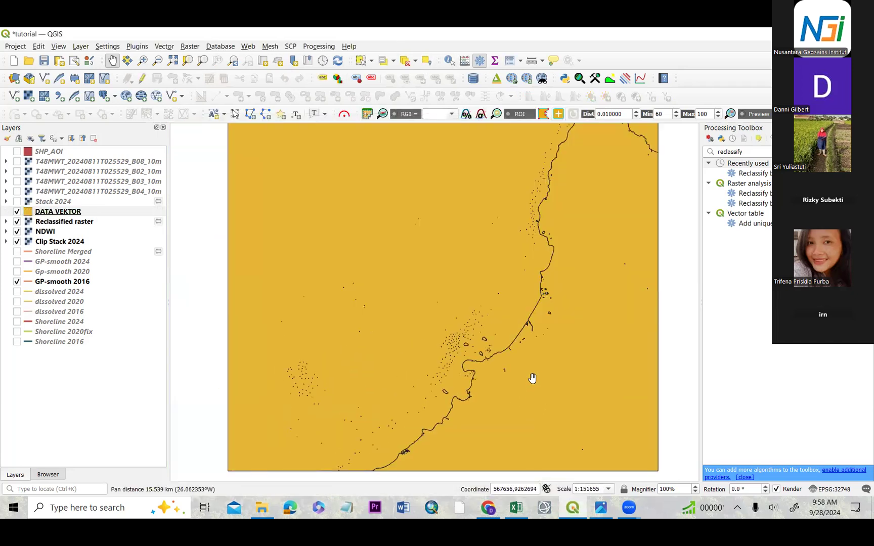
{"action": "left_click_drag", "start_coordinate": [544, 321], "coordinate": [512, 365]}
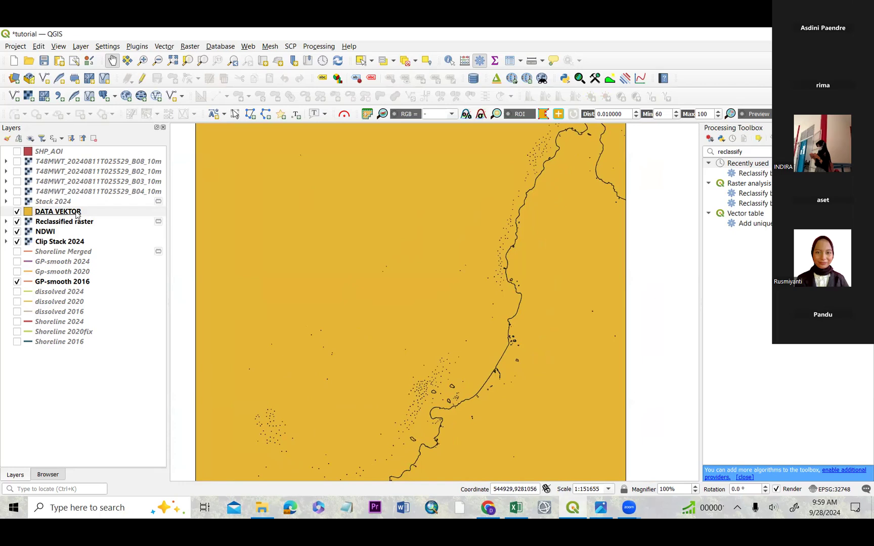
{"action": "left_click", "coordinate": [124, 216]}
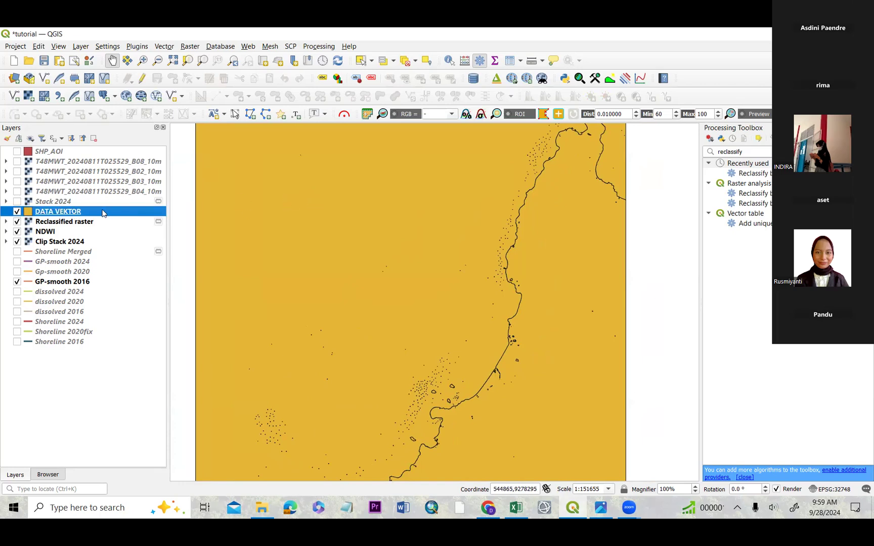
{"action": "double_click", "coordinate": [101, 213]}
{"action": "left_click", "coordinate": [195, 99]}
{"action": "left_click", "coordinate": [200, 96]}
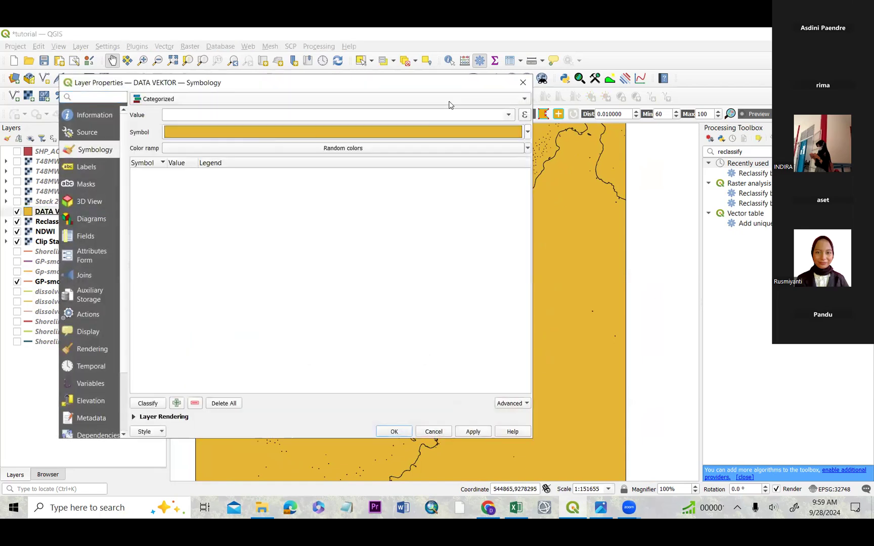
{"action": "left_click", "coordinate": [522, 82]}
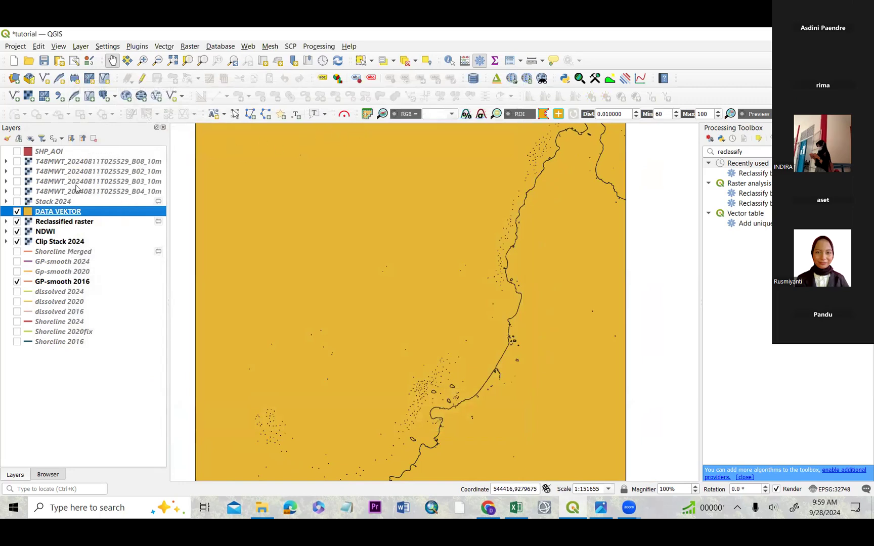
Step: Switch the DATA VEKTOR layer's symbology to Categorized, using the DN field as the value
{"action": "double_click", "coordinate": [90, 212]}
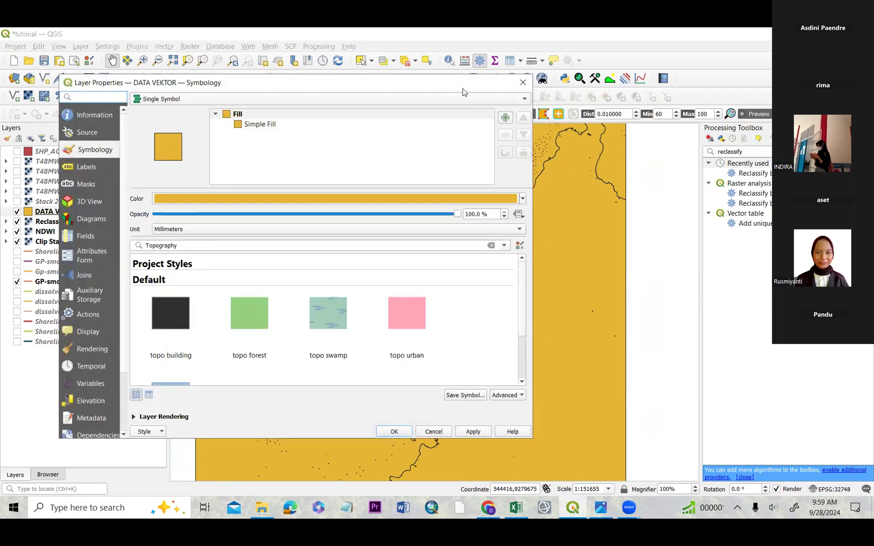
{"action": "left_click", "coordinate": [292, 100]}
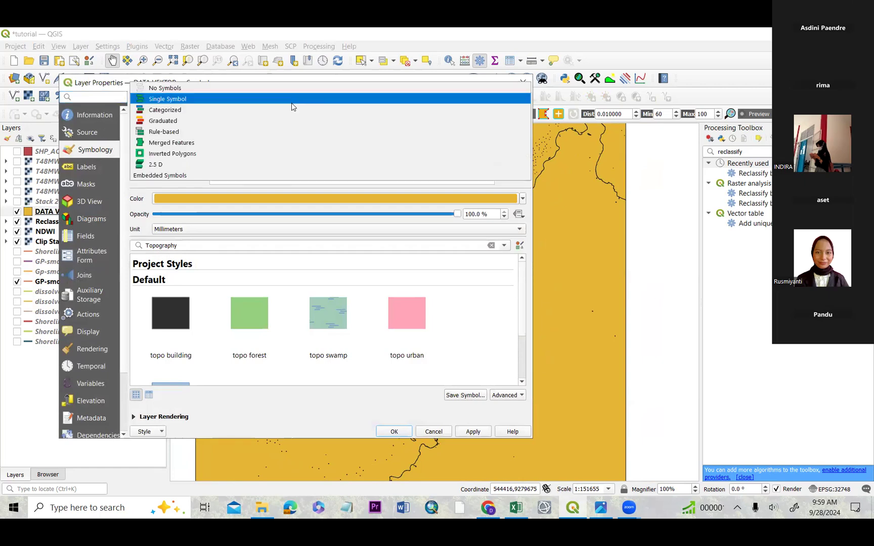
{"action": "left_click", "coordinate": [285, 110]}
{"action": "left_click", "coordinate": [508, 116]}
{"action": "left_click", "coordinate": [460, 131]}
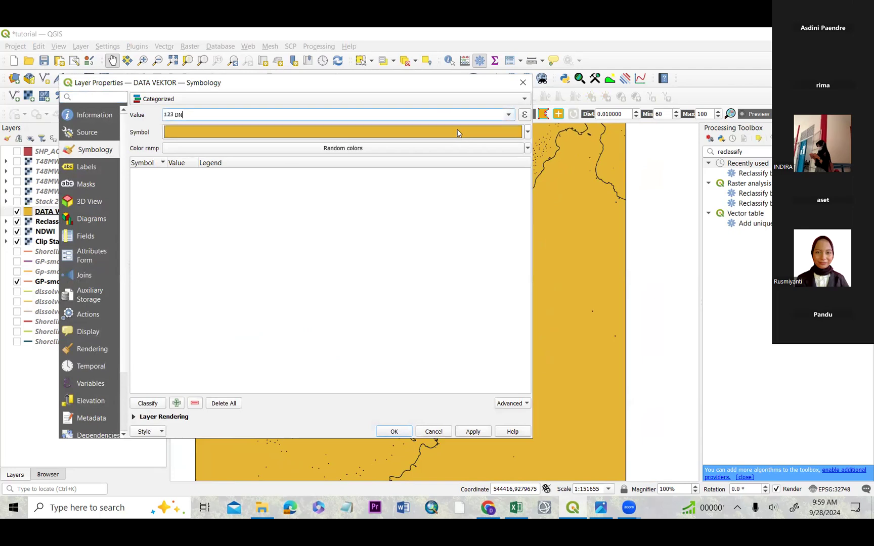
Step: Classify the DN categories, remove the catch-all category so only values 1 and 2 remain, and apply the symbology
{"action": "left_click", "coordinate": [160, 403]}
{"action": "left_click", "coordinate": [200, 191]}
{"action": "left_click", "coordinate": [195, 403]}
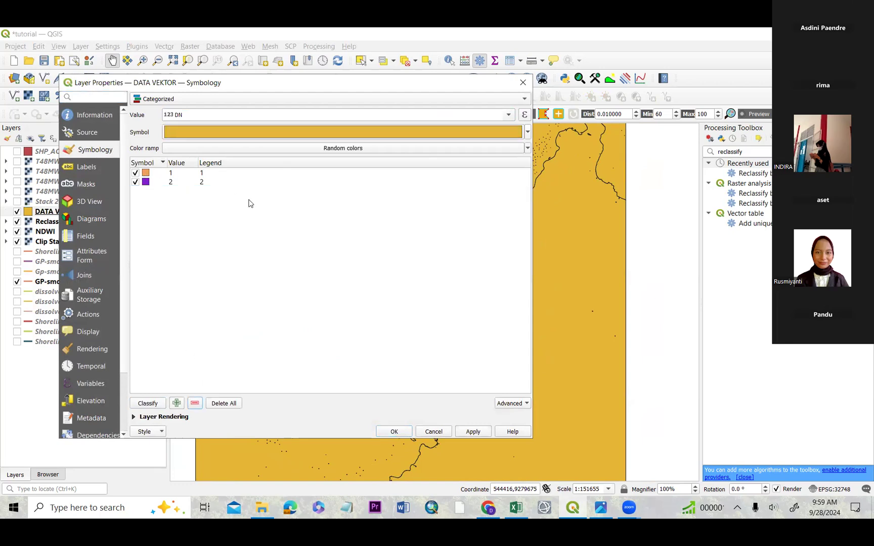
{"action": "left_click", "coordinate": [394, 431]}
Step: Examine the categorized land and water polygons along the shoreline, including the small scattered polygons
{"action": "scroll", "coordinate": [458, 238], "scroll_direction": "down", "scroll_amount": 2}
{"action": "scroll", "coordinate": [458, 238], "scroll_direction": "up", "scroll_amount": 1}
{"action": "left_click_drag", "start_coordinate": [453, 257], "coordinate": [447, 293]}
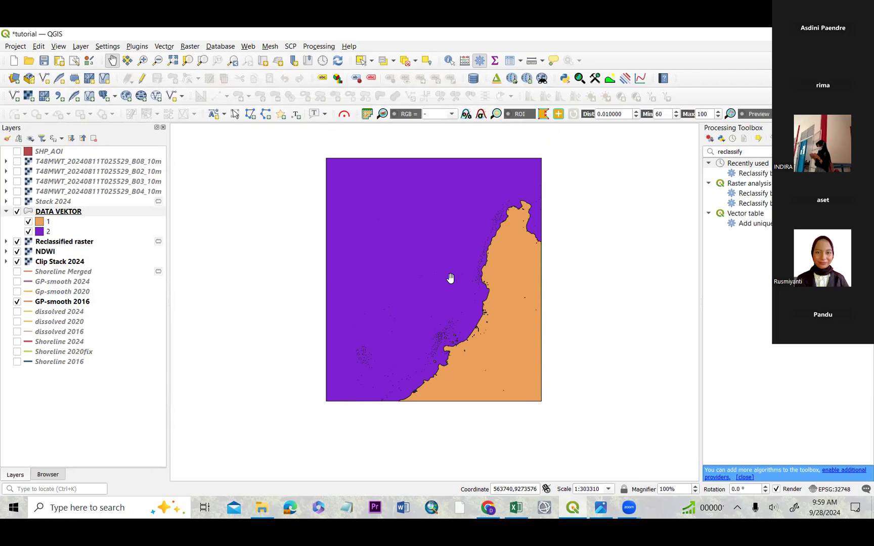
{"action": "scroll", "coordinate": [468, 363], "scroll_direction": "up", "scroll_amount": 2}
{"action": "scroll", "coordinate": [437, 324], "scroll_direction": "down", "scroll_amount": 3}
{"action": "scroll", "coordinate": [405, 340], "scroll_direction": "up", "scroll_amount": 1}
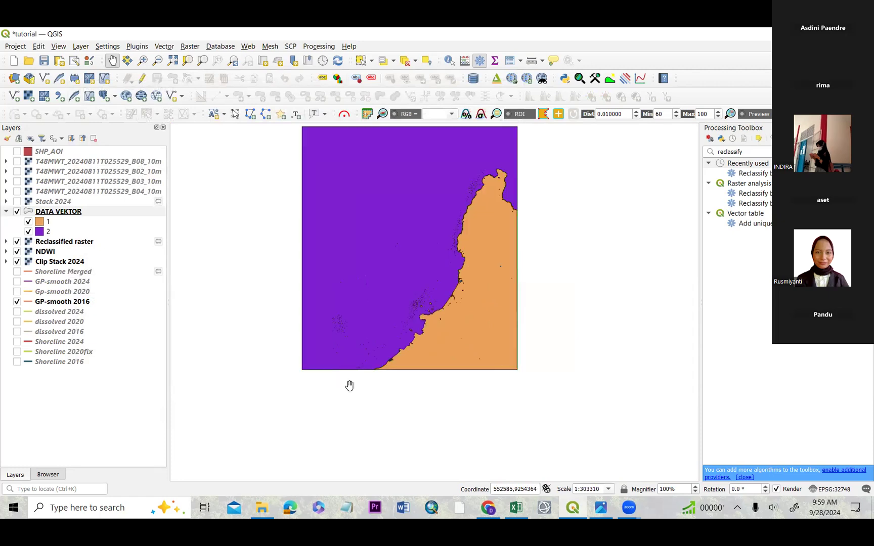
{"action": "scroll", "coordinate": [427, 346], "scroll_direction": "up", "scroll_amount": 1}
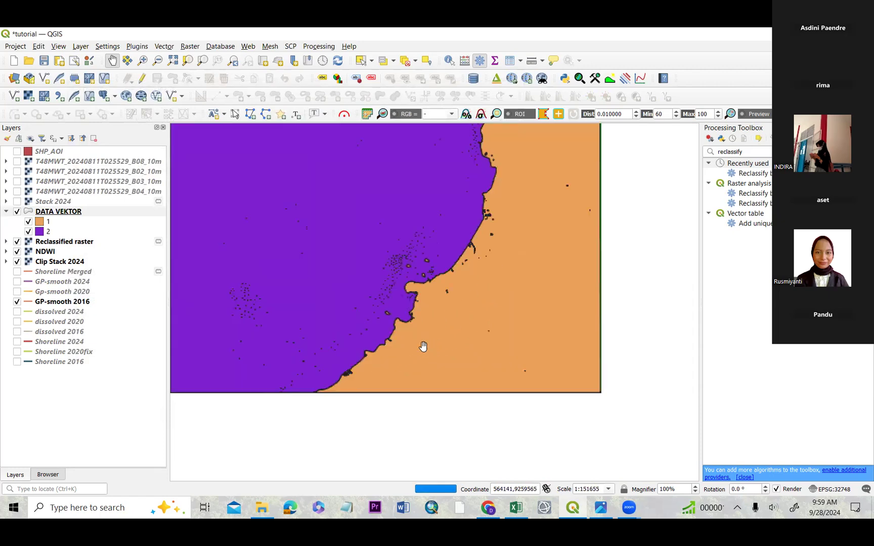
{"action": "scroll", "coordinate": [520, 230], "scroll_direction": "down", "scroll_amount": 1}
{"action": "left_click_drag", "start_coordinate": [519, 230], "coordinate": [523, 279]}
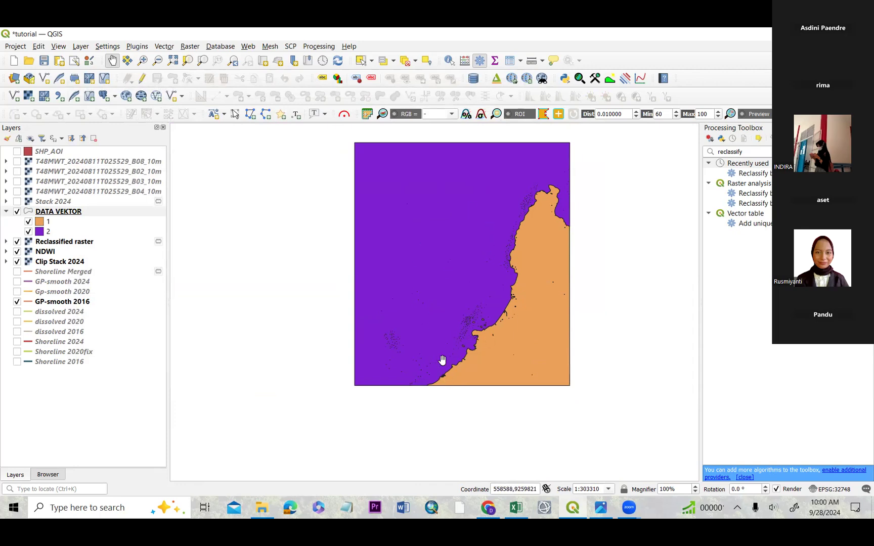
{"action": "left_click_drag", "start_coordinate": [460, 339], "coordinate": [462, 367]}
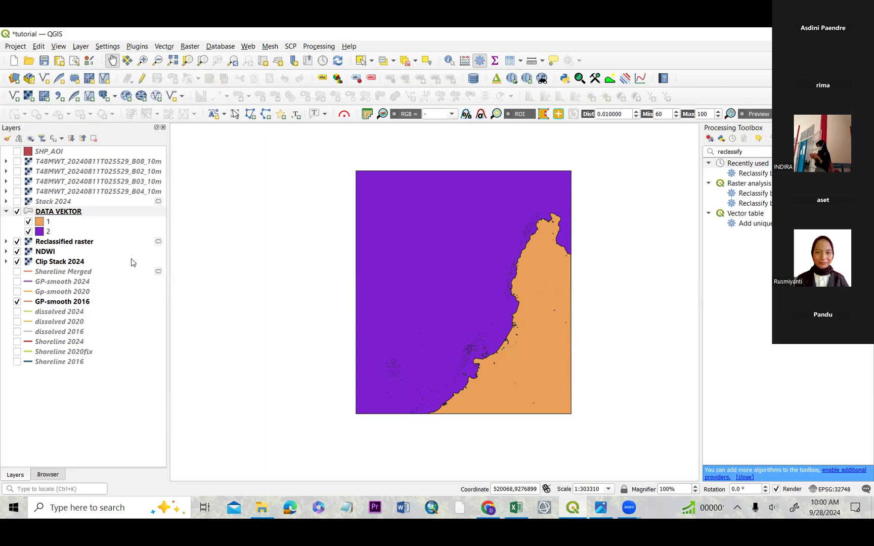
{"action": "left_click_drag", "start_coordinate": [262, 251], "coordinate": [245, 259]}
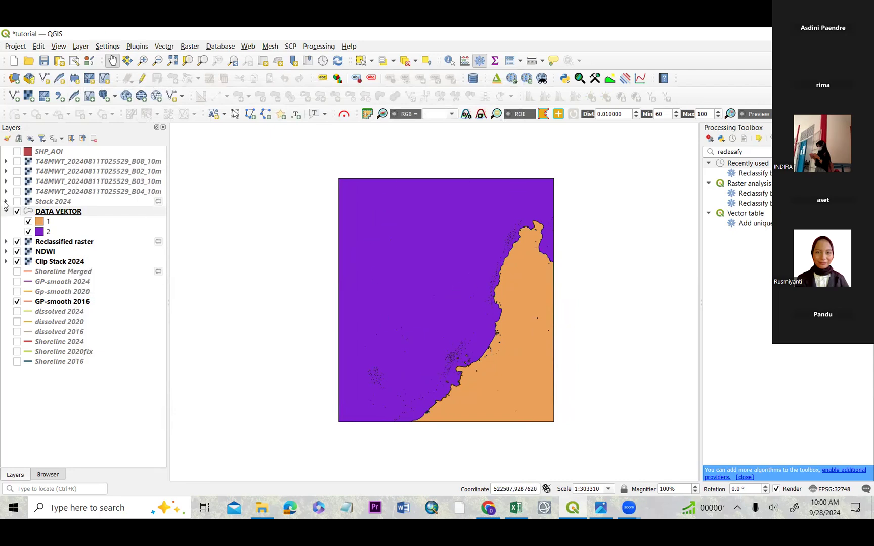
{"action": "left_click", "coordinate": [58, 212]}
{"action": "mouse_move", "coordinate": [459, 275]}
{"action": "left_mouse_down"}
{"action": "mouse_move", "coordinate": [455, 257]}
{"action": "mouse_move", "coordinate": [457, 283]}
{"action": "left_mouse_up"}
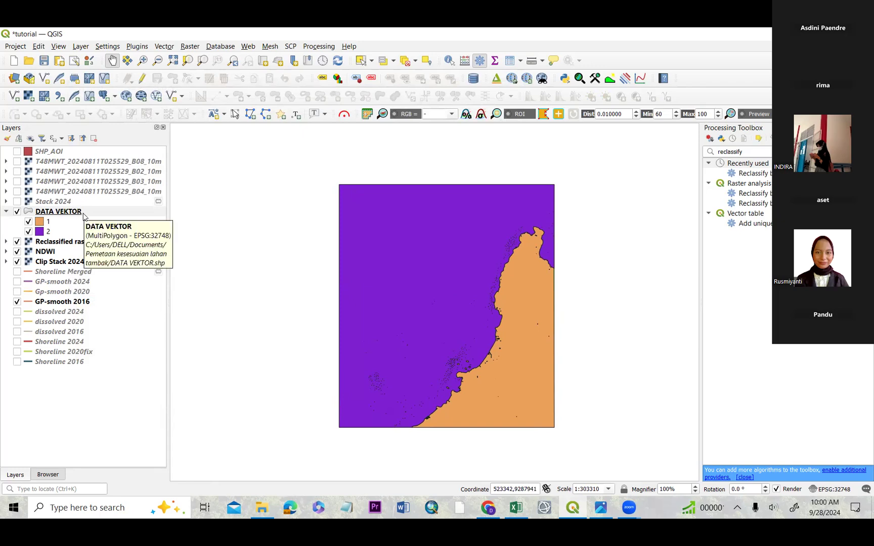
{"action": "left_click", "coordinate": [84, 214]}
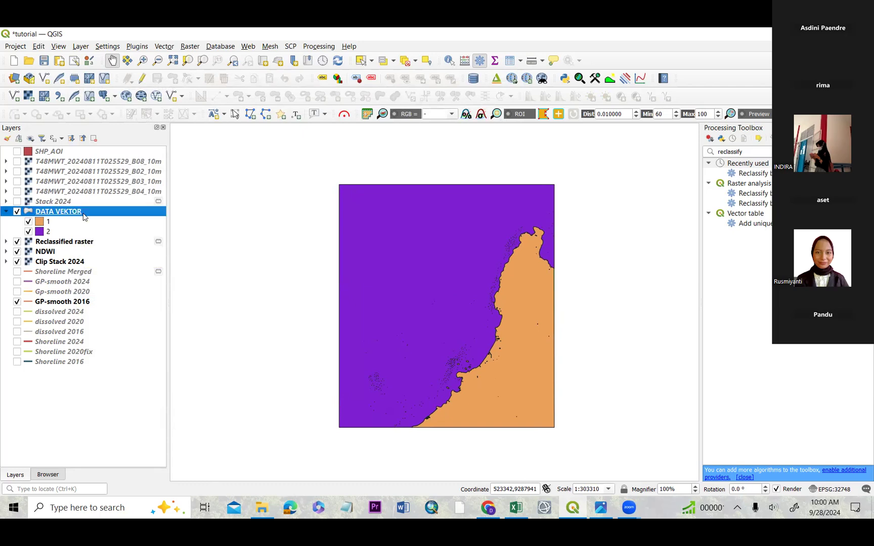
{"action": "double_click", "coordinate": [84, 216]}
{"action": "left_click", "coordinate": [521, 82]}
{"action": "left_click_drag", "start_coordinate": [465, 267], "coordinate": [454, 267]}
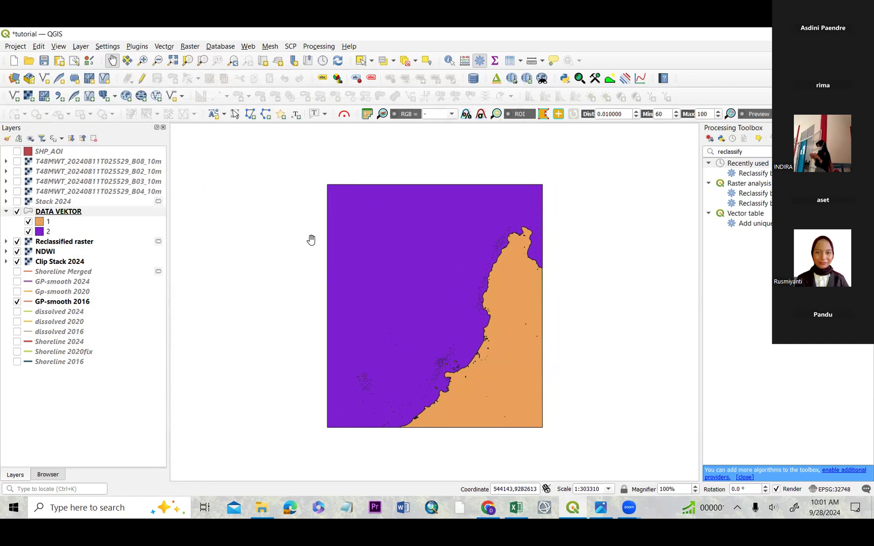
Step: Start editing the DATA VEKTOR layer, open its attribute table to review the DN values, and restore the table to a smaller window
{"action": "left_click", "coordinate": [46, 214]}
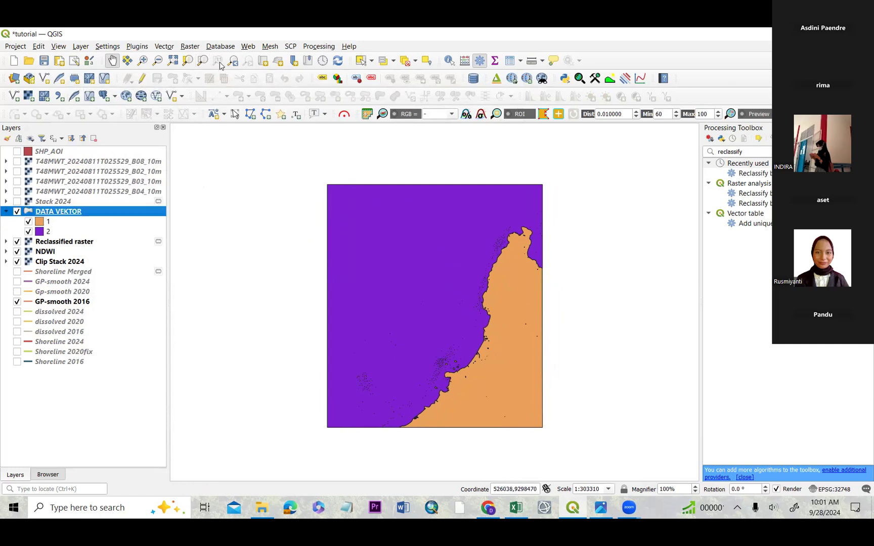
{"action": "left_click", "coordinate": [143, 80]}
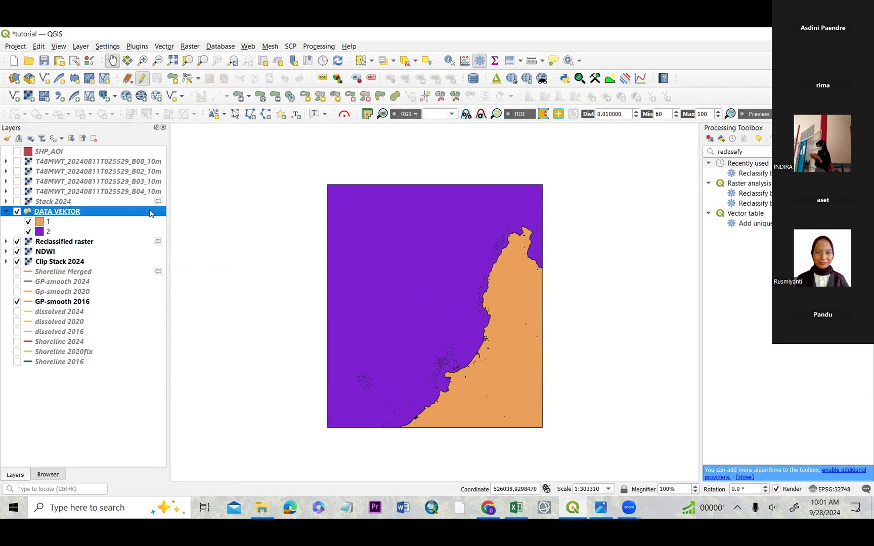
{"action": "right_click", "coordinate": [149, 213]}
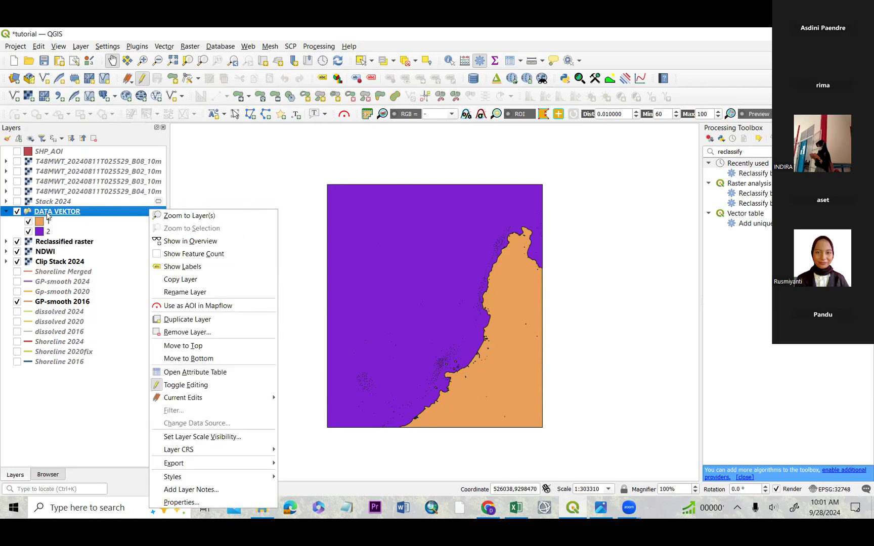
{"action": "left_click", "coordinate": [220, 377]}
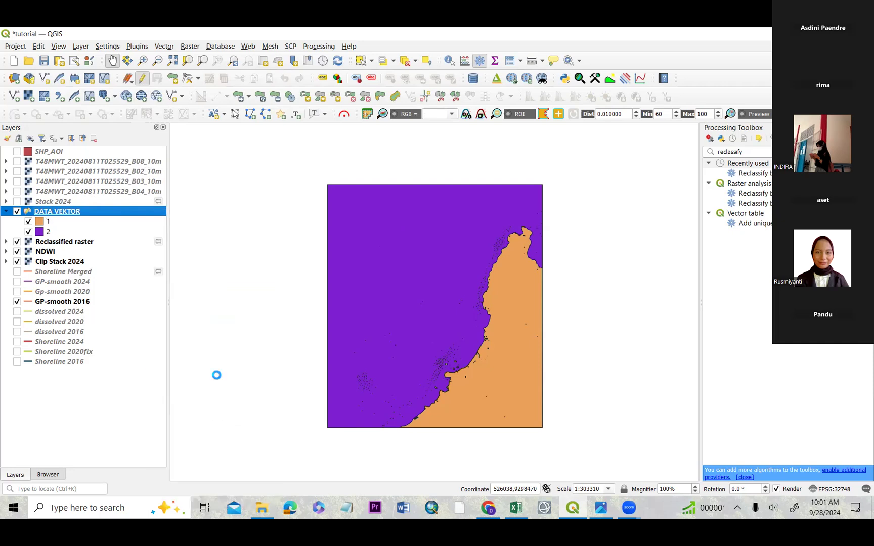
{"action": "scroll", "coordinate": [107, 215], "scroll_direction": "down", "scroll_amount": 10}
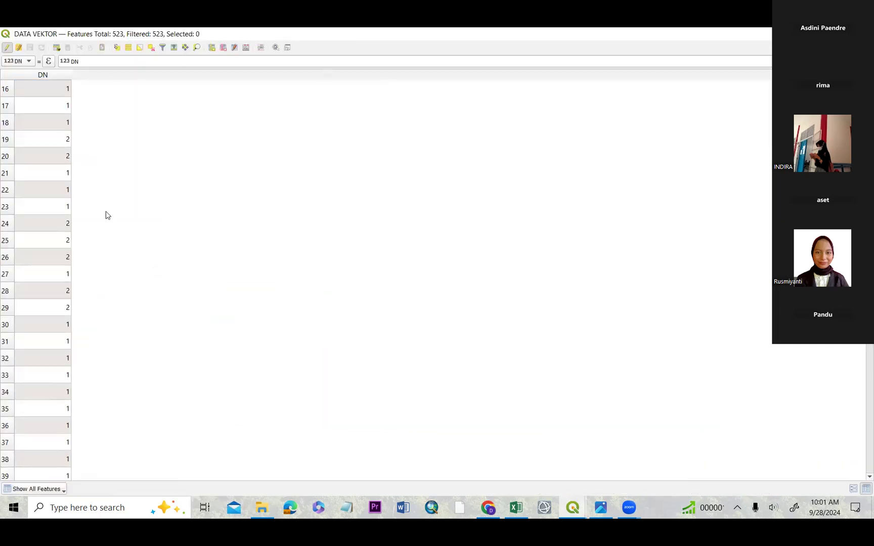
{"action": "scroll", "coordinate": [105, 218], "scroll_direction": "down", "scroll_amount": 10}
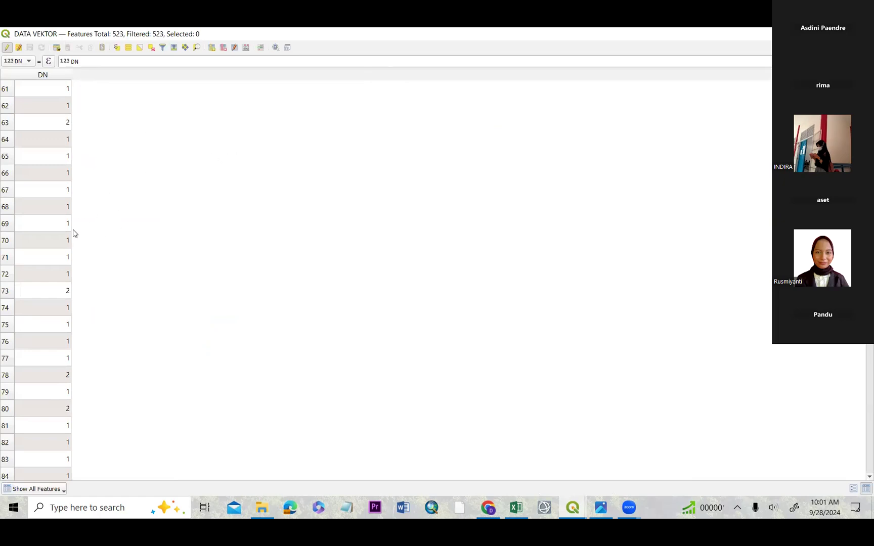
{"action": "scroll", "coordinate": [96, 190], "scroll_direction": "up", "scroll_amount": 5}
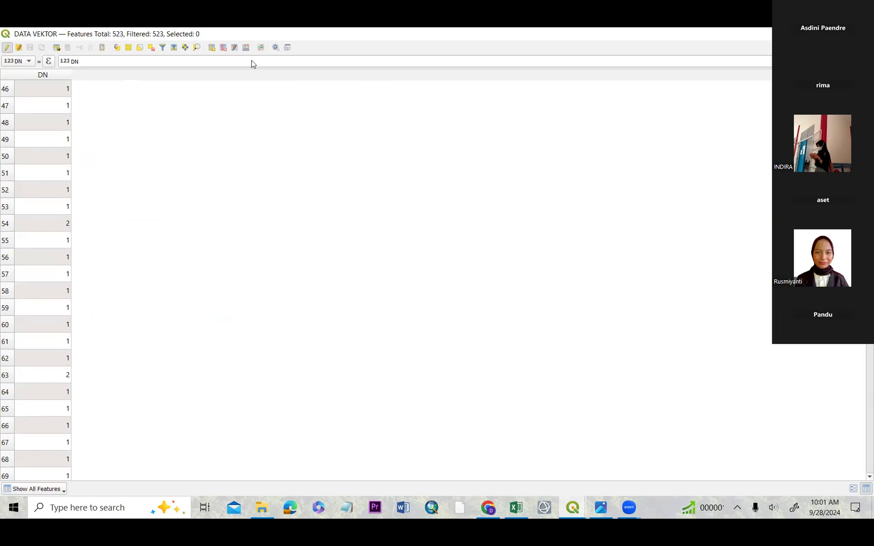
{"action": "key", "text": "super+Down"}
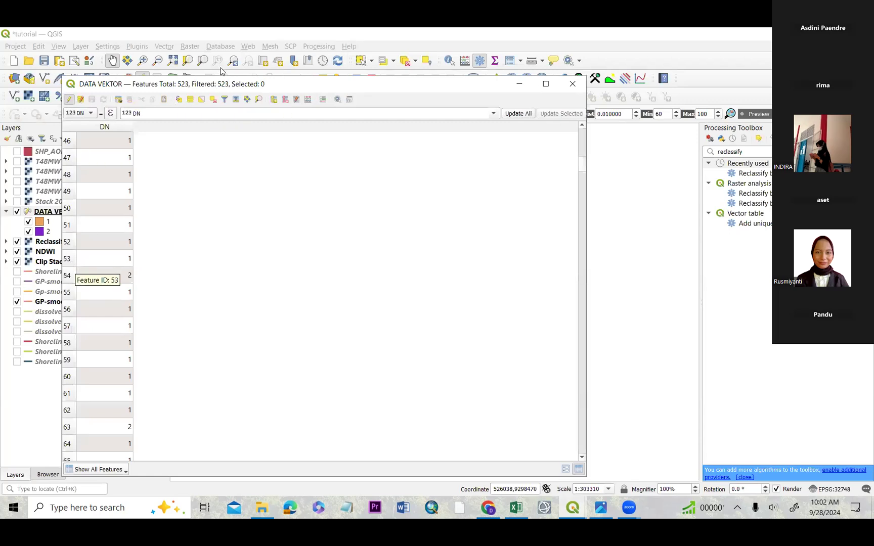
Step: Select the DATA VEKTOR features by the expression "DN" = 2, picking the value from the field's unique values
{"action": "left_click", "coordinate": [179, 100]}
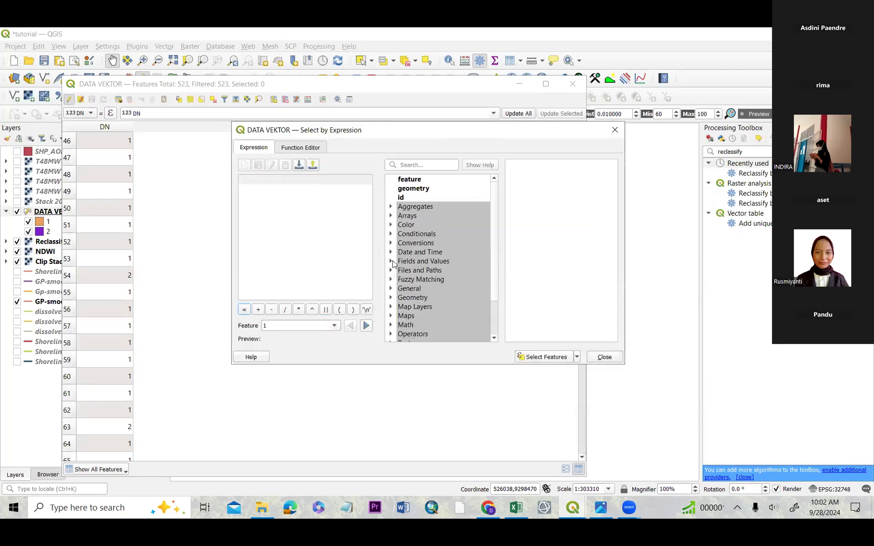
{"action": "left_click", "coordinate": [390, 261]}
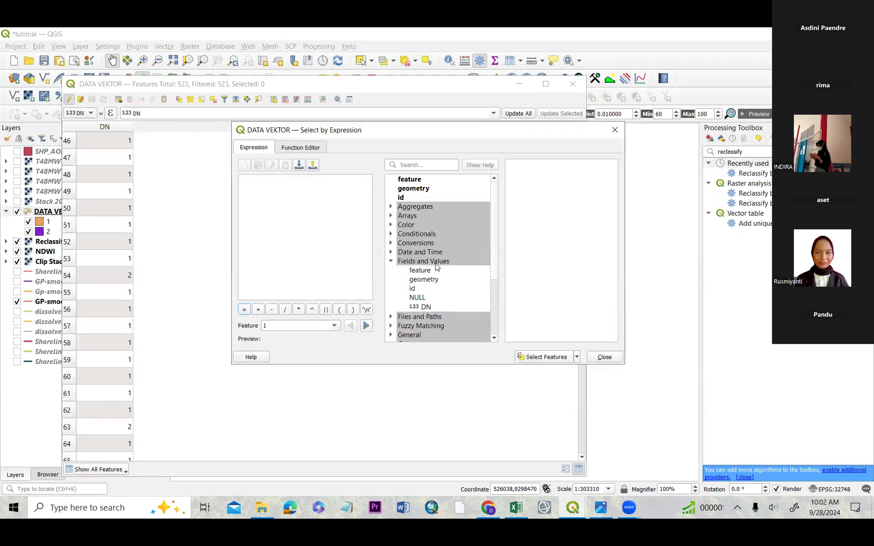
{"action": "double_click", "coordinate": [423, 308]}
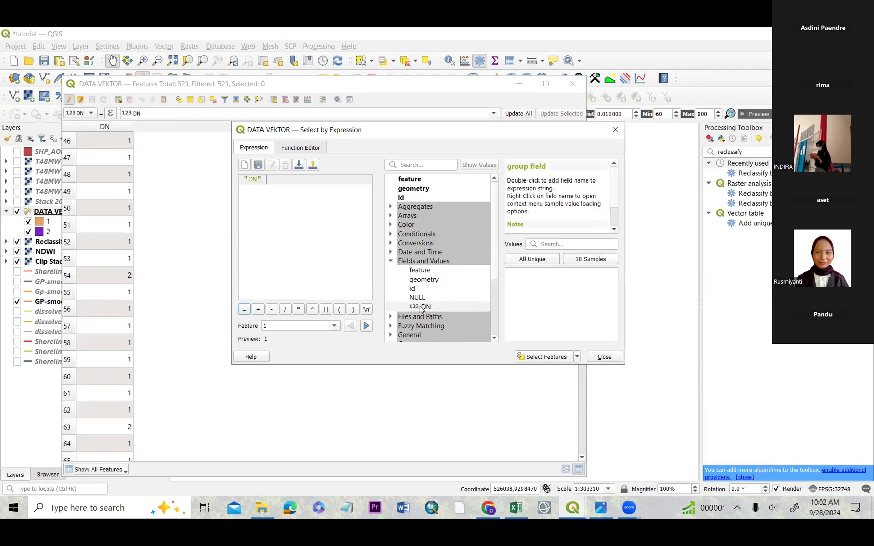
{"action": "left_click", "coordinate": [244, 311]}
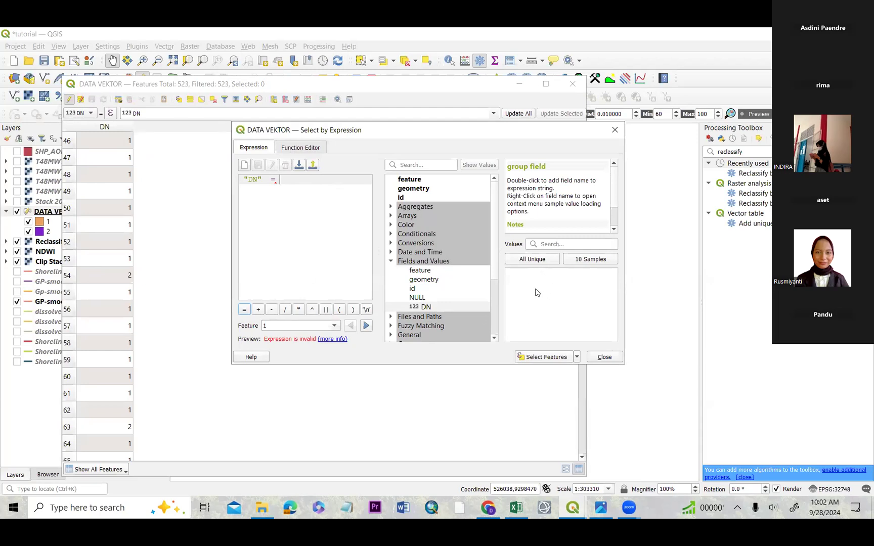
{"action": "left_click", "coordinate": [522, 260]}
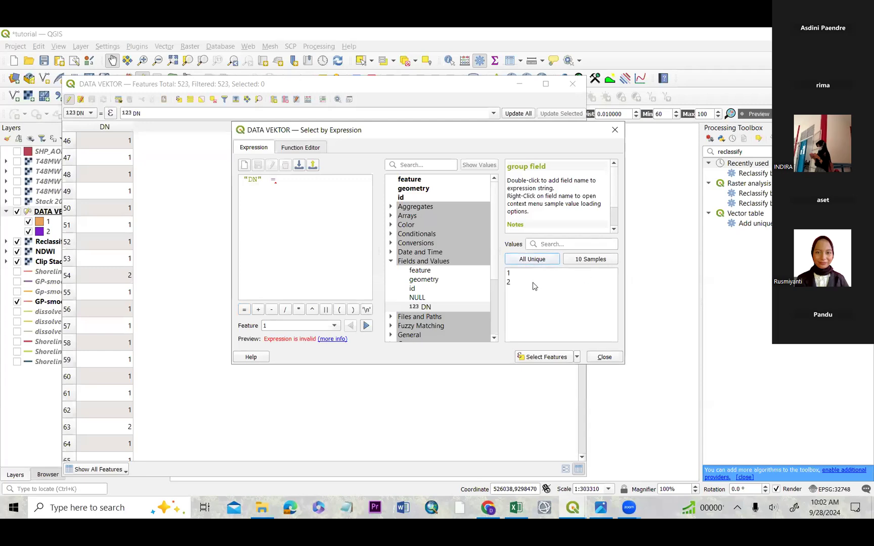
{"action": "double_click", "coordinate": [530, 284]}
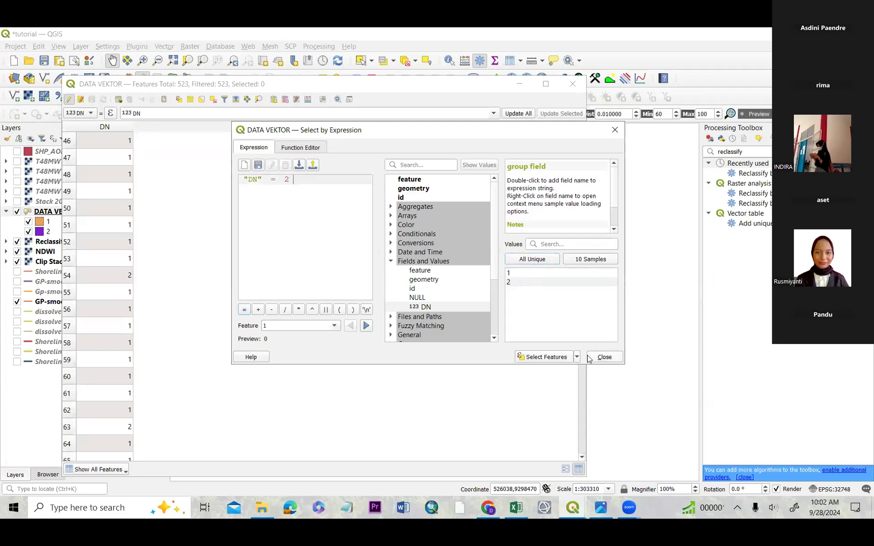
{"action": "left_click", "coordinate": [540, 357]}
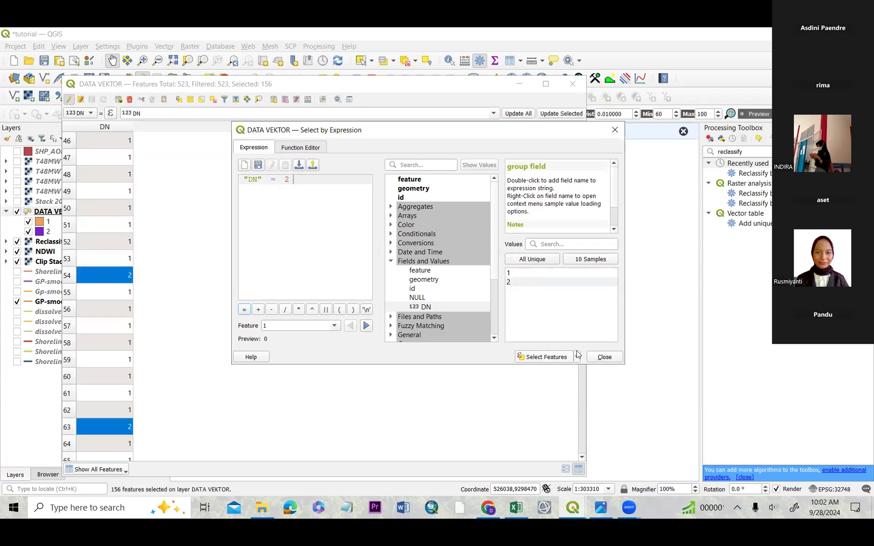
{"action": "left_click", "coordinate": [604, 357]}
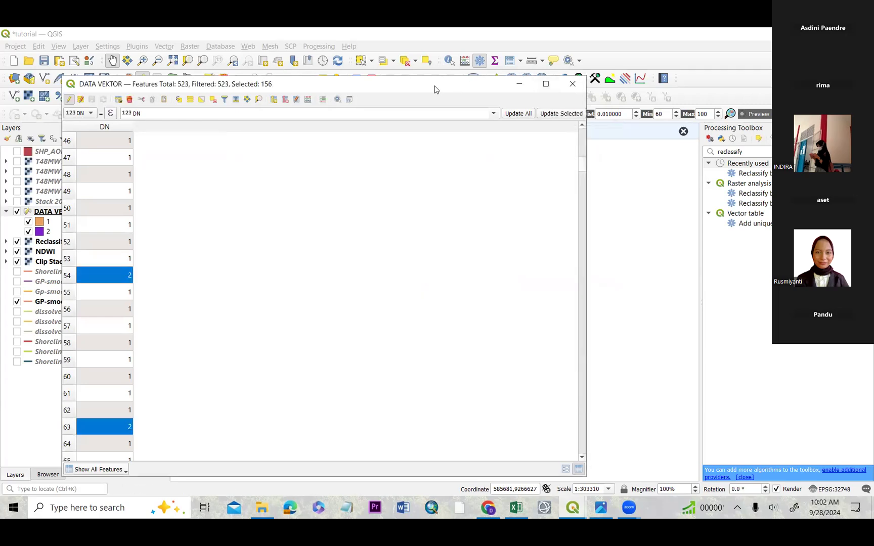
Step: Delete the selected DN 2 polygons from the DATA VEKTOR layer and return to the map
{"action": "left_click_drag", "start_coordinate": [434, 89], "coordinate": [469, 88]}
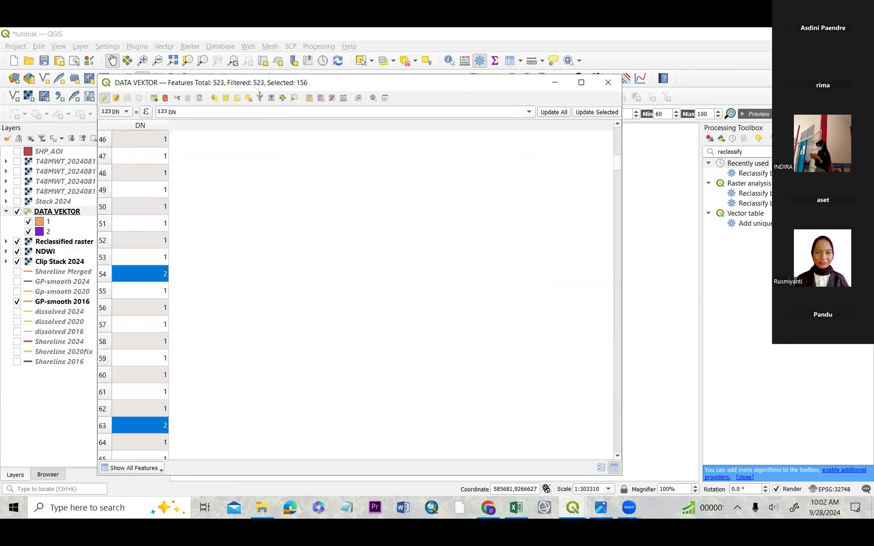
{"action": "left_click", "coordinate": [165, 99]}
{"action": "left_click", "coordinate": [466, 284]}
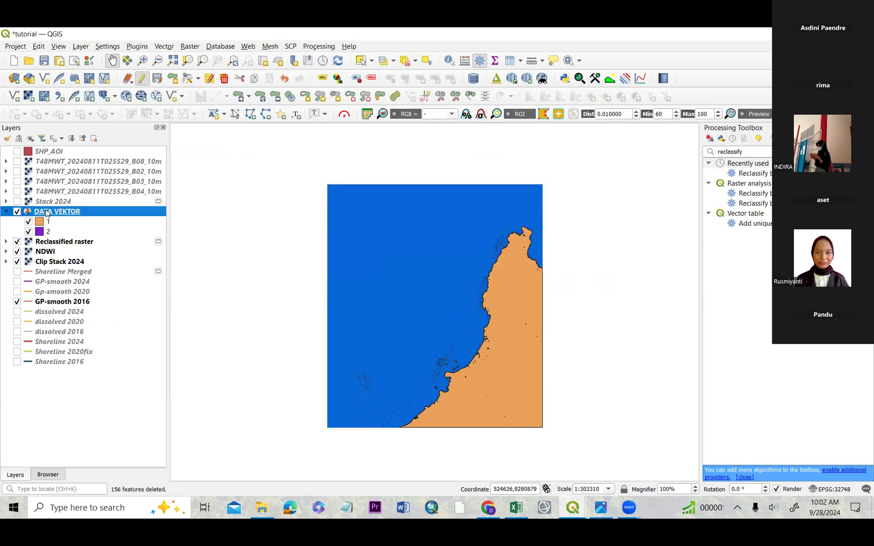
Step: Hide the Reclassified raster, NDWI, Clip Stack 2024 and GP-smooth 2016 layers so only DATA VEKTOR is displayed
{"action": "left_click", "coordinate": [17, 242]}
{"action": "left_click", "coordinate": [17, 251]}
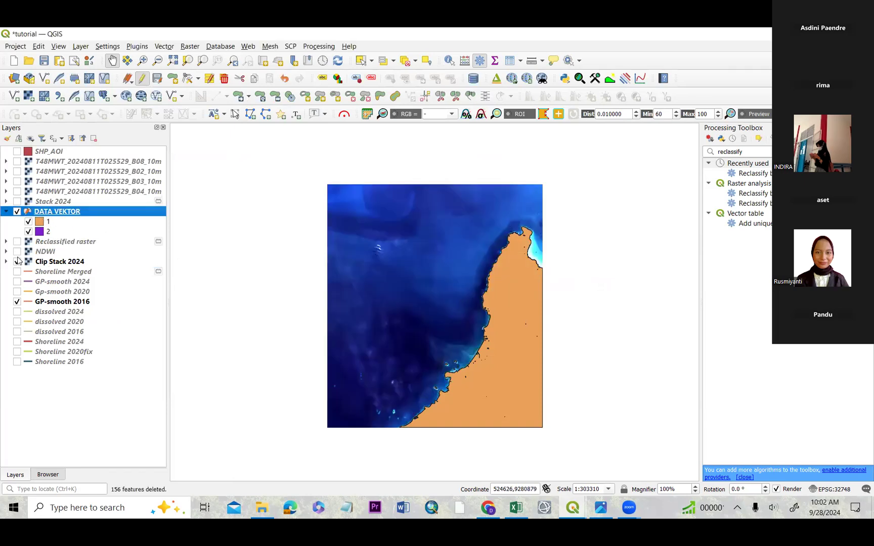
{"action": "left_click", "coordinate": [18, 264]}
{"action": "left_click", "coordinate": [16, 262]}
{"action": "left_click", "coordinate": [17, 304]}
Step: Save the edits to the DATA VEKTOR layer and end its editing session
{"action": "scroll", "coordinate": [468, 287], "scroll_direction": "up", "scroll_amount": 1}
{"action": "scroll", "coordinate": [470, 277], "scroll_direction": "down", "scroll_amount": 1}
{"action": "scroll", "coordinate": [478, 278], "scroll_direction": "up", "scroll_amount": 1}
{"action": "scroll", "coordinate": [480, 280], "scroll_direction": "down", "scroll_amount": 1}
{"action": "left_click_drag", "start_coordinate": [490, 298], "coordinate": [453, 314]}
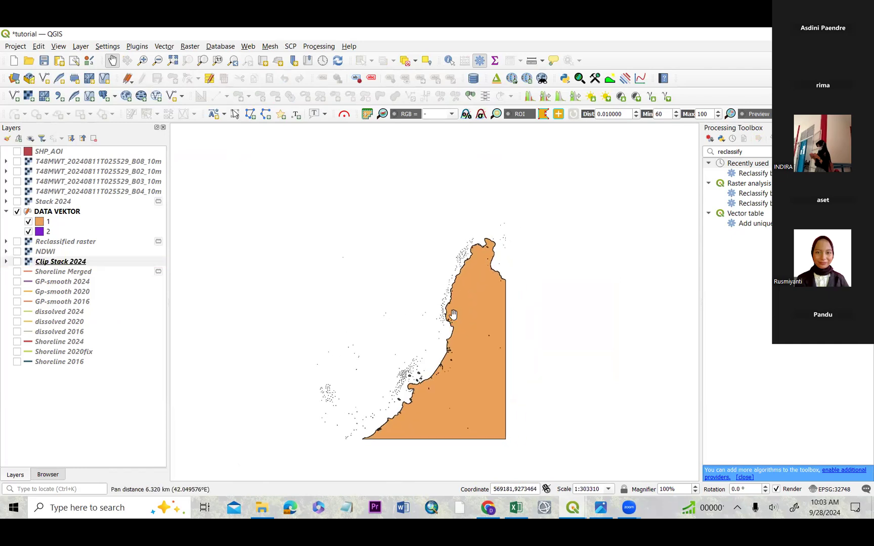
{"action": "scroll", "coordinate": [453, 315], "scroll_direction": "up", "scroll_amount": 1}
{"action": "left_click_drag", "start_coordinate": [478, 244], "coordinate": [476, 249]}
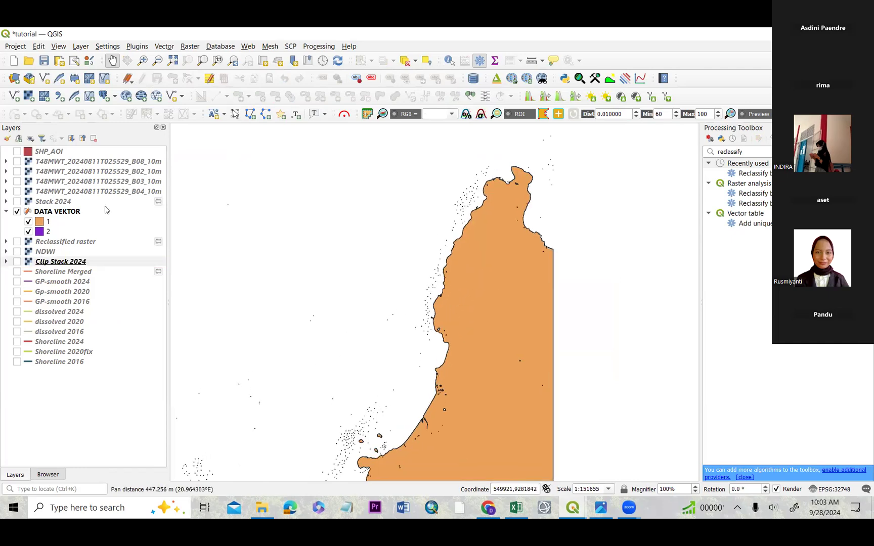
{"action": "left_click", "coordinate": [59, 213]}
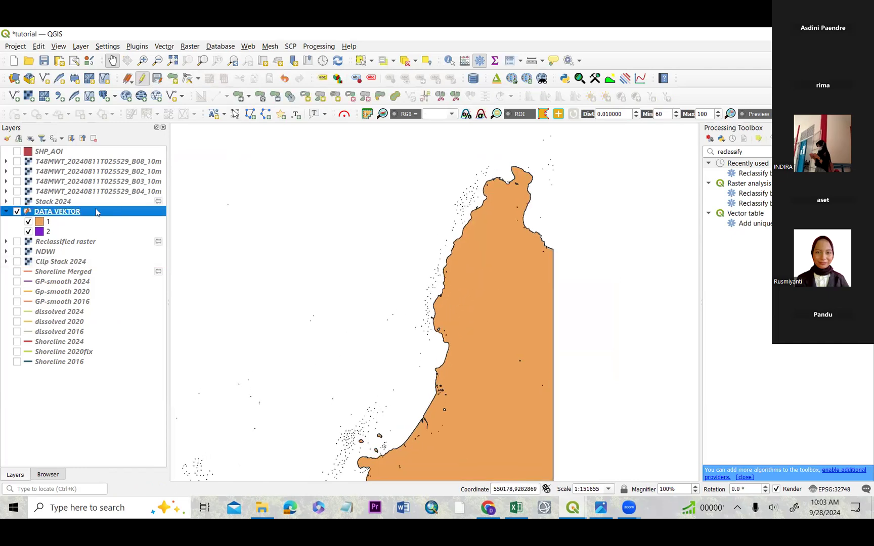
{"action": "left_click", "coordinate": [156, 79]}
{"action": "left_click", "coordinate": [143, 79]}
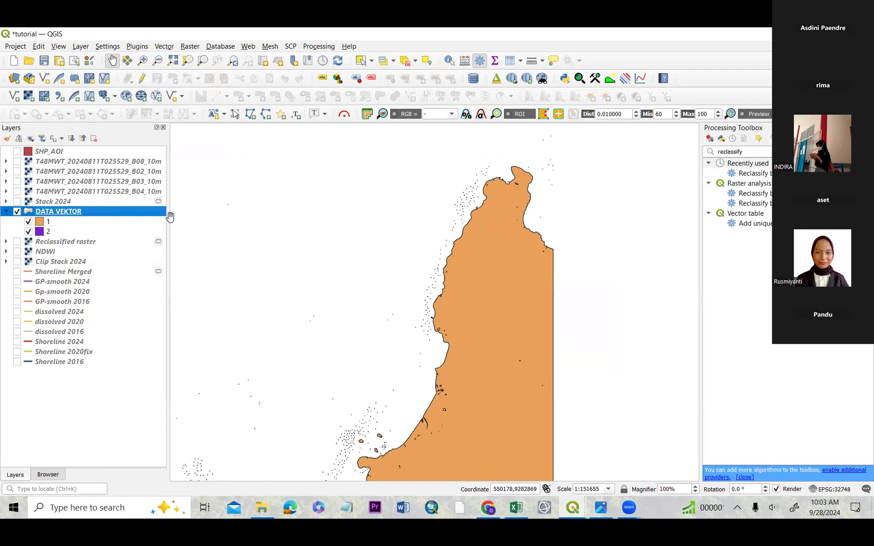
Step: Inspect the land polygon's coastline and the small scattered polygons around it
{"action": "left_click_drag", "start_coordinate": [456, 252], "coordinate": [410, 226]}
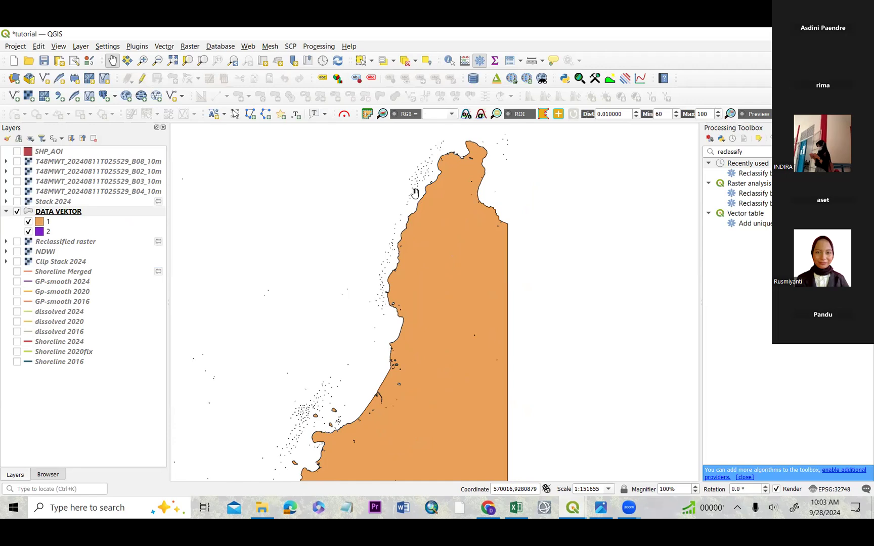
{"action": "left_click_drag", "start_coordinate": [449, 218], "coordinate": [469, 218]}
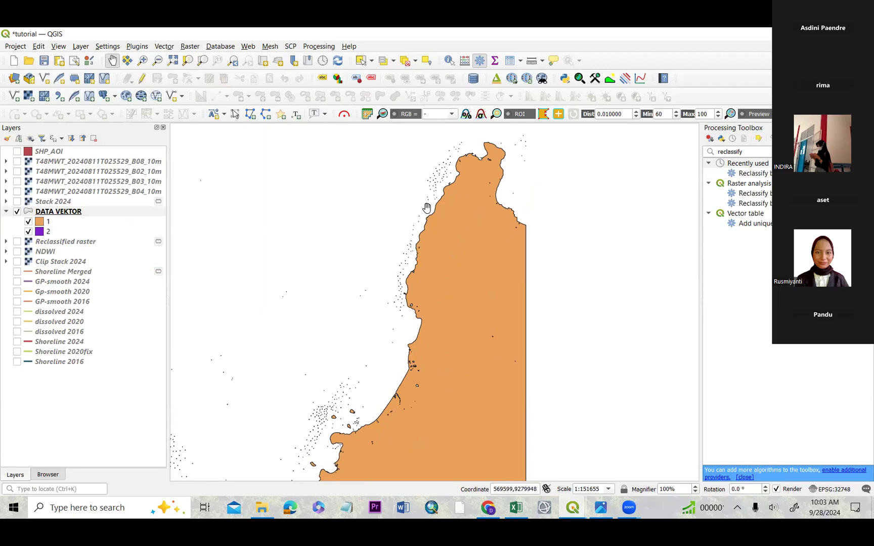
{"action": "scroll", "coordinate": [435, 299], "scroll_direction": "up", "scroll_amount": 2}
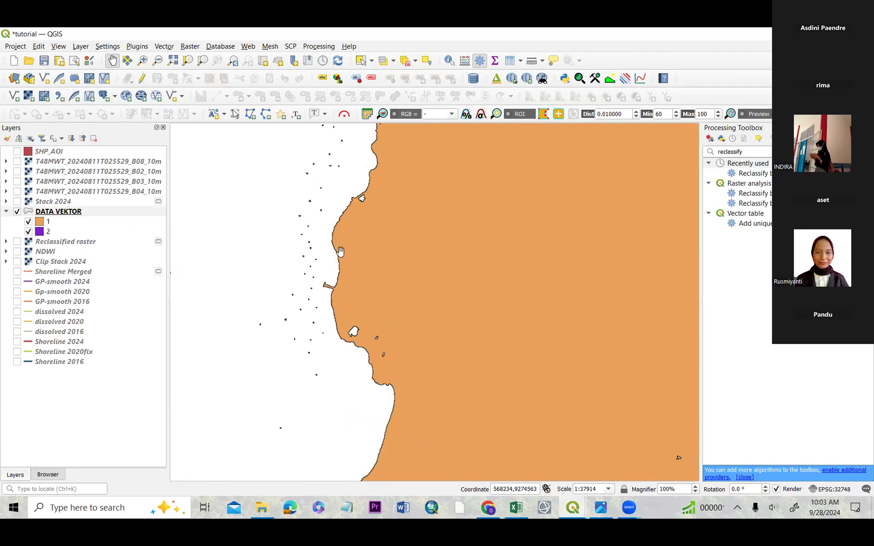
{"action": "left_click_drag", "start_coordinate": [340, 251], "coordinate": [305, 350]}
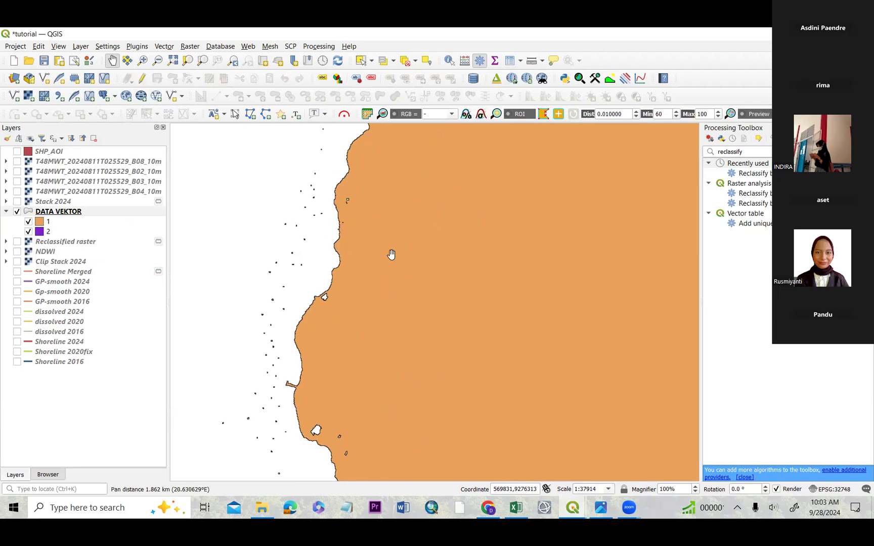
{"action": "scroll", "coordinate": [398, 234], "scroll_direction": "down", "scroll_amount": 2}
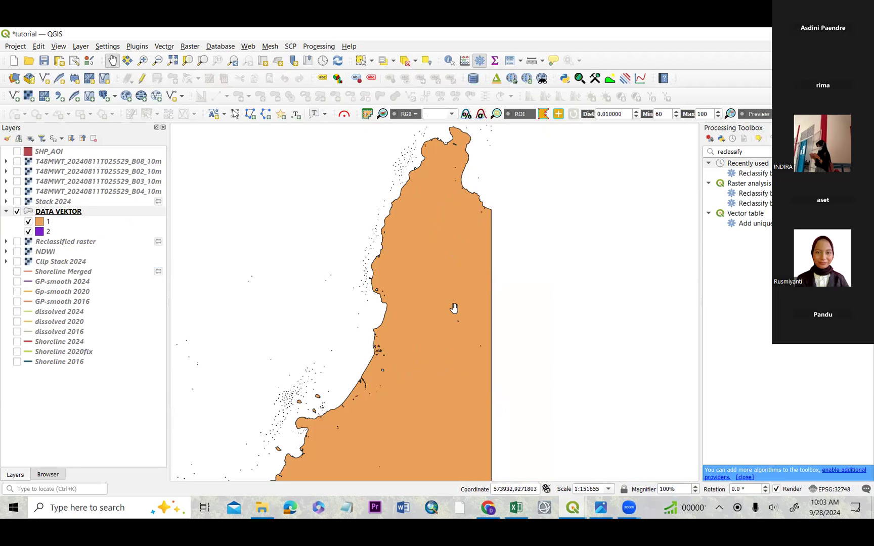
{"action": "left_click_drag", "start_coordinate": [455, 296], "coordinate": [500, 177]}
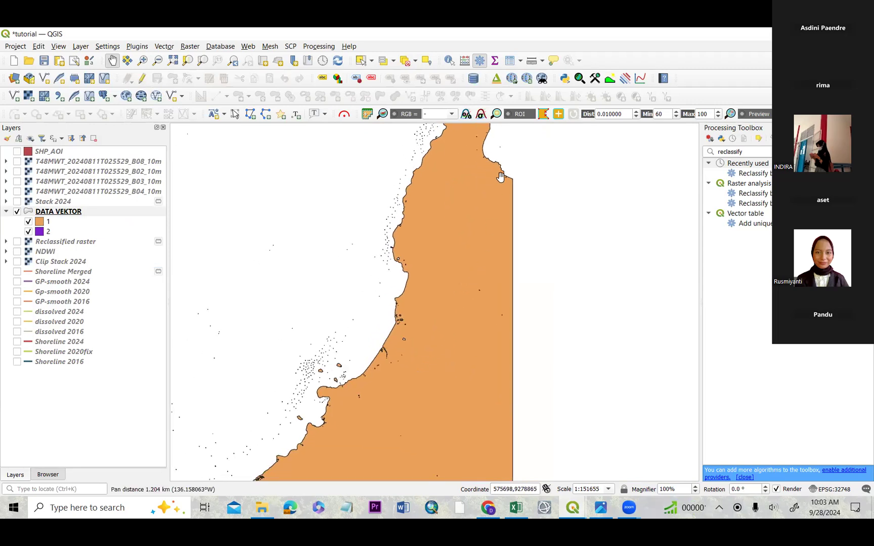
Step: Search the processing tools for "polygon to lin" and open the Polygons to lines algorithm
{"action": "left_click", "coordinate": [742, 152]}
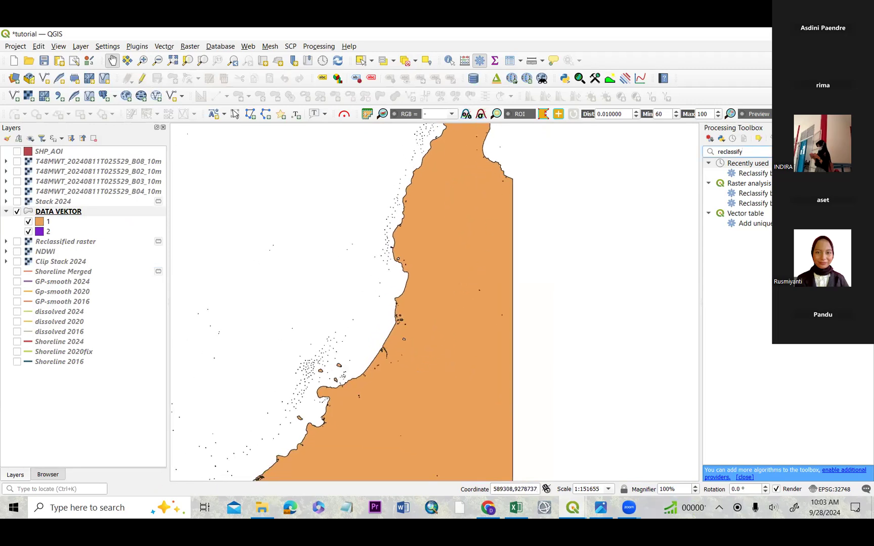
{"action": "key", "text": "BackSpace"}
{"action": "key", "text": "BackSpace"}
{"action": "key", "text": "BackSpace"}
{"action": "key", "text": "BackSpace"}
{"action": "key", "text": "BackSpace"}
{"action": "key", "text": "BackSpace"}
{"action": "key", "text": "BackSpace"}
{"action": "key", "text": "BackSpace"}
{"action": "key", "text": "BackSpace"}
{"action": "key", "text": "BackSpace"}
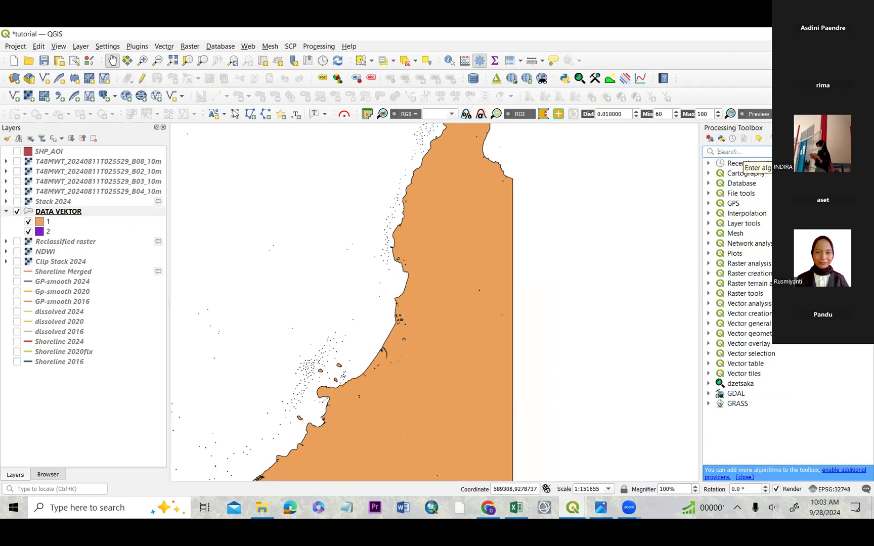
{"action": "type", "text": "polygon"}
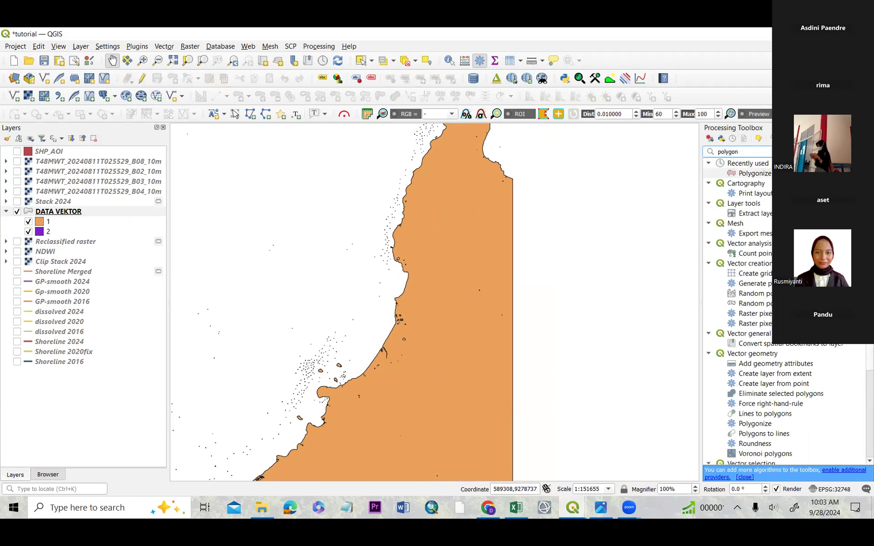
{"action": "type", "text": " to lin"}
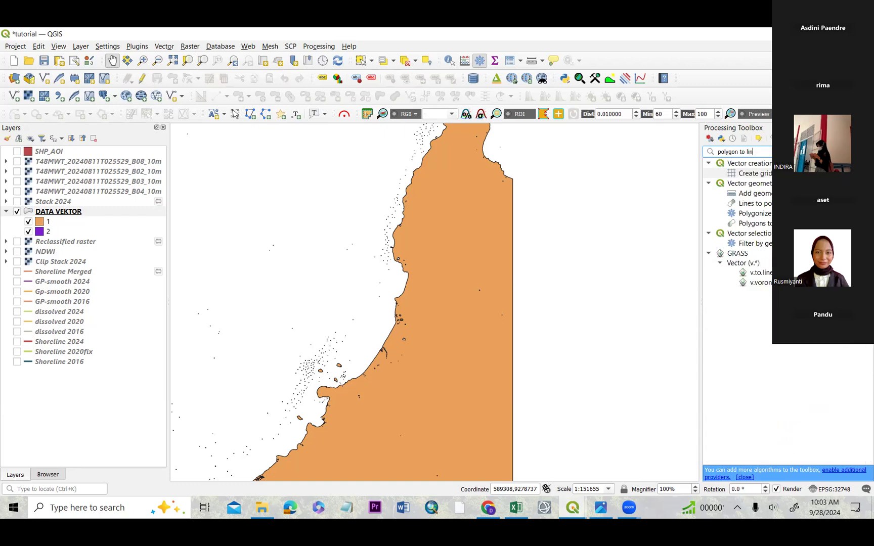
{"action": "double_click", "coordinate": [751, 223]}
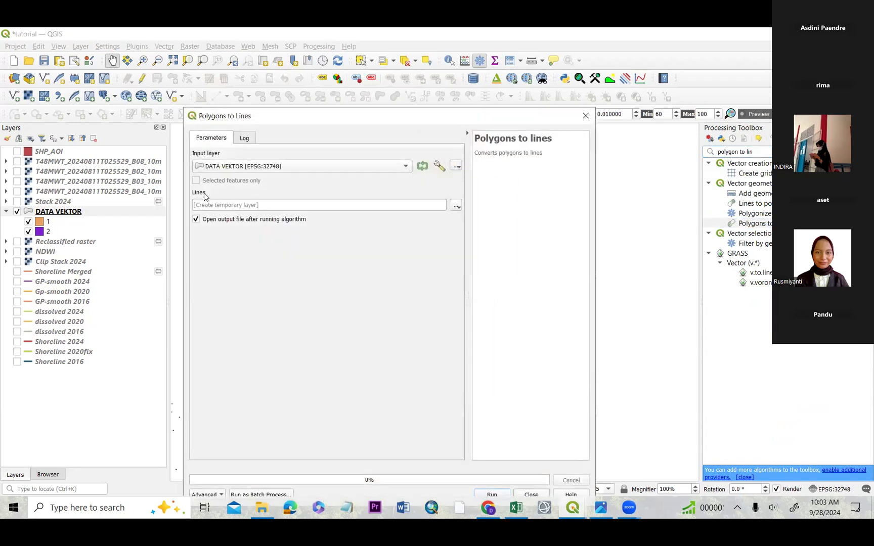
Step: Convert DATA VEKTOR to lines, saving the output as Line_2024.shp in the Pemetaan kesesuaian lahan tambak folder
{"action": "left_click", "coordinate": [360, 173]}
{"action": "left_click", "coordinate": [362, 170]}
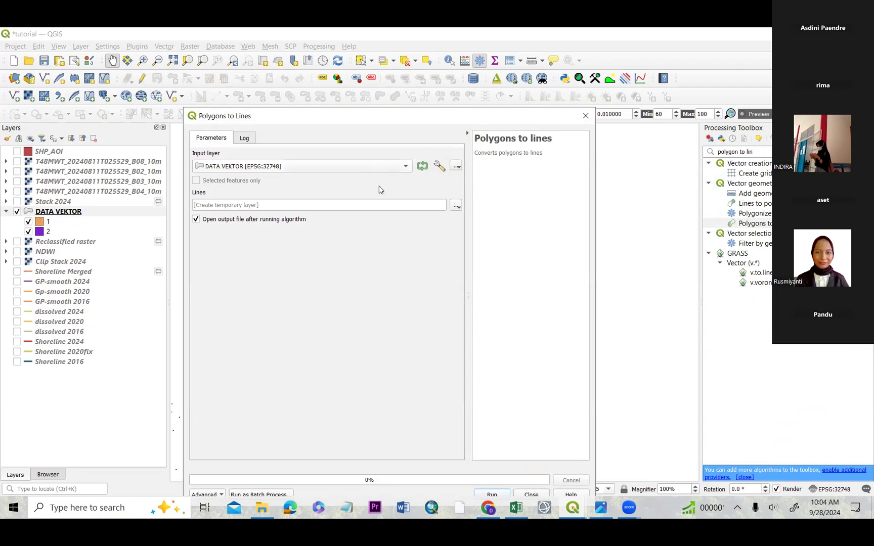
{"action": "left_click_drag", "start_coordinate": [332, 116], "coordinate": [333, 169]}
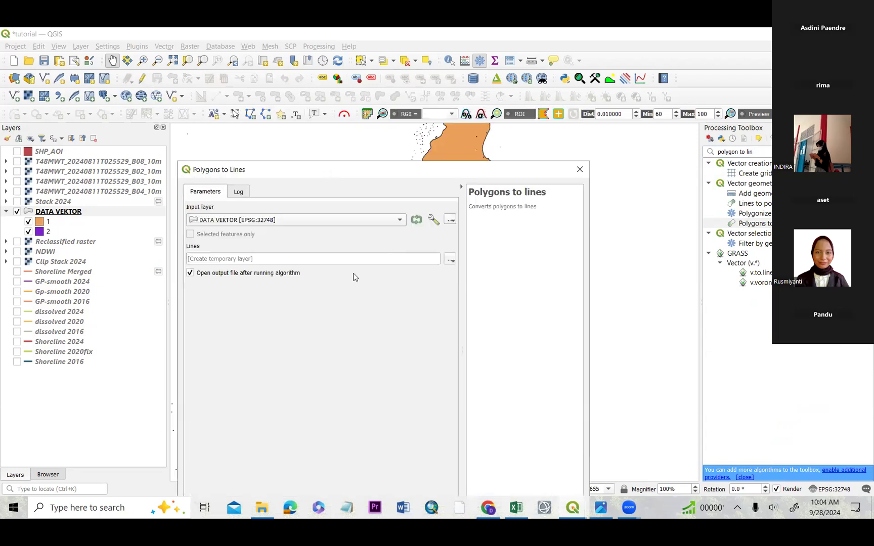
{"action": "left_click", "coordinate": [451, 259]}
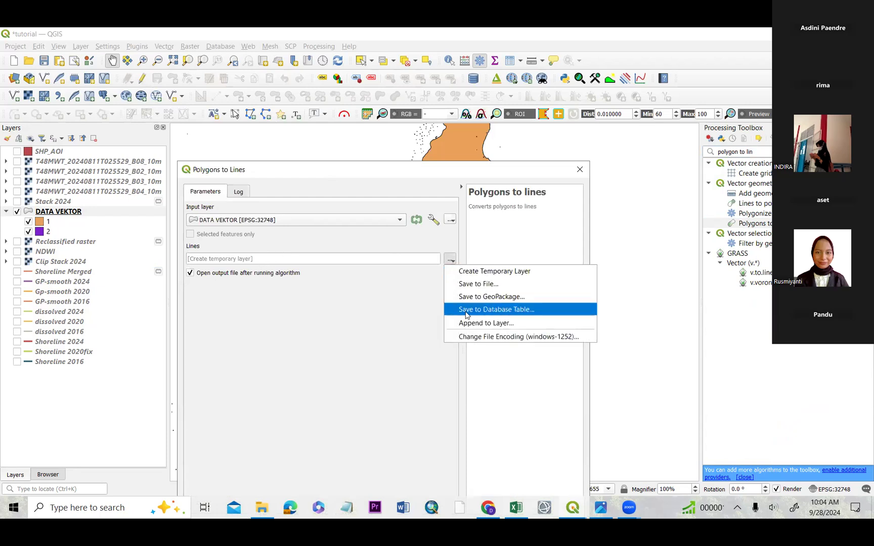
{"action": "left_click", "coordinate": [471, 284]}
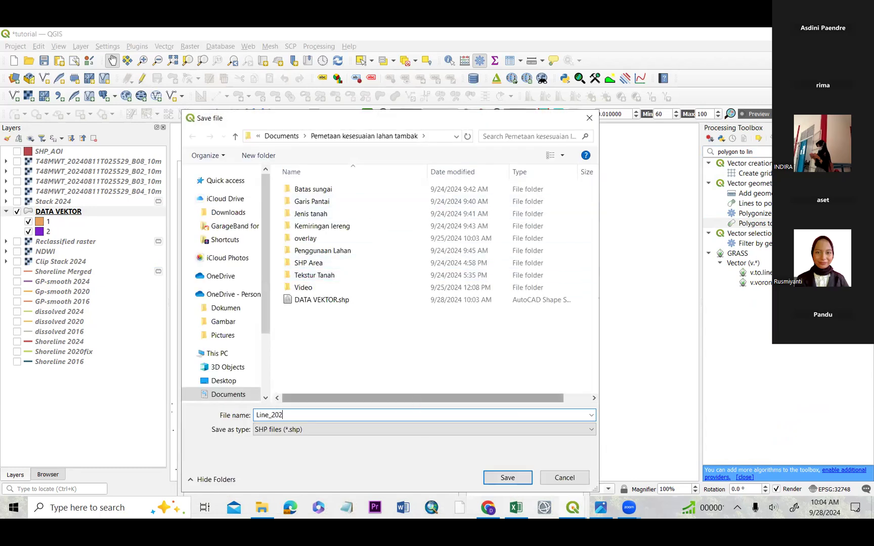
{"action": "left_click", "coordinate": [521, 477]}
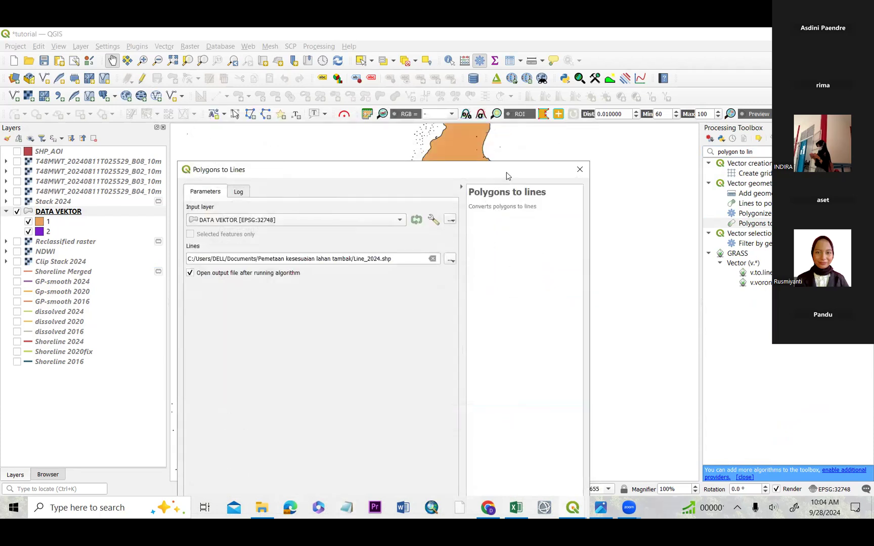
{"action": "left_click_drag", "start_coordinate": [508, 175], "coordinate": [489, 73]}
{"action": "left_click", "coordinate": [469, 440]}
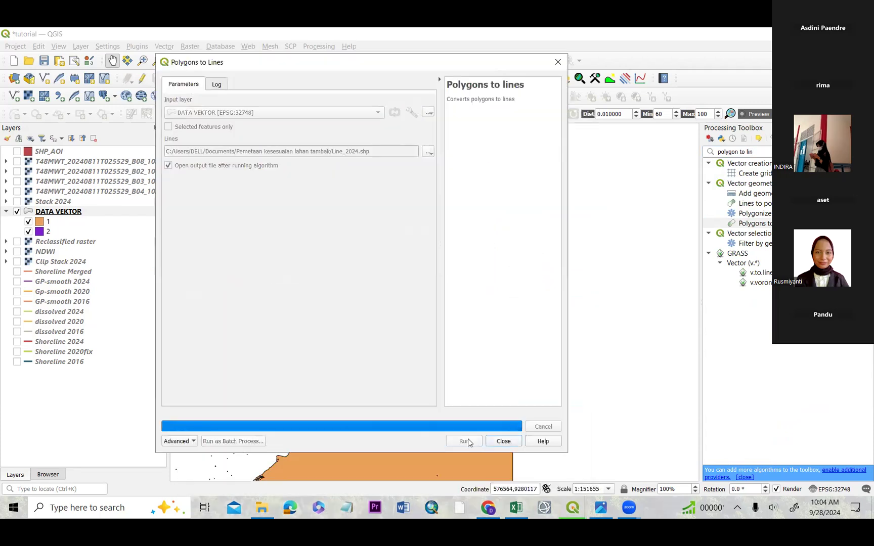
{"action": "left_click", "coordinate": [501, 444]}
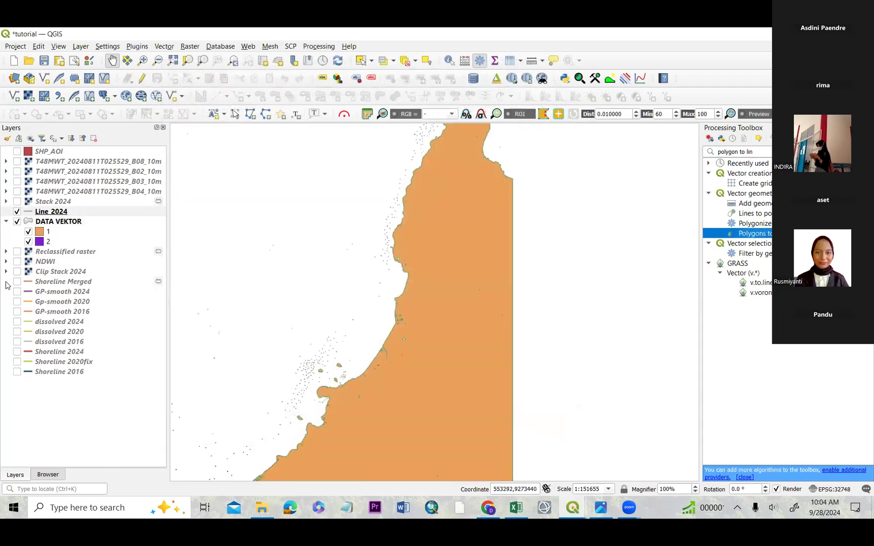
Step: Hide the DATA VEKTOR layer and examine the Line_2024 lines along the coast
{"action": "left_click", "coordinate": [17, 222]}
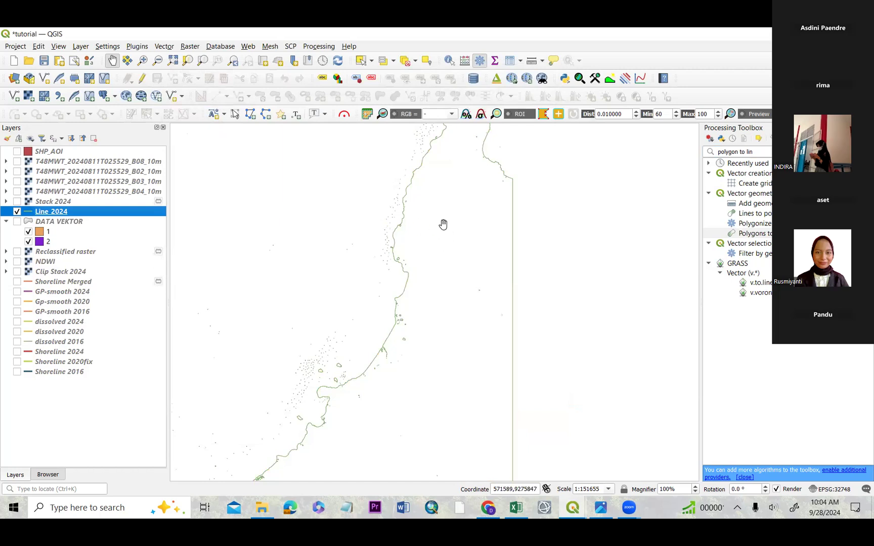
{"action": "scroll", "coordinate": [343, 344], "scroll_direction": "up", "scroll_amount": 1}
{"action": "scroll", "coordinate": [342, 320], "scroll_direction": "down", "scroll_amount": 1}
{"action": "left_click_drag", "start_coordinate": [361, 392], "coordinate": [345, 321]}
{"action": "scroll", "coordinate": [346, 321], "scroll_direction": "up", "scroll_amount": 1}
{"action": "left_click_drag", "start_coordinate": [403, 290], "coordinate": [398, 312]}
{"action": "scroll", "coordinate": [398, 312], "scroll_direction": "down", "scroll_amount": 1}
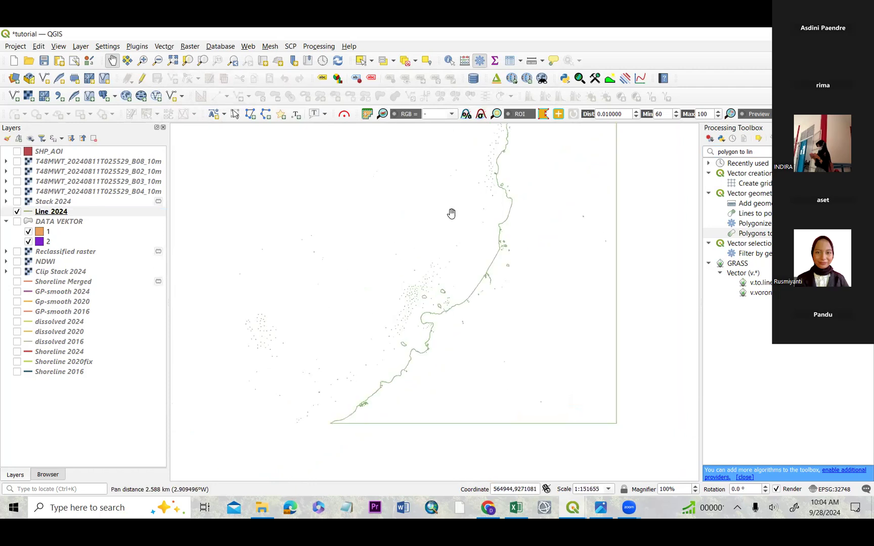
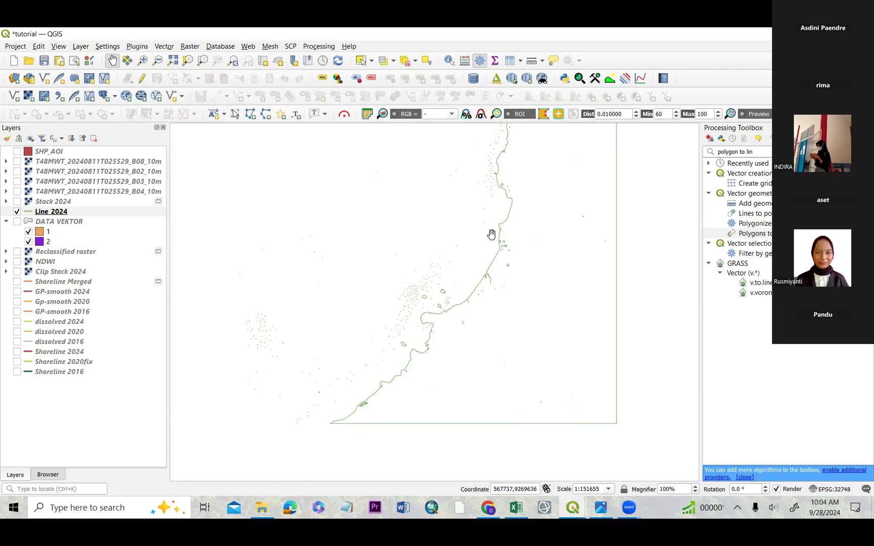
Step: Examine the Line_2024 coastline, its straight boundary edges and the small scattered outlines along the coast
{"action": "left_click_drag", "start_coordinate": [464, 384], "coordinate": [410, 367]}
{"action": "scroll", "coordinate": [490, 284], "scroll_direction": "down", "scroll_amount": 1}
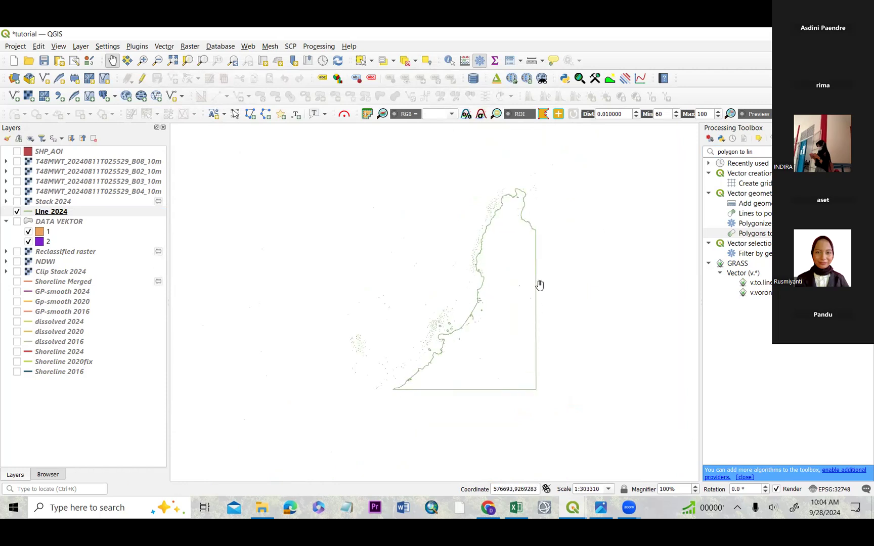
{"action": "left_click_drag", "start_coordinate": [511, 192], "coordinate": [491, 230]}
{"action": "scroll", "coordinate": [467, 310], "scroll_direction": "up", "scroll_amount": 1}
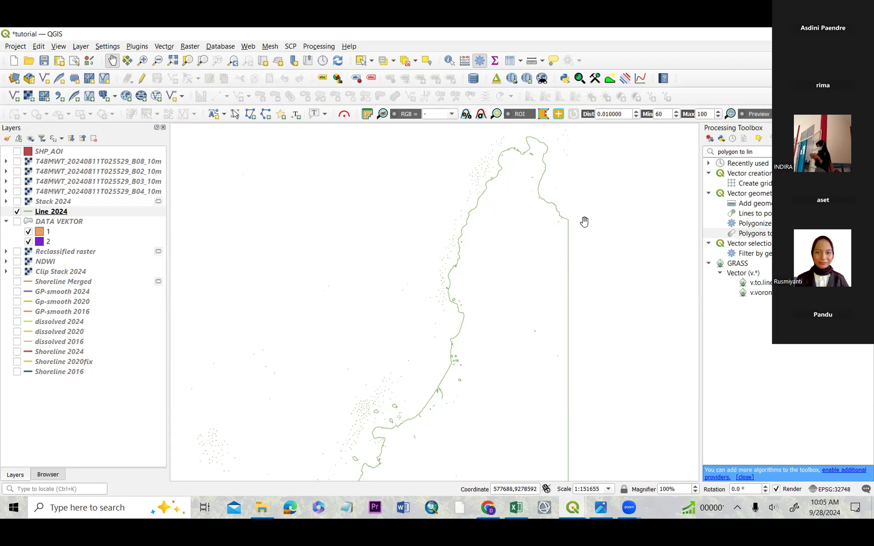
{"action": "left_click_drag", "start_coordinate": [578, 206], "coordinate": [521, 308]}
{"action": "scroll", "coordinate": [472, 275], "scroll_direction": "down", "scroll_amount": 1}
{"action": "scroll", "coordinate": [476, 265], "scroll_direction": "up", "scroll_amount": 3}
{"action": "scroll", "coordinate": [456, 293], "scroll_direction": "down", "scroll_amount": 2}
{"action": "left_click_drag", "start_coordinate": [401, 410], "coordinate": [457, 273]}
{"action": "scroll", "coordinate": [416, 357], "scroll_direction": "up", "scroll_amount": 2}
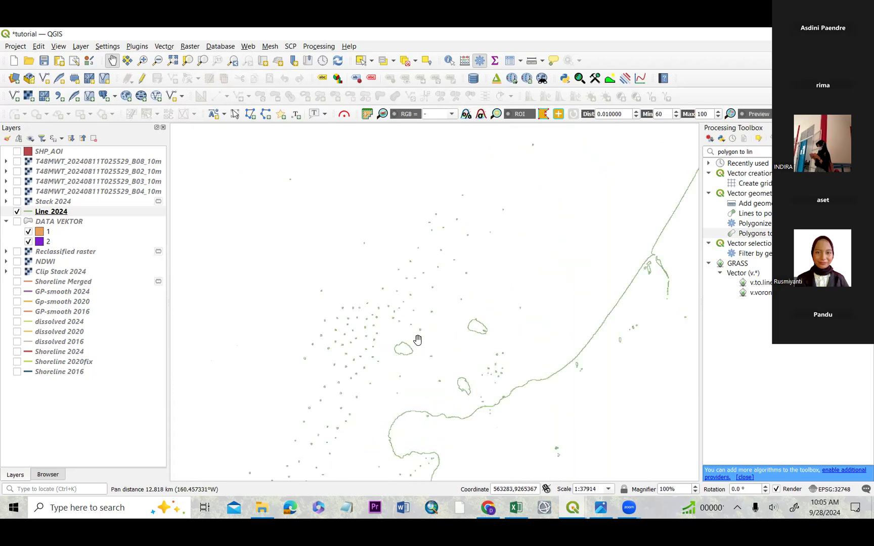
{"action": "scroll", "coordinate": [430, 323], "scroll_direction": "down", "scroll_amount": 2}
{"action": "left_click_drag", "start_coordinate": [410, 388], "coordinate": [441, 328]}
{"action": "left_click_drag", "start_coordinate": [610, 176], "coordinate": [560, 318]}
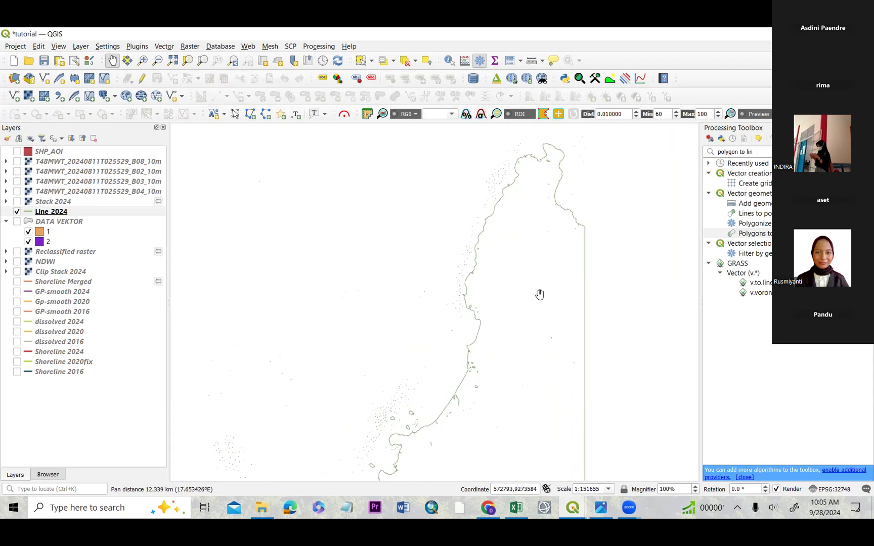
{"action": "left_click_drag", "start_coordinate": [565, 230], "coordinate": [522, 230]}
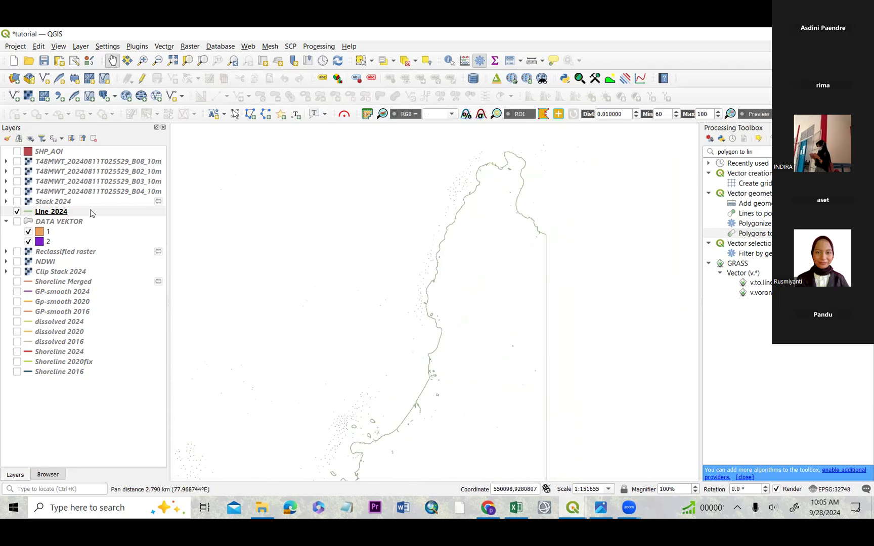
Step: Turn on editing for the Line_2024 layer and inspect the corner where the northeastern coast meets the straight boundary
{"action": "left_click", "coordinate": [67, 213]}
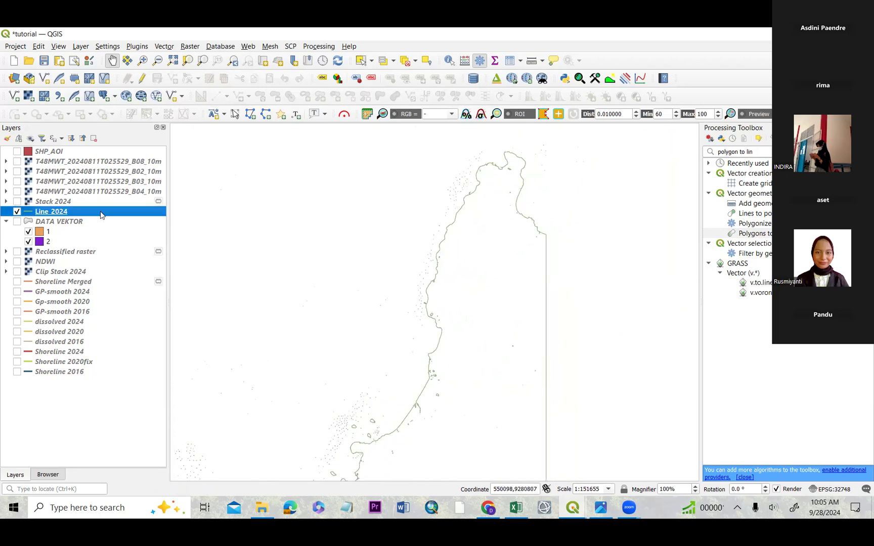
{"action": "left_click", "coordinate": [142, 77]}
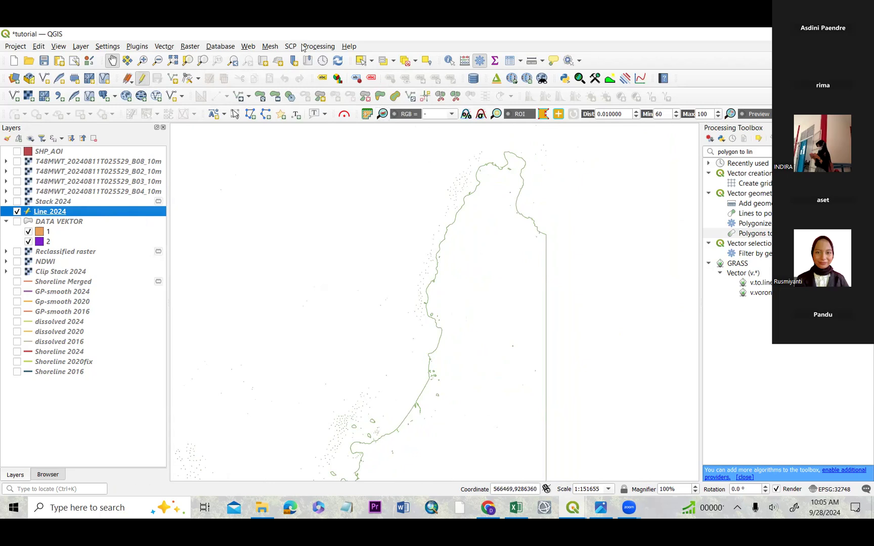
{"action": "scroll", "coordinate": [556, 248], "scroll_direction": "up", "scroll_amount": 2}
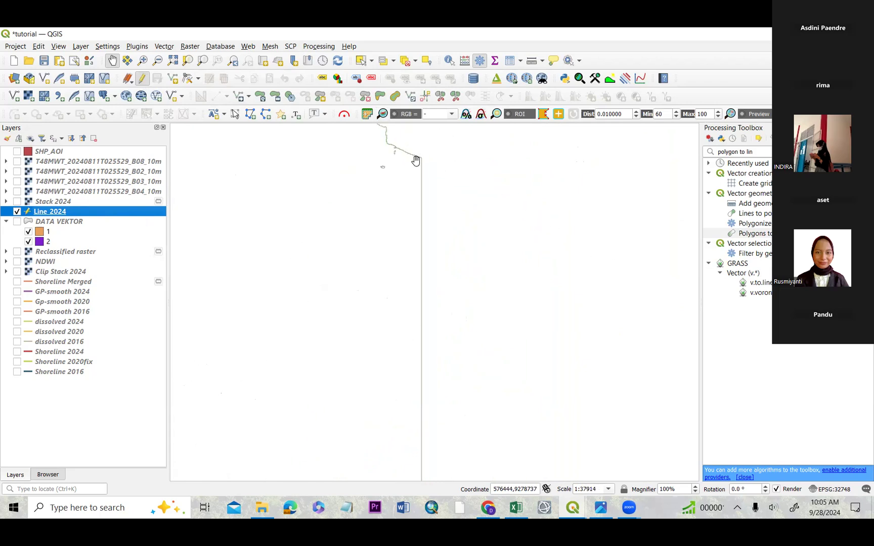
{"action": "left_click_drag", "start_coordinate": [397, 158], "coordinate": [421, 216]}
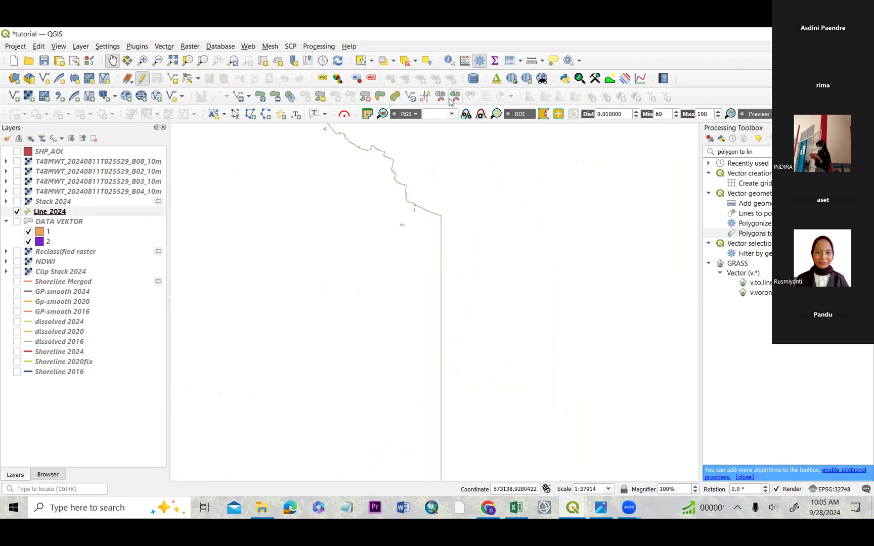
{"action": "left_click_drag", "start_coordinate": [412, 193], "coordinate": [426, 225]}
{"action": "scroll", "coordinate": [388, 205], "scroll_direction": "down", "scroll_amount": 3}
Step: Select parts of the coastline to check which segments belong to the same feature, and clear the selection
{"action": "left_click", "coordinate": [361, 61]}
{"action": "left_click_drag", "start_coordinate": [332, 166], "coordinate": [384, 202]}
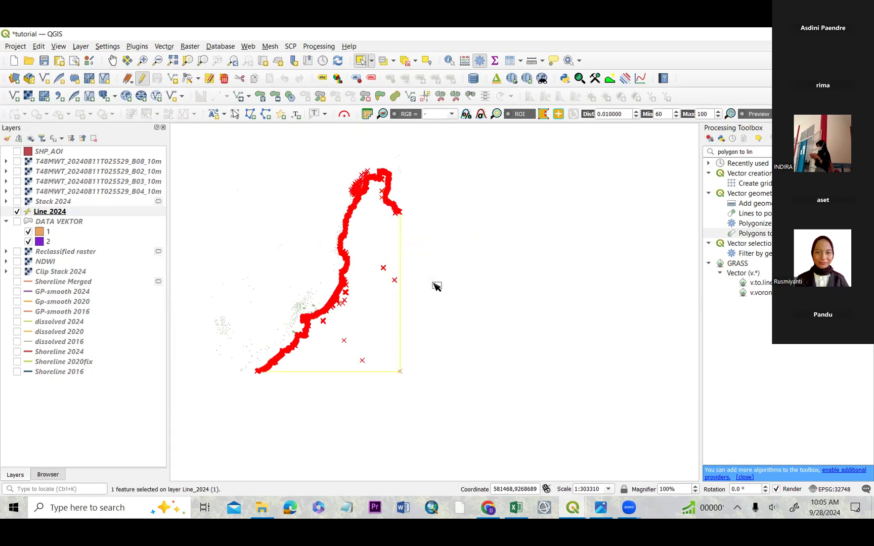
{"action": "left_click", "coordinate": [363, 330]}
{"action": "left_click_drag", "start_coordinate": [300, 245], "coordinate": [354, 297]}
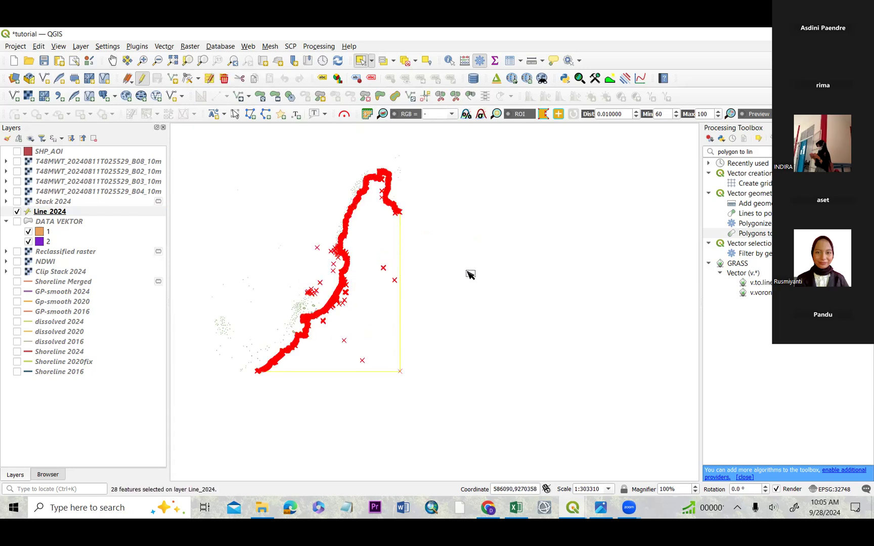
{"action": "scroll", "coordinate": [425, 217], "scroll_direction": "up", "scroll_amount": 2}
{"action": "scroll", "coordinate": [287, 219], "scroll_direction": "up", "scroll_amount": 1}
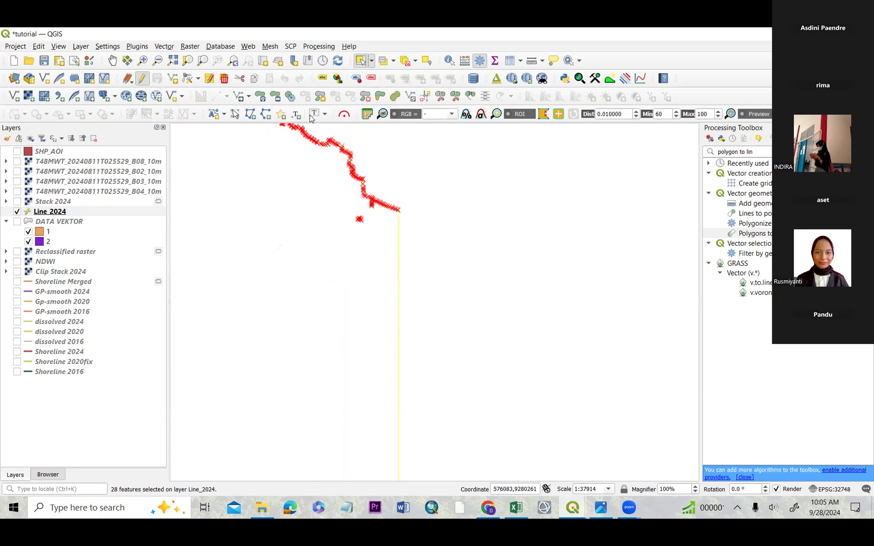
{"action": "left_click", "coordinate": [540, 269]}
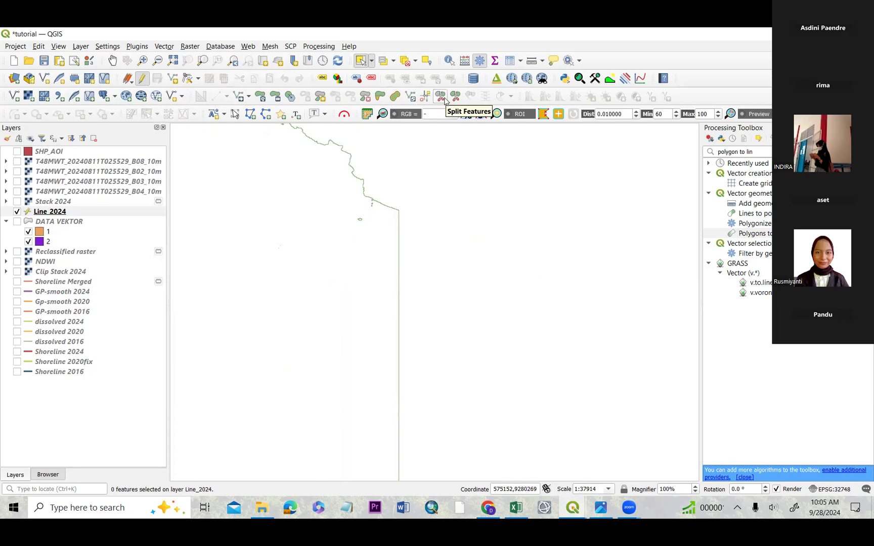
Step: Split the line with Split Features across the northeastern corner where the coast meets the vertical boundary
{"action": "left_click", "coordinate": [442, 98]}
{"action": "scroll", "coordinate": [386, 209], "scroll_direction": "up", "scroll_amount": 5}
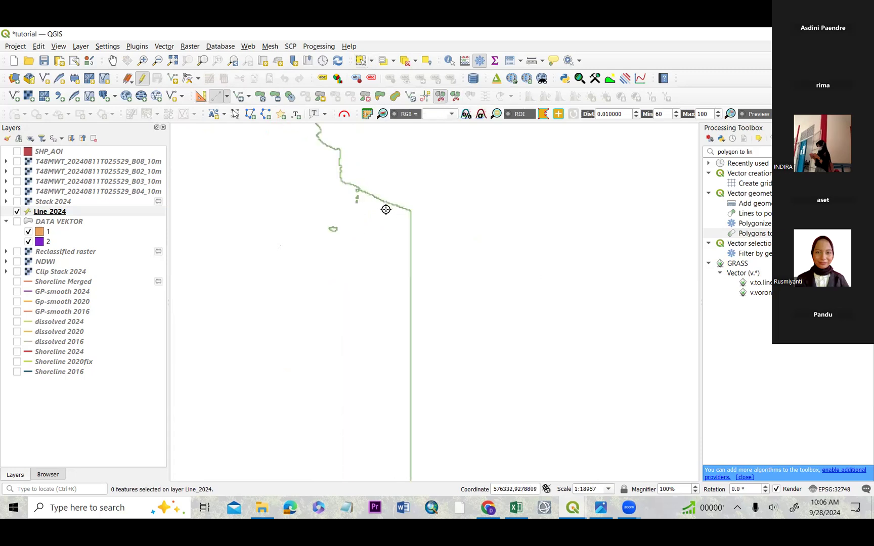
{"action": "scroll", "coordinate": [501, 196], "scroll_direction": "up", "scroll_amount": 2}
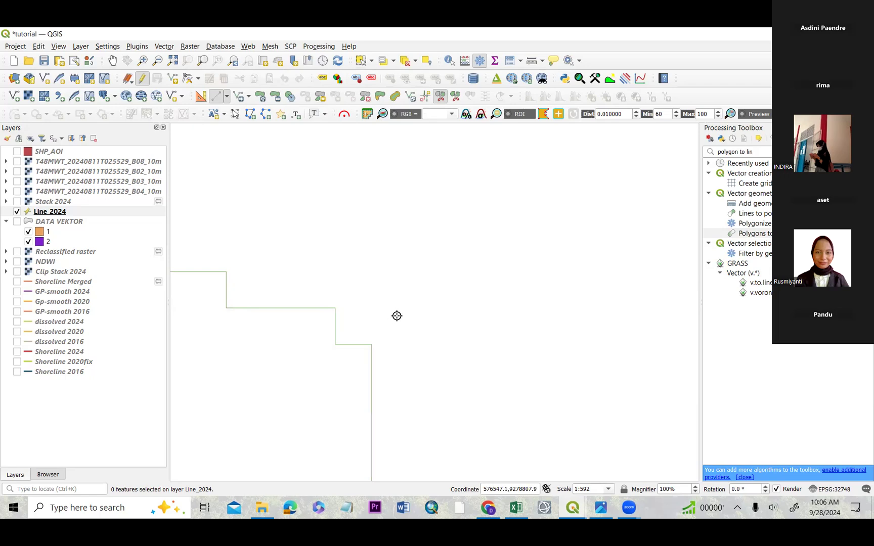
{"action": "left_click", "coordinate": [403, 312]}
{"action": "right_click", "coordinate": [341, 371]}
{"action": "scroll", "coordinate": [349, 335], "scroll_direction": "down", "scroll_amount": 2}
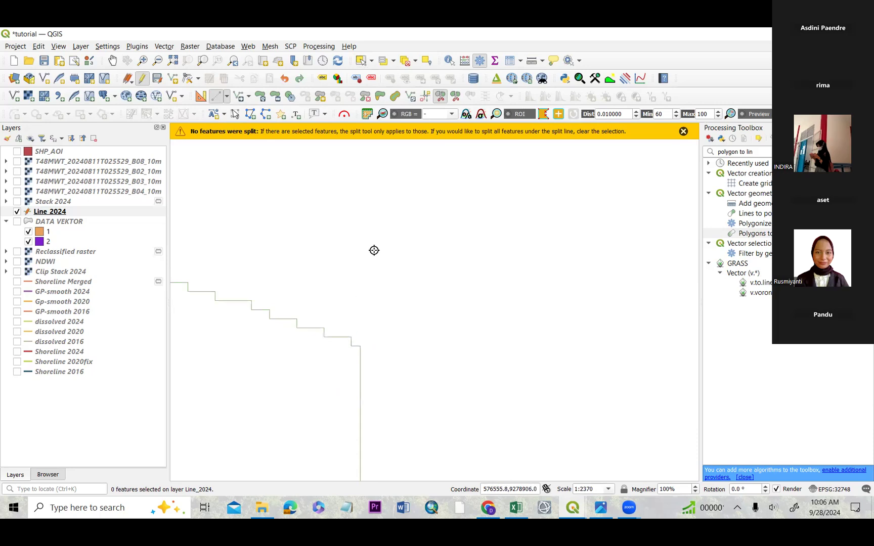
{"action": "left_click", "coordinate": [683, 133]}
{"action": "scroll", "coordinate": [439, 296], "scroll_direction": "down", "scroll_amount": 2}
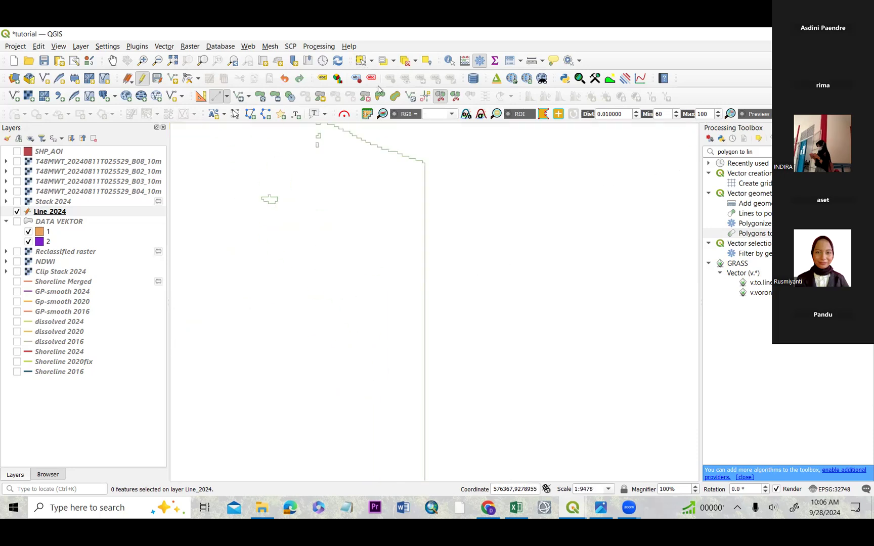
Step: Select the vertical boundary line to check the split at the northeastern corner, and clear the selection
{"action": "left_click_drag", "start_coordinate": [403, 204], "coordinate": [448, 257]}
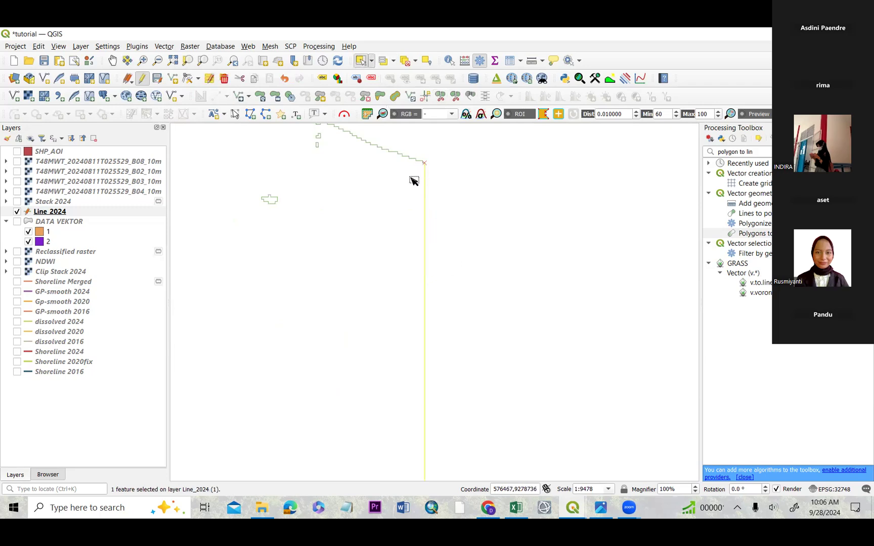
{"action": "scroll", "coordinate": [368, 143], "scroll_direction": "up", "scroll_amount": 2}
{"action": "scroll", "coordinate": [468, 267], "scroll_direction": "down", "scroll_amount": 5}
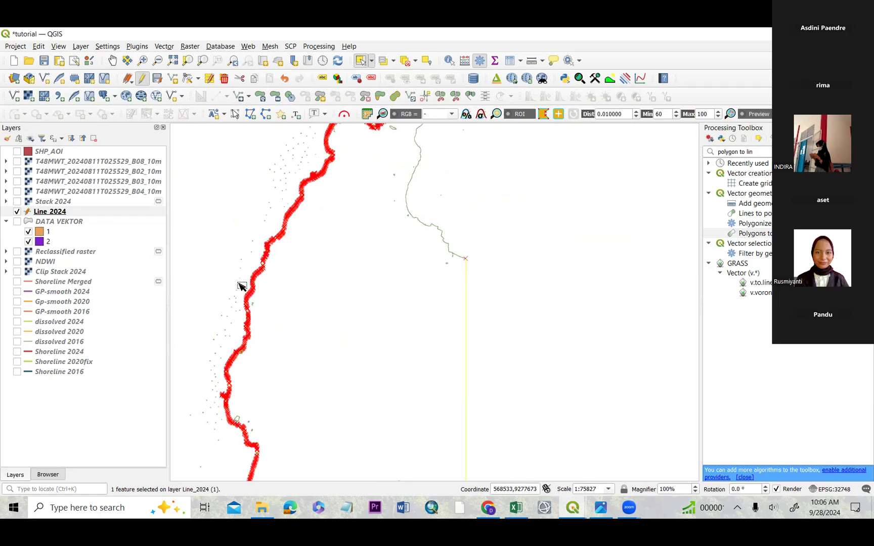
{"action": "left_click", "coordinate": [529, 261]}
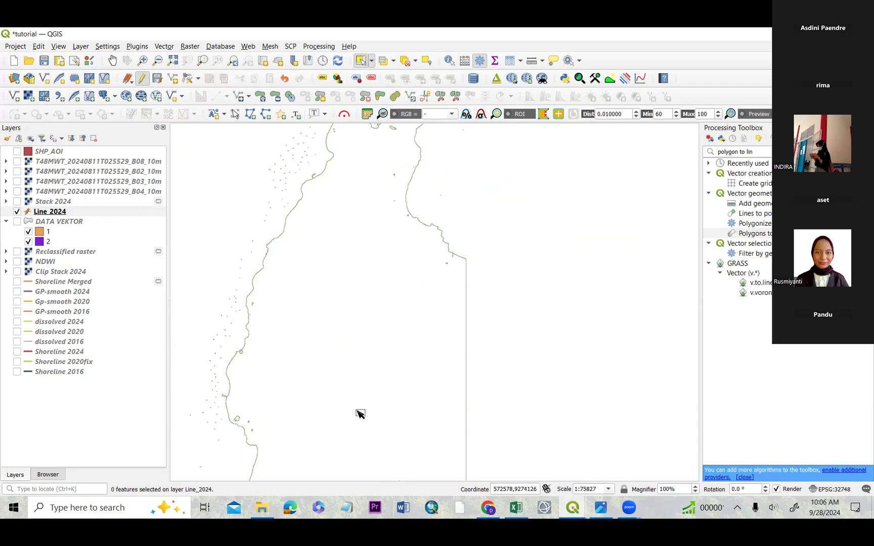
Step: Split the line across the southwestern corner where the stepped coastline meets the horizontal boundary
{"action": "left_click", "coordinate": [112, 60]}
{"action": "left_click_drag", "start_coordinate": [175, 435], "coordinate": [351, 321]}
{"action": "scroll", "coordinate": [255, 303], "scroll_direction": "up", "scroll_amount": 3}
{"action": "scroll", "coordinate": [603, 262], "scroll_direction": "up", "scroll_amount": 2}
{"action": "left_click_drag", "start_coordinate": [248, 316], "coordinate": [351, 319]}
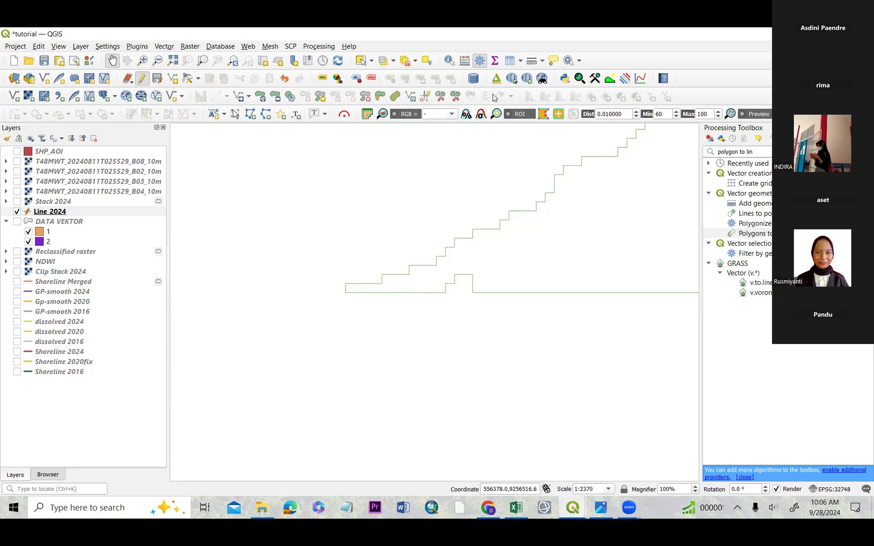
{"action": "left_click", "coordinate": [441, 96]}
{"action": "scroll", "coordinate": [341, 285], "scroll_direction": "up", "scroll_amount": 3}
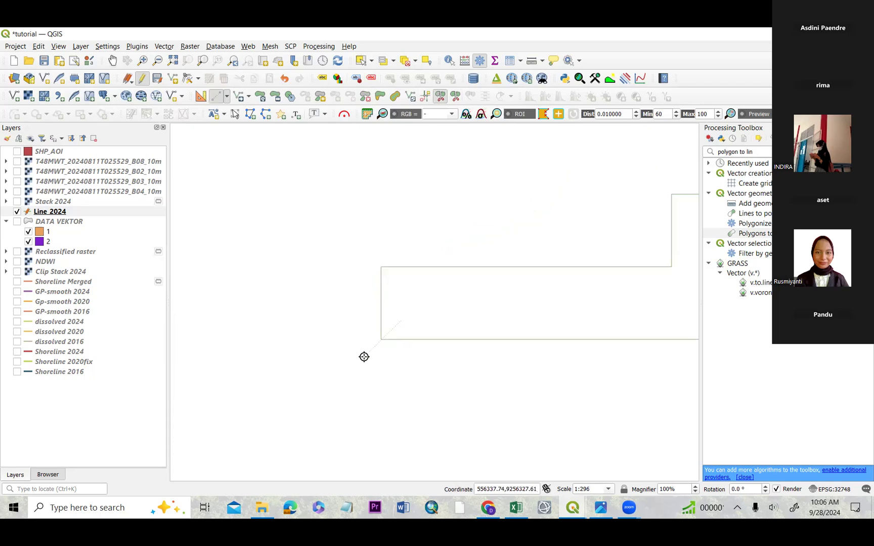
{"action": "key", "text": "Escape"}
{"action": "scroll", "coordinate": [388, 250], "scroll_direction": "down", "scroll_amount": 2}
Step: Delete the straight boundary line along the southern and eastern edges from the Line_2024 layer
{"action": "left_click", "coordinate": [361, 60]}
{"action": "left_click_drag", "start_coordinate": [482, 273], "coordinate": [515, 302]}
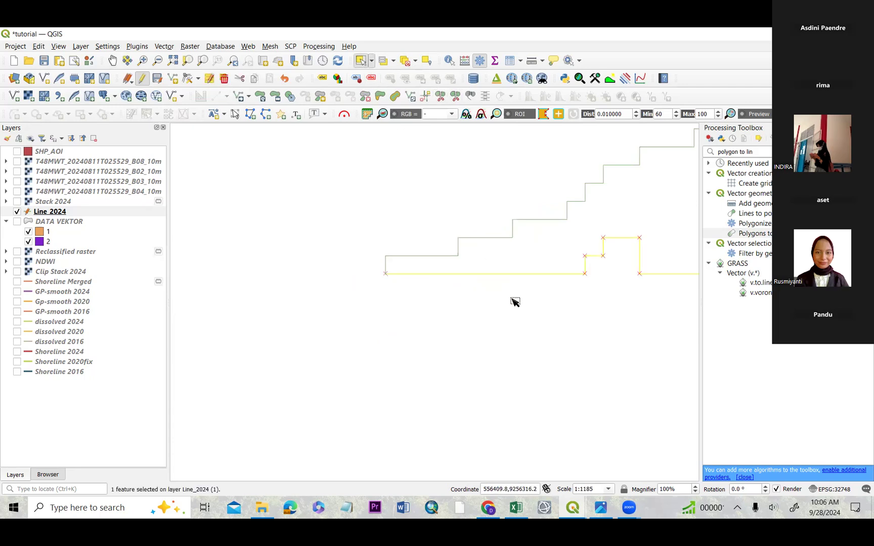
{"action": "scroll", "coordinate": [580, 285], "scroll_direction": "down", "scroll_amount": 4}
{"action": "scroll", "coordinate": [644, 214], "scroll_direction": "down", "scroll_amount": 3}
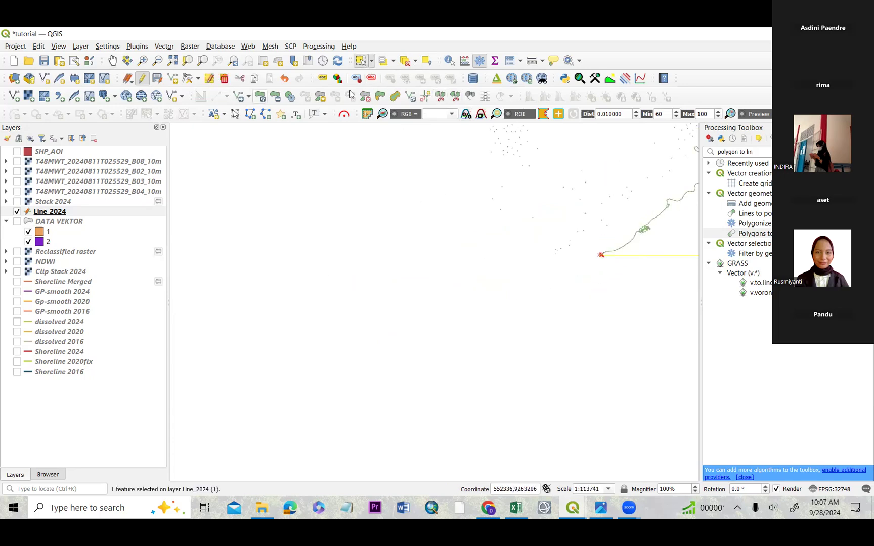
{"action": "left_click", "coordinate": [112, 60]}
{"action": "left_click_drag", "start_coordinate": [451, 209], "coordinate": [229, 388]}
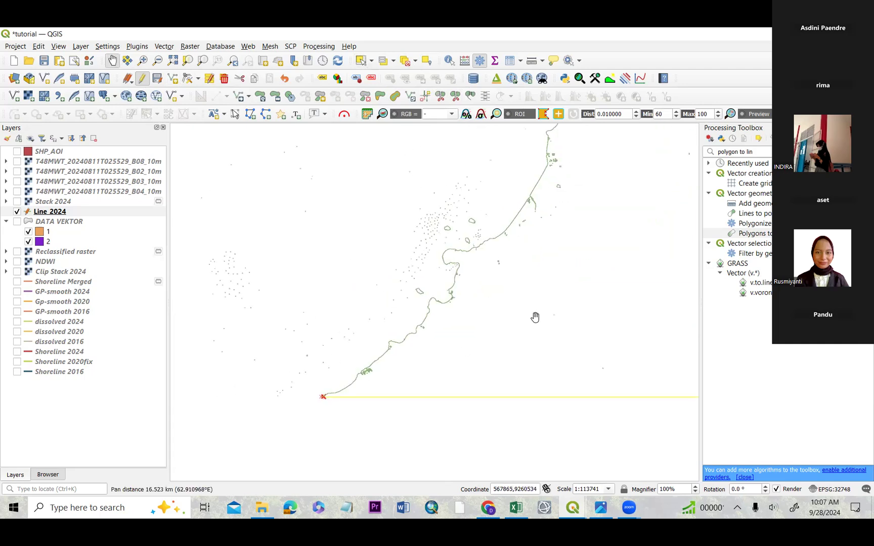
{"action": "left_click_drag", "start_coordinate": [535, 317], "coordinate": [484, 310]}
{"action": "scroll", "coordinate": [484, 310], "scroll_direction": "down", "scroll_amount": 1}
{"action": "scroll", "coordinate": [487, 294], "scroll_direction": "down", "scroll_amount": 1}
{"action": "scroll", "coordinate": [485, 297], "scroll_direction": "up", "scroll_amount": 1}
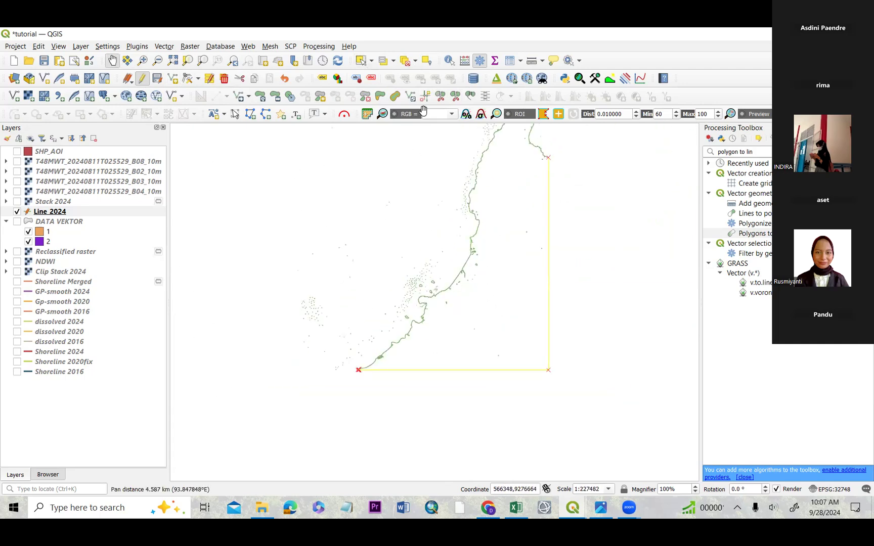
{"action": "left_click", "coordinate": [224, 78]}
{"action": "left_click", "coordinate": [470, 288]}
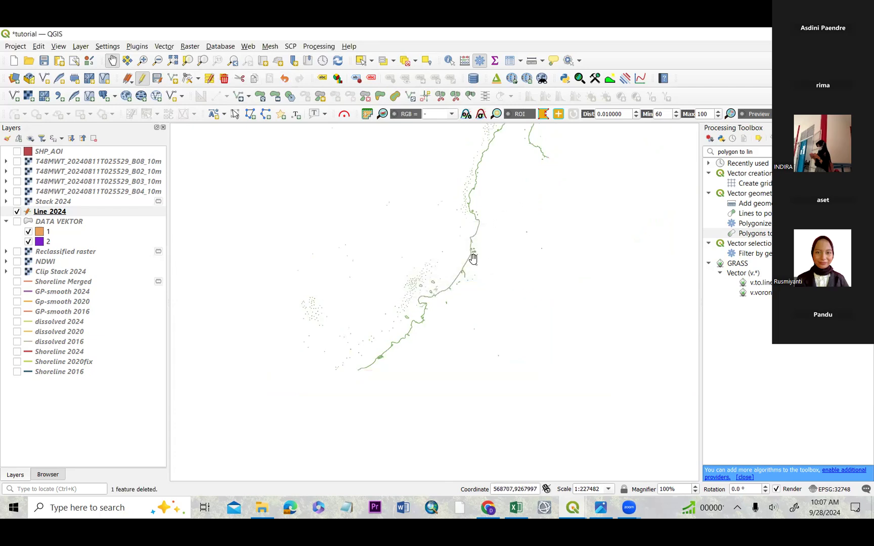
Step: Delete the cluster of small island and speck outlines offshore, just north of the coastal bay
{"action": "left_click_drag", "start_coordinate": [443, 218], "coordinate": [444, 275]}
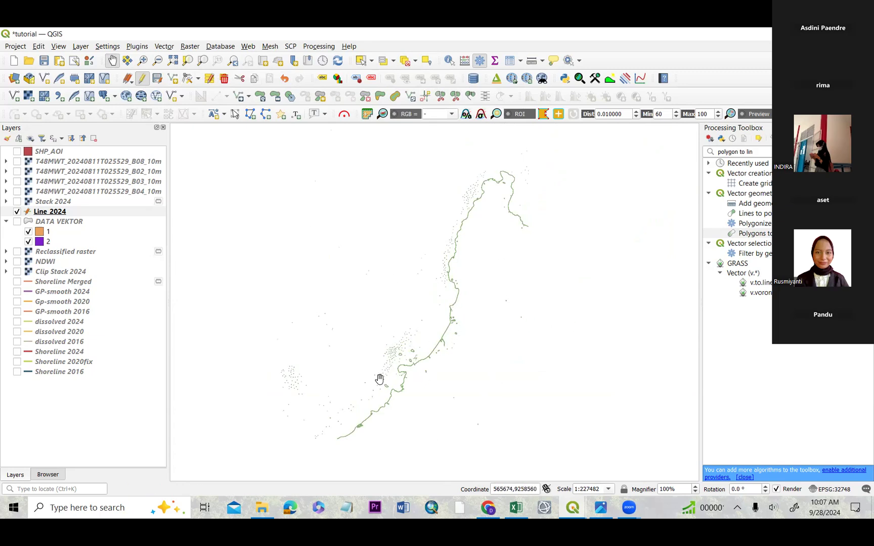
{"action": "left_click", "coordinate": [361, 63]}
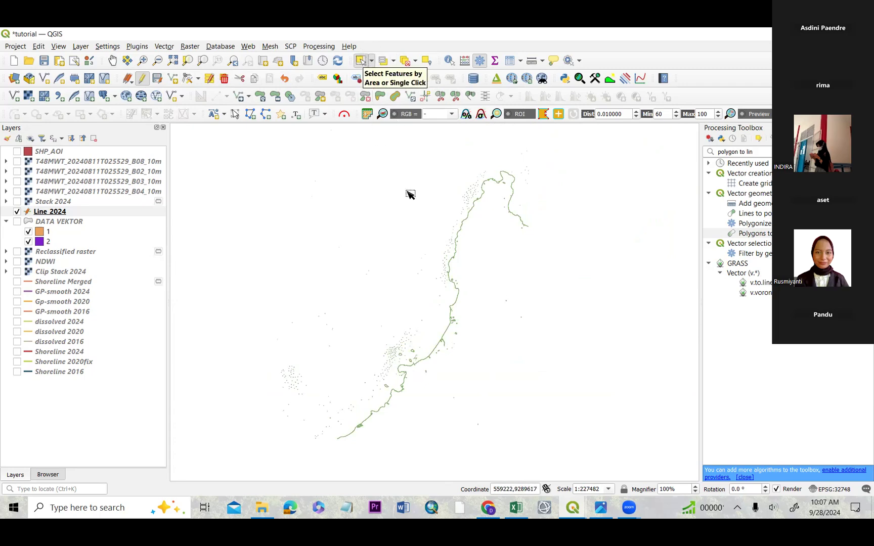
{"action": "scroll", "coordinate": [414, 327], "scroll_direction": "up", "scroll_amount": 2}
{"action": "scroll", "coordinate": [412, 274], "scroll_direction": "down", "scroll_amount": 1}
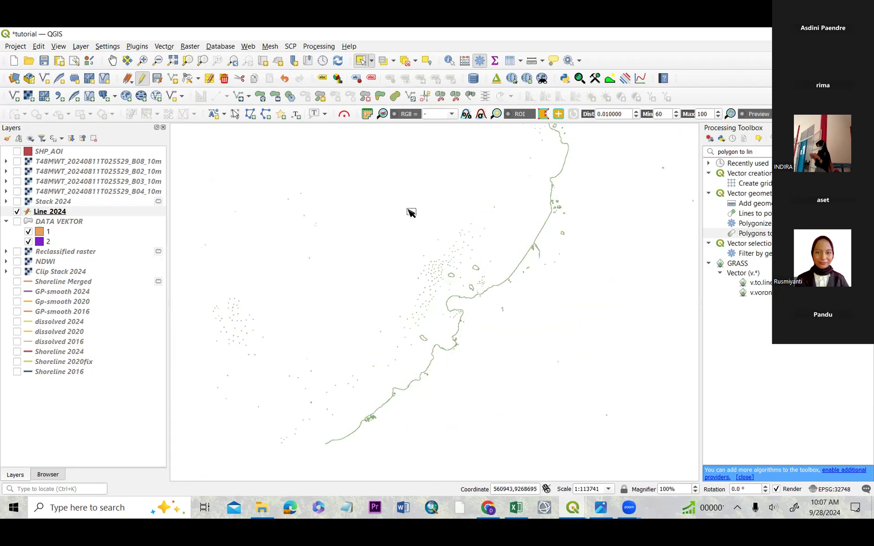
{"action": "left_click_drag", "start_coordinate": [394, 209], "coordinate": [465, 281]}
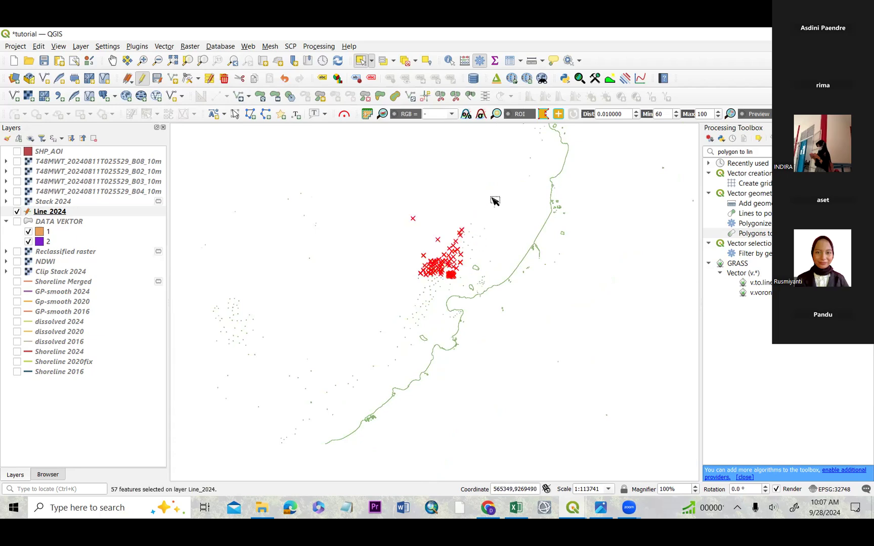
{"action": "left_click_drag", "start_coordinate": [382, 214], "coordinate": [489, 292]}
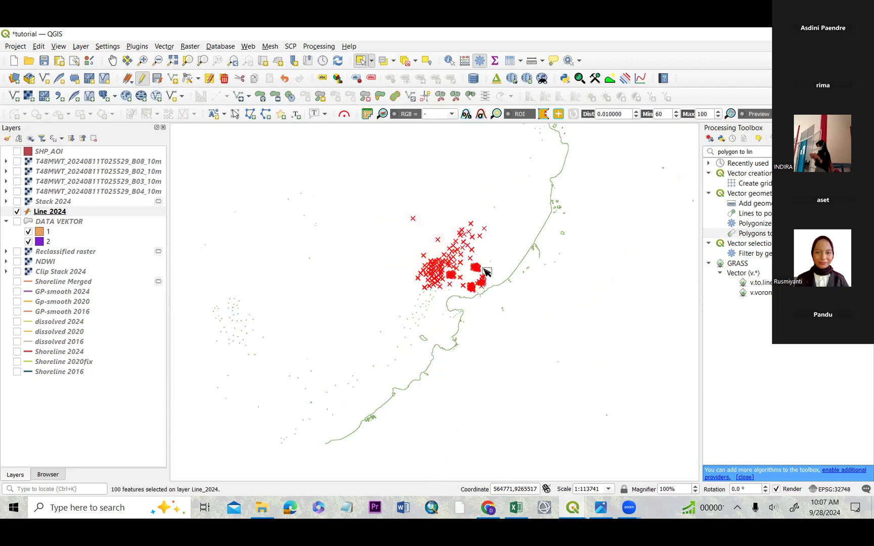
{"action": "left_click", "coordinate": [225, 80]}
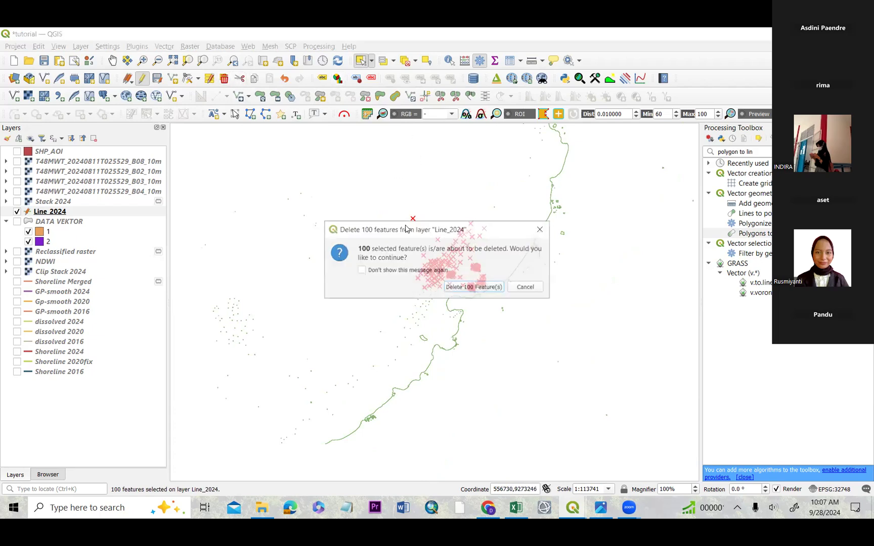
{"action": "left_click", "coordinate": [458, 291]}
Step: Delete the scattered speck outlines offshore to the southwest of the coastline from the Line_2024 layer
{"action": "left_click_drag", "start_coordinate": [196, 282], "coordinate": [351, 427]}
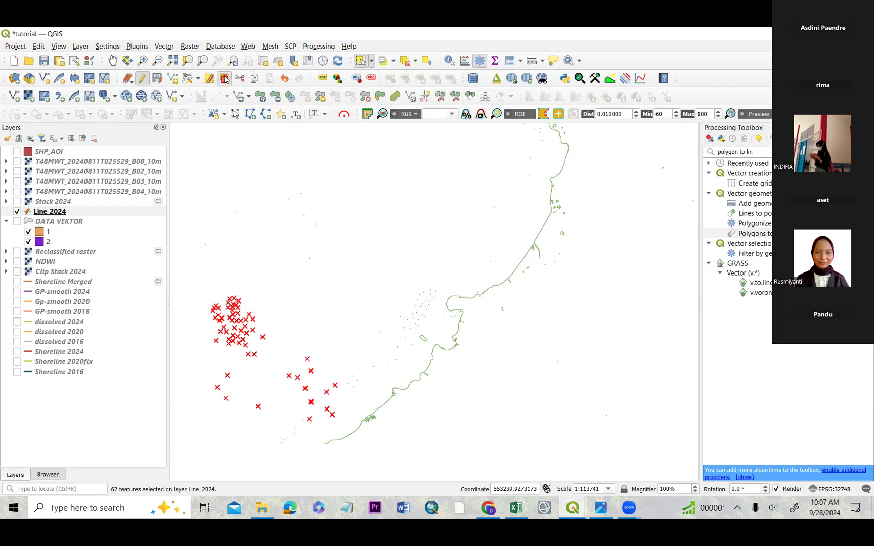
{"action": "left_click", "coordinate": [224, 78]}
{"action": "left_click", "coordinate": [476, 287]}
Step: Delete two batches of small closed outlines just inland of the southwestern coast from the Line_2024 layer
{"action": "left_click_drag", "start_coordinate": [453, 250], "coordinate": [467, 179]}
{"action": "scroll", "coordinate": [258, 187], "scroll_direction": "up", "scroll_amount": 4}
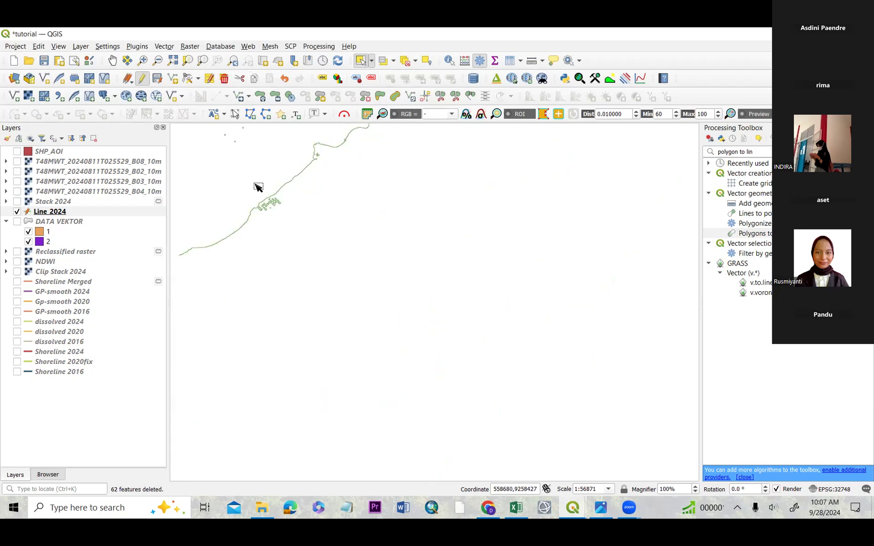
{"action": "left_click_drag", "start_coordinate": [280, 198], "coordinate": [385, 254]}
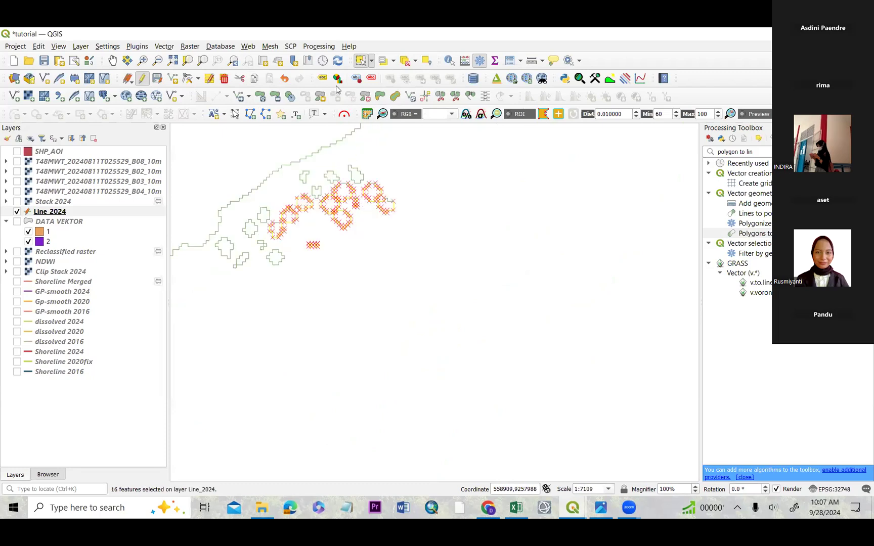
{"action": "left_click", "coordinate": [224, 79]}
{"action": "left_click", "coordinate": [475, 287]}
{"action": "scroll", "coordinate": [389, 223], "scroll_direction": "down", "scroll_amount": 1}
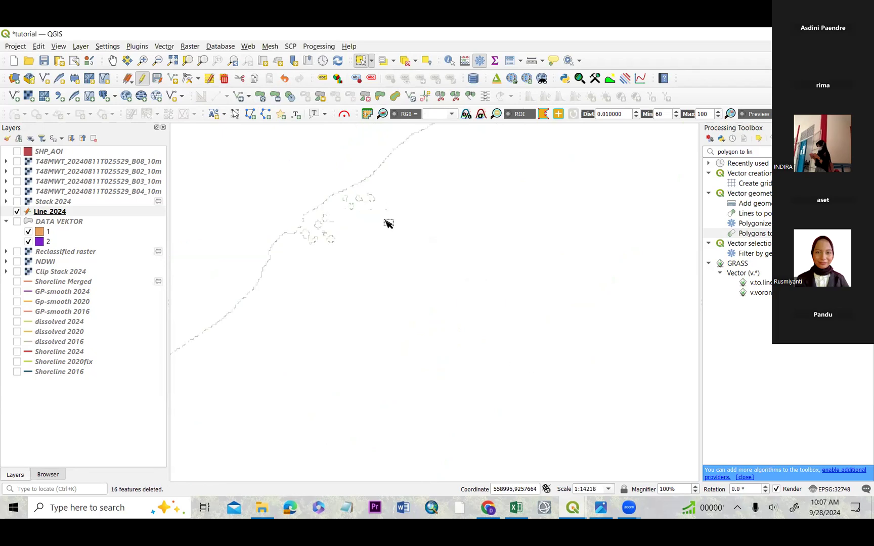
{"action": "left_click_drag", "start_coordinate": [329, 237], "coordinate": [394, 255]}
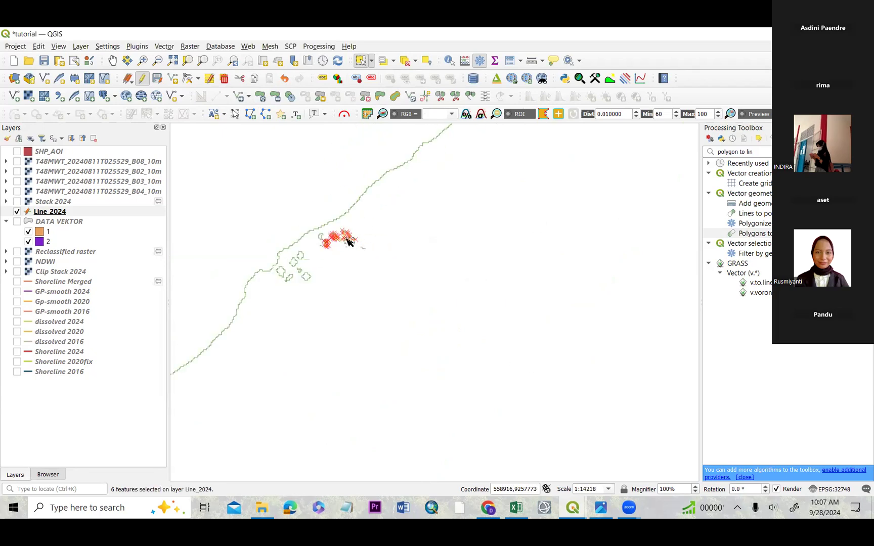
{"action": "left_click", "coordinate": [224, 78]}
{"action": "left_click", "coordinate": [476, 287]}
Step: Examine the Line_2024 coastline up to the northern headland for remaining stray outlines on both sides
{"action": "scroll", "coordinate": [362, 168], "scroll_direction": "down", "scroll_amount": 3}
{"action": "left_click", "coordinate": [112, 60]}
{"action": "left_click_drag", "start_coordinate": [410, 221], "coordinate": [373, 288]}
{"action": "left_click_drag", "start_coordinate": [356, 254], "coordinate": [326, 363]}
{"action": "left_click_drag", "start_coordinate": [329, 154], "coordinate": [288, 233]}
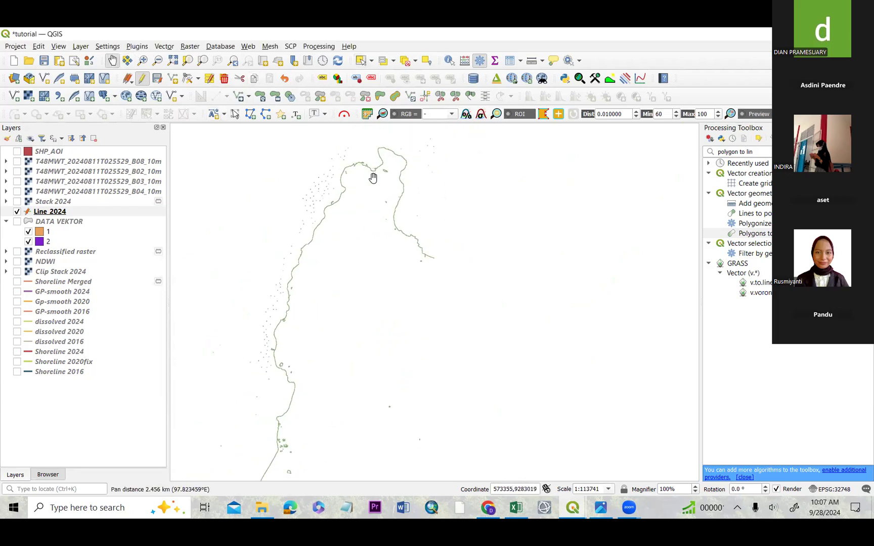
{"action": "scroll", "coordinate": [312, 210], "scroll_direction": "down", "scroll_amount": 1}
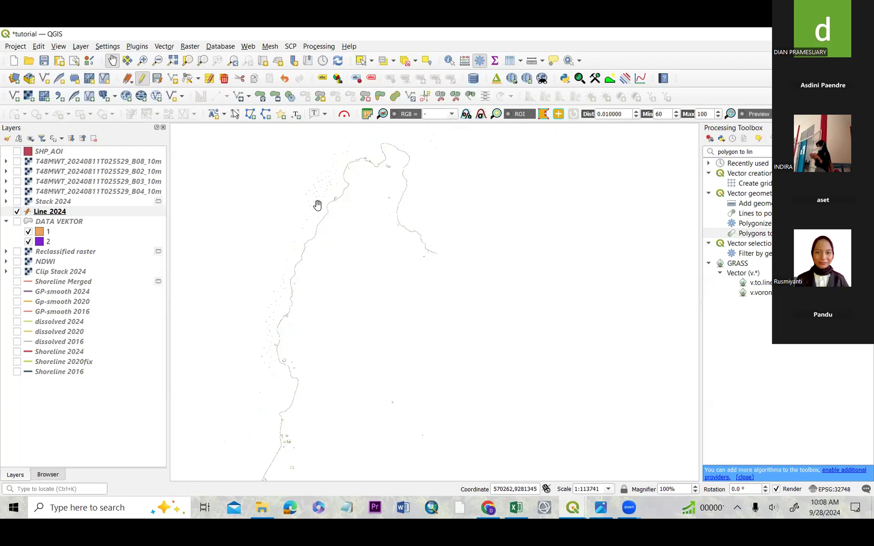
{"action": "left_click_drag", "start_coordinate": [310, 221], "coordinate": [370, 260]}
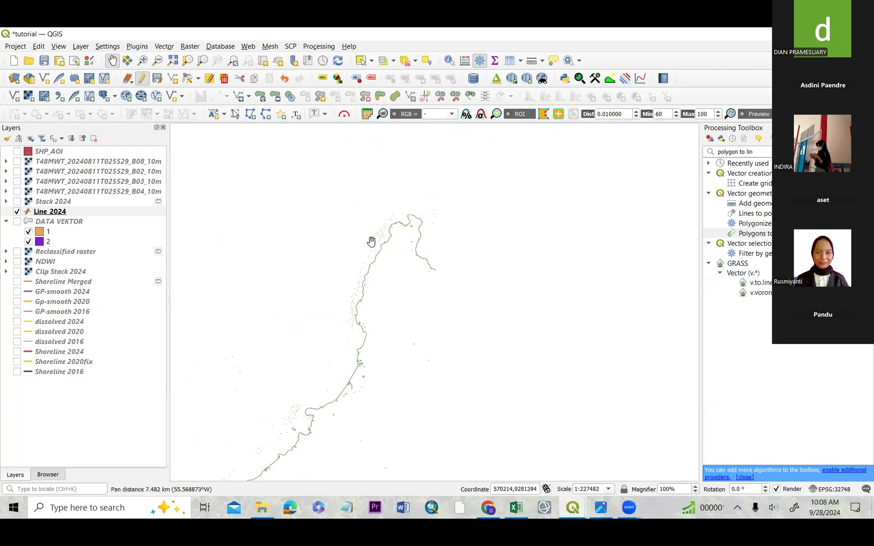
{"action": "scroll", "coordinate": [396, 228], "scroll_direction": "up", "scroll_amount": 2}
{"action": "left_click_drag", "start_coordinate": [402, 252], "coordinate": [397, 255]}
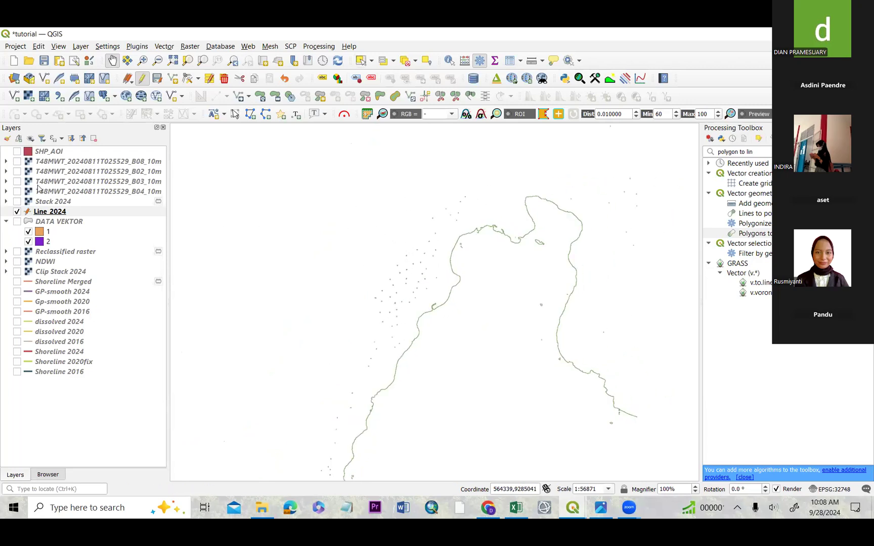
Step: Stop editing the Line_2024 layer and save its changes
{"action": "left_click", "coordinate": [35, 214]}
{"action": "left_click", "coordinate": [142, 78]}
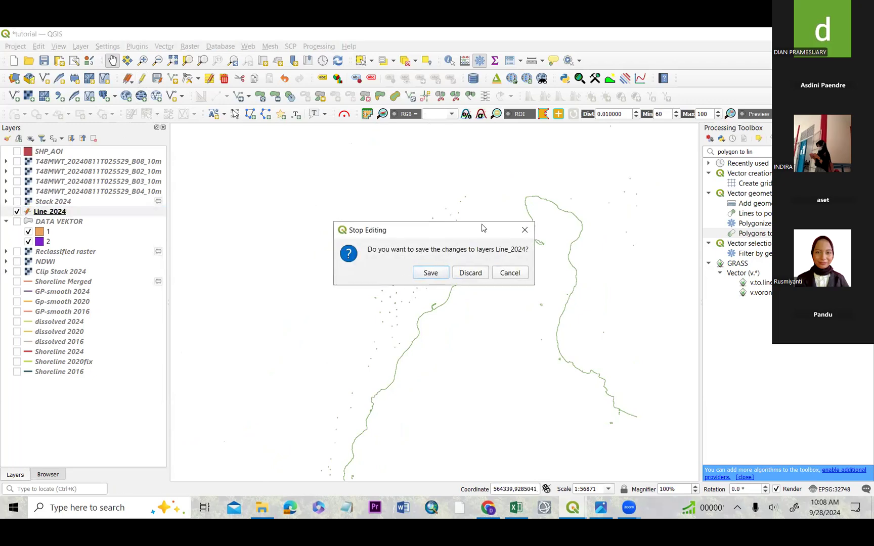
{"action": "left_click_drag", "start_coordinate": [487, 228], "coordinate": [474, 226]}
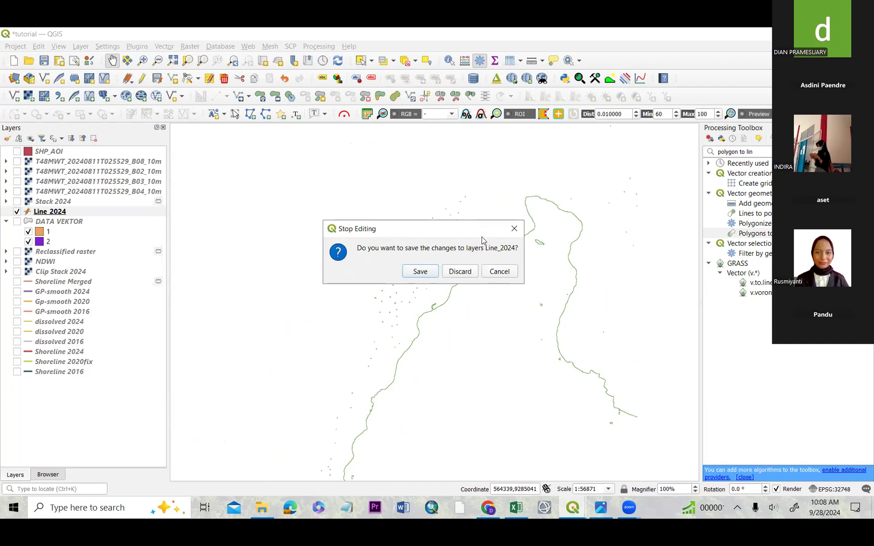
{"action": "left_click", "coordinate": [421, 271]}
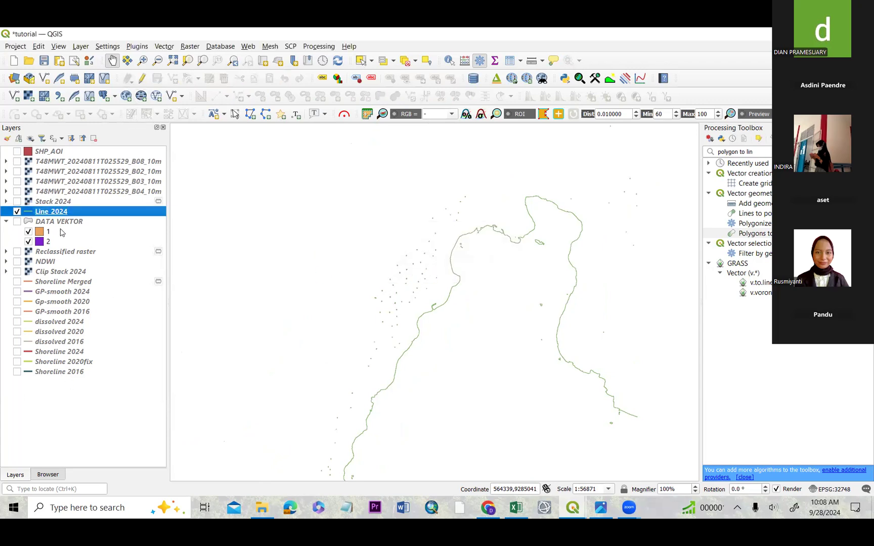
Step: Hide the Line_2024 layer and show the finished Shoreline 2024 layer
{"action": "left_click", "coordinate": [17, 212]}
{"action": "left_click", "coordinate": [17, 352]}
{"action": "scroll", "coordinate": [304, 322], "scroll_direction": "down", "scroll_amount": 2}
{"action": "scroll", "coordinate": [312, 324], "scroll_direction": "up", "scroll_amount": 2}
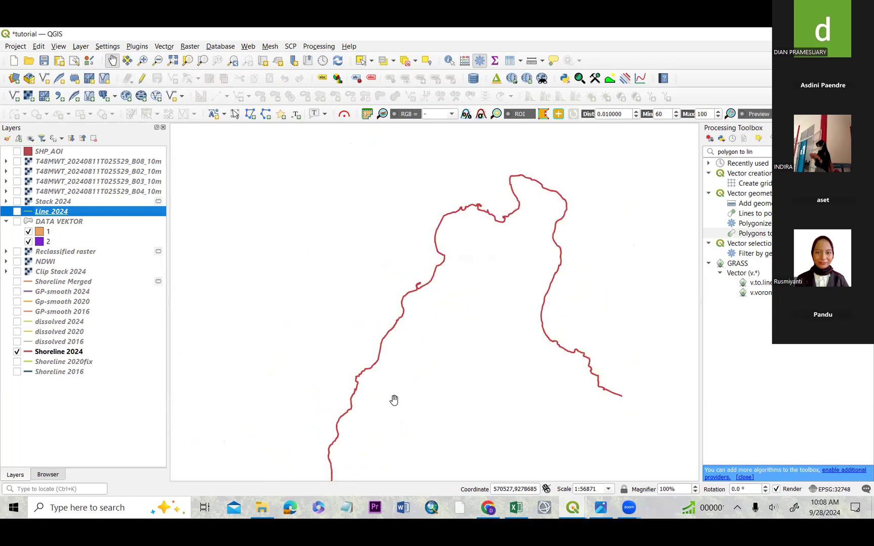
Step: Examine the Shoreline 2024 line closely along the western coast and around the northern headland
{"action": "left_click_drag", "start_coordinate": [387, 359], "coordinate": [393, 287]}
{"action": "scroll", "coordinate": [387, 276], "scroll_direction": "down", "scroll_amount": 1}
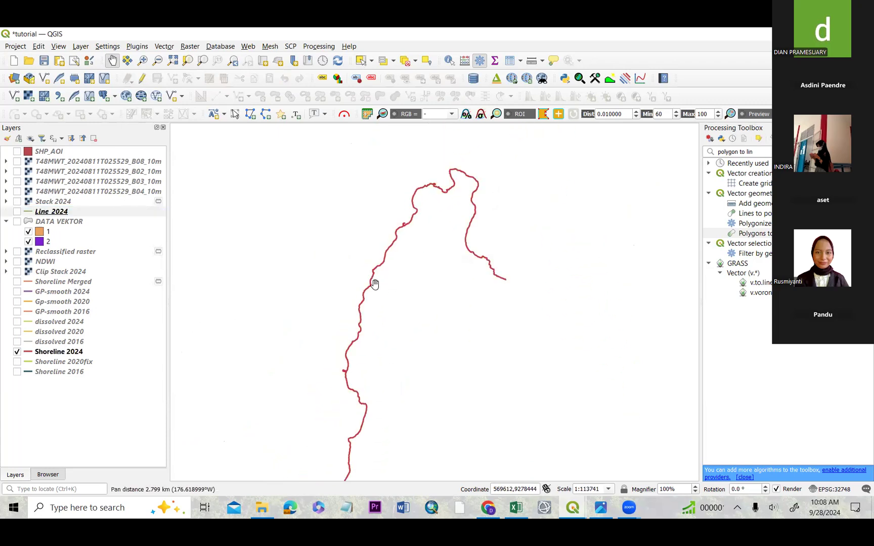
{"action": "scroll", "coordinate": [374, 284], "scroll_direction": "up", "scroll_amount": 2}
{"action": "scroll", "coordinate": [337, 340], "scroll_direction": "up", "scroll_amount": 2}
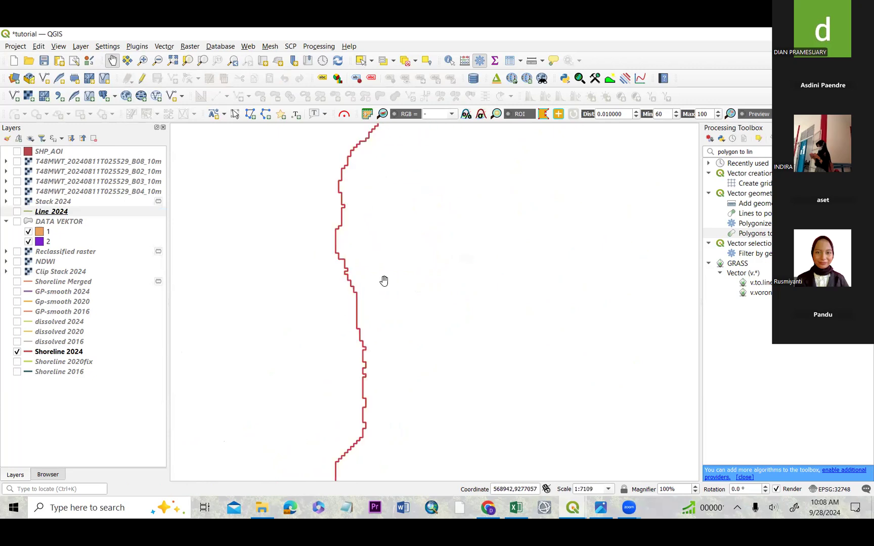
{"action": "scroll", "coordinate": [380, 332], "scroll_direction": "down", "scroll_amount": 2}
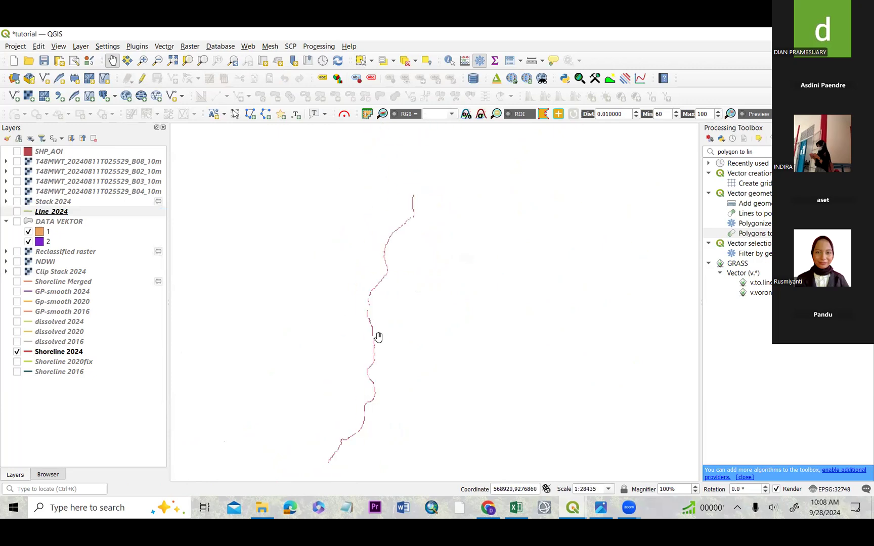
{"action": "left_click_drag", "start_coordinate": [374, 318], "coordinate": [391, 227]}
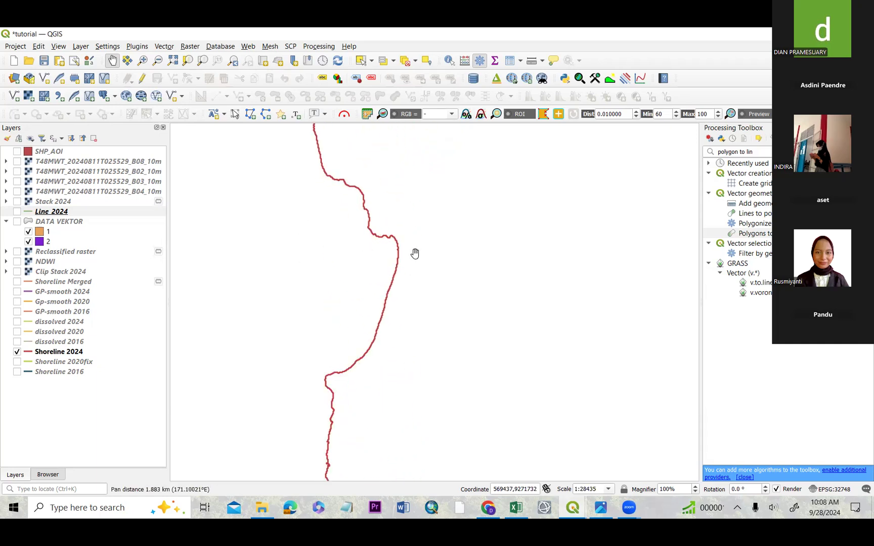
{"action": "left_click_drag", "start_coordinate": [342, 395], "coordinate": [186, 467]}
{"action": "scroll", "coordinate": [275, 398], "scroll_direction": "down", "scroll_amount": 3}
{"action": "scroll", "coordinate": [339, 181], "scroll_direction": "up", "scroll_amount": 1}
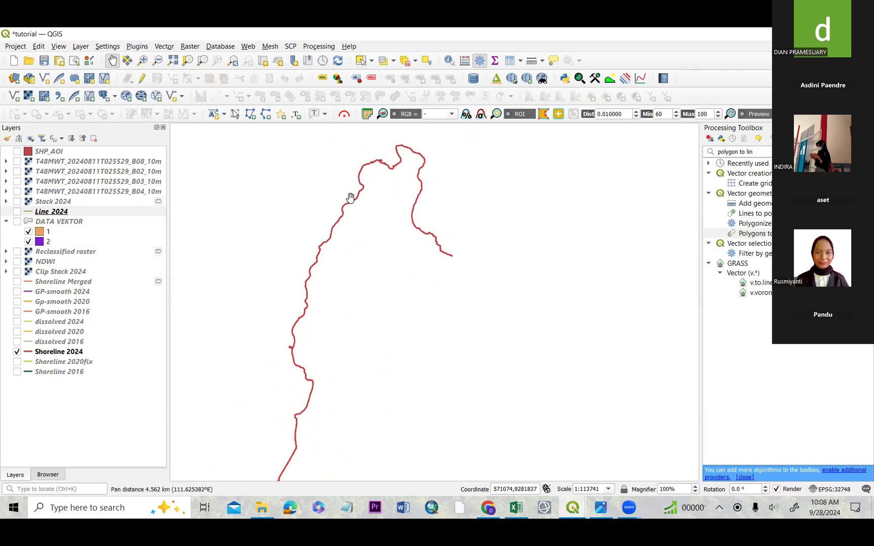
{"action": "left_click_drag", "start_coordinate": [350, 199], "coordinate": [321, 215]}
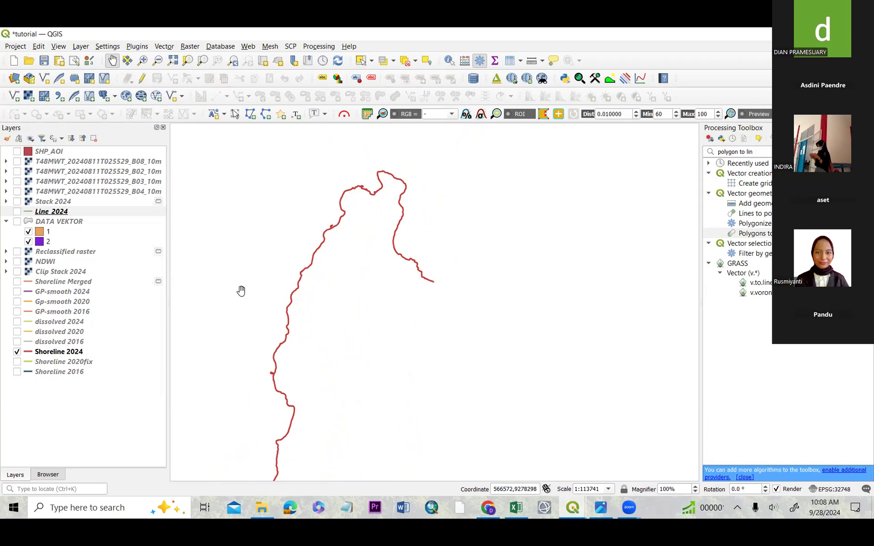
{"action": "scroll", "coordinate": [303, 258], "scroll_direction": "up", "scroll_amount": 2}
{"action": "scroll", "coordinate": [318, 237], "scroll_direction": "down", "scroll_amount": 4}
{"action": "scroll", "coordinate": [334, 225], "scroll_direction": "up", "scroll_amount": 3}
{"action": "left_click_drag", "start_coordinate": [341, 220], "coordinate": [325, 244]}
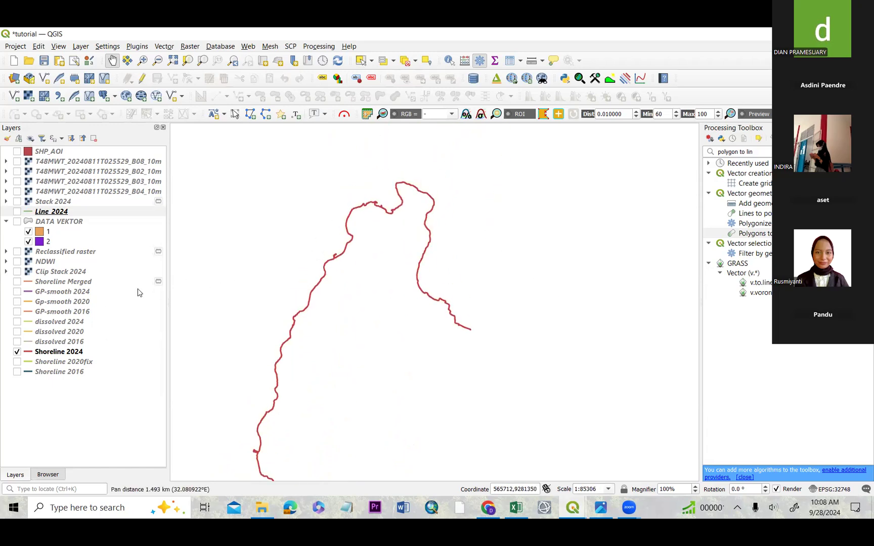
{"action": "scroll", "coordinate": [298, 227], "scroll_direction": "up", "scroll_amount": 1}
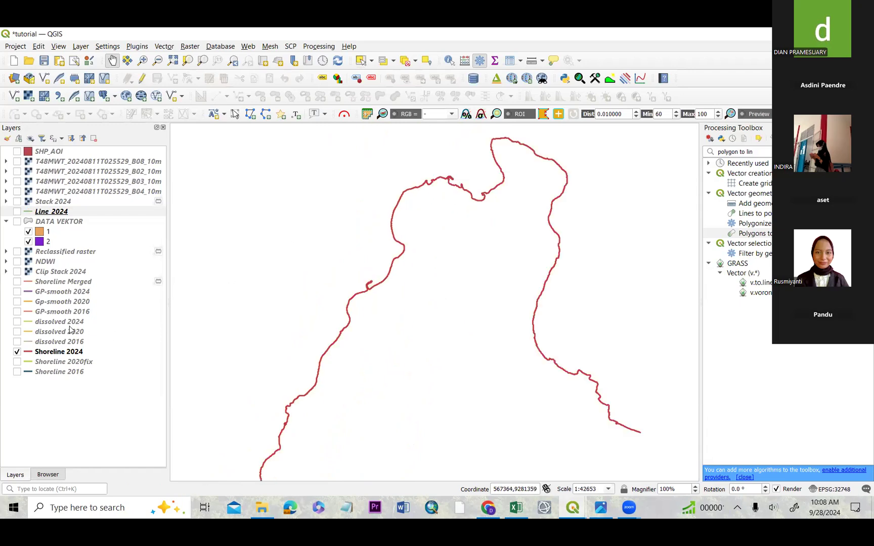
Step: Check the features in the Shoreline 2024 layer's attribute table, and close the table
{"action": "left_click", "coordinate": [64, 353]}
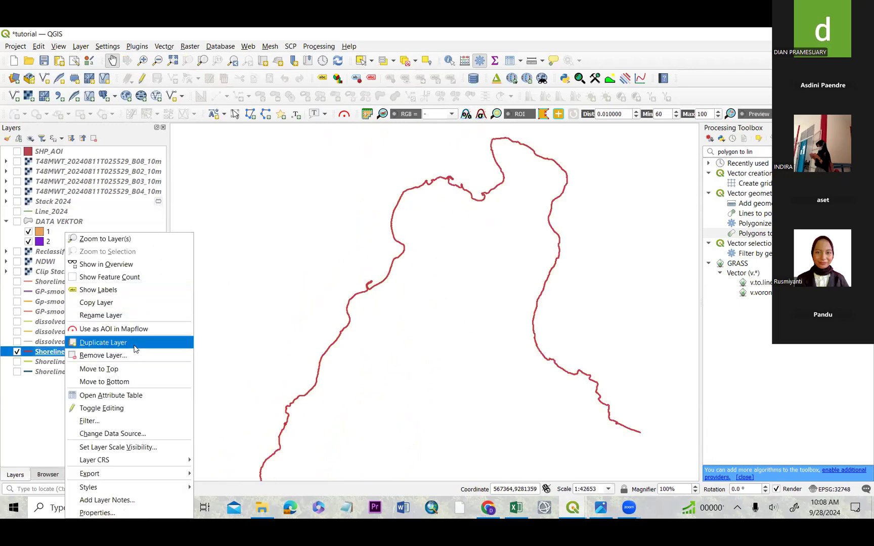
{"action": "left_click", "coordinate": [146, 401]}
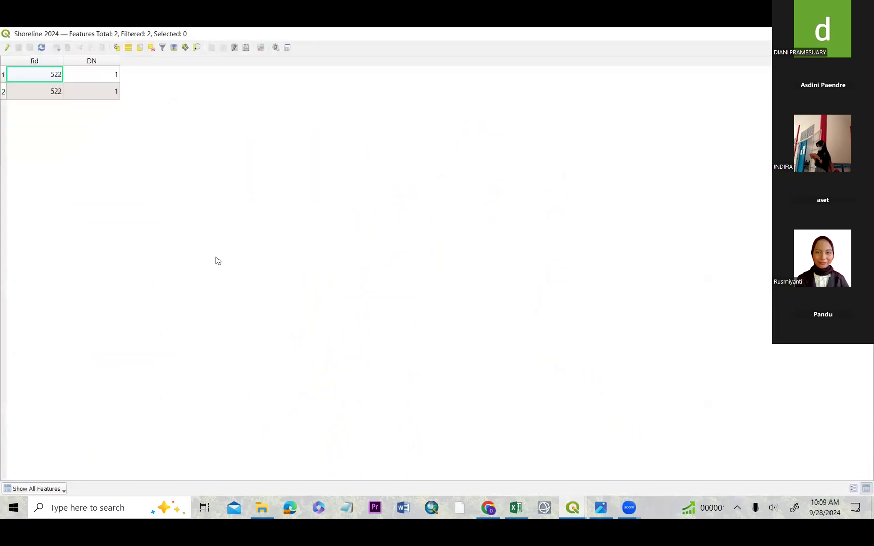
{"action": "left_click", "coordinate": [100, 91]}
{"action": "right_click", "coordinate": [100, 91]}
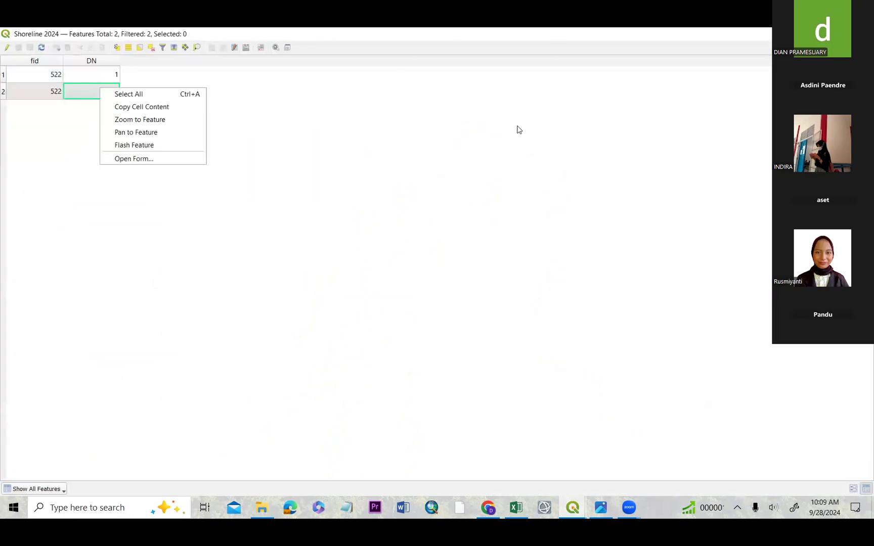
{"action": "left_click", "coordinate": [690, 78]}
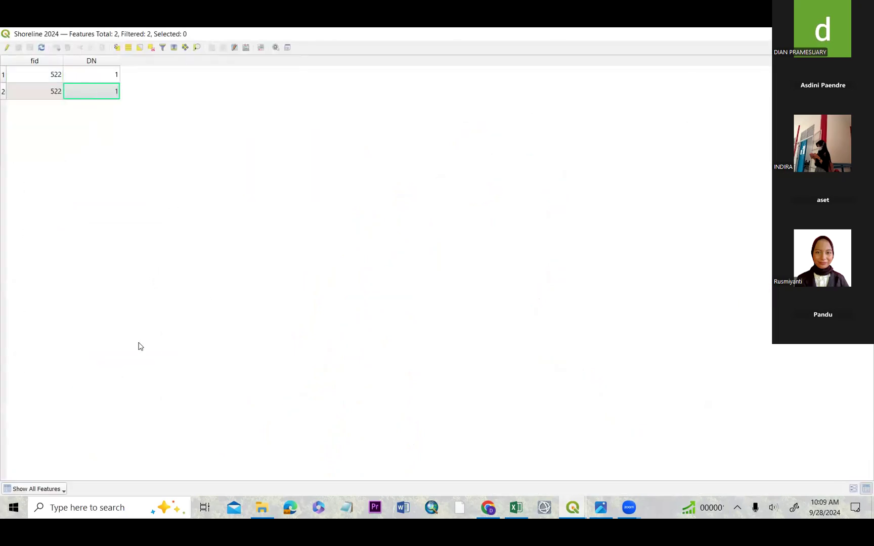
{"action": "key", "text": "alt+F4"}
Step: Check the features in the Shoreline 2020fix layer's attribute table, and return to the map
{"action": "left_click", "coordinate": [62, 372]}
{"action": "left_click", "coordinate": [70, 362]}
{"action": "right_click", "coordinate": [70, 362]}
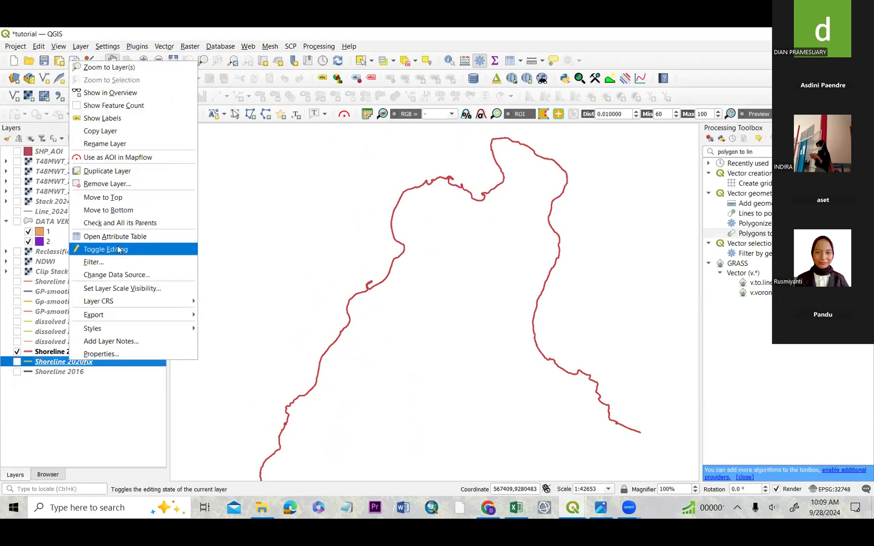
{"action": "left_click", "coordinate": [127, 233]}
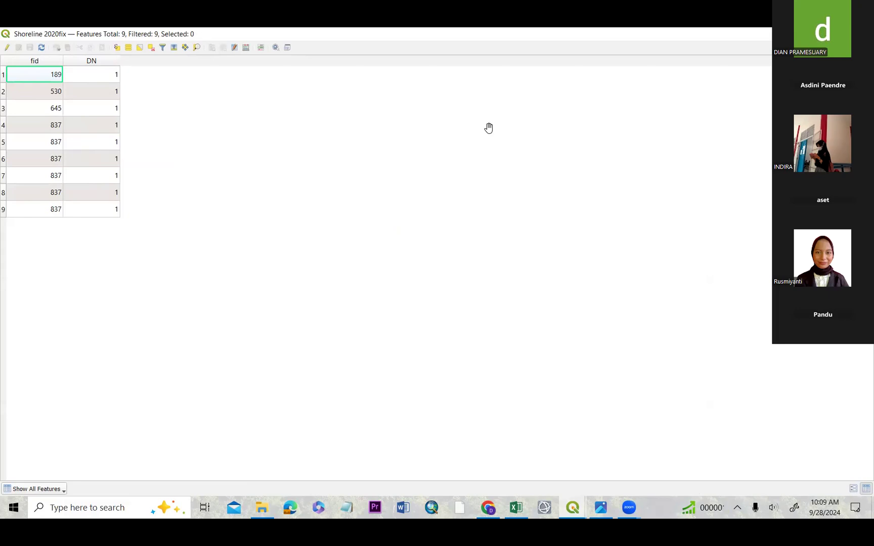
{"action": "key", "text": "alt+Tab"}
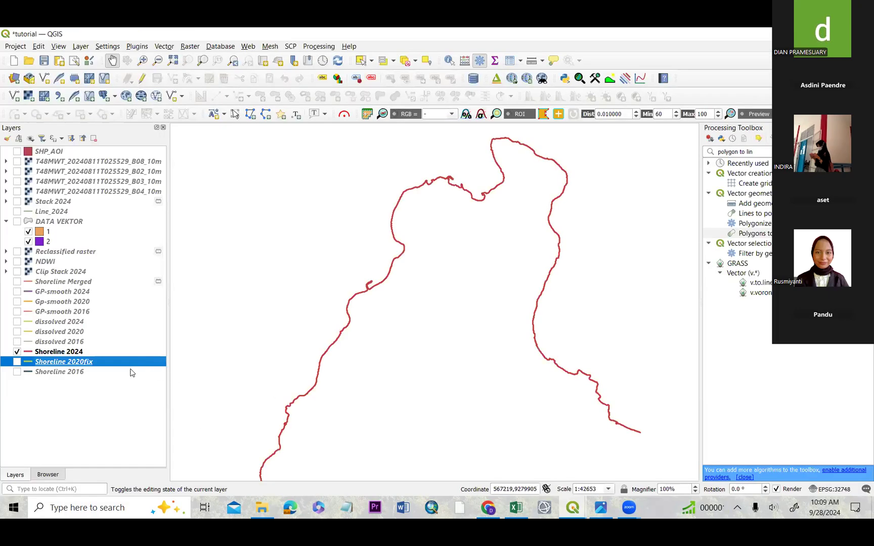
Step: Make Shoreline 2024 the active layer and search the processing algorithms for "dissol"
{"action": "left_click", "coordinate": [89, 353]}
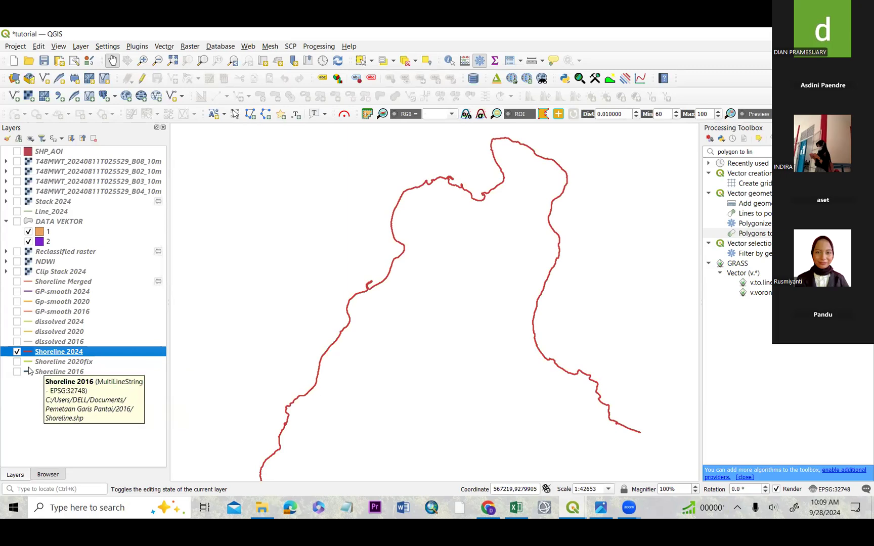
{"action": "left_click", "coordinate": [748, 152]}
{"action": "key", "text": "ctrl+a"}
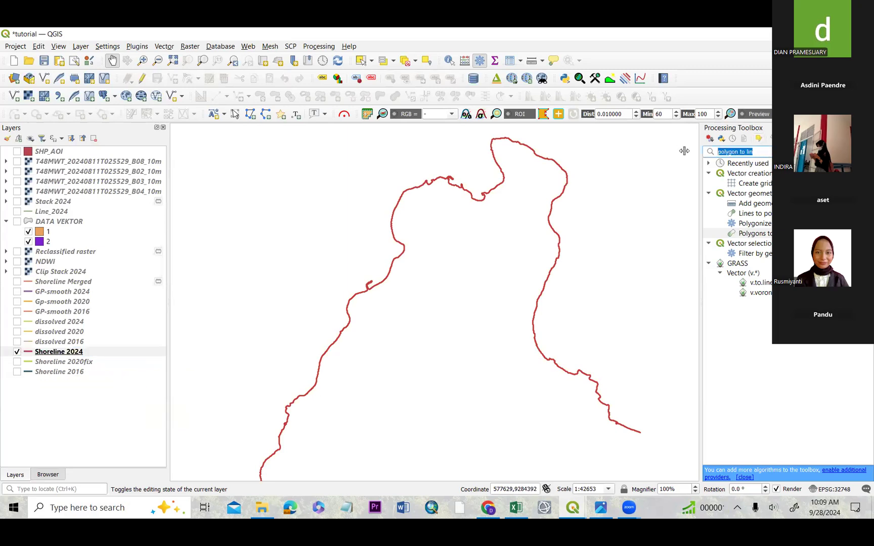
{"action": "key", "text": "BackSpace"}
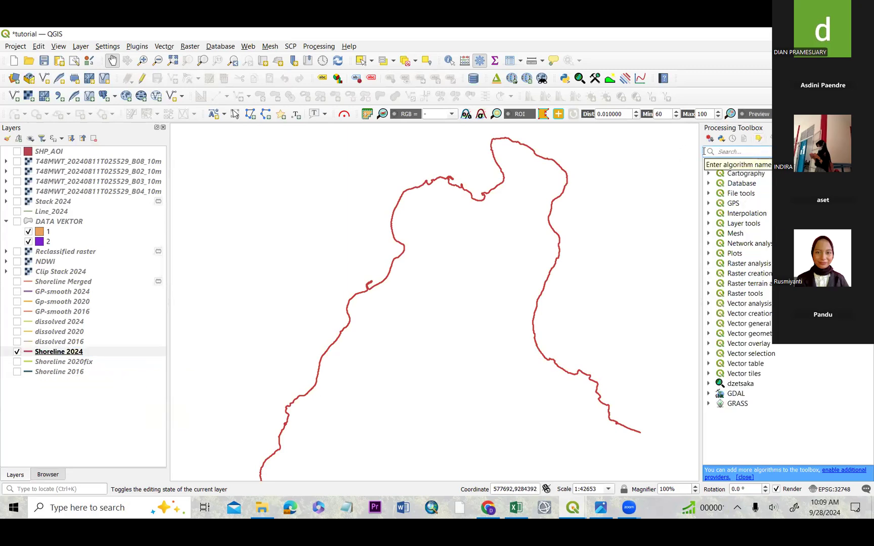
{"action": "type", "text": "dissol"}
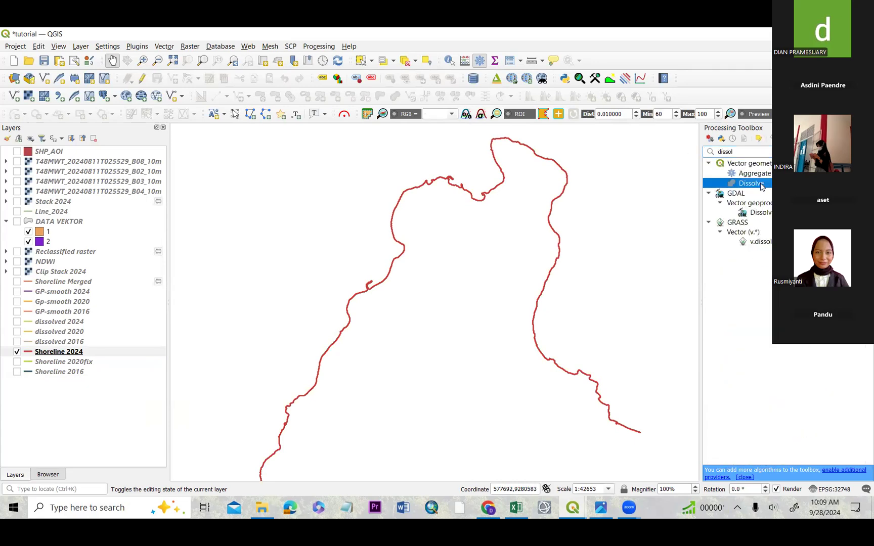
{"action": "double_click", "coordinate": [761, 183]}
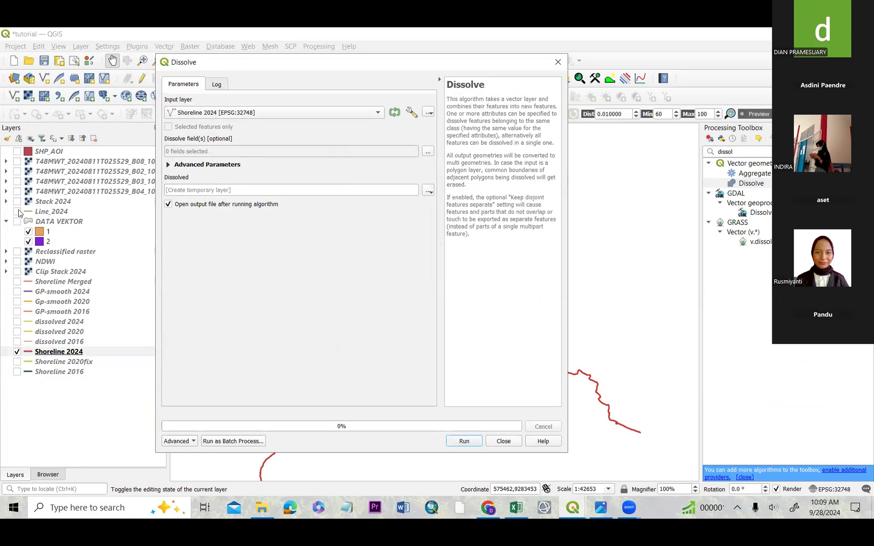
{"action": "left_click", "coordinate": [240, 112]}
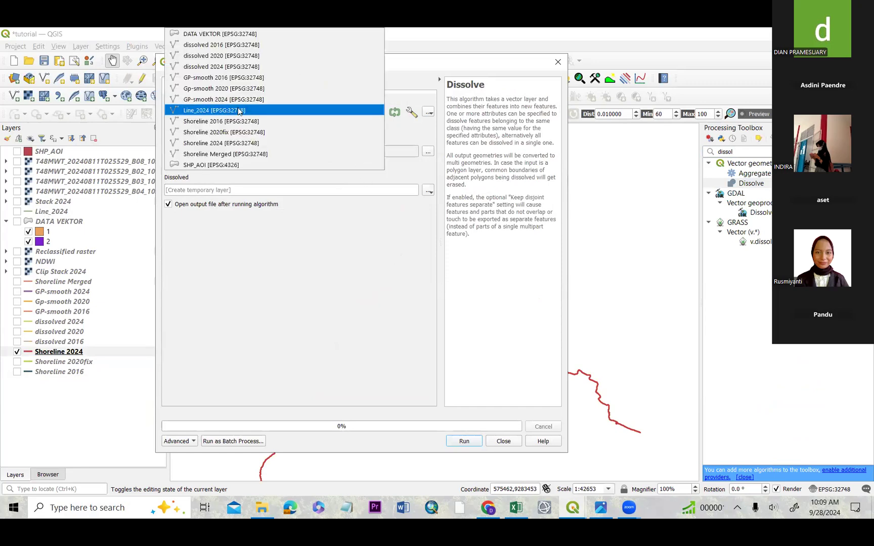
{"action": "left_click", "coordinate": [240, 111]}
{"action": "left_click", "coordinate": [558, 62]}
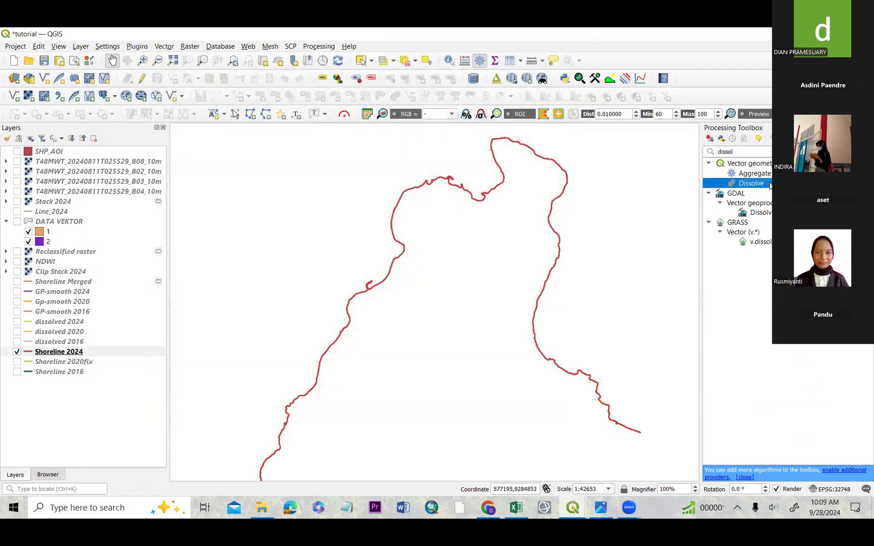
Step: Dissolve the Shoreline 2024 layer on the DN field into a temporary layer, and close the Dissolve dialog
{"action": "double_click", "coordinate": [768, 184]}
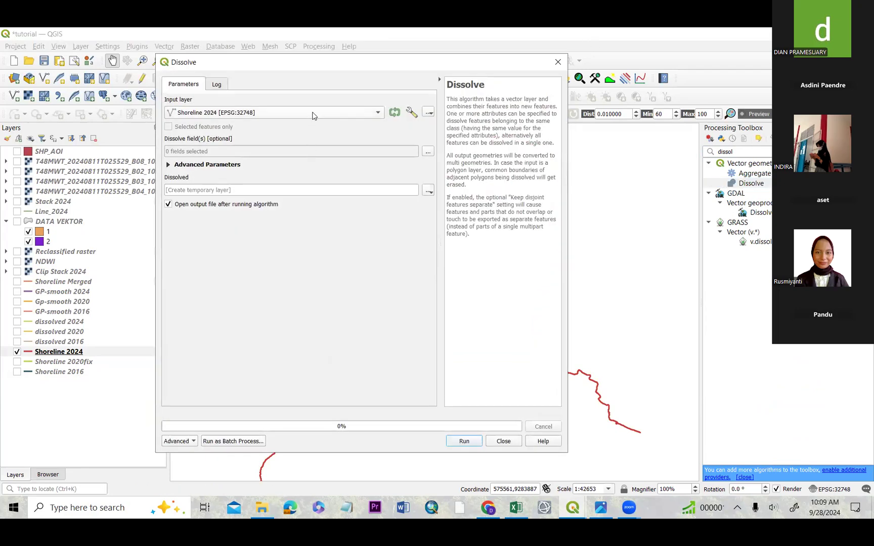
{"action": "left_click", "coordinate": [312, 116]}
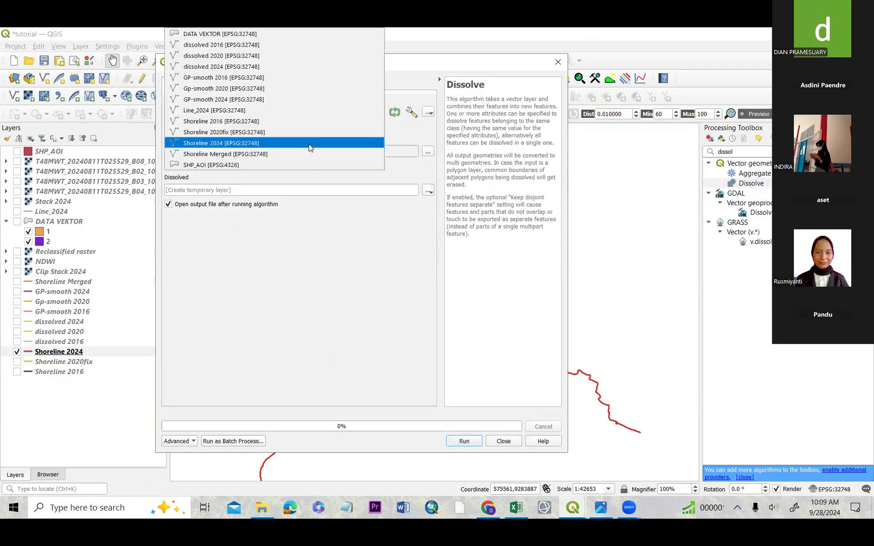
{"action": "left_click", "coordinate": [309, 143]}
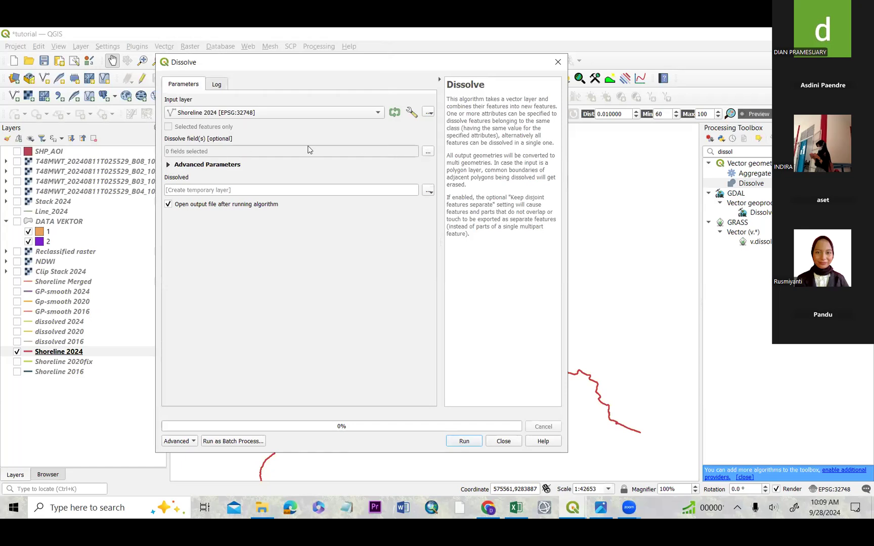
{"action": "left_click", "coordinate": [428, 153]}
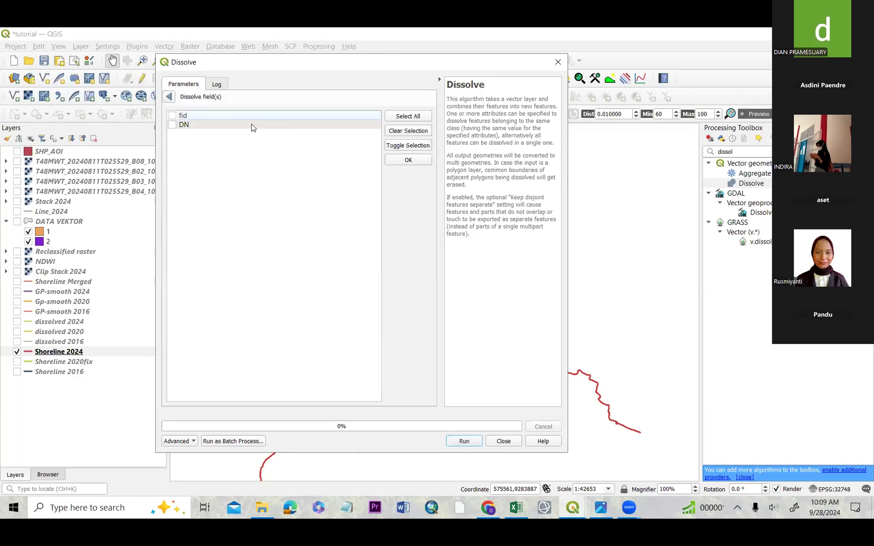
{"action": "left_click", "coordinate": [172, 125]}
{"action": "left_click", "coordinate": [409, 160]}
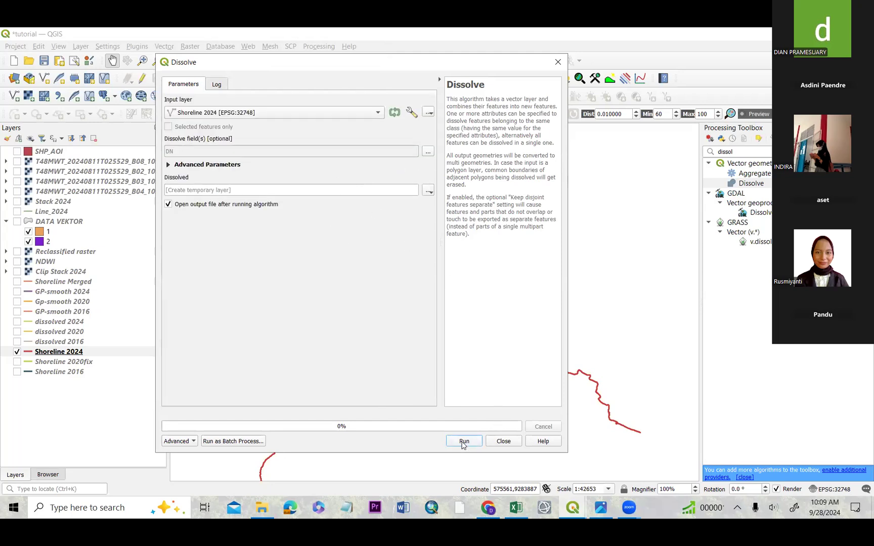
{"action": "left_click", "coordinate": [464, 441]}
{"action": "left_click", "coordinate": [503, 441]}
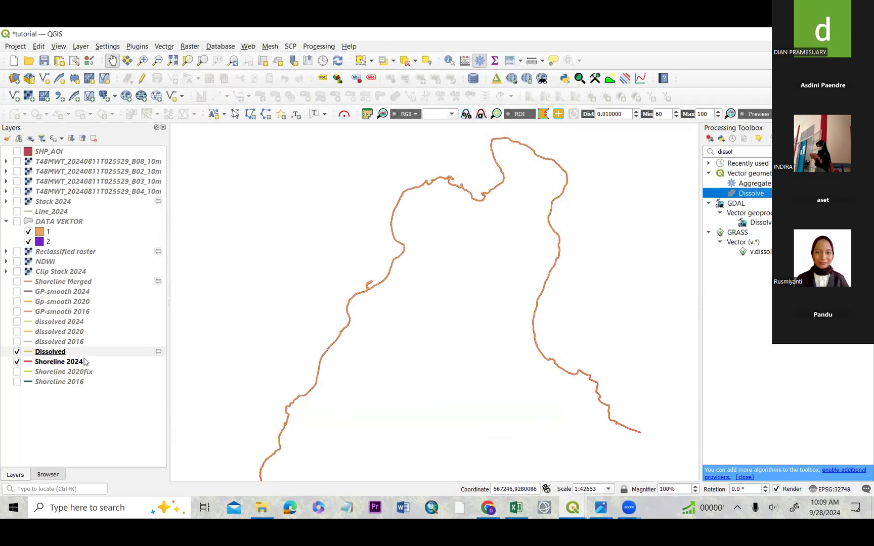
Step: Check the features in the new Dissolved layer's attribute table, and close the table
{"action": "left_click", "coordinate": [84, 353]}
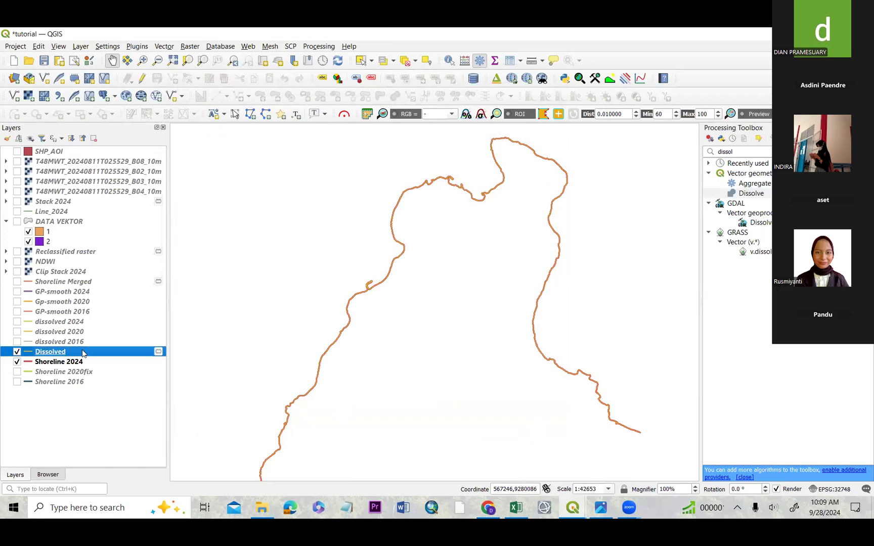
{"action": "right_click", "coordinate": [84, 353]}
{"action": "left_click", "coordinate": [137, 212]}
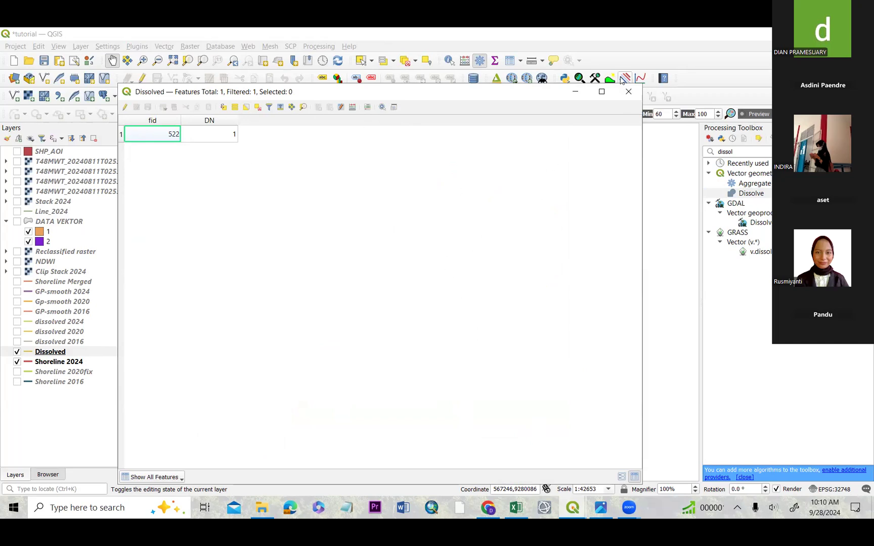
{"action": "left_click", "coordinate": [628, 91]}
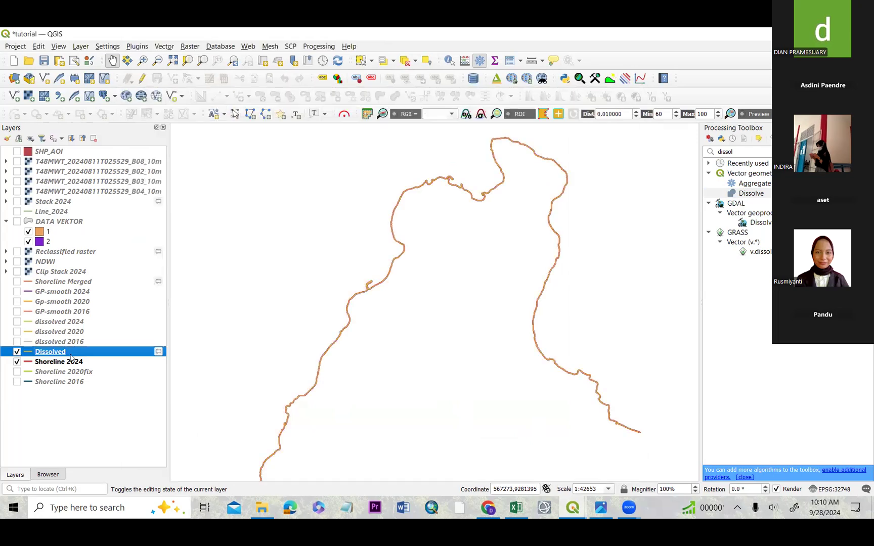
Step: Hide the Dissolved and Shoreline 2024 layers and show the dissolved 2024 layer instead
{"action": "key", "text": "space"}
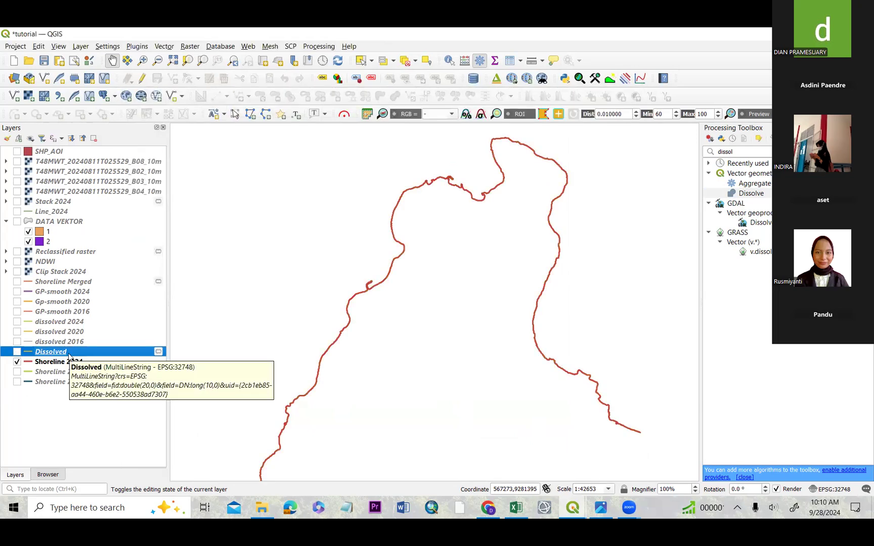
{"action": "right_click", "coordinate": [69, 356]}
{"action": "left_click_drag", "start_coordinate": [293, 263], "coordinate": [289, 249]}
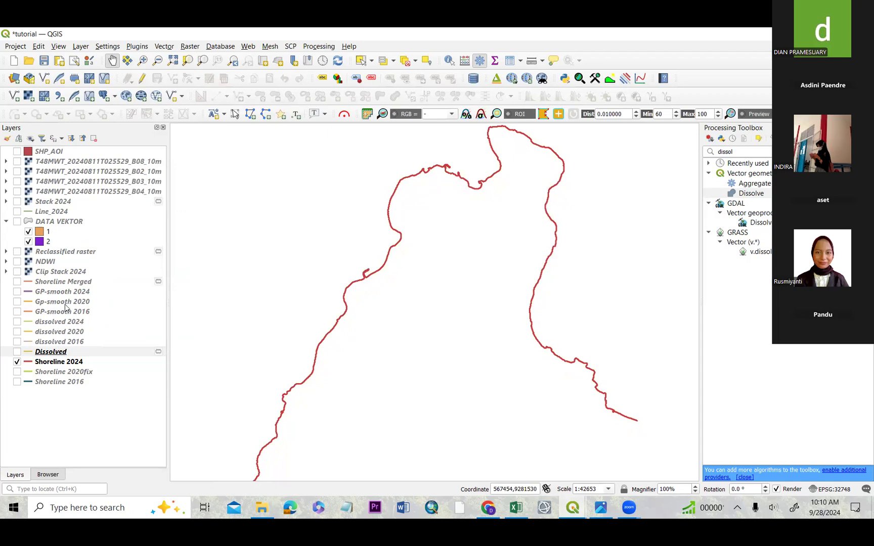
{"action": "scroll", "coordinate": [387, 221], "scroll_direction": "up", "scroll_amount": 3}
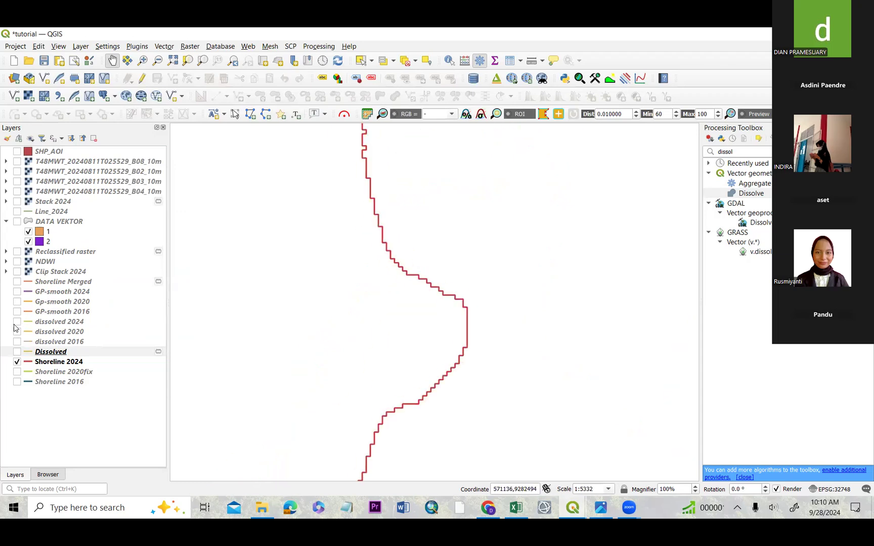
{"action": "left_click", "coordinate": [17, 322]}
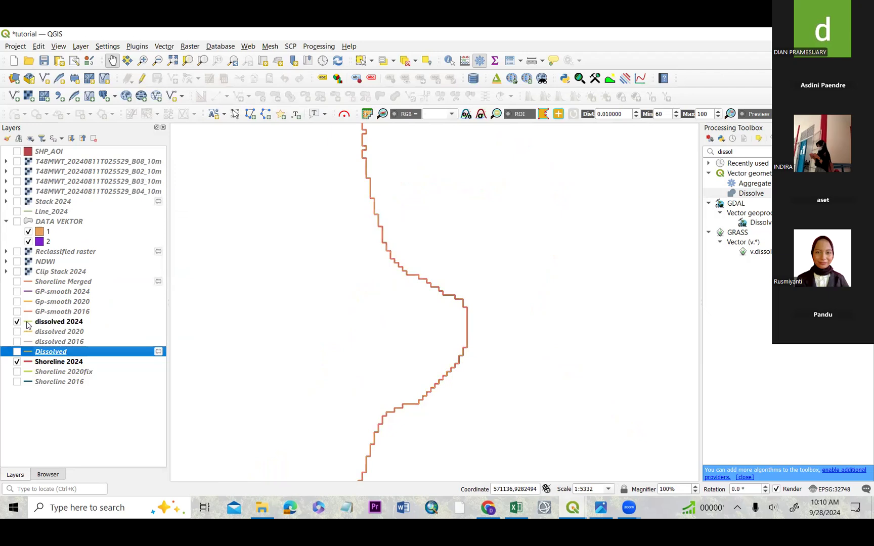
{"action": "left_click", "coordinate": [17, 362]}
Step: Examine the stair-stepped shape of the dissolved 2024 line closely along the western coast
{"action": "scroll", "coordinate": [302, 224], "scroll_direction": "up", "scroll_amount": 1}
{"action": "left_click_drag", "start_coordinate": [365, 219], "coordinate": [353, 278]}
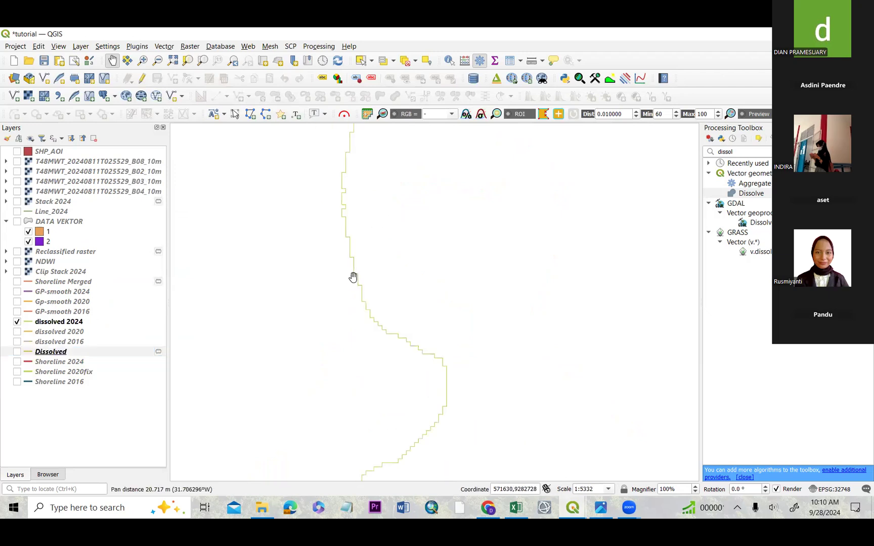
{"action": "left_click_drag", "start_coordinate": [348, 185], "coordinate": [355, 234]}
{"action": "scroll", "coordinate": [356, 195], "scroll_direction": "up", "scroll_amount": 1}
{"action": "scroll", "coordinate": [355, 282], "scroll_direction": "down", "scroll_amount": 4}
{"action": "left_click_drag", "start_coordinate": [374, 307], "coordinate": [411, 207]}
{"action": "left_click_drag", "start_coordinate": [363, 281], "coordinate": [395, 238]}
{"action": "scroll", "coordinate": [340, 276], "scroll_direction": "up", "scroll_amount": 1}
{"action": "scroll", "coordinate": [381, 354], "scroll_direction": "up", "scroll_amount": 1}
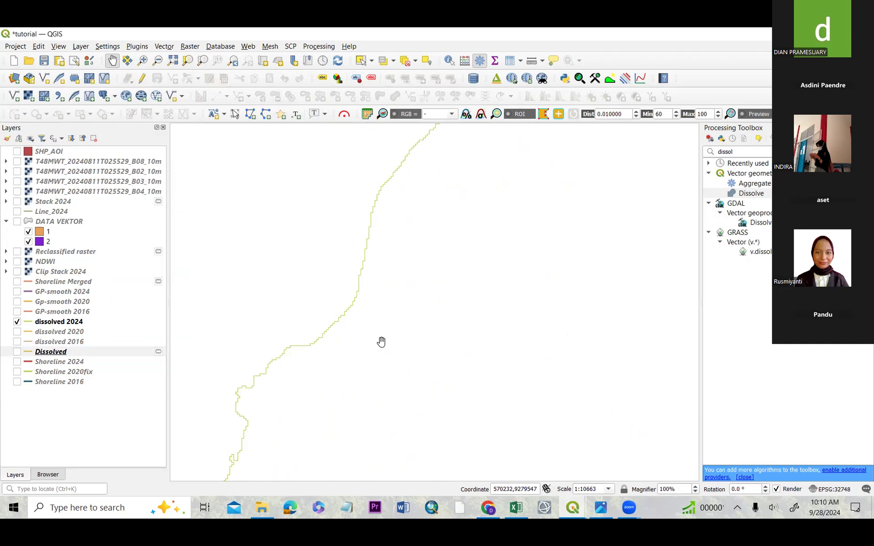
{"action": "left_click_drag", "start_coordinate": [408, 337], "coordinate": [412, 201]}
{"action": "scroll", "coordinate": [335, 248], "scroll_direction": "up", "scroll_amount": 1}
{"action": "left_click_drag", "start_coordinate": [316, 276], "coordinate": [359, 278]}
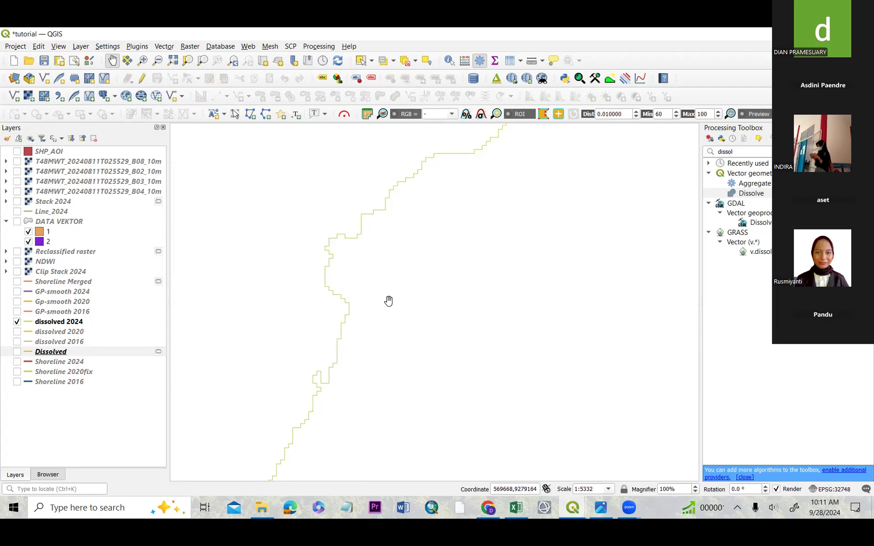
{"action": "scroll", "coordinate": [433, 231], "scroll_direction": "up", "scroll_amount": 1}
{"action": "left_click_drag", "start_coordinate": [402, 233], "coordinate": [394, 277]}
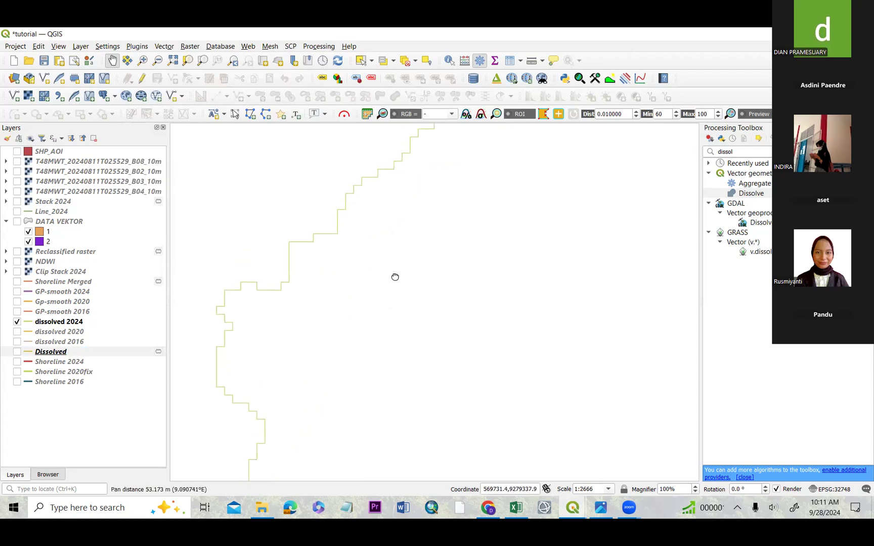
Step: Search the processing algorithms for "smoot", open Smooth, and choose Shoreline 2016 as the input layer
{"action": "left_click_drag", "start_coordinate": [739, 151], "coordinate": [654, 151]}
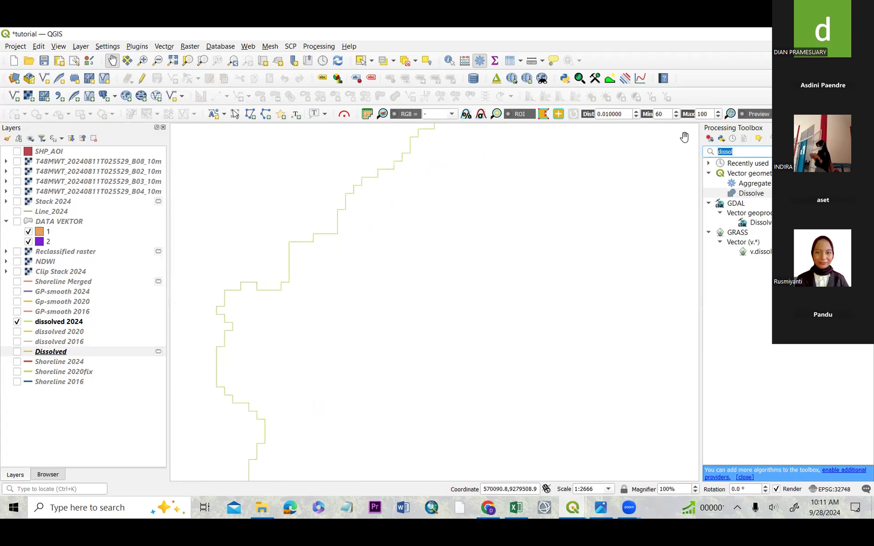
{"action": "key", "text": "BackSpace"}
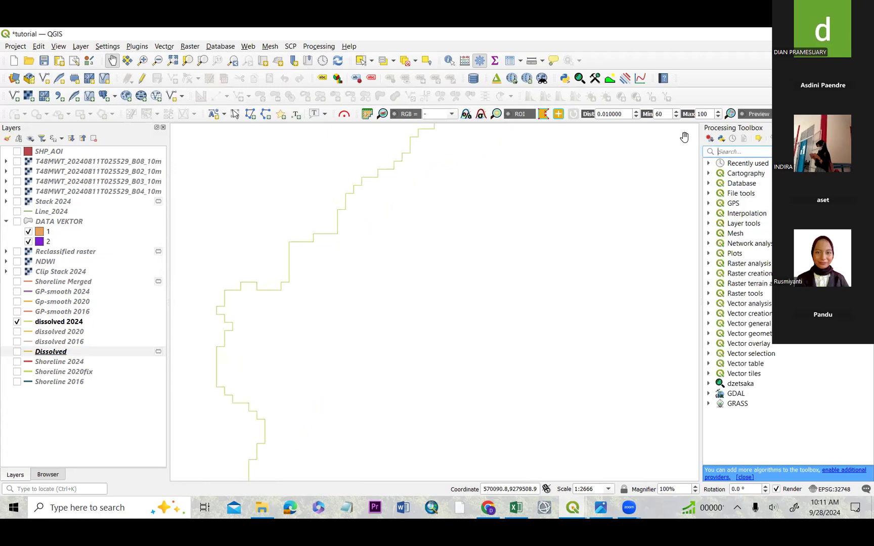
{"action": "type", "text": "smoot"}
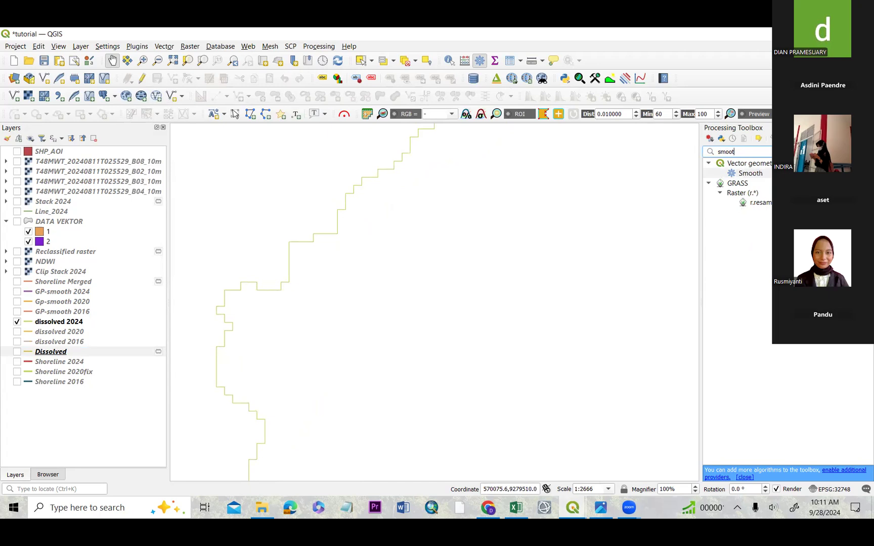
{"action": "double_click", "coordinate": [765, 180]}
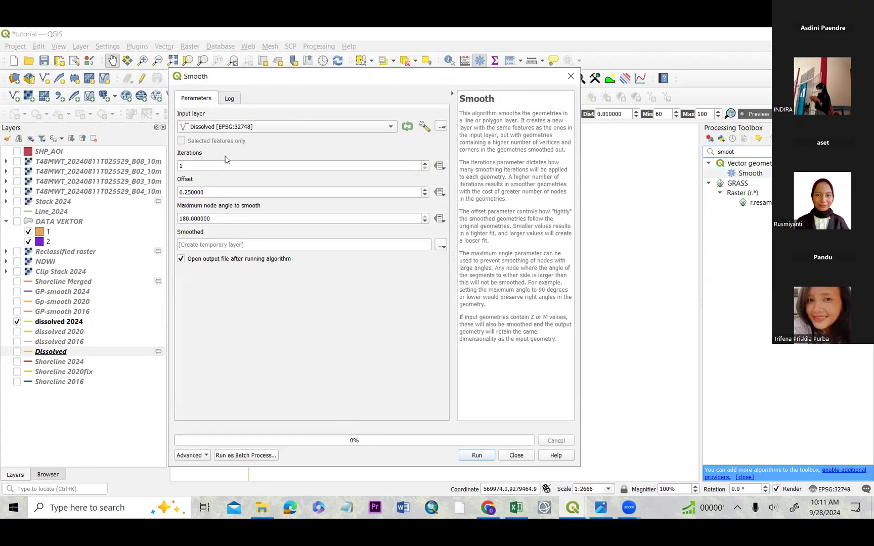
{"action": "left_click", "coordinate": [229, 129]}
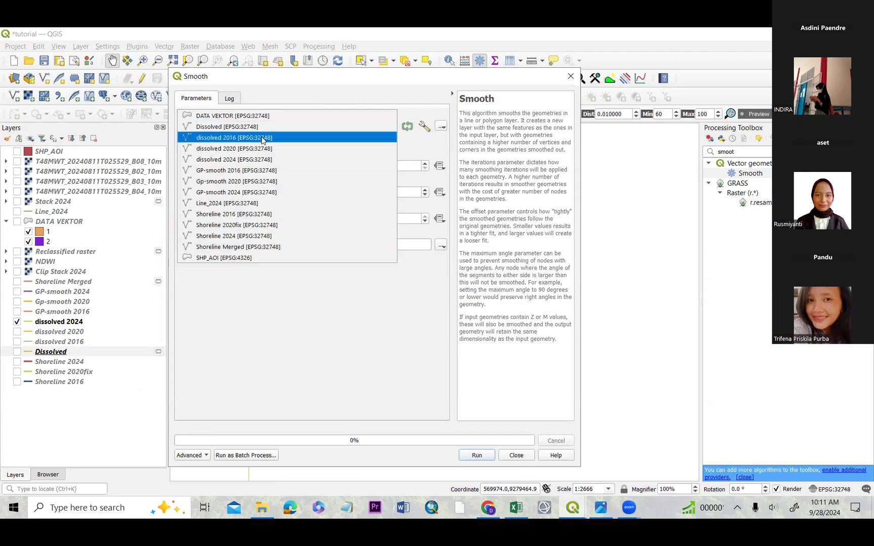
{"action": "left_click", "coordinate": [274, 215]}
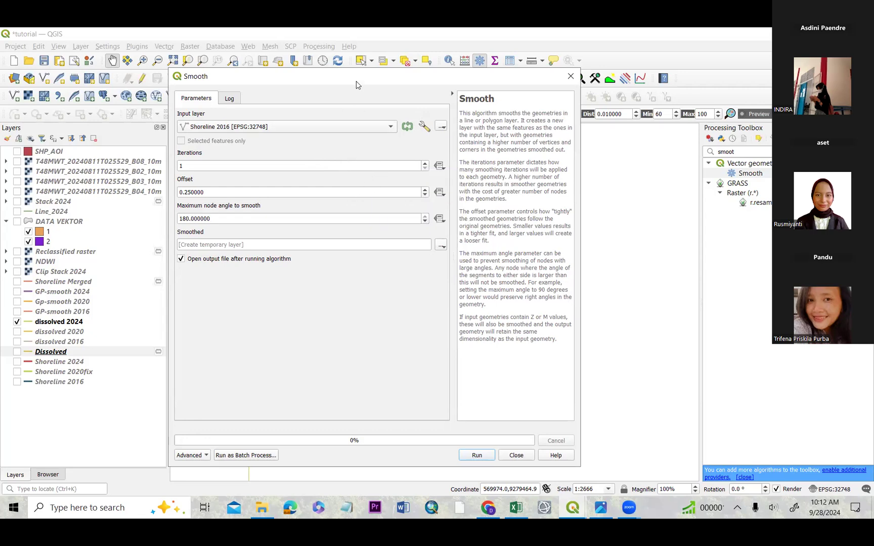
Step: Set the number of smoothing iterations to 5, keeping the whole Smooth dialog in view
{"action": "left_click_drag", "start_coordinate": [358, 87], "coordinate": [531, 210]}
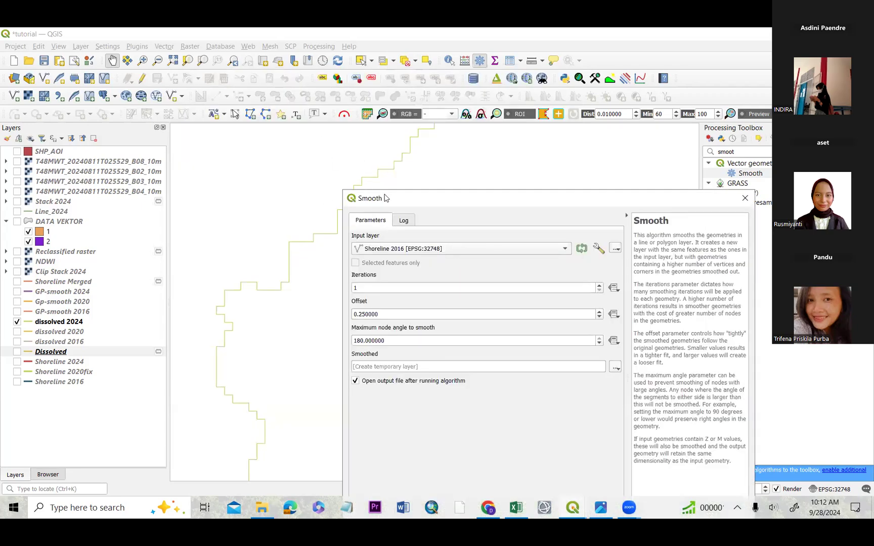
{"action": "left_click_drag", "start_coordinate": [415, 193], "coordinate": [405, 175]}
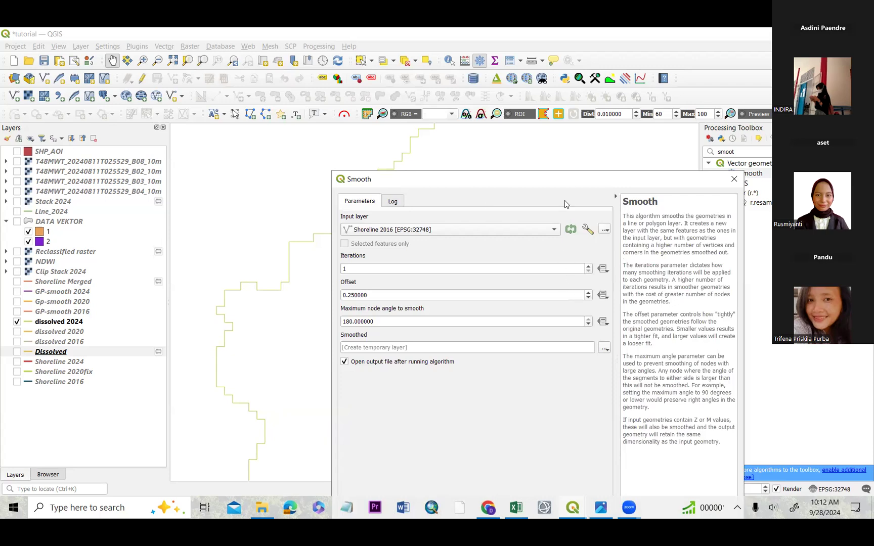
{"action": "left_click_drag", "start_coordinate": [564, 185], "coordinate": [552, 173]}
{"action": "left_click", "coordinate": [551, 260]}
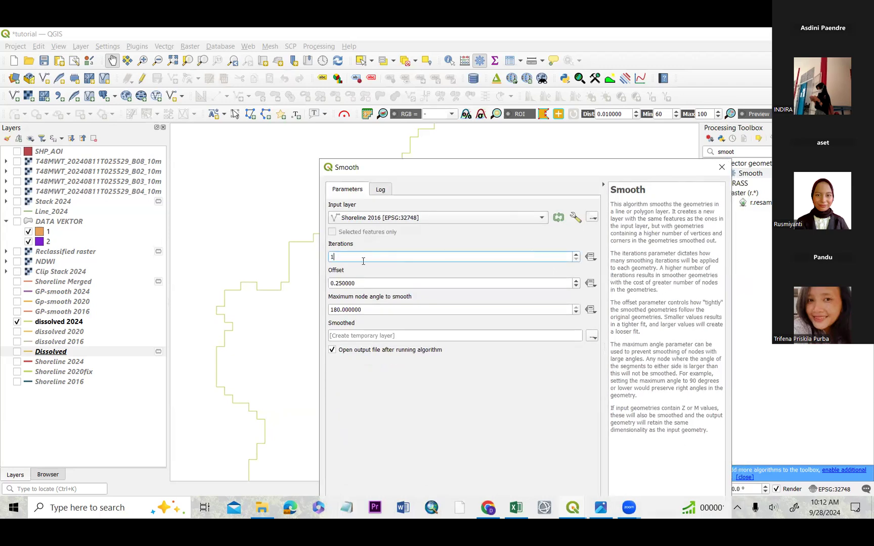
{"action": "left_click_drag", "start_coordinate": [339, 259], "coordinate": [300, 262]}
{"action": "type", "text": "5"}
{"action": "left_click_drag", "start_coordinate": [457, 174], "coordinate": [387, 96]}
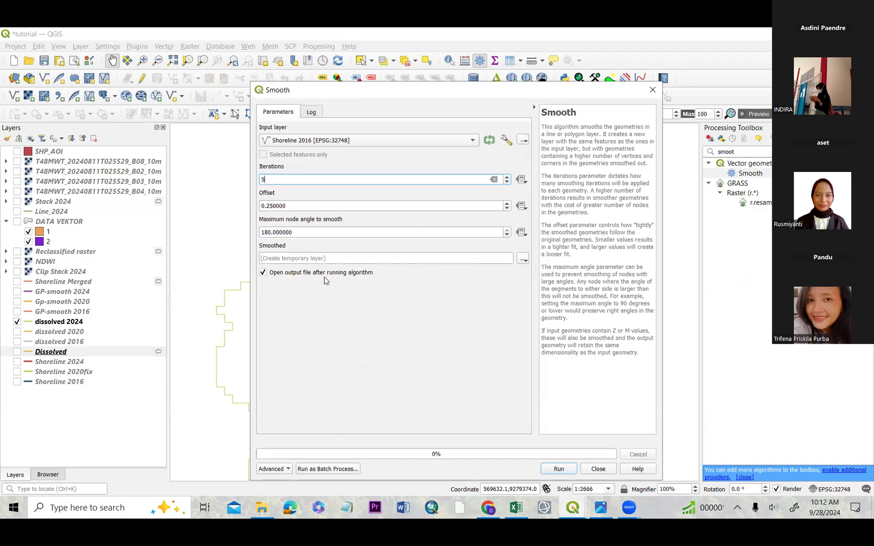
Step: Smooth the Shoreline 2016 layer with 5 iterations into a temporary layer and hide the dissolved 2024 layer
{"action": "left_click", "coordinate": [559, 470]}
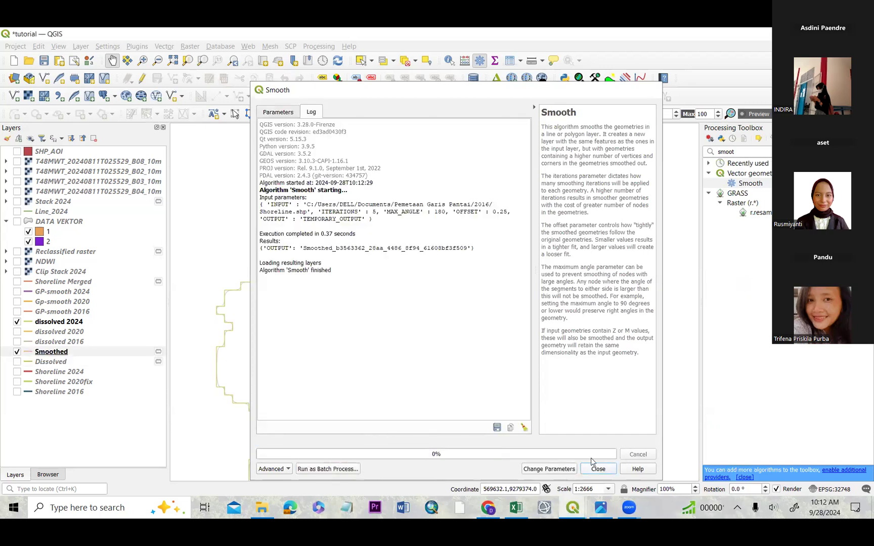
{"action": "left_click", "coordinate": [598, 469]}
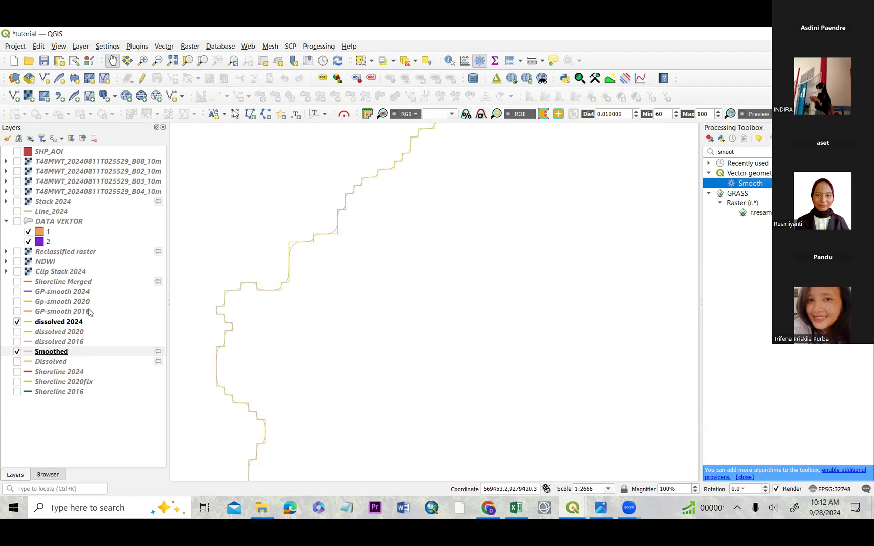
{"action": "left_click", "coordinate": [16, 324]}
Step: Examine the shape of the smoothed 2016 shoreline at several places along the coast
{"action": "scroll", "coordinate": [298, 228], "scroll_direction": "up", "scroll_amount": 2}
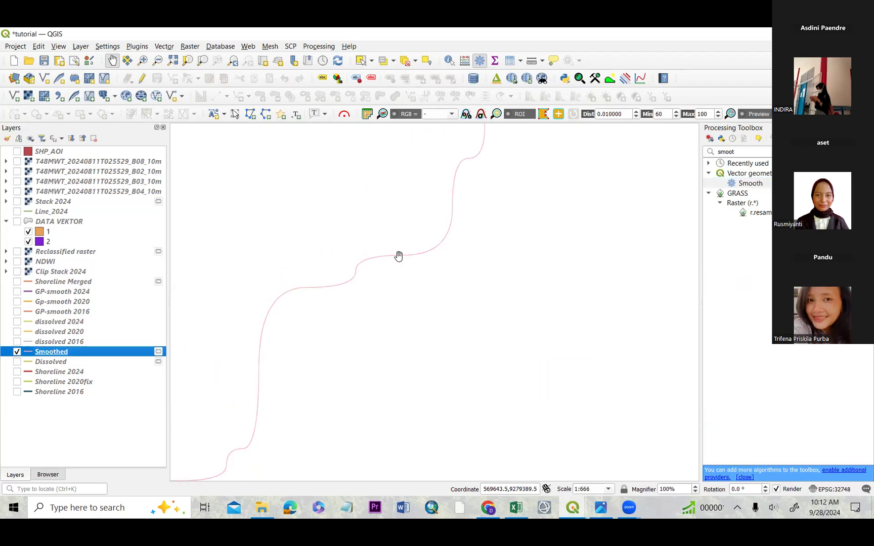
{"action": "scroll", "coordinate": [397, 287], "scroll_direction": "down", "scroll_amount": 2}
{"action": "scroll", "coordinate": [449, 217], "scroll_direction": "down", "scroll_amount": 1}
{"action": "scroll", "coordinate": [451, 207], "scroll_direction": "down", "scroll_amount": 1}
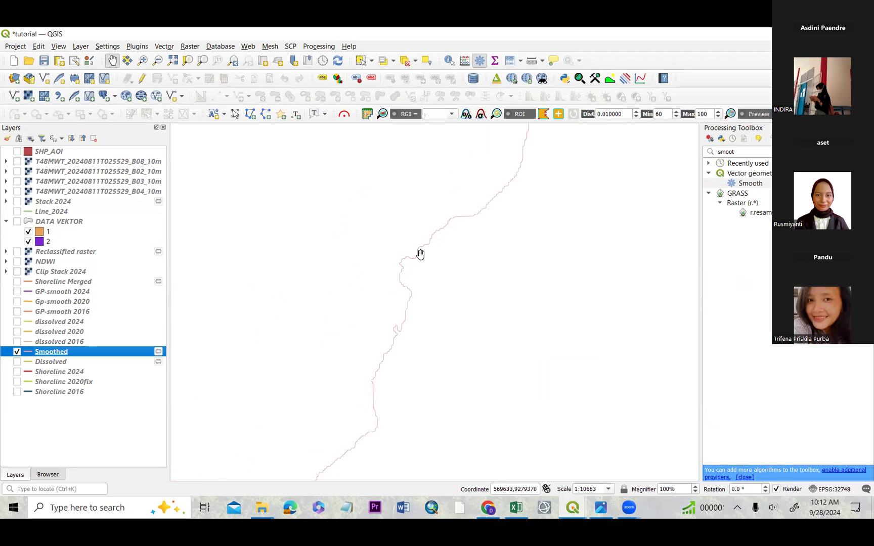
{"action": "scroll", "coordinate": [413, 261], "scroll_direction": "up", "scroll_amount": 1}
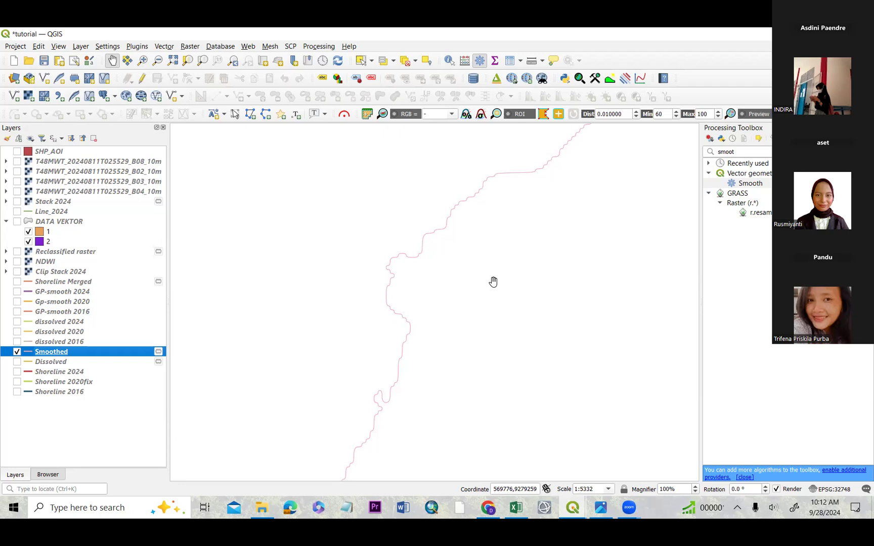
{"action": "left_click_drag", "start_coordinate": [455, 333], "coordinate": [423, 263]}
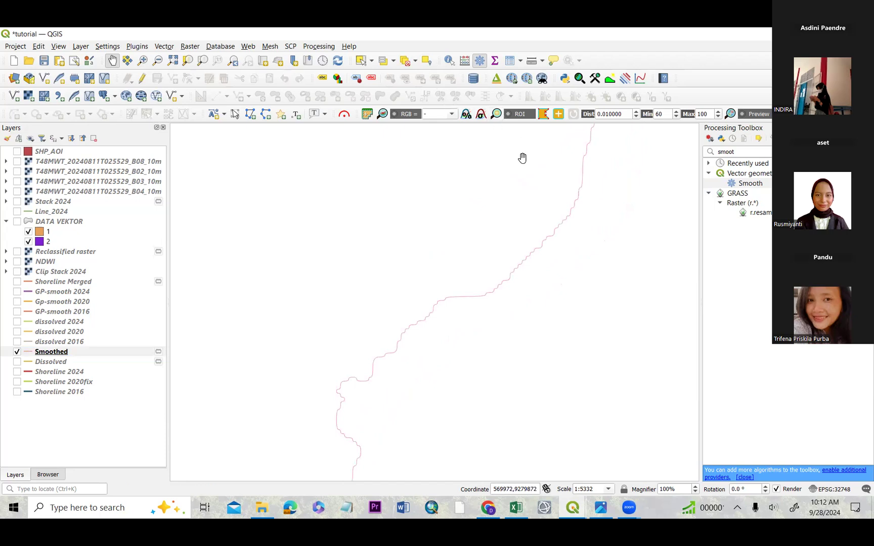
{"action": "left_click_drag", "start_coordinate": [613, 166], "coordinate": [588, 219]}
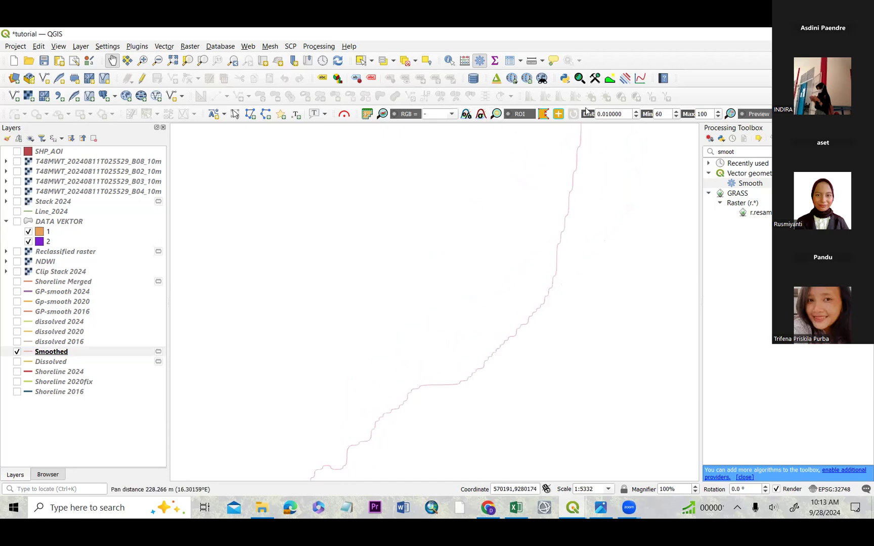
Step: Hide the Smoothed layer and show the GP-smooth 2016, Gp-smooth 2020 and GP-smooth 2024 layers
{"action": "left_click", "coordinate": [17, 354]}
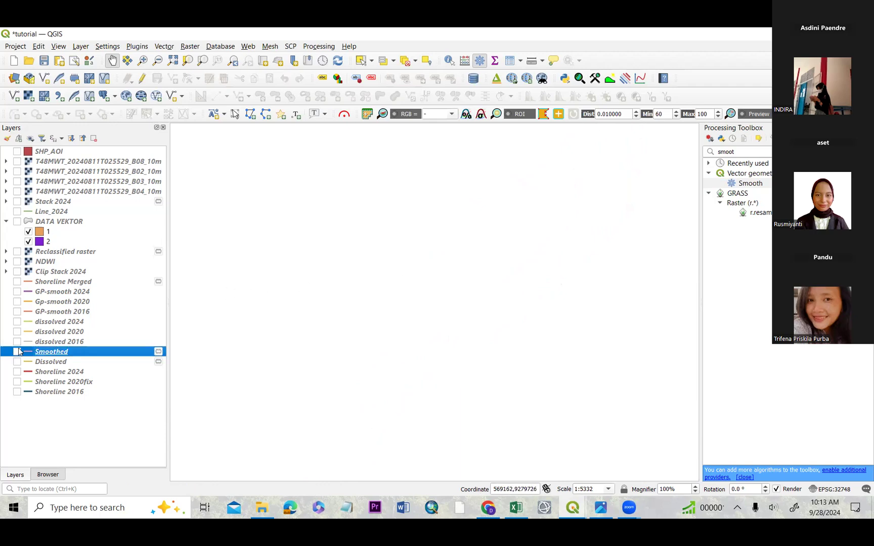
{"action": "left_click", "coordinate": [17, 313]}
{"action": "left_click", "coordinate": [16, 302]}
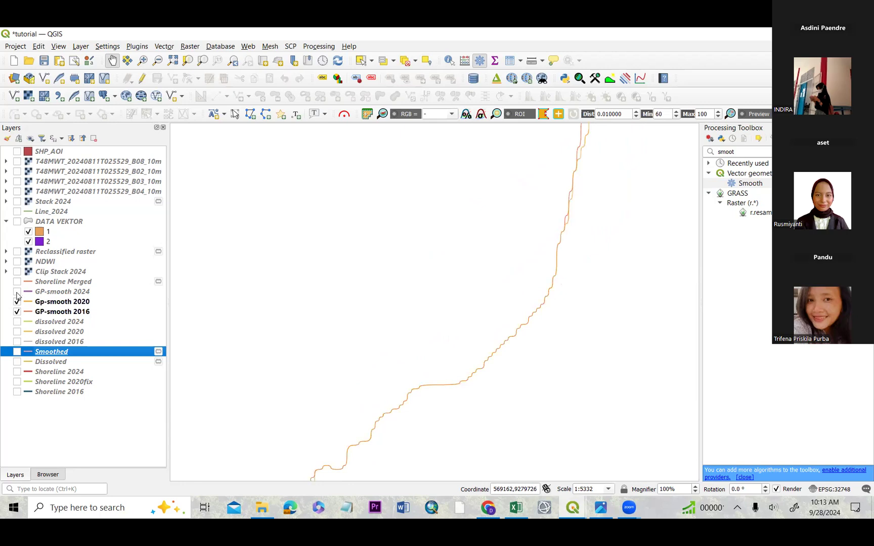
{"action": "left_click", "coordinate": [17, 292]}
Step: Compare the 2016, 2020 and 2024 smoothed shorelines along the coast for differences in position
{"action": "mouse_move", "coordinate": [509, 272]}
{"action": "left_mouse_down"}
{"action": "mouse_move", "coordinate": [546, 217]}
{"action": "mouse_move", "coordinate": [571, 205]}
{"action": "left_mouse_up"}
{"action": "scroll", "coordinate": [552, 238], "scroll_direction": "up", "scroll_amount": 1}
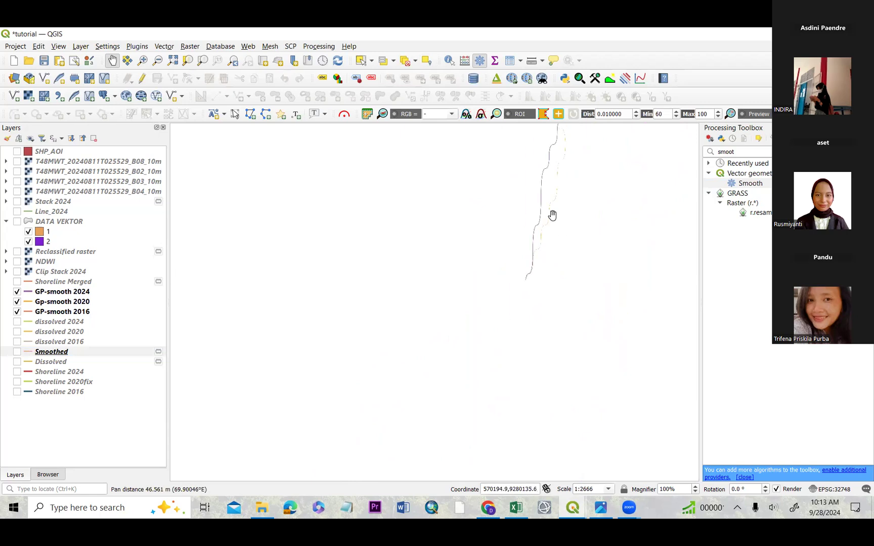
{"action": "left_click_drag", "start_coordinate": [527, 326], "coordinate": [480, 312]}
{"action": "scroll", "coordinate": [527, 271], "scroll_direction": "down", "scroll_amount": 3}
{"action": "scroll", "coordinate": [537, 220], "scroll_direction": "up", "scroll_amount": 1}
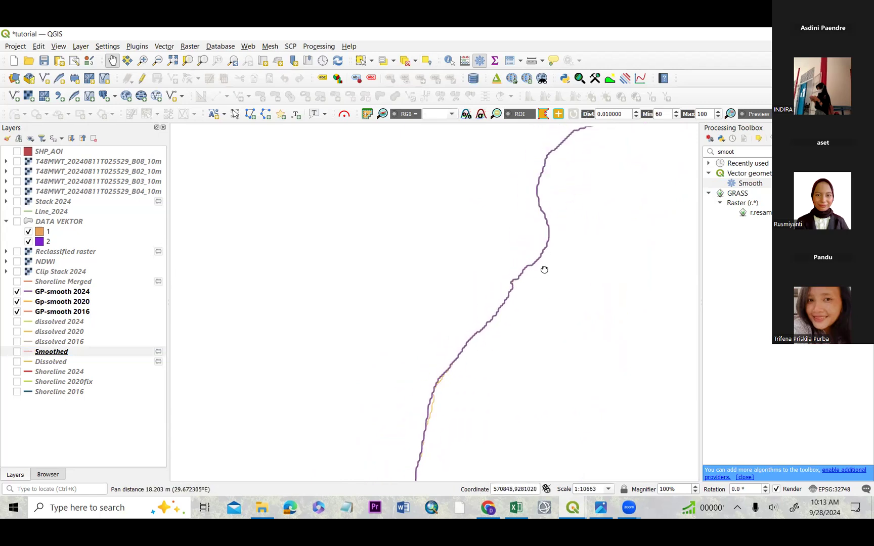
{"action": "left_click_drag", "start_coordinate": [583, 159], "coordinate": [502, 308]}
{"action": "scroll", "coordinate": [501, 308], "scroll_direction": "up", "scroll_amount": 1}
{"action": "scroll", "coordinate": [550, 269], "scroll_direction": "down", "scroll_amount": 2}
{"action": "left_click_drag", "start_coordinate": [563, 260], "coordinate": [431, 331]}
{"action": "scroll", "coordinate": [523, 262], "scroll_direction": "down", "scroll_amount": 2}
{"action": "scroll", "coordinate": [533, 191], "scroll_direction": "up", "scroll_amount": 1}
{"action": "mouse_move", "coordinate": [533, 192]}
{"action": "left_mouse_down"}
{"action": "mouse_move", "coordinate": [503, 286]}
{"action": "mouse_move", "coordinate": [484, 239]}
{"action": "left_mouse_up"}
{"action": "scroll", "coordinate": [508, 269], "scroll_direction": "up", "scroll_amount": 2}
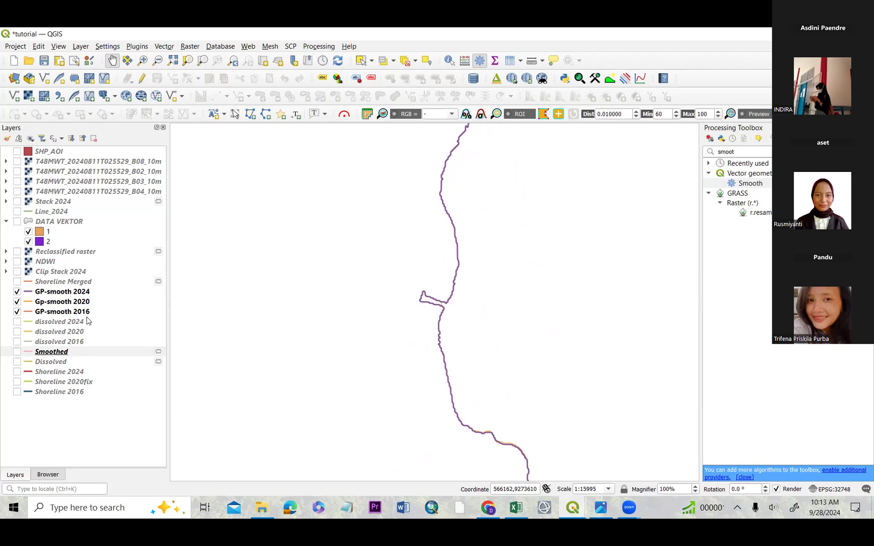
Step: Review the attribute table of the GP-smooth 2024 layer, then close it
{"action": "right_click", "coordinate": [80, 292]}
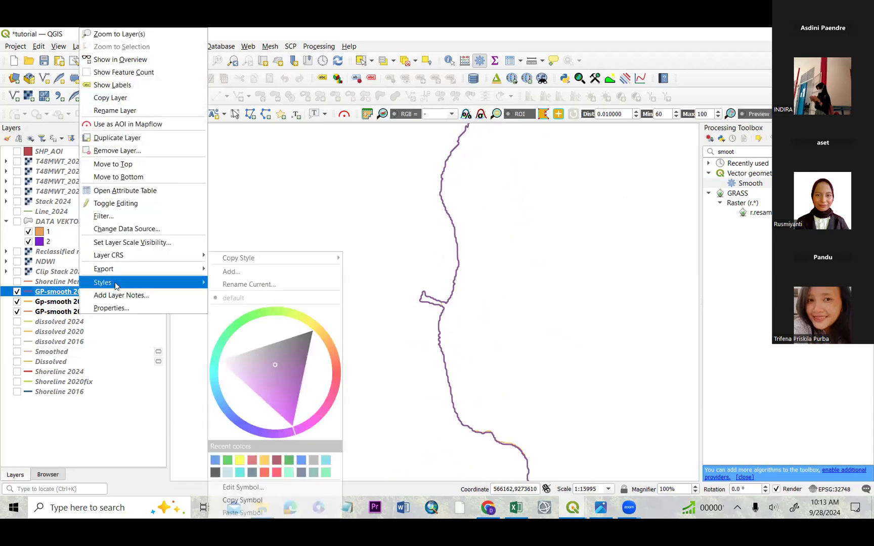
{"action": "left_click", "coordinate": [133, 191]}
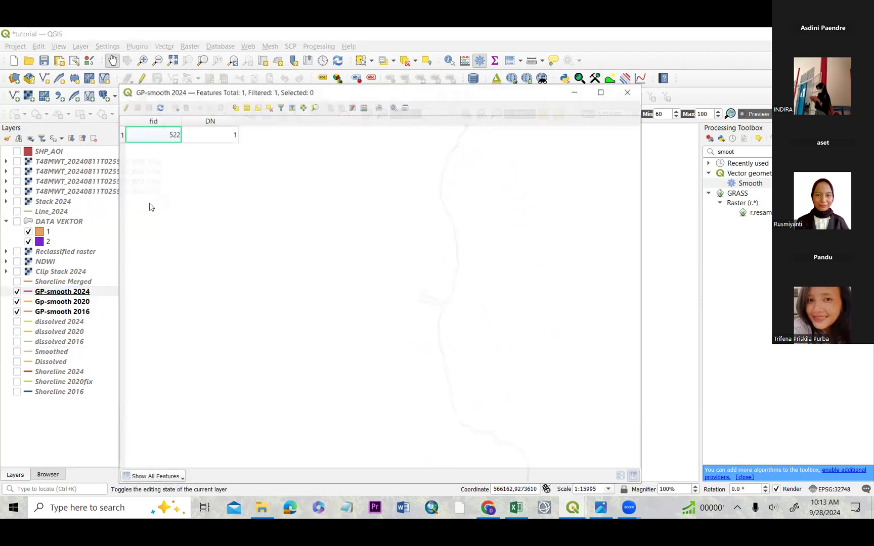
{"action": "left_click", "coordinate": [628, 92]}
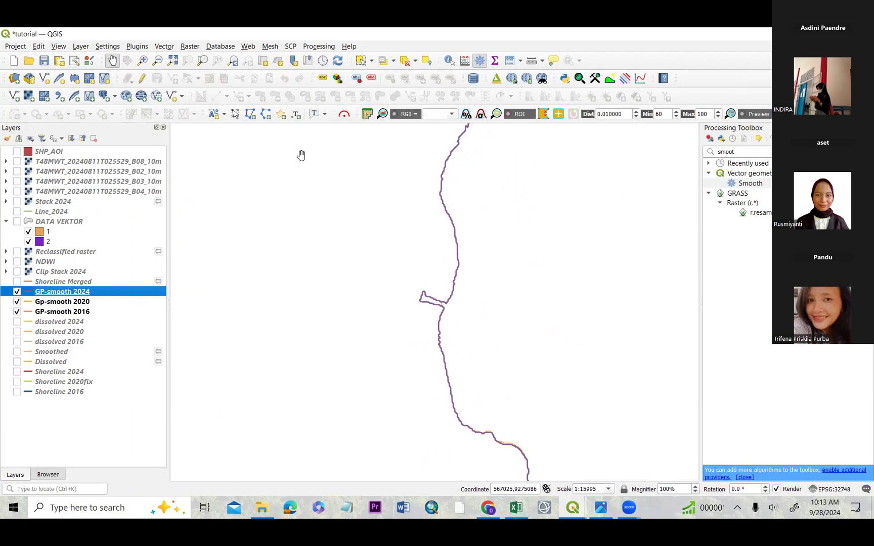
{"action": "left_click_drag", "start_coordinate": [406, 191], "coordinate": [426, 230]}
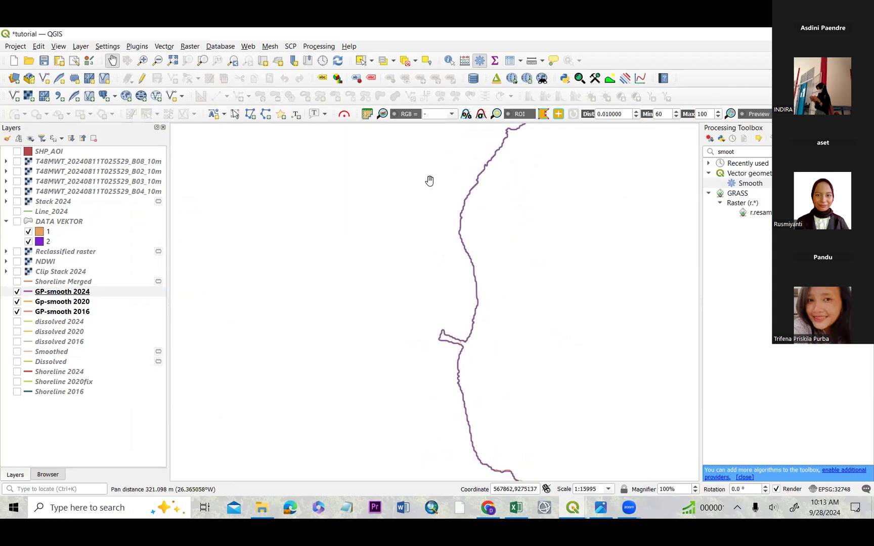
{"action": "left_click_drag", "start_coordinate": [439, 160], "coordinate": [435, 167]}
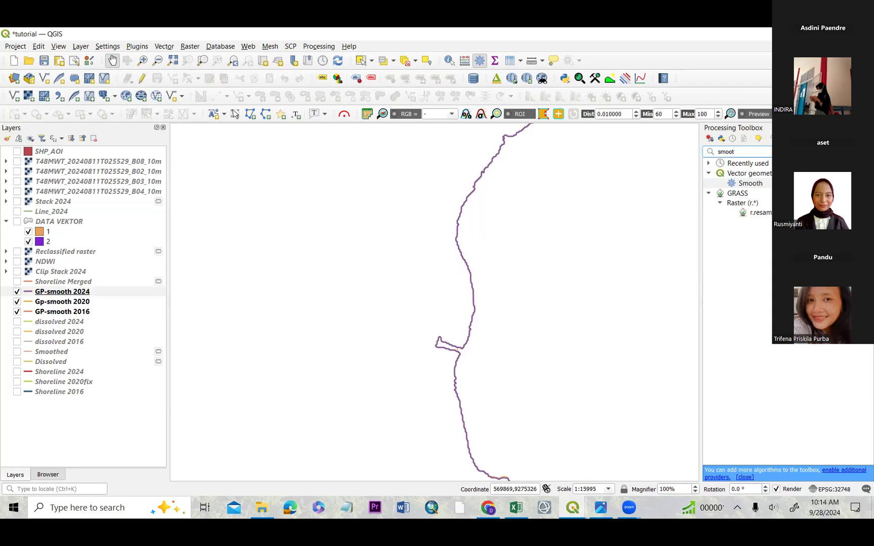
Step: Search the processing tools for "merge" and open the Merge vector layers algorithm
{"action": "key", "text": "BackSpace"}
{"action": "key", "text": "BackSpace"}
{"action": "key", "text": "BackSpace"}
{"action": "key", "text": "BackSpace"}
{"action": "key", "text": "BackSpace"}
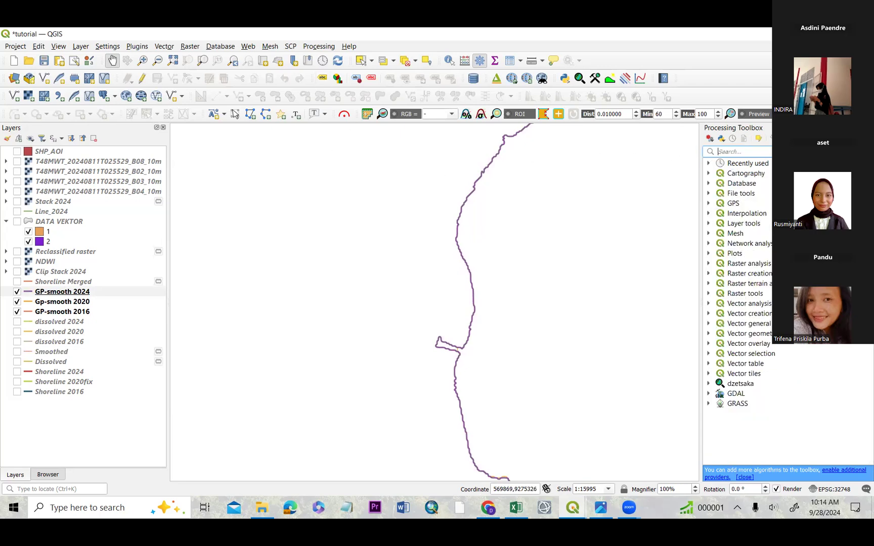
{"action": "type", "text": "merge"}
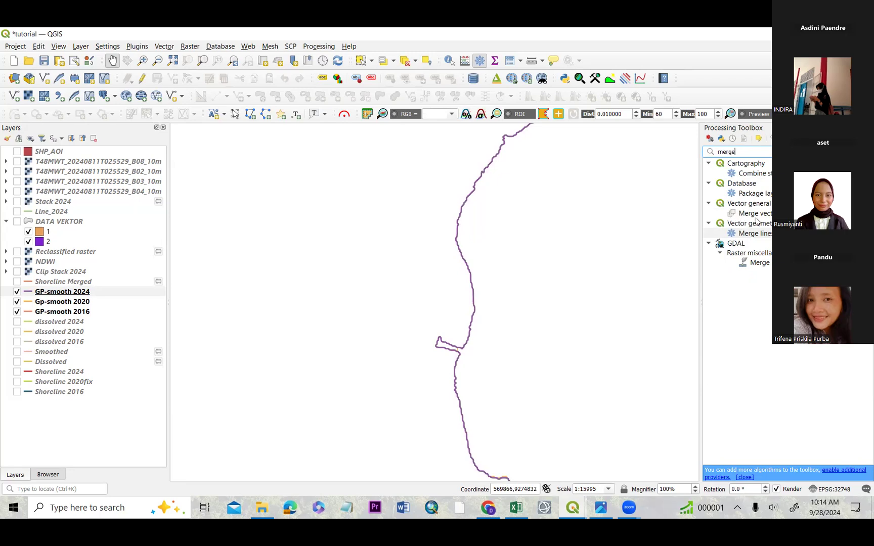
{"action": "double_click", "coordinate": [756, 214]}
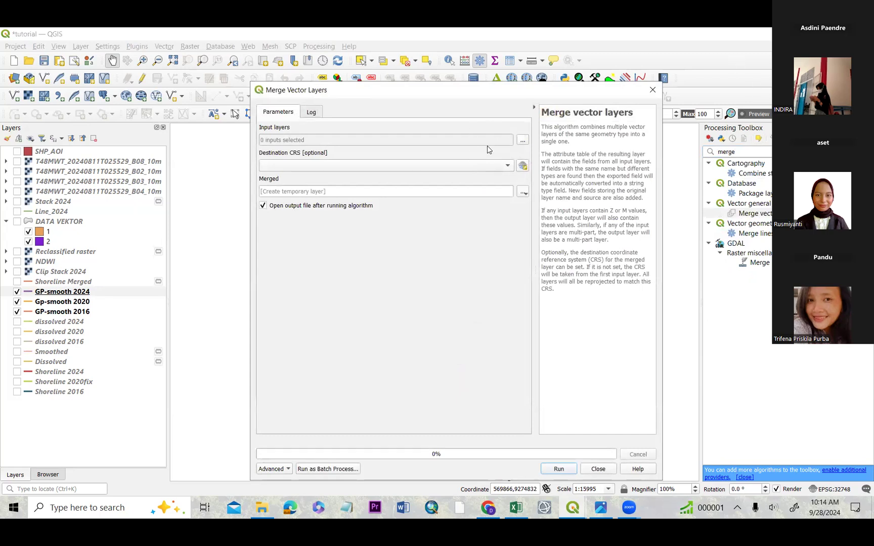
Step: Merge GP-smooth 2016, Gp-smooth 2020 and GP-smooth 2024 into a temporary layer using project CRS EPSG:32748 - WGS 84 / UTM zone 48S
{"action": "left_click", "coordinate": [522, 142]}
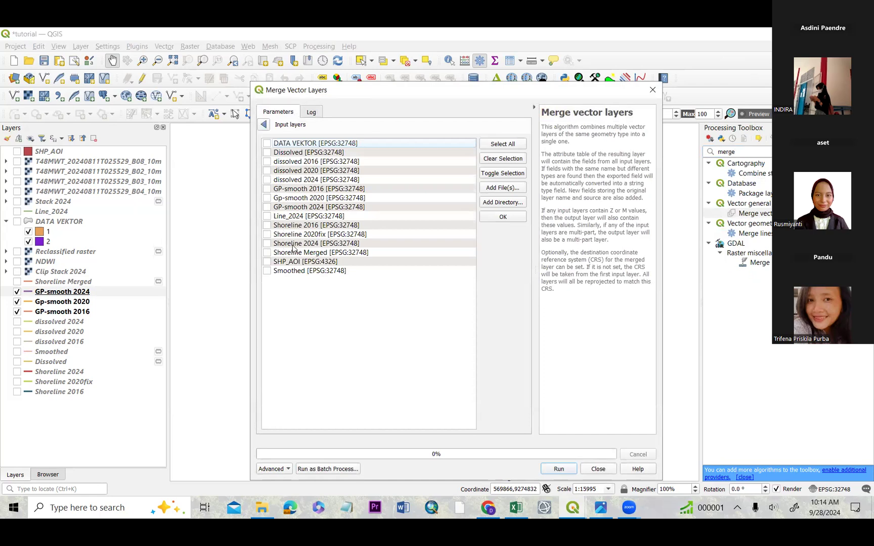
{"action": "left_click", "coordinate": [267, 189]}
{"action": "left_click", "coordinate": [514, 219]}
{"action": "left_click", "coordinate": [501, 166]}
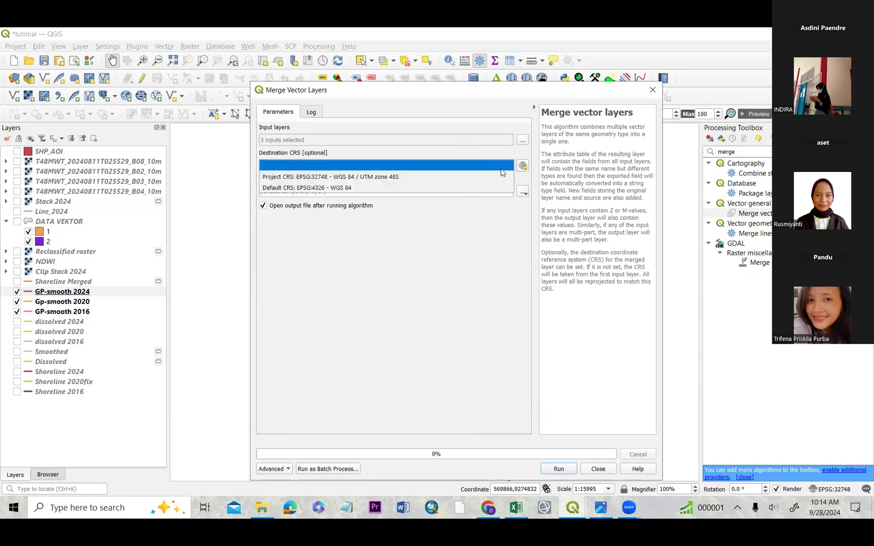
{"action": "left_click", "coordinate": [497, 177]}
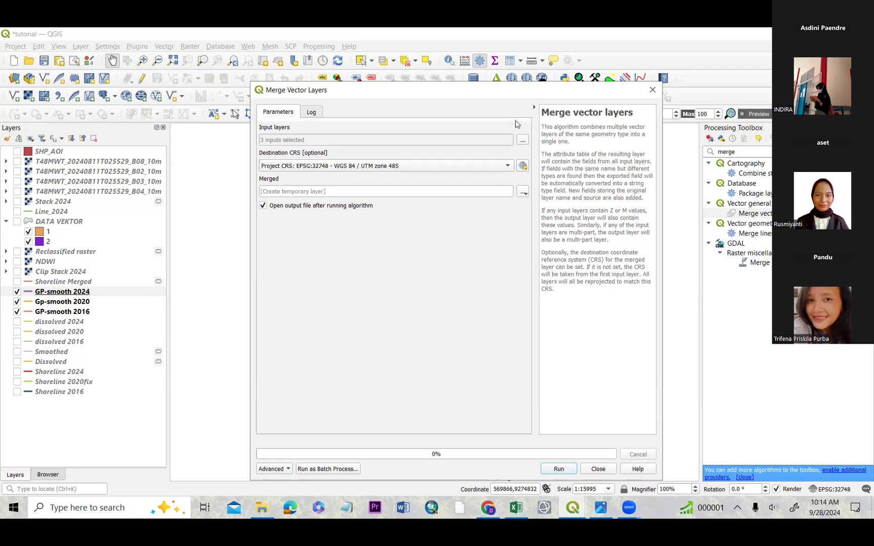
{"action": "left_click", "coordinate": [561, 469]}
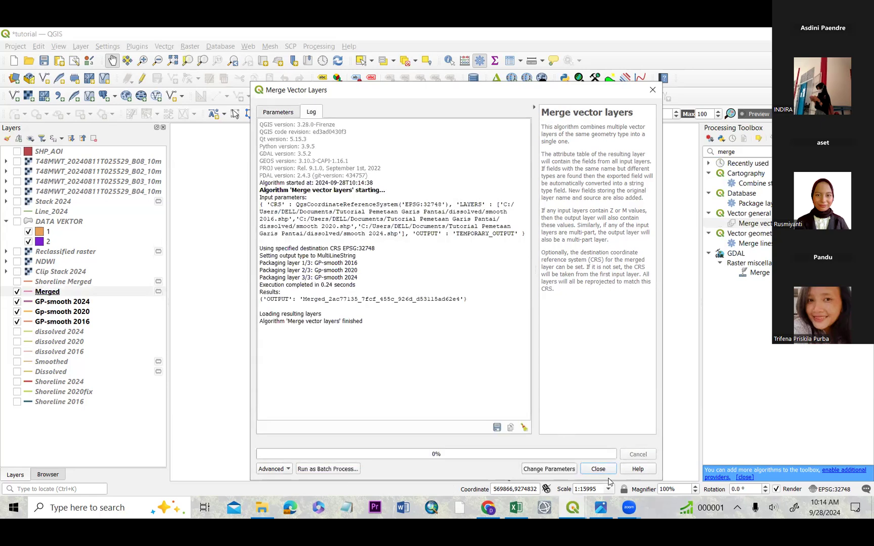
{"action": "left_click", "coordinate": [598, 469]}
Step: Review the attribute table of the Merged layer to check its source shoreline features, then close it
{"action": "scroll", "coordinate": [495, 332], "scroll_direction": "down", "scroll_amount": 1}
{"action": "left_click_drag", "start_coordinate": [491, 328], "coordinate": [490, 324]}
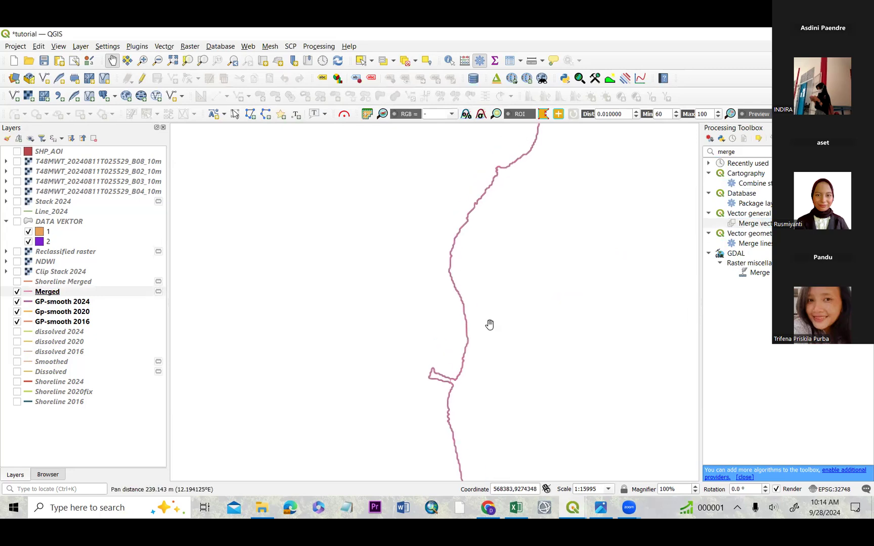
{"action": "left_click", "coordinate": [118, 292]}
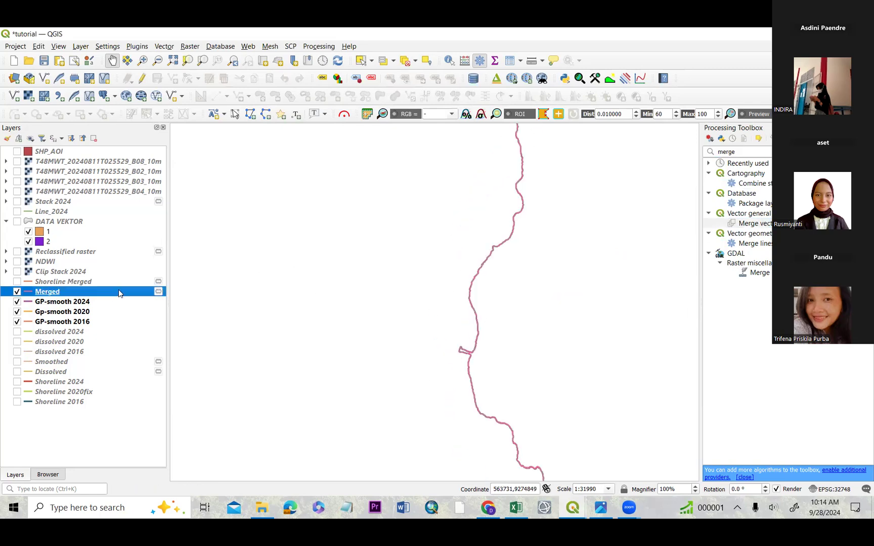
{"action": "right_click", "coordinate": [118, 290]}
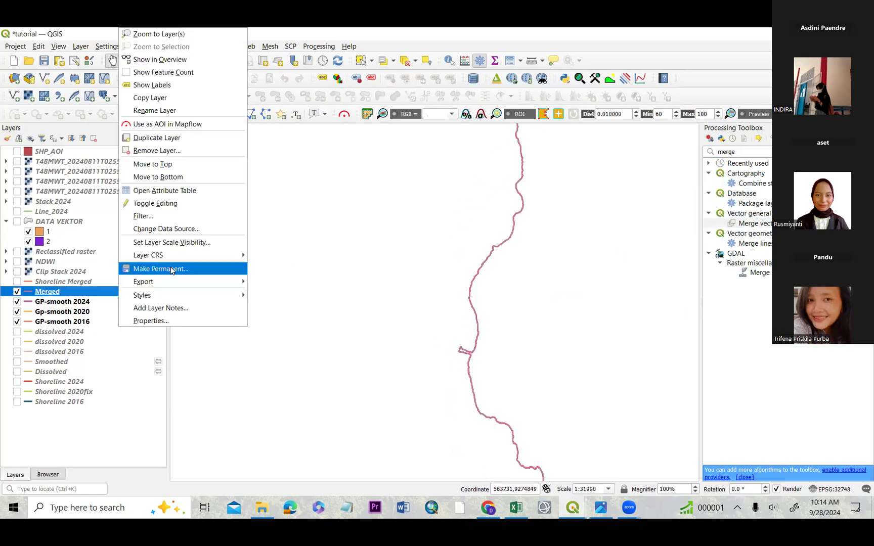
{"action": "left_click", "coordinate": [183, 192]}
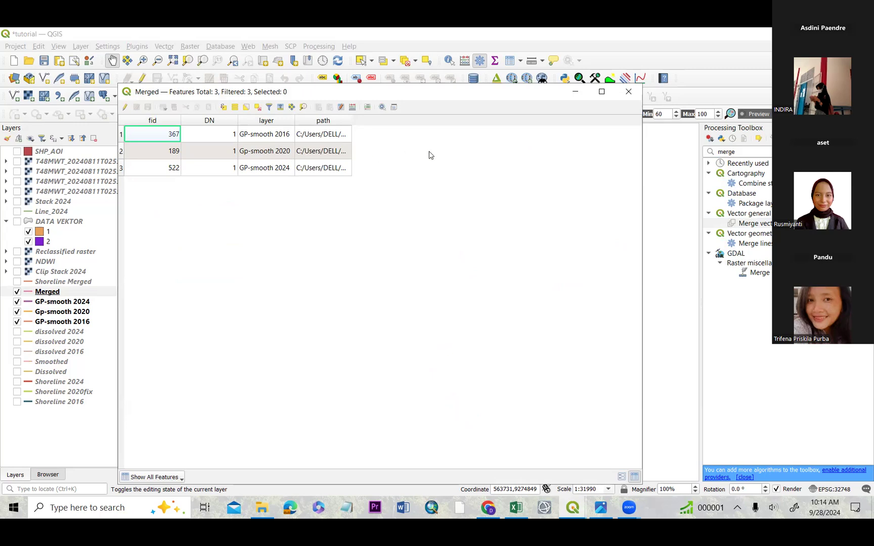
{"action": "left_click", "coordinate": [629, 91]}
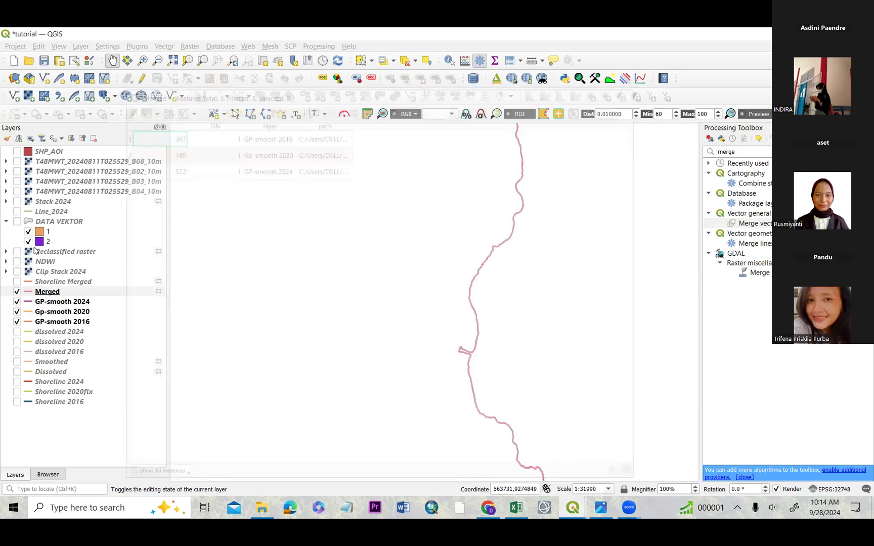
{"action": "right_click", "coordinate": [49, 293]}
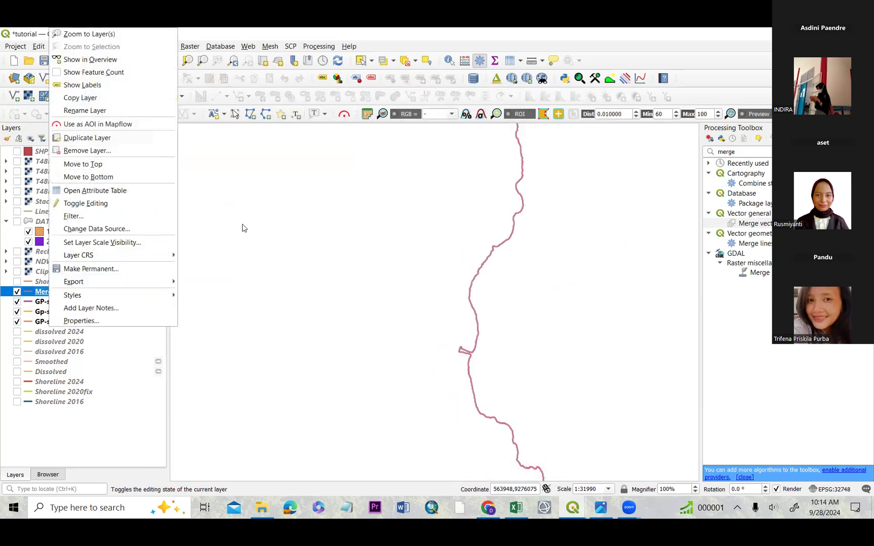
{"action": "left_click_drag", "start_coordinate": [242, 228], "coordinate": [236, 231]}
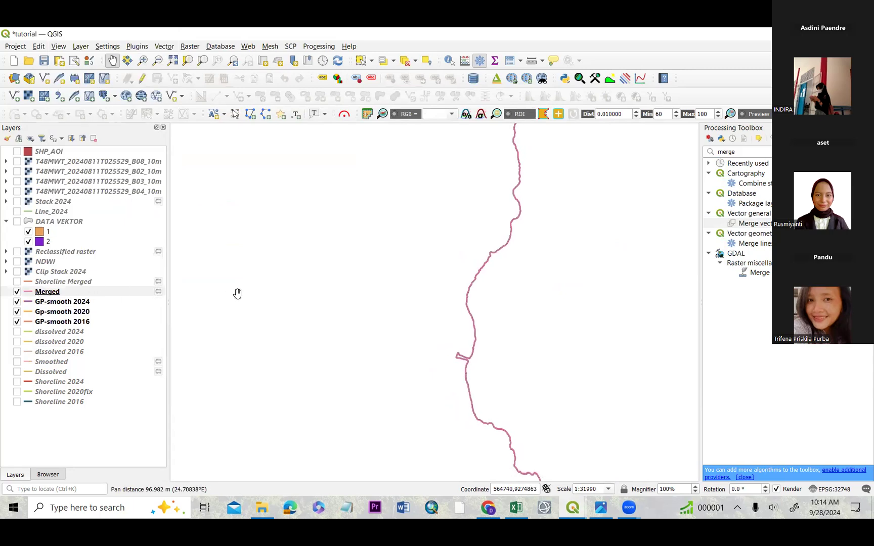
{"action": "left_click", "coordinate": [17, 292]}
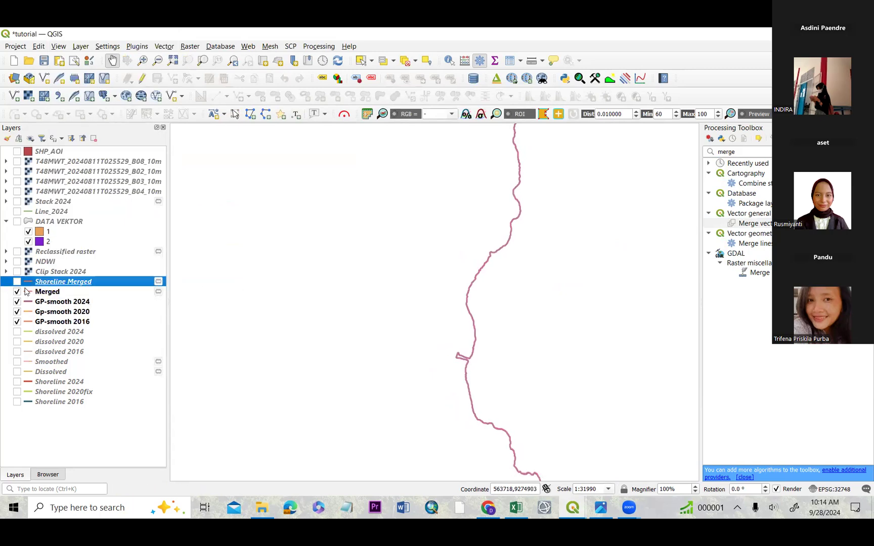
{"action": "left_click_drag", "start_coordinate": [478, 241], "coordinate": [444, 243]}
{"action": "scroll", "coordinate": [447, 248], "scroll_direction": "up", "scroll_amount": 2}
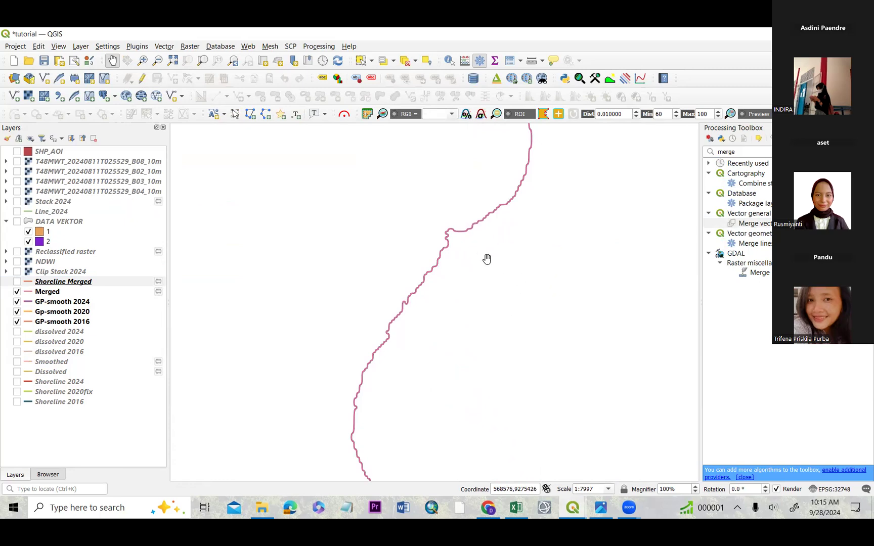
{"action": "left_click_drag", "start_coordinate": [448, 240], "coordinate": [390, 241]}
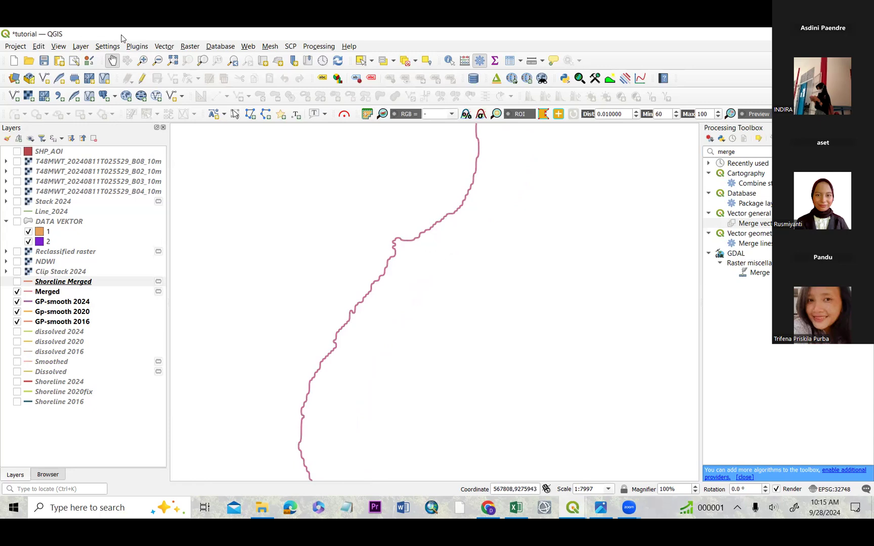
{"action": "left_click", "coordinate": [184, 45]}
{"action": "left_click", "coordinate": [172, 29]}
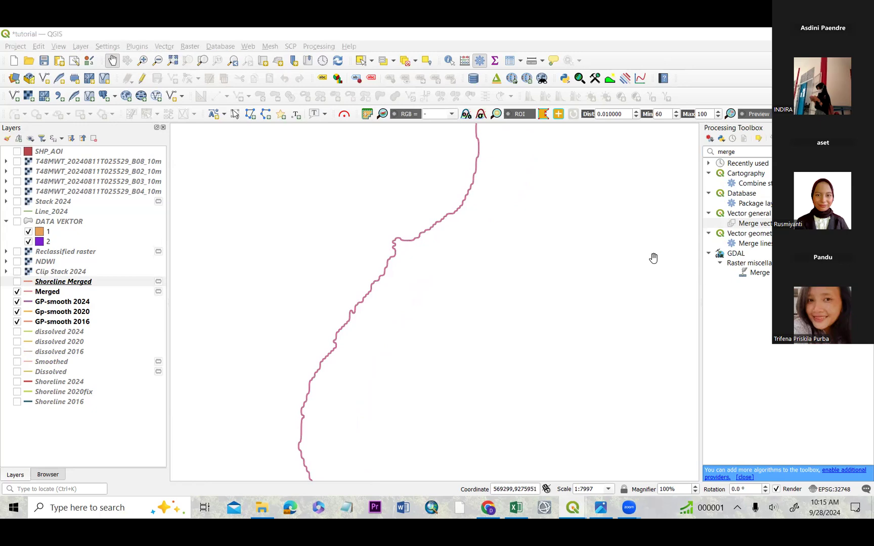
Step: Open the QSCAT plugin and enlarge its panel to show the full Project Settings page
{"action": "left_click_drag", "start_coordinate": [510, 175], "coordinate": [502, 192]}
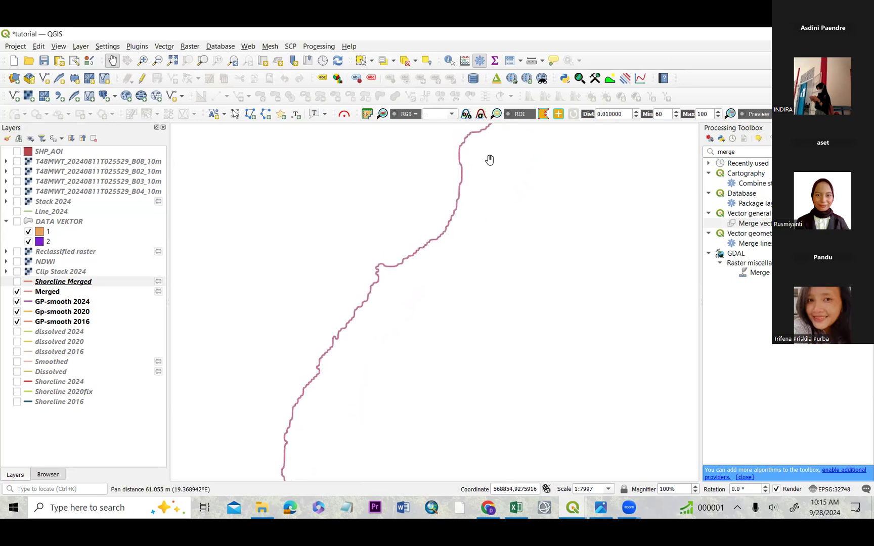
{"action": "left_click_drag", "start_coordinate": [490, 201], "coordinate": [488, 199]}
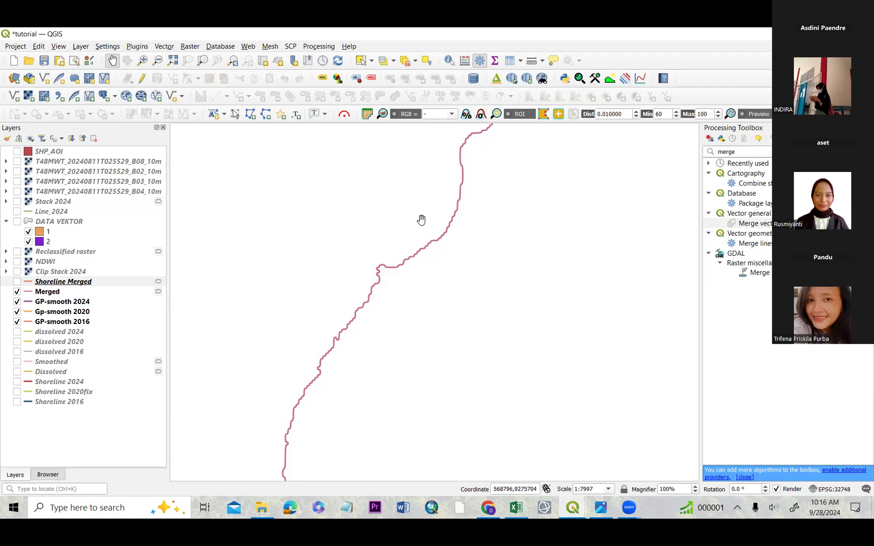
{"action": "left_click", "coordinate": [191, 46]}
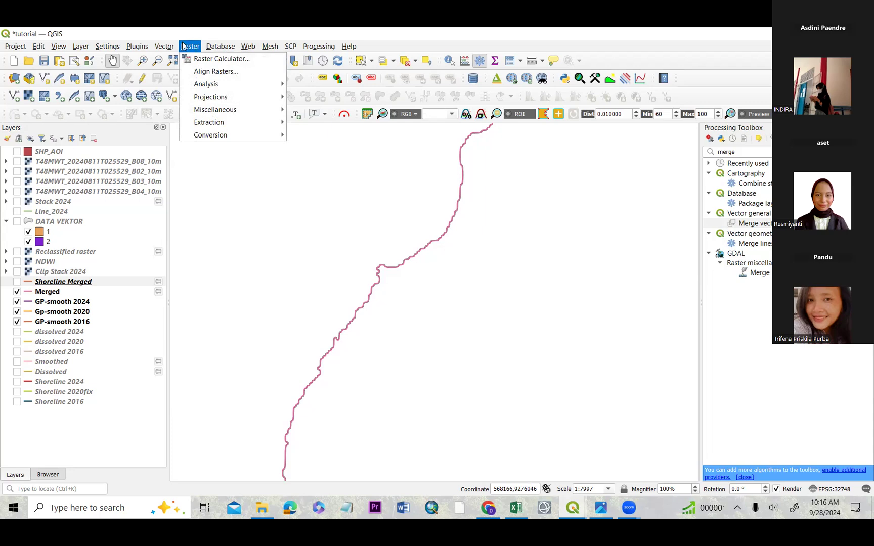
{"action": "mouse_move", "coordinate": [139, 47]}
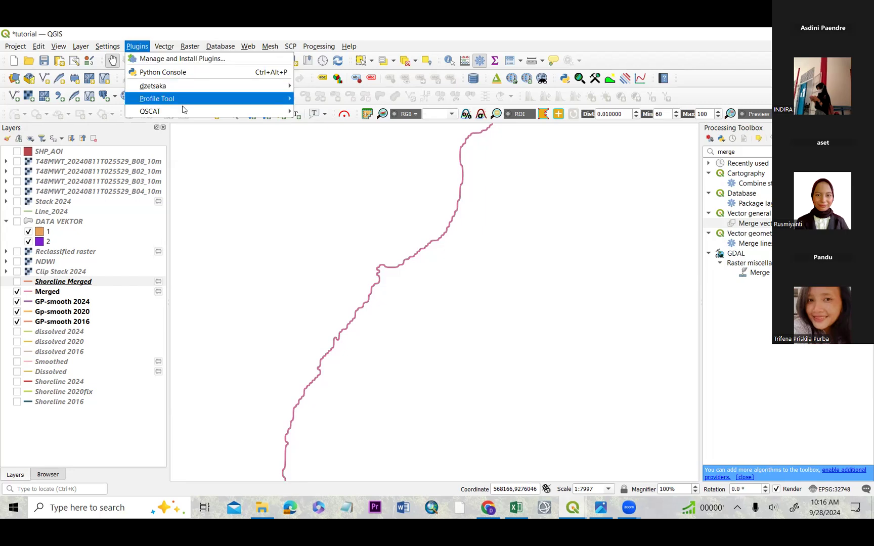
{"action": "left_click", "coordinate": [311, 114]}
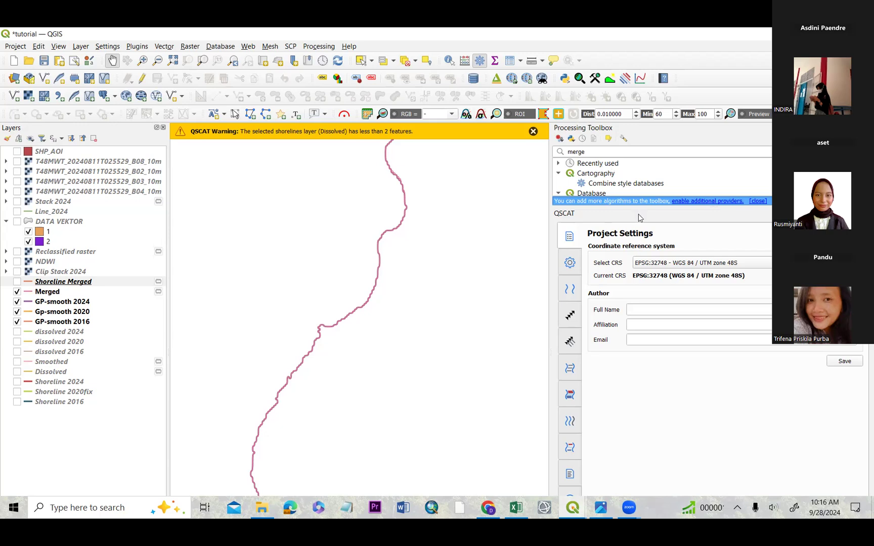
{"action": "left_click_drag", "start_coordinate": [640, 218], "coordinate": [641, 153]}
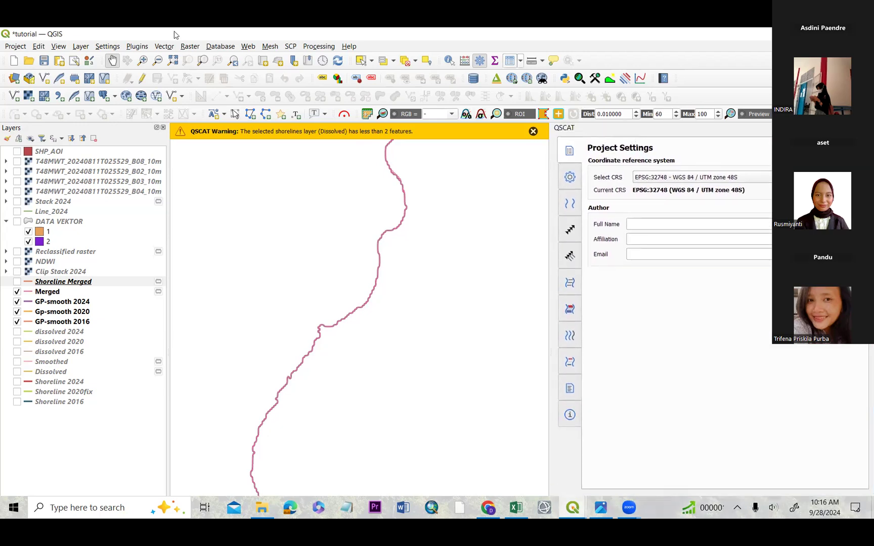
Step: Review the installed plugins and the Install from ZIP page in the plugin manager, then close it
{"action": "left_click", "coordinate": [188, 47]}
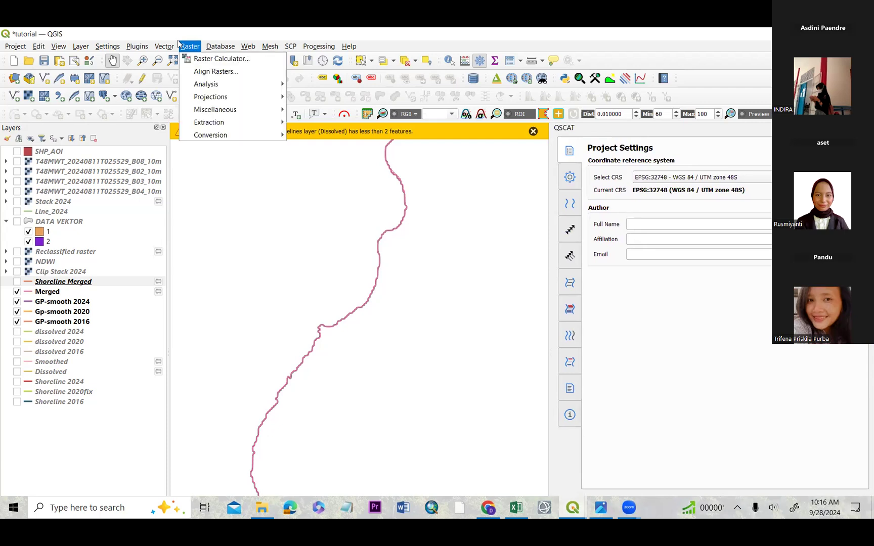
{"action": "left_click", "coordinate": [149, 58]}
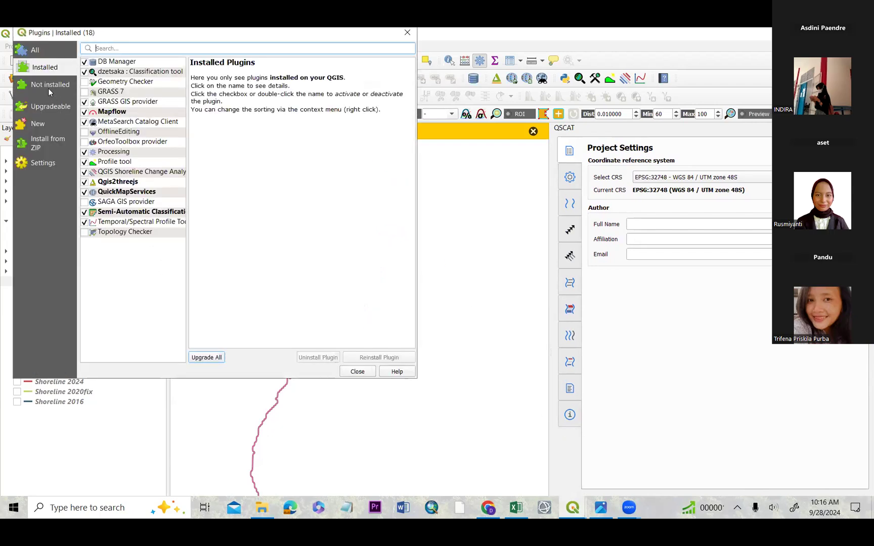
{"action": "left_click", "coordinate": [53, 143]}
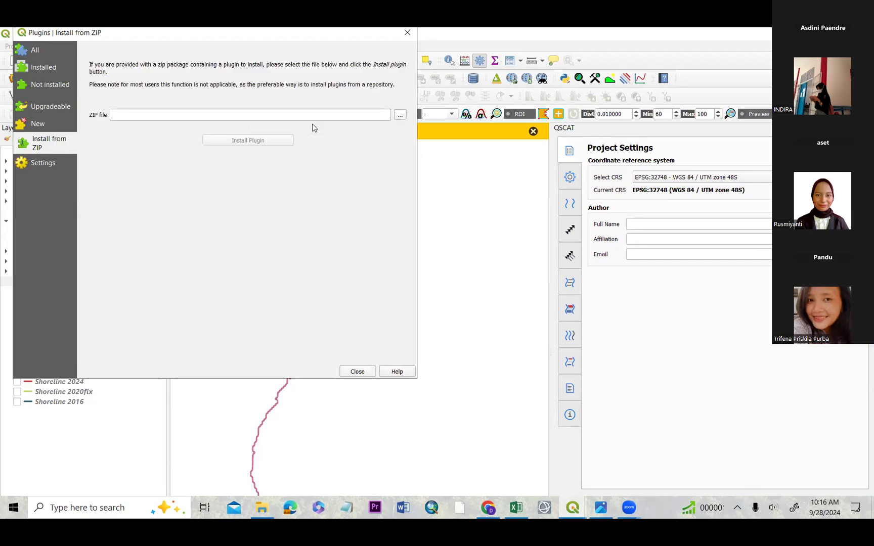
{"action": "left_click_drag", "start_coordinate": [192, 39], "coordinate": [188, 162]}
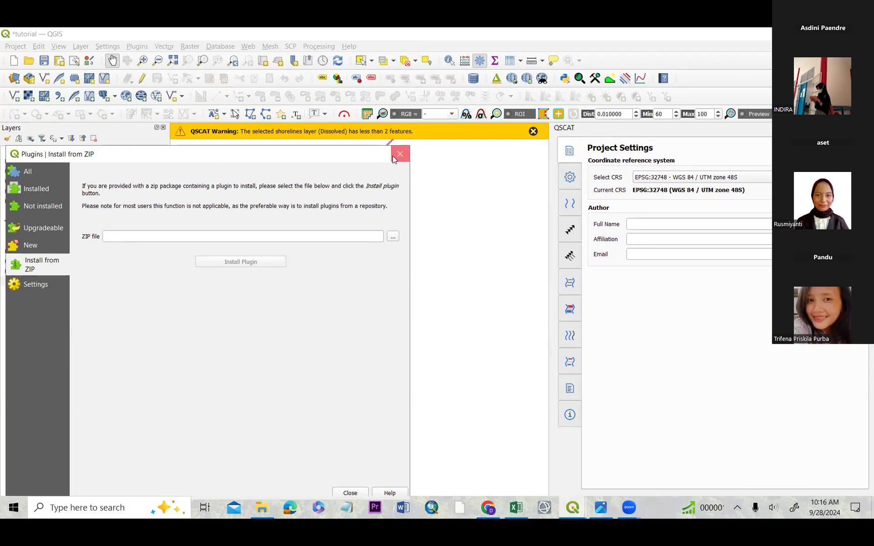
{"action": "left_click", "coordinate": [400, 154]}
{"action": "left_click_drag", "start_coordinate": [398, 158], "coordinate": [375, 152]}
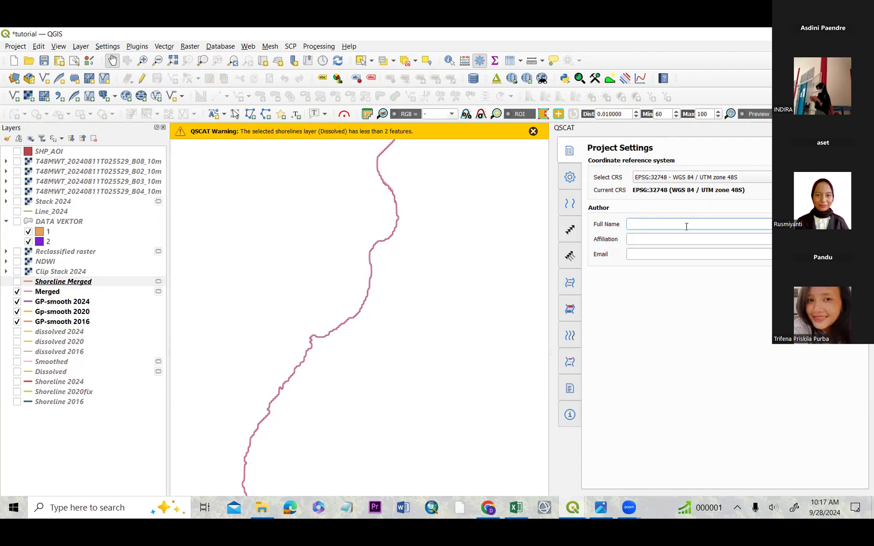
Step: Switch to Chrome, search Google for "qscat manual book" and open the QSCAT User Manual page
{"action": "left_click", "coordinate": [489, 520]}
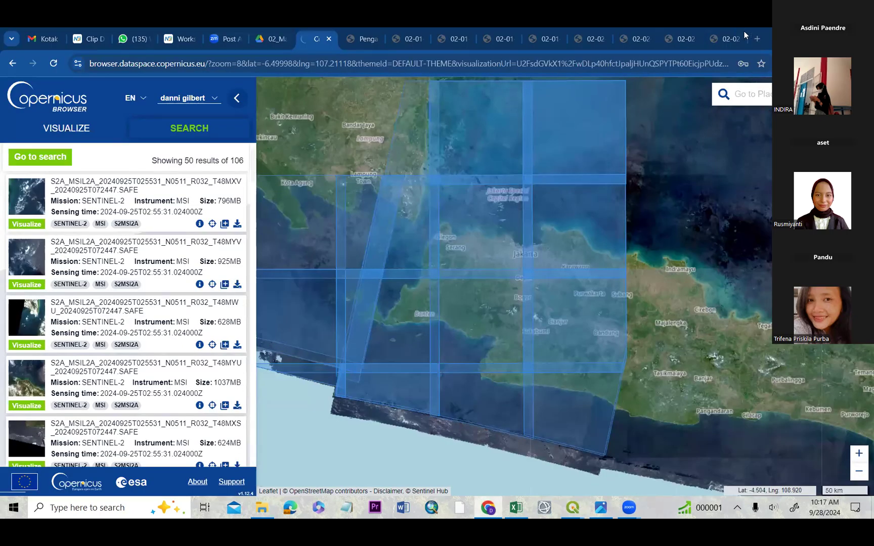
{"action": "left_click", "coordinate": [757, 38]}
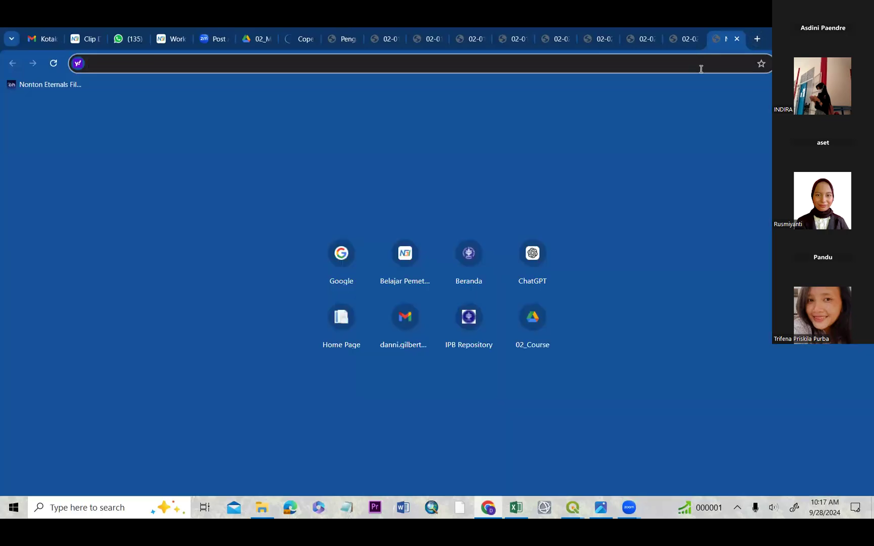
{"action": "type", "text": "google.com"}
{"action": "key", "text": "Return"}
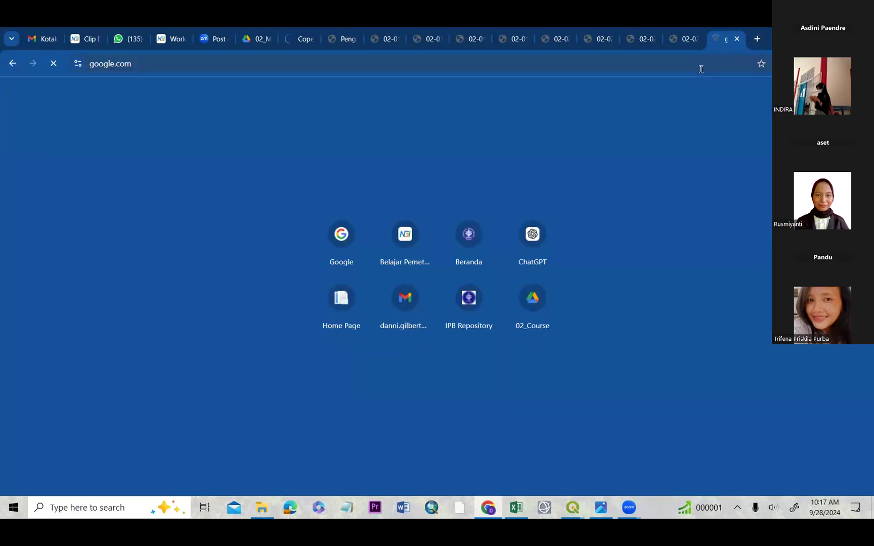
{"action": "type", "text": "qsca"}
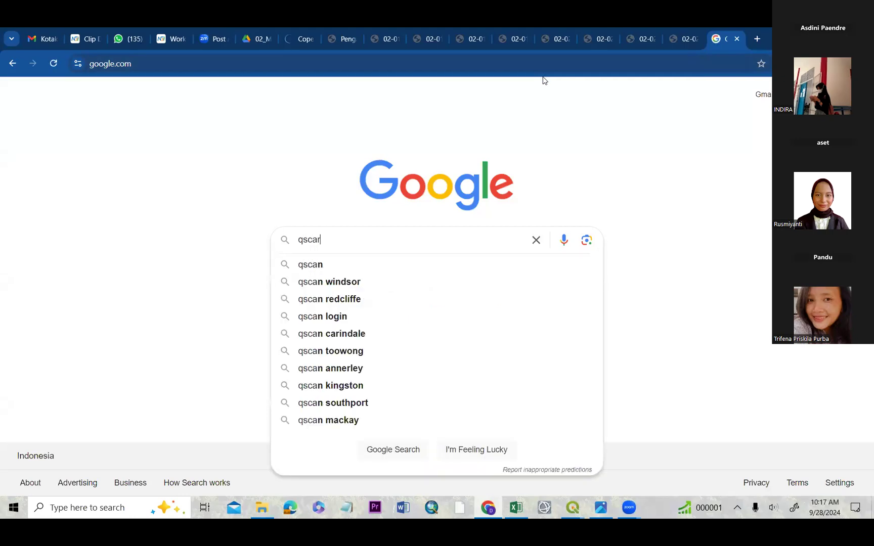
{"action": "type", "text": "t manu"}
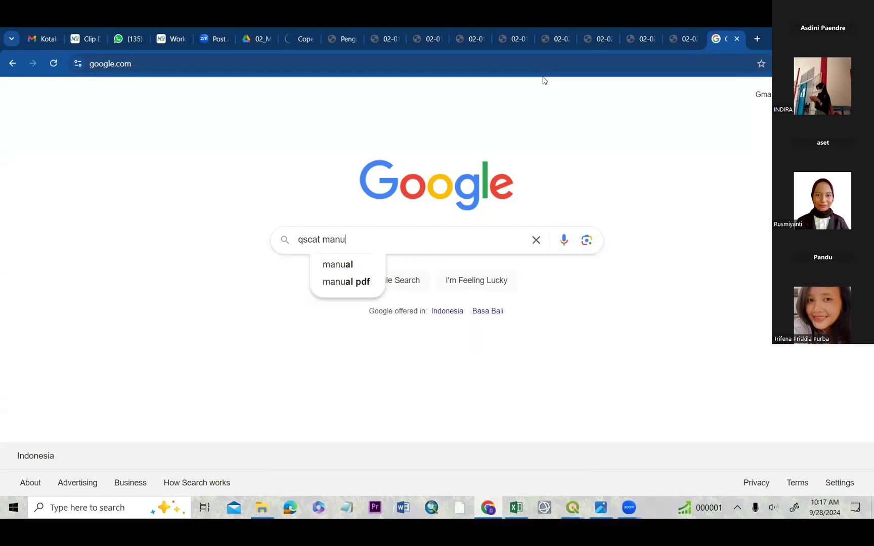
{"action": "type", "text": "al book"}
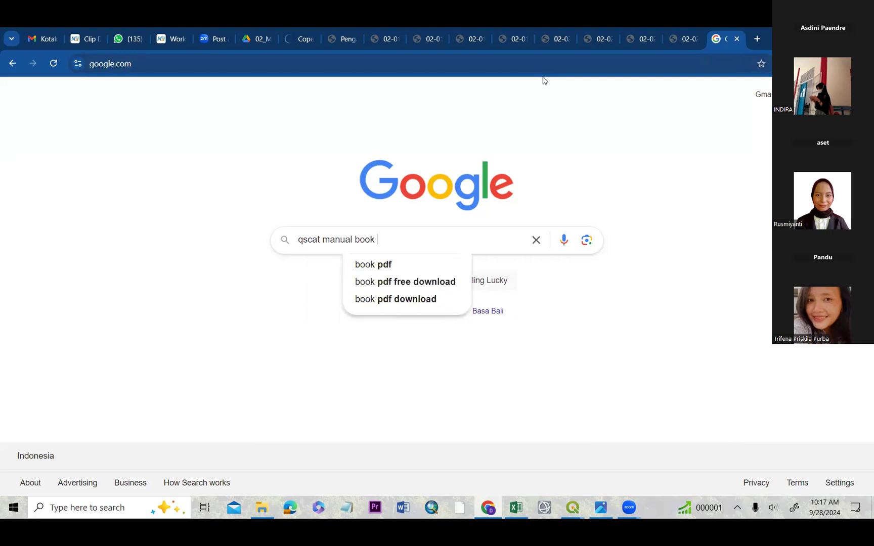
{"action": "key", "text": "Return"}
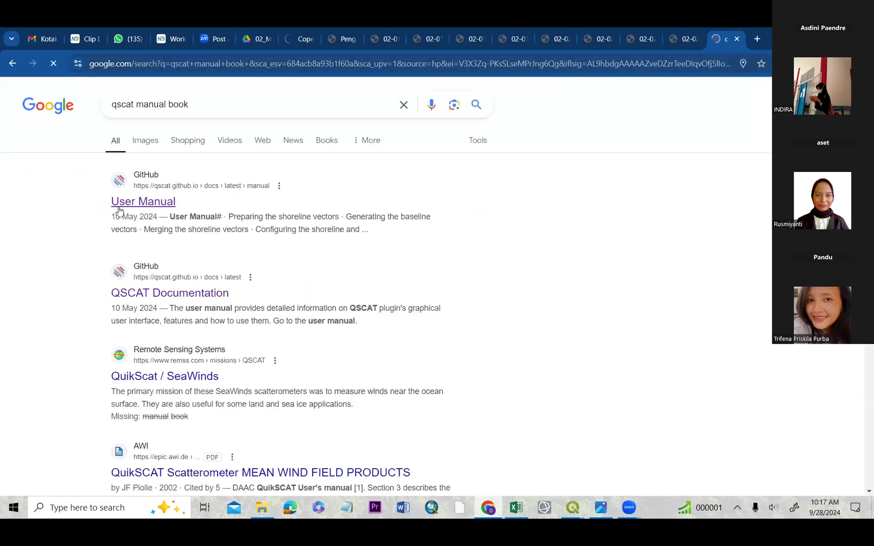
{"action": "left_click", "coordinate": [144, 214]}
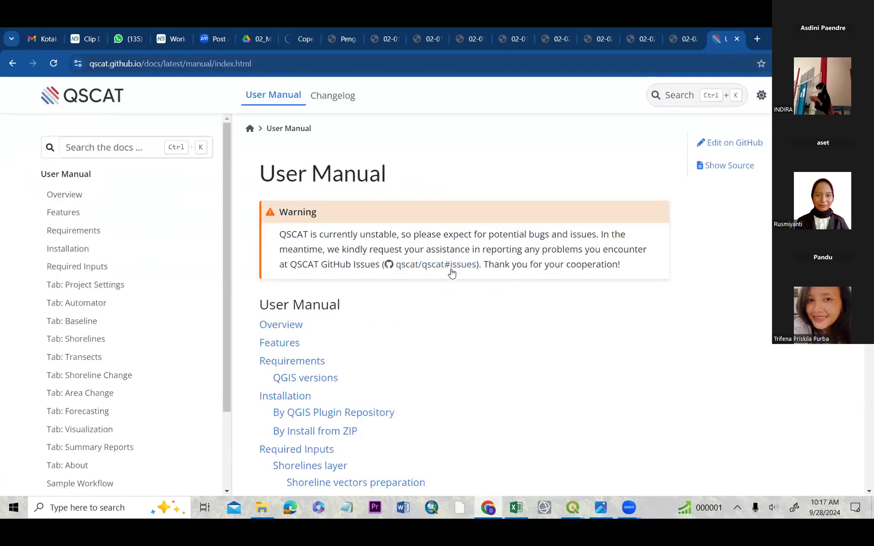
Step: Browse the QSCAT manual's contents, Overview, Features and Requirements pages, ending on Required Inputs
{"action": "scroll", "coordinate": [423, 291], "scroll_direction": "down", "scroll_amount": 3}
{"action": "scroll", "coordinate": [410, 292], "scroll_direction": "down", "scroll_amount": 3}
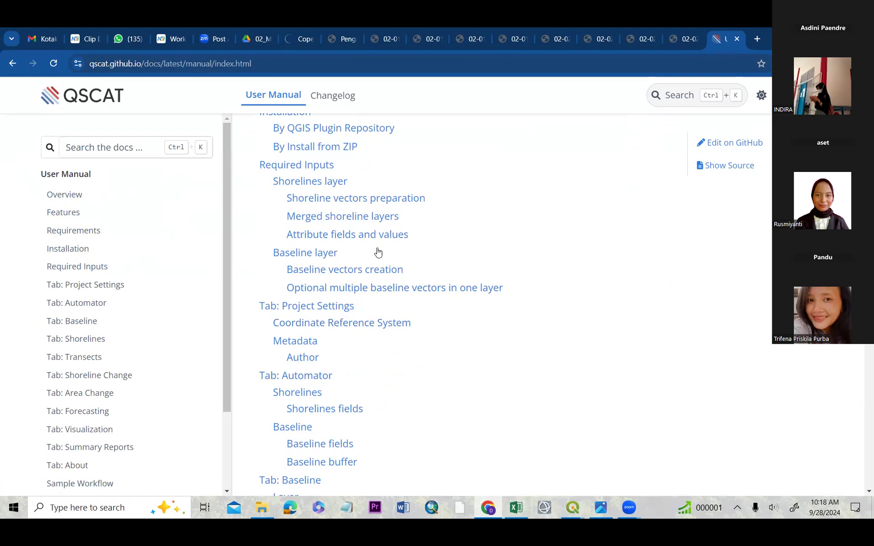
{"action": "left_click", "coordinate": [113, 195]}
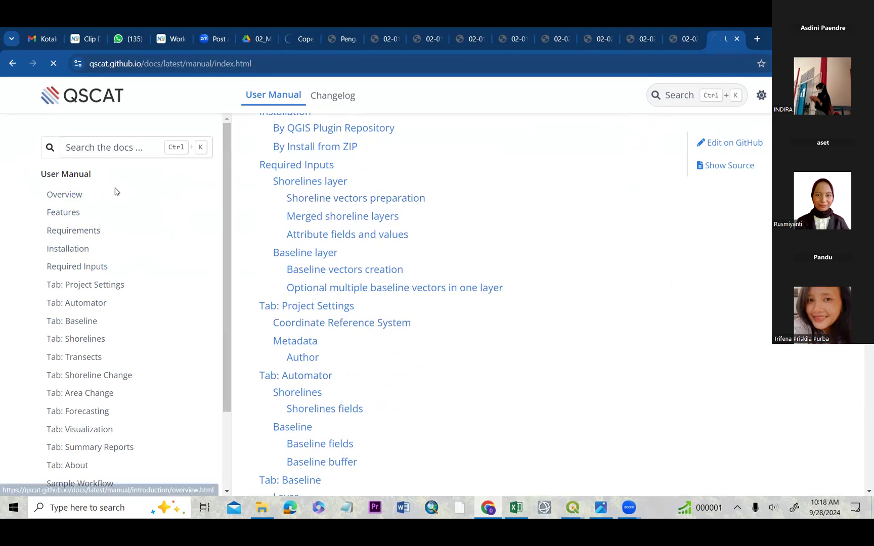
{"action": "scroll", "coordinate": [484, 239], "scroll_direction": "down", "scroll_amount": 1}
{"action": "scroll", "coordinate": [589, 416], "scroll_direction": "up", "scroll_amount": 1}
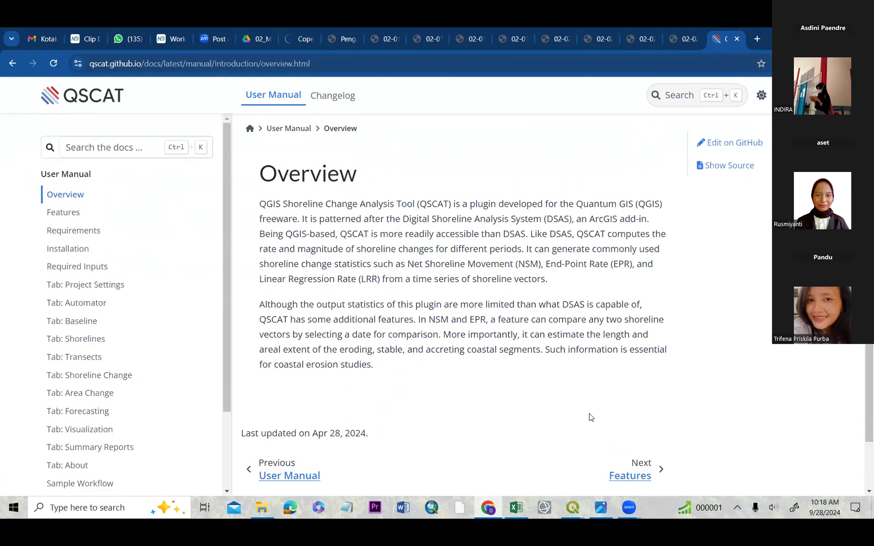
{"action": "left_click", "coordinate": [615, 479]}
{"action": "left_click", "coordinate": [88, 231]}
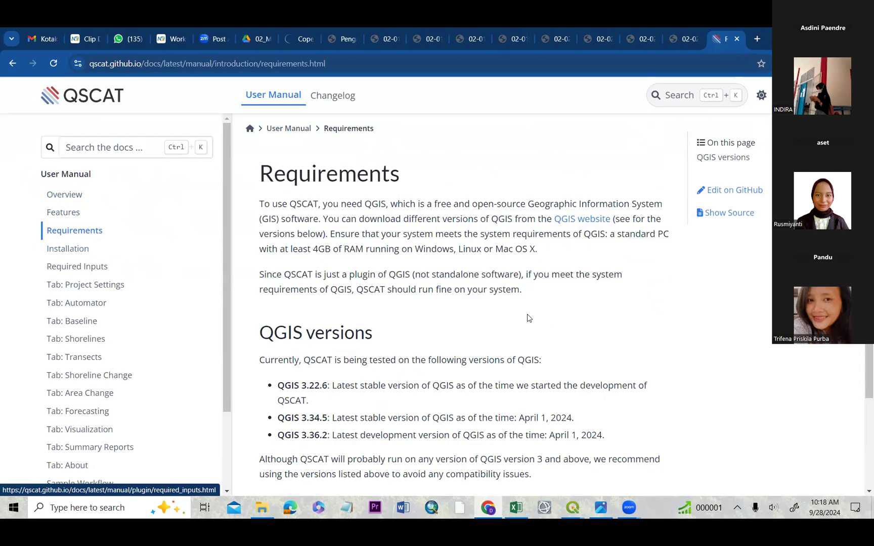
{"action": "scroll", "coordinate": [526, 316], "scroll_direction": "down", "scroll_amount": 1}
{"action": "left_click", "coordinate": [130, 271]}
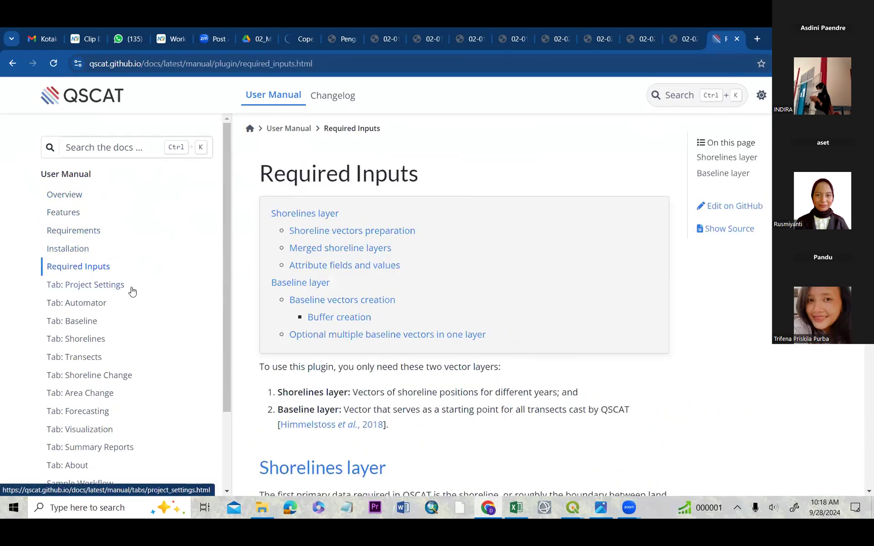
Step: Open the manual's Project Settings page and examine the example coordinate reference system and author entries
{"action": "left_click", "coordinate": [129, 286]}
{"action": "scroll", "coordinate": [572, 277], "scroll_direction": "down", "scroll_amount": 2}
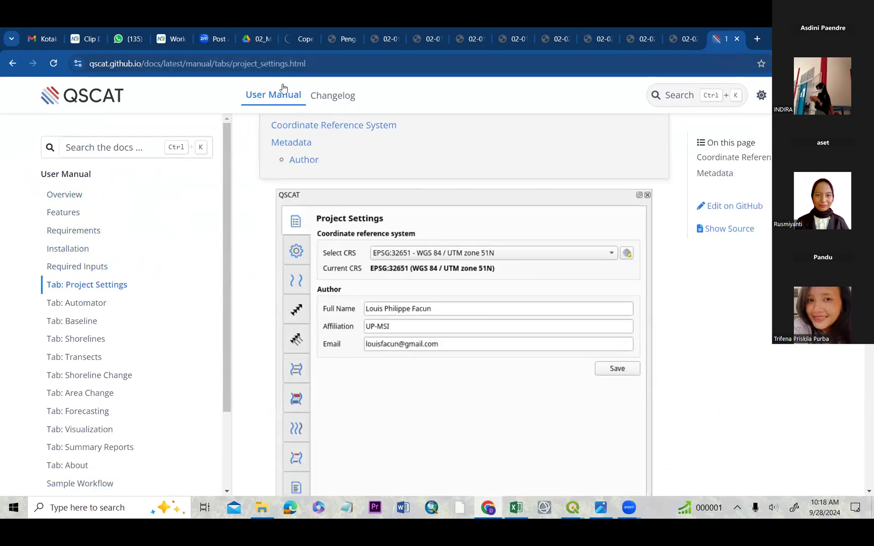
{"action": "scroll", "coordinate": [404, 267], "scroll_direction": "down", "scroll_amount": 1}
{"action": "scroll", "coordinate": [472, 308], "scroll_direction": "up", "scroll_amount": 1}
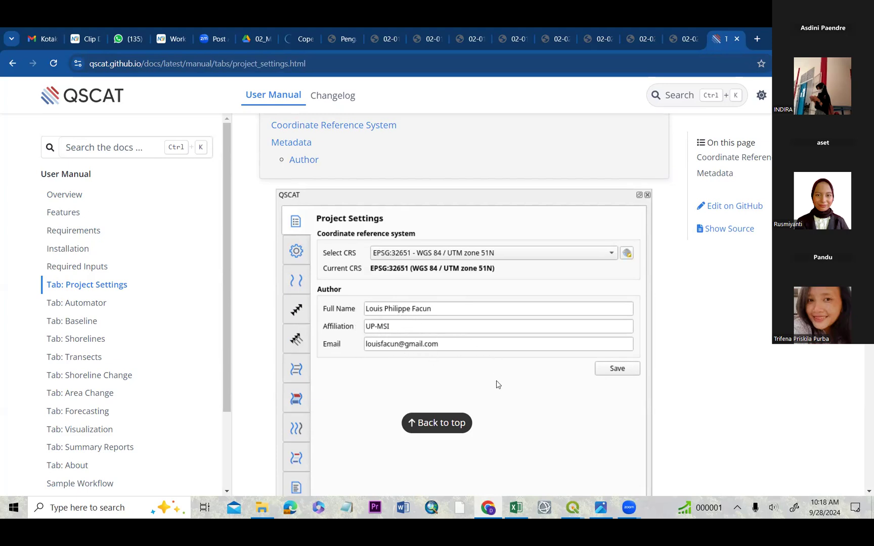
Step: Return to QGIS and fill in the author's full name in the QSCAT project settings, following the manual's example
{"action": "mouse_move", "coordinate": [572, 506]}
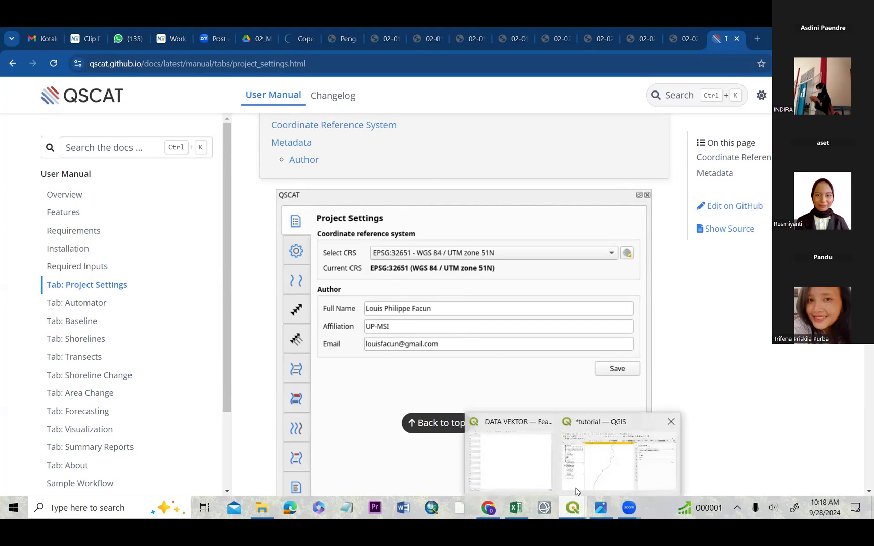
{"action": "left_click", "coordinate": [577, 489]}
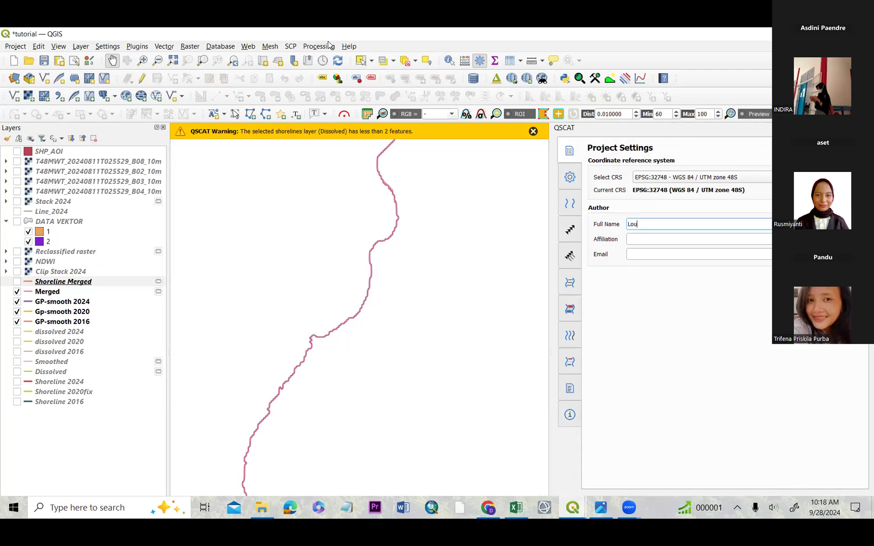
{"action": "key", "text": "alt+Tab"}
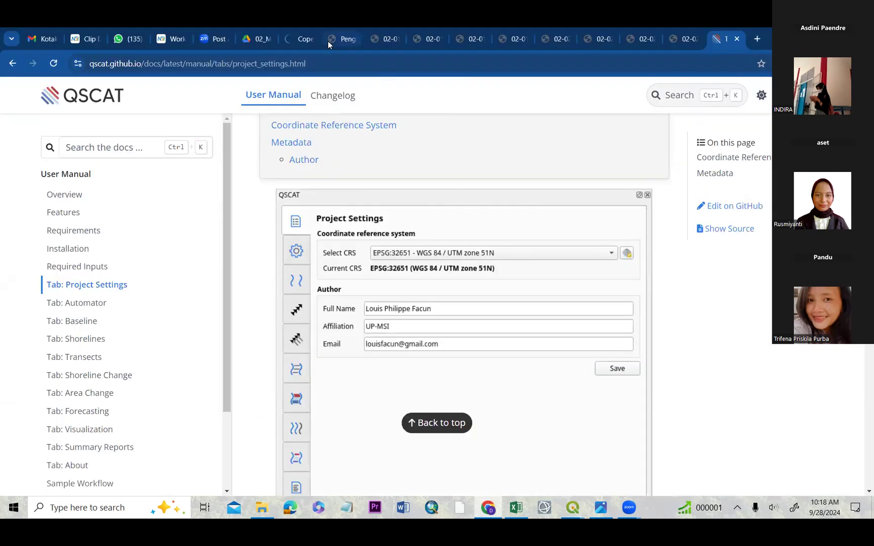
{"action": "key", "text": "alt+Tab"}
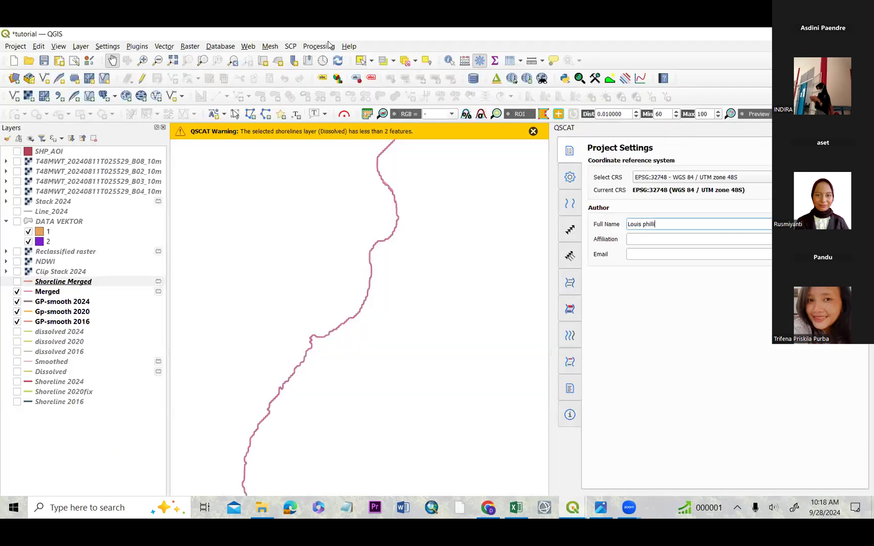
{"action": "key", "text": "BackSpace"}
{"action": "key", "text": "BackSpace"}
{"action": "key", "text": "BackSpace"}
{"action": "key", "text": "BackSpace"}
{"action": "key", "text": "BackSpace"}
{"action": "key", "text": "BackSpace"}
{"action": "key", "text": "BackSpace"}
Step: Enter UP-MSI as the author's affiliation and fill in the author's email, checking both against the manual
{"action": "left_click", "coordinate": [668, 237]}
{"action": "key", "text": "alt+Tab"}
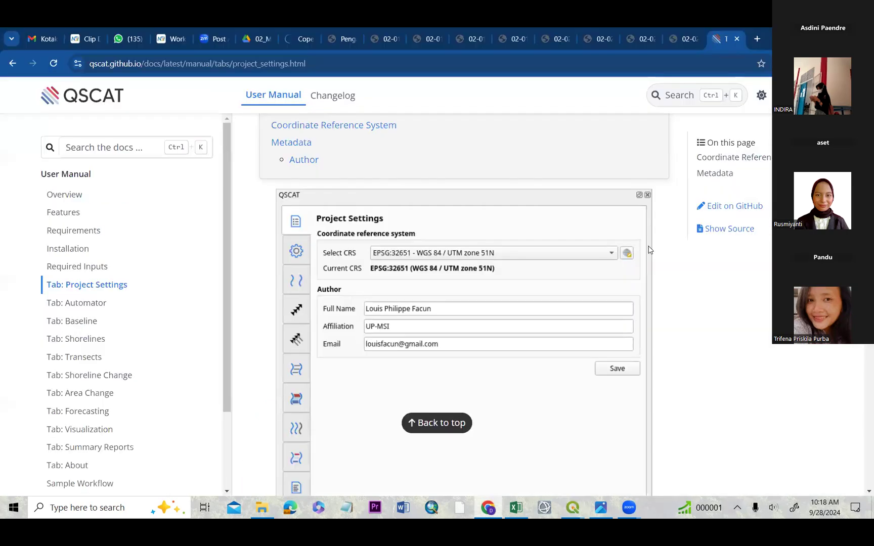
{"action": "key", "text": "alt+Tab"}
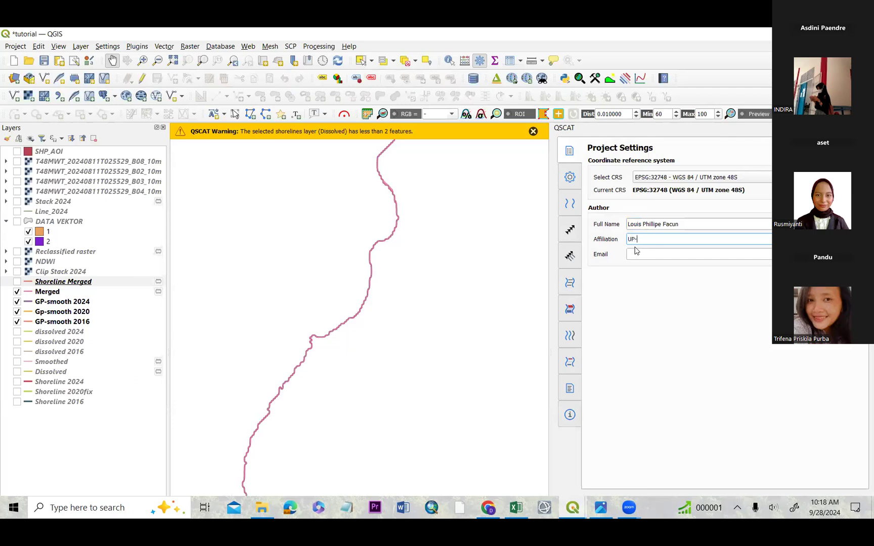
{"action": "key", "text": "alt+Tab"}
{"action": "key", "text": "alt+Tab"}
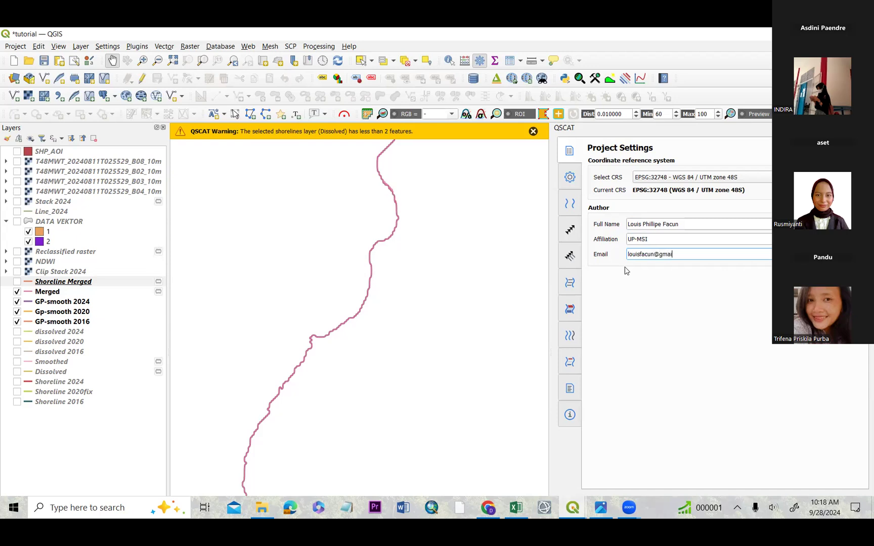
{"action": "key", "text": "alt+Tab"}
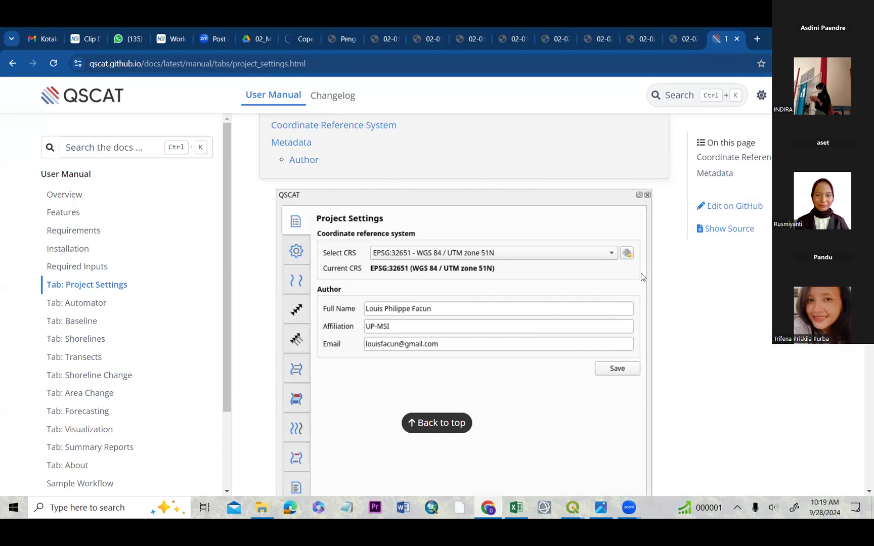
{"action": "key", "text": "alt+Tab"}
{"action": "left_click", "coordinate": [683, 254]}
Step: Recheck the manual's example, revise the spelling of the author's full name and save the project settings
{"action": "key", "text": "alt+Tab"}
{"action": "key", "text": "alt+Tab"}
{"action": "left_click", "coordinate": [658, 224]}
{"action": "type", "text": "ppe Facun"}
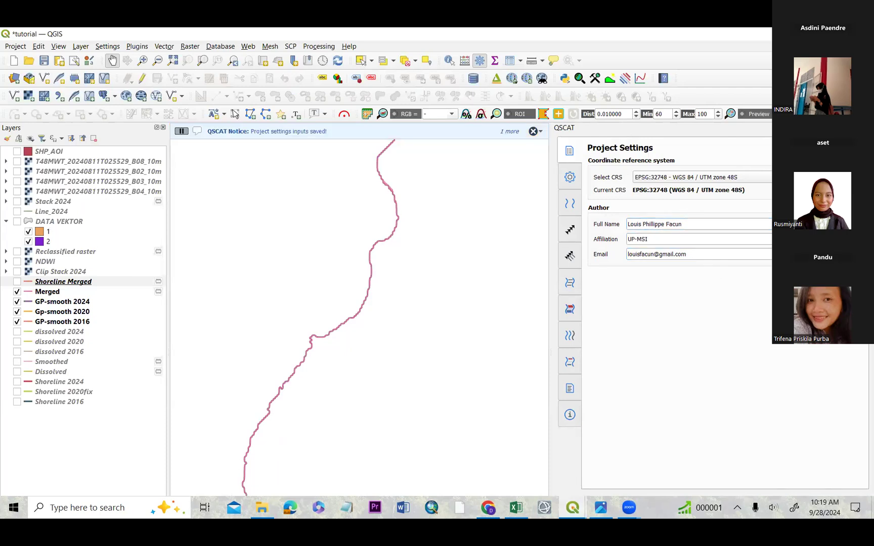
Step: Choose Shoreline Merged as the shorelines layer for QSCAT's automated date and uncertainty fields
{"action": "left_click", "coordinate": [577, 178]}
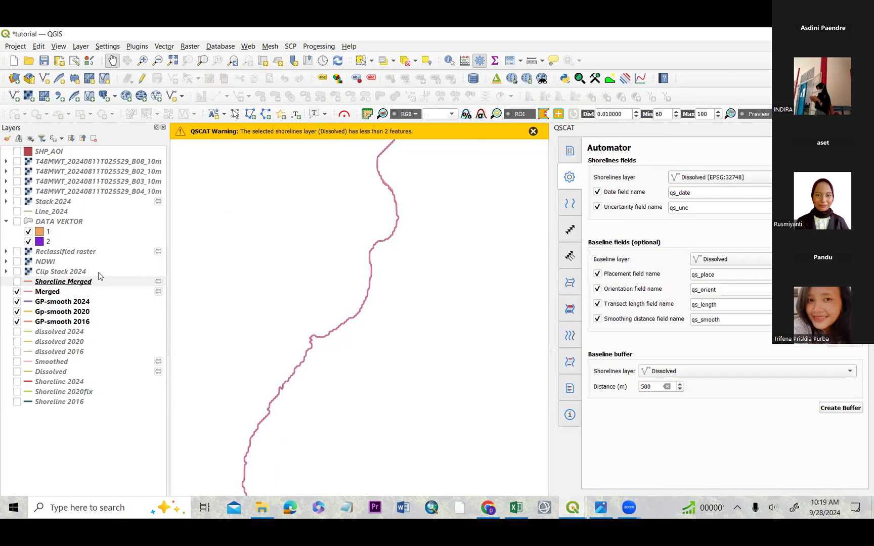
{"action": "left_click", "coordinate": [694, 179]}
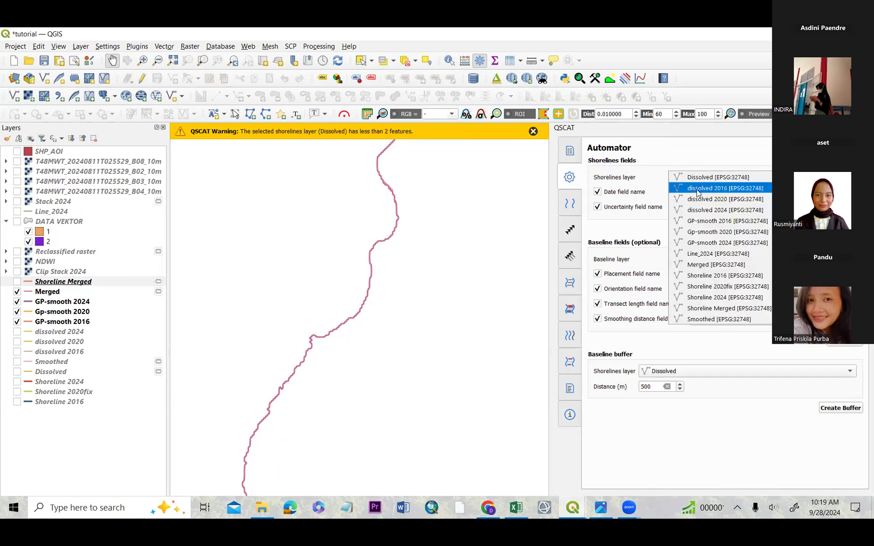
{"action": "left_click", "coordinate": [729, 308]}
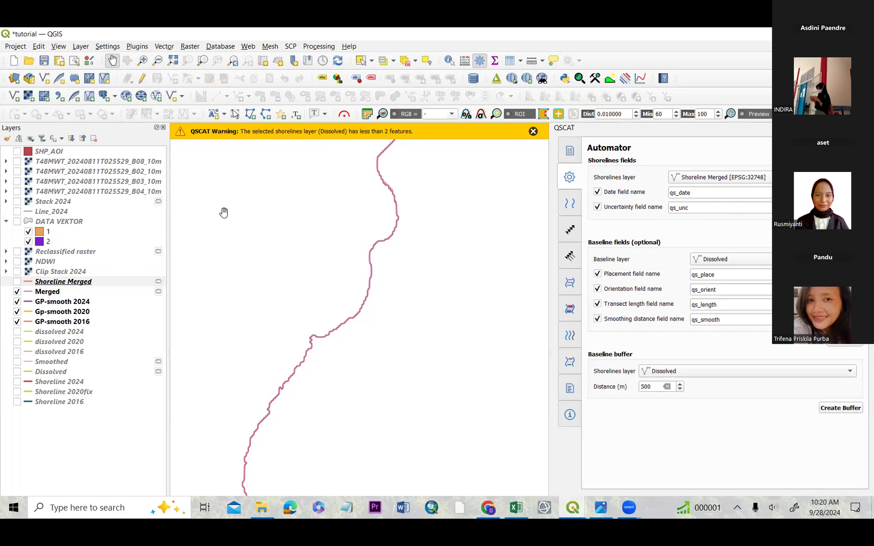
Step: Inspect the Shoreline Merged layer's attribute table for its existing fields, and close it
{"action": "right_click", "coordinate": [74, 281]}
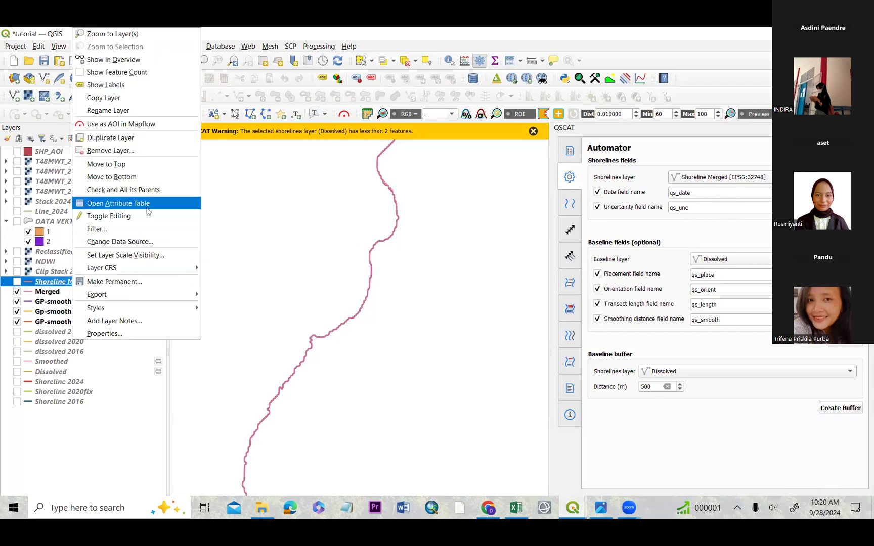
{"action": "left_click", "coordinate": [139, 203]}
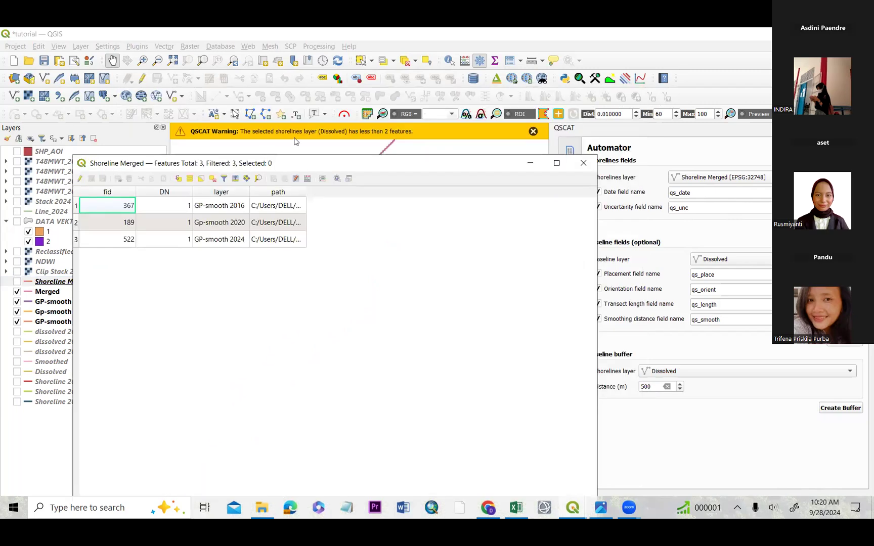
{"action": "left_click", "coordinate": [296, 141]}
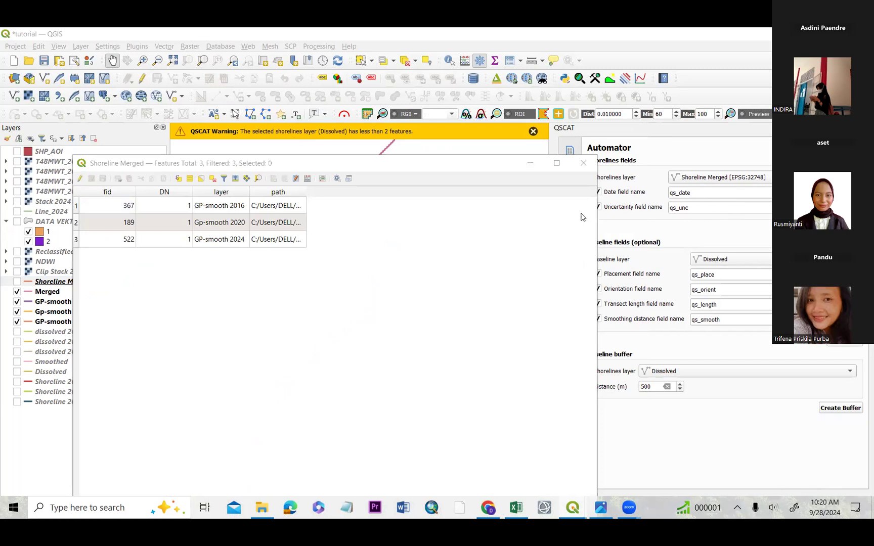
{"action": "left_click", "coordinate": [581, 164]}
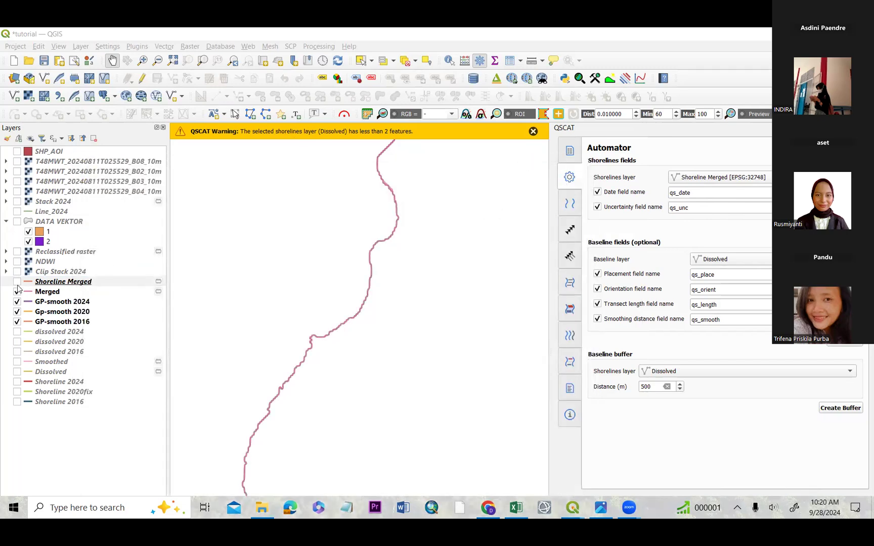
Step: Display Shoreline Merged, add the qs_date and qs_unc fields to it and open its attribute table
{"action": "left_click", "coordinate": [17, 282]}
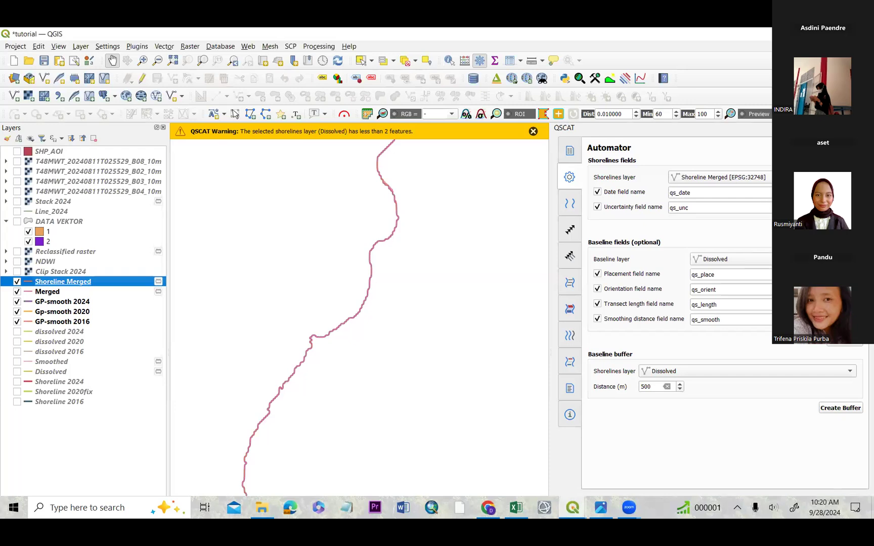
{"action": "right_click", "coordinate": [61, 283]}
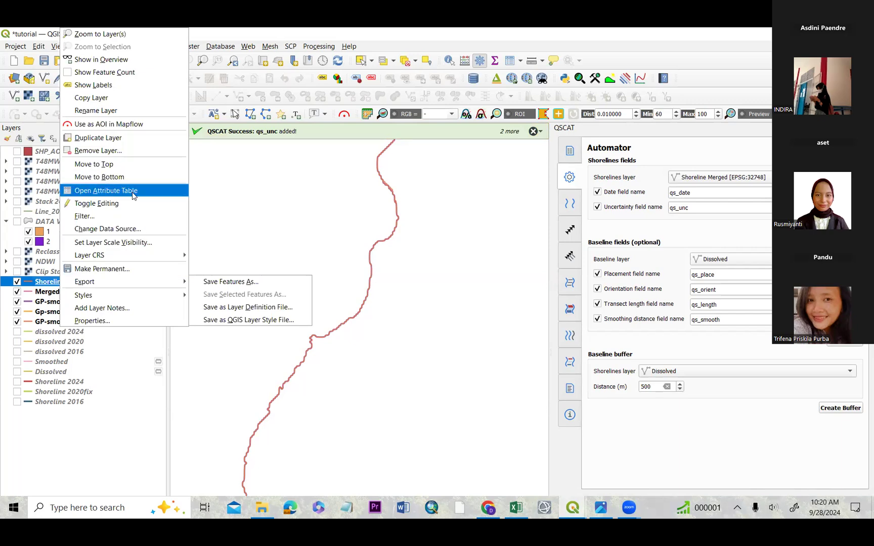
{"action": "left_click", "coordinate": [133, 194]}
{"action": "left_click_drag", "start_coordinate": [377, 162], "coordinate": [334, 119]}
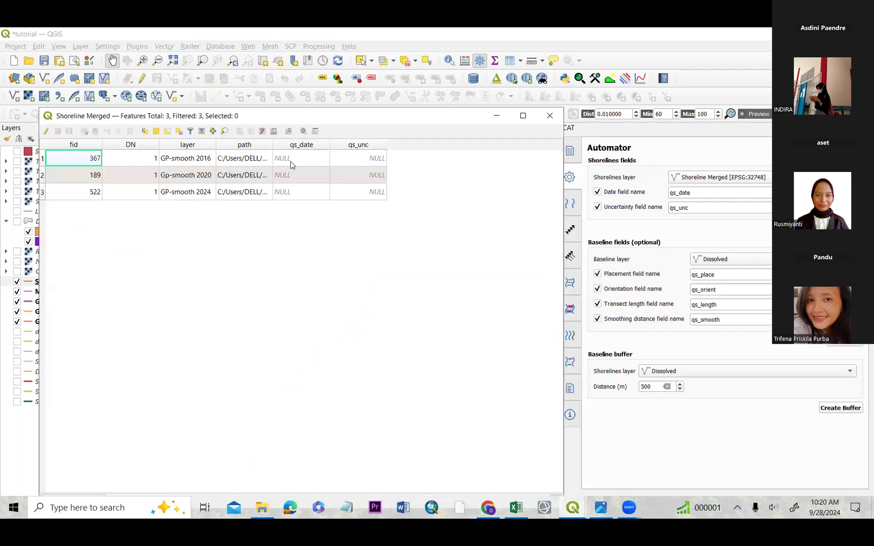
Step: Make the attribute table editable and enter 08/2016, 08/2020 and 08/2024 as qs_date for the 2016, 2020 and 2024 shorelines
{"action": "left_click", "coordinate": [312, 161]}
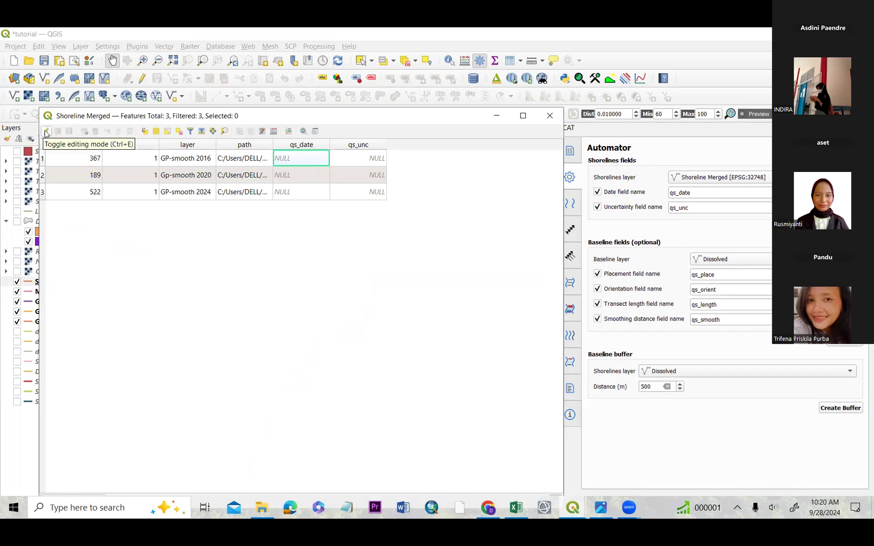
{"action": "left_click", "coordinate": [46, 131]}
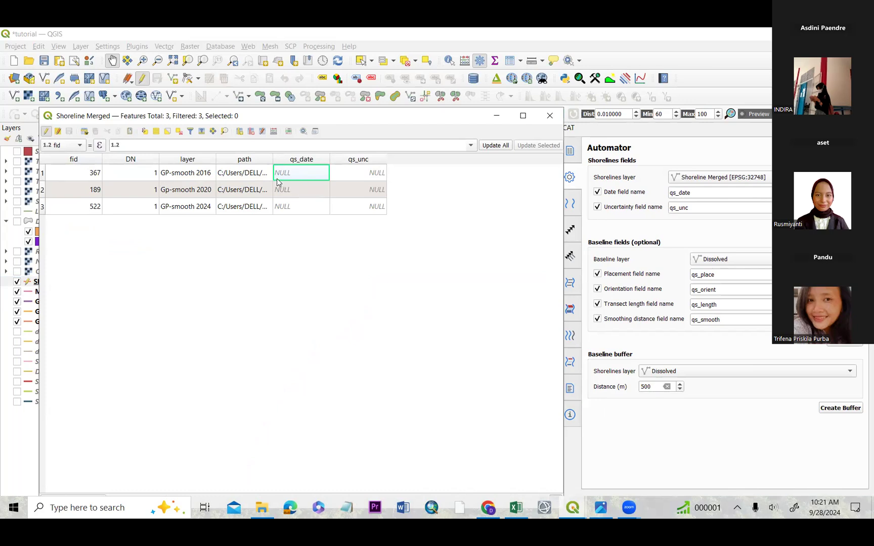
{"action": "double_click", "coordinate": [285, 194]}
{"action": "double_click", "coordinate": [298, 212]}
{"action": "double_click", "coordinate": [291, 175]}
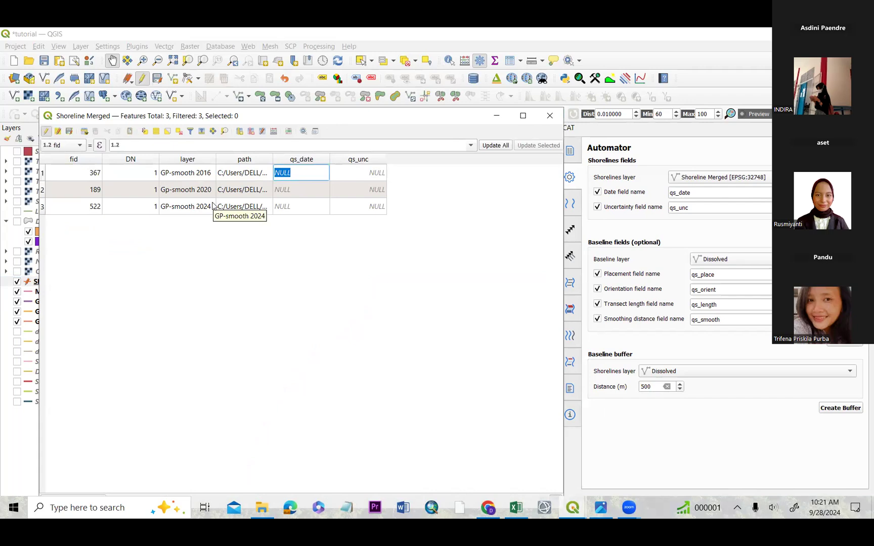
{"action": "type", "text": "08/2016"}
{"action": "double_click", "coordinate": [281, 191]}
{"action": "type", "text": "08/"}
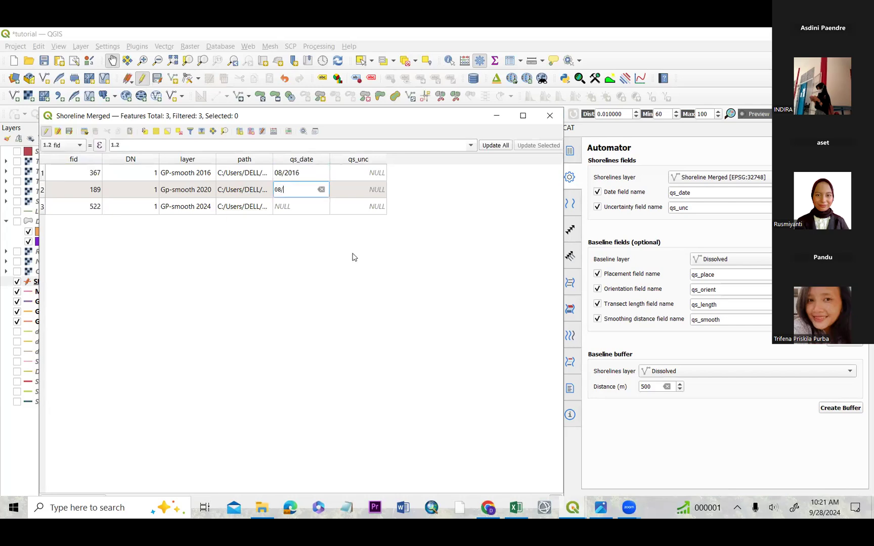
{"action": "type", "text": "2020"}
{"action": "double_click", "coordinate": [307, 207]}
{"action": "type", "text": "08/20"}
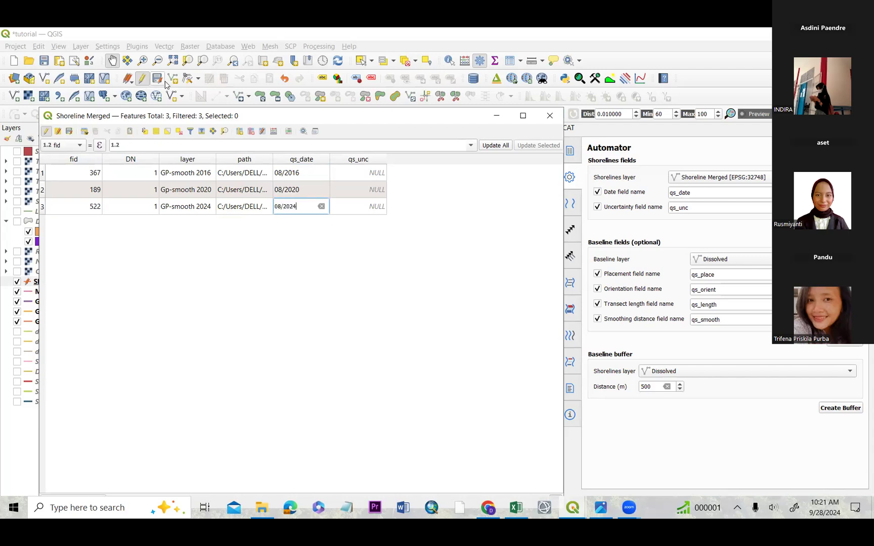
Step: Set qs_unc to 5 for all three shorelines, save the layer edits and close the attribute table
{"action": "double_click", "coordinate": [364, 172]}
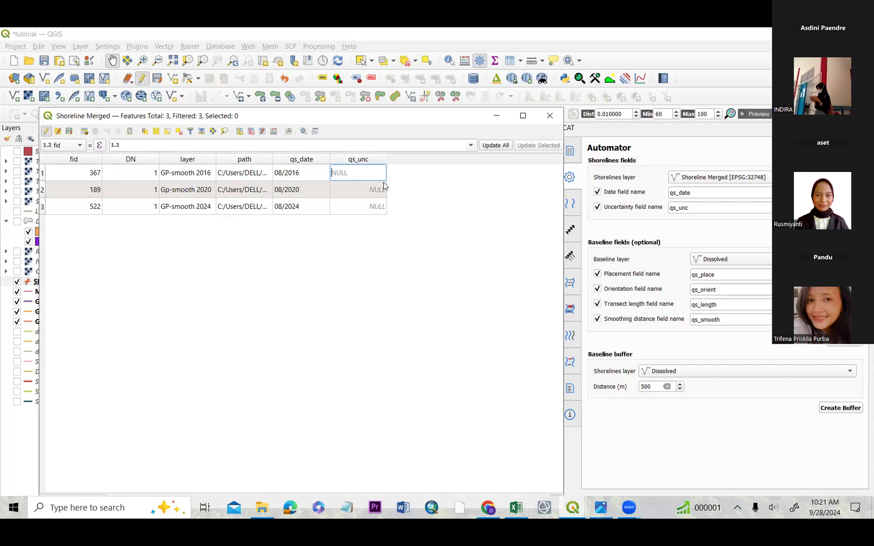
{"action": "type", "text": "5"}
{"action": "left_click", "coordinate": [374, 192]}
{"action": "type", "text": "5"}
{"action": "left_click", "coordinate": [370, 207]}
{"action": "type", "text": "5"}
{"action": "key", "text": "Return"}
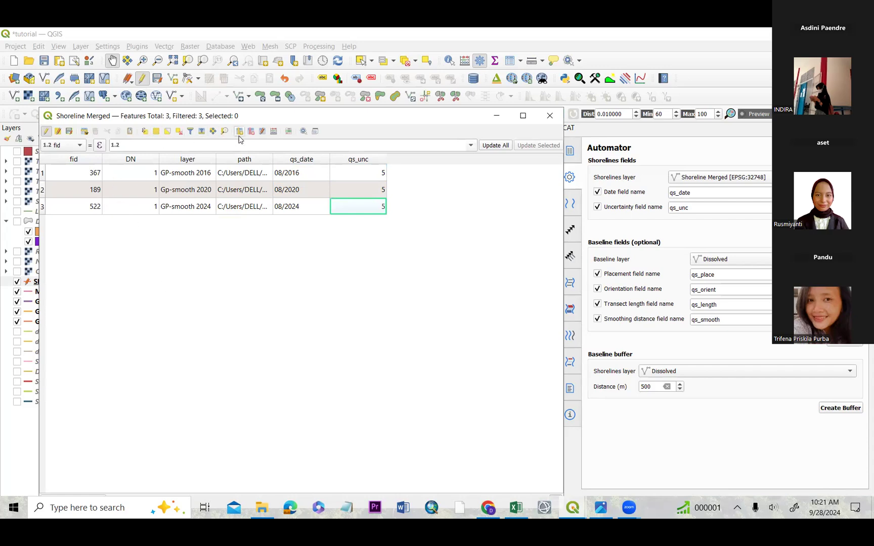
{"action": "left_click", "coordinate": [68, 131]}
{"action": "left_click", "coordinate": [47, 132]}
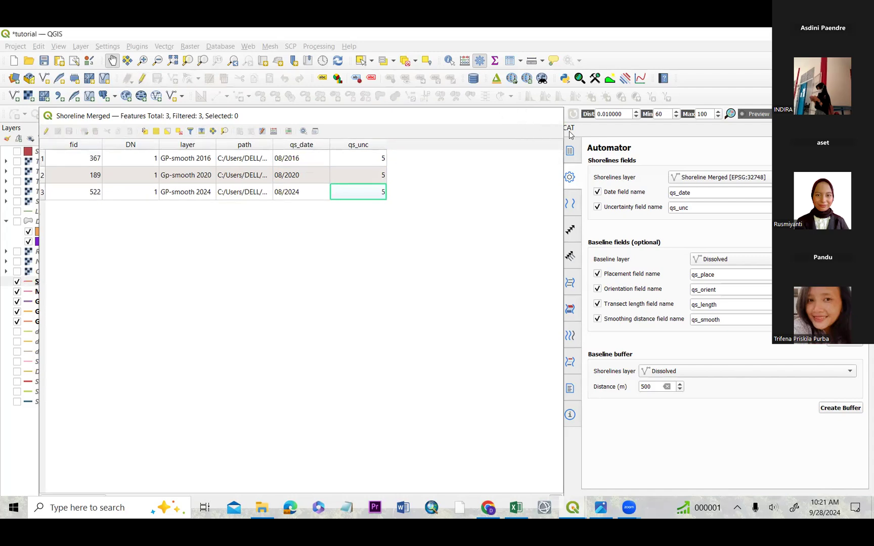
{"action": "left_click", "coordinate": [569, 134]}
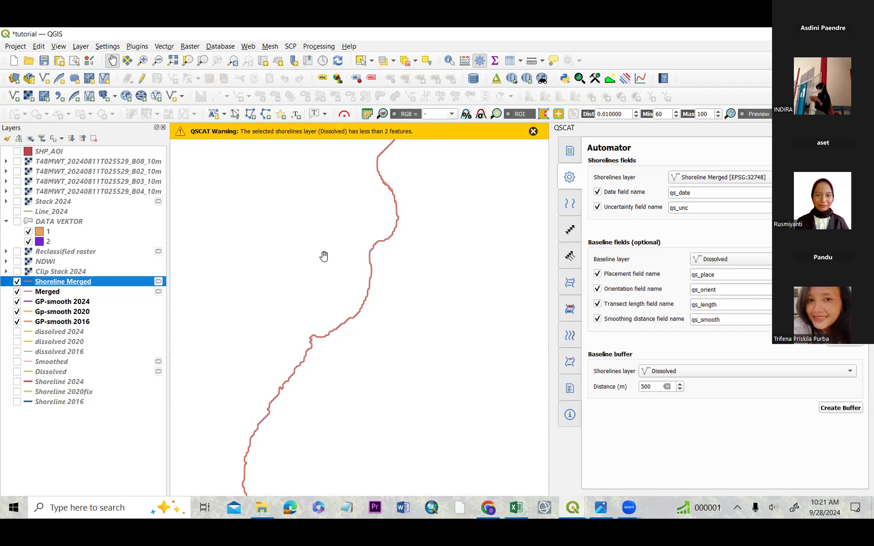
Step: Create a baseline buffer at a distance of 100 m from the Dissolved shorelines layer
{"action": "left_click_drag", "start_coordinate": [345, 275], "coordinate": [332, 278]}
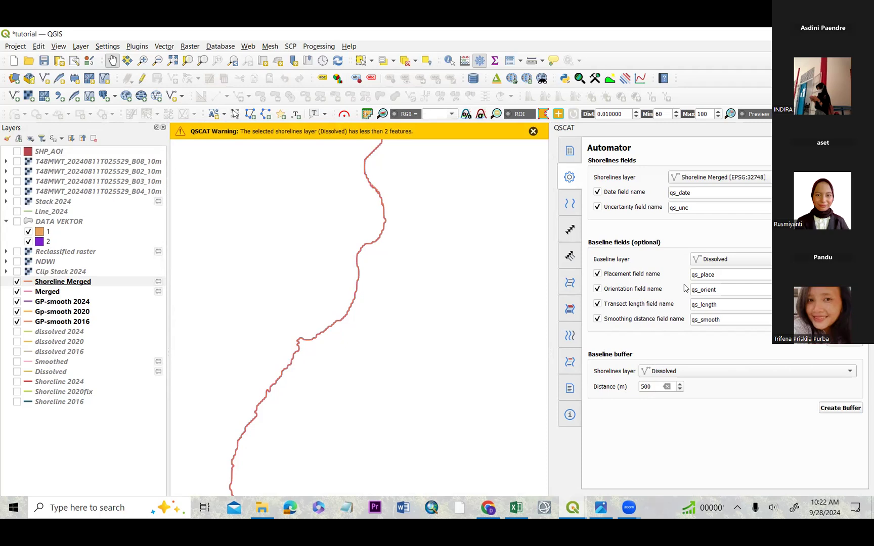
{"action": "double_click", "coordinate": [652, 388]}
{"action": "key", "text": "BackSpace"}
{"action": "type", "text": "100"}
{"action": "left_click", "coordinate": [837, 412]}
{"action": "mouse_move", "coordinate": [575, 518]}
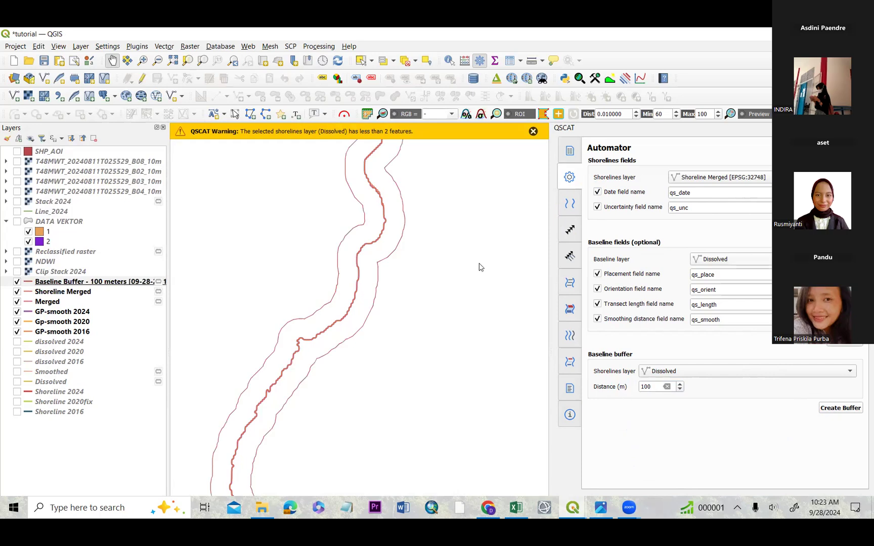
Step: Dismiss the QSCAT warning and examine how the 100 m baseline buffer follows the shorelines along the coast
{"action": "left_click", "coordinate": [531, 132]}
{"action": "double_click", "coordinate": [633, 130]}
{"action": "left_click_drag", "start_coordinate": [392, 244], "coordinate": [388, 251]}
{"action": "scroll", "coordinate": [379, 243], "scroll_direction": "down", "scroll_amount": 5}
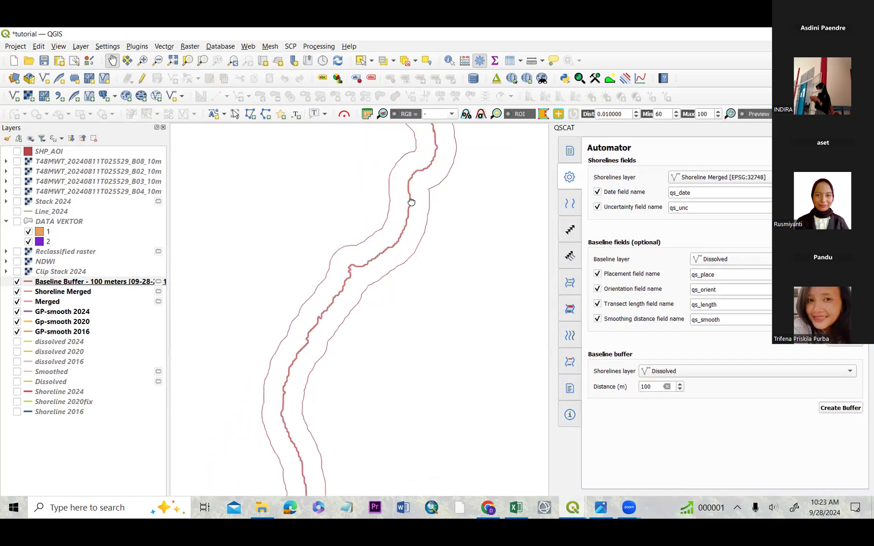
{"action": "scroll", "coordinate": [369, 323], "scroll_direction": "down", "scroll_amount": 1}
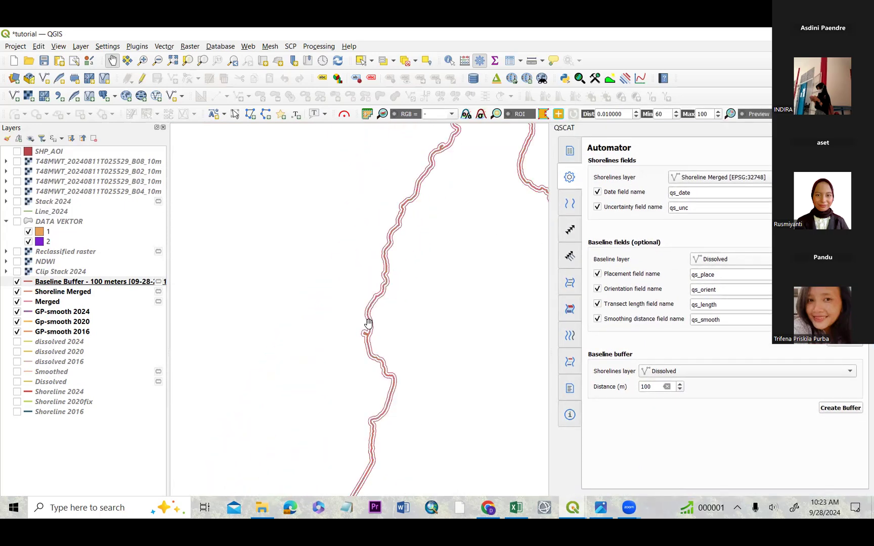
{"action": "scroll", "coordinate": [435, 220], "scroll_direction": "down", "scroll_amount": 2}
{"action": "scroll", "coordinate": [376, 247], "scroll_direction": "up", "scroll_amount": 4}
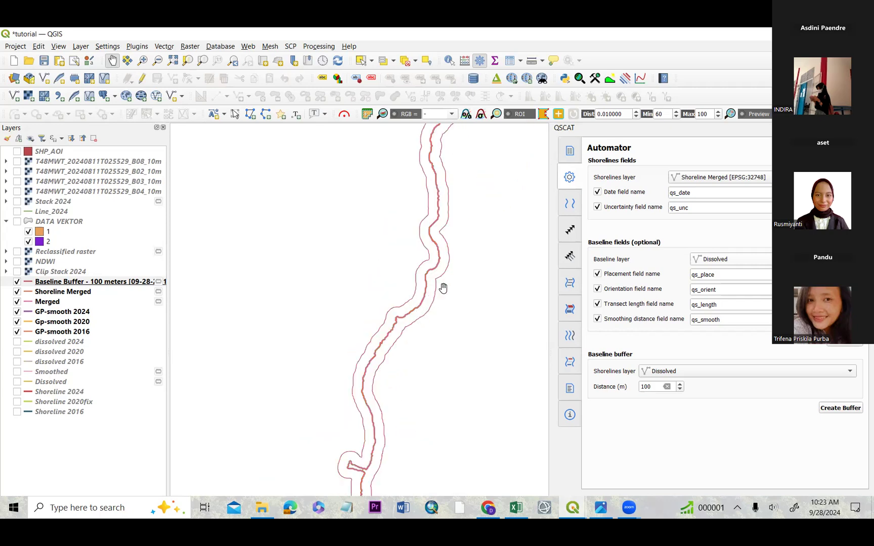
{"action": "left_click_drag", "start_coordinate": [443, 293], "coordinate": [423, 293]}
{"action": "scroll", "coordinate": [422, 291], "scroll_direction": "up", "scroll_amount": 2}
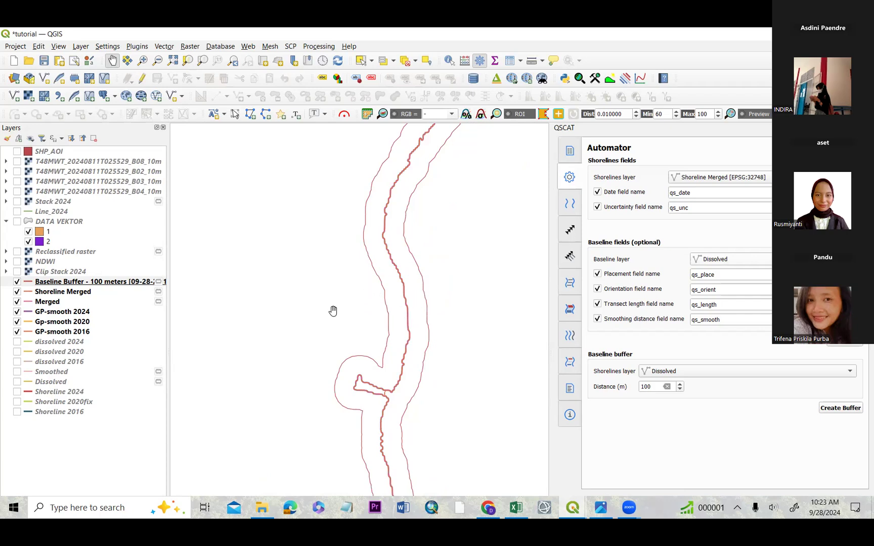
{"action": "scroll", "coordinate": [423, 353], "scroll_direction": "down", "scroll_amount": 3}
{"action": "left_click_drag", "start_coordinate": [415, 357], "coordinate": [387, 294]}
{"action": "scroll", "coordinate": [384, 343], "scroll_direction": "up", "scroll_amount": 3}
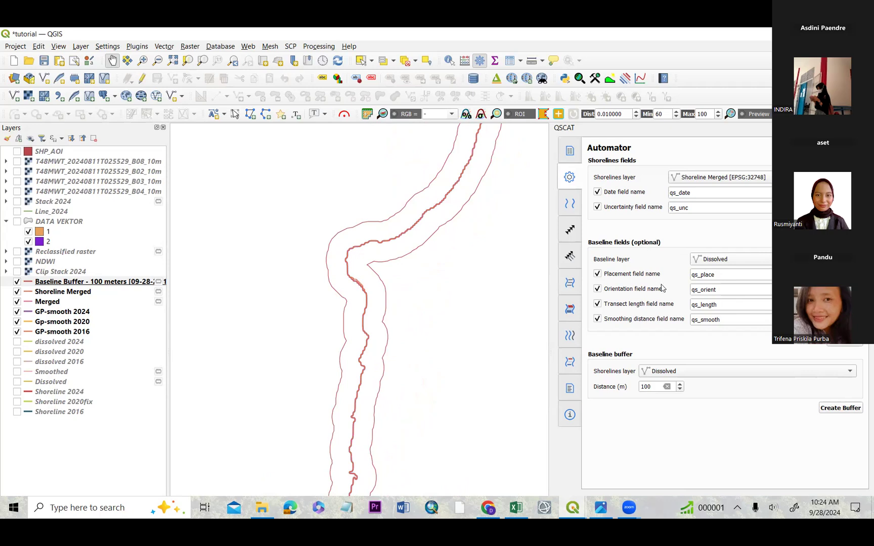
Step: Choose the 100 m Baseline Buffer as the baseline layer for the optional baseline fields
{"action": "left_click", "coordinate": [711, 261]}
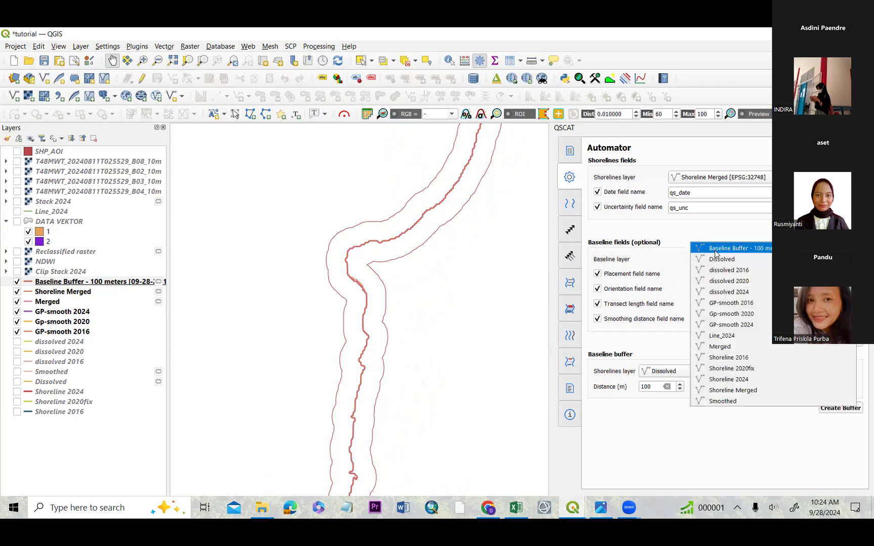
{"action": "left_click", "coordinate": [718, 248]}
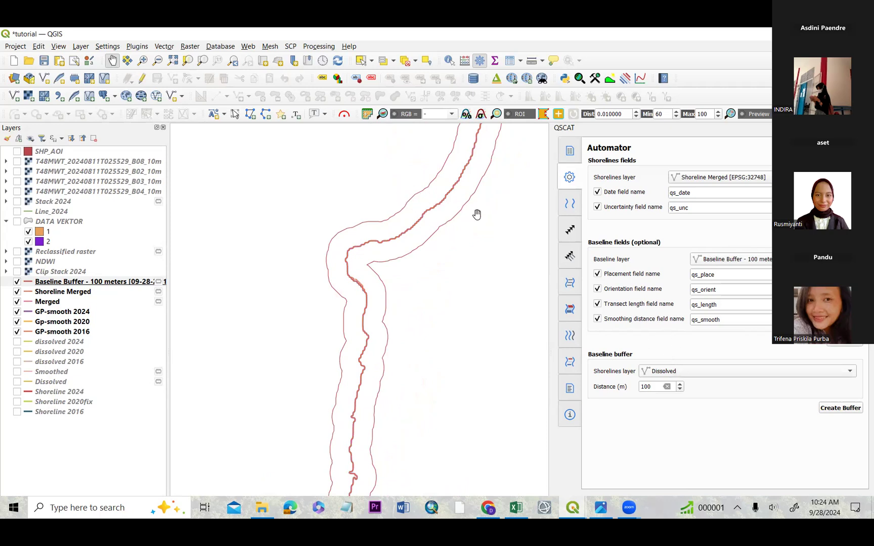
Step: In QSCAT's Shorelines settings, choose Shoreline Merged as the shorelines layer and set the default data uncertainty to 5
{"action": "left_click", "coordinate": [570, 205]}
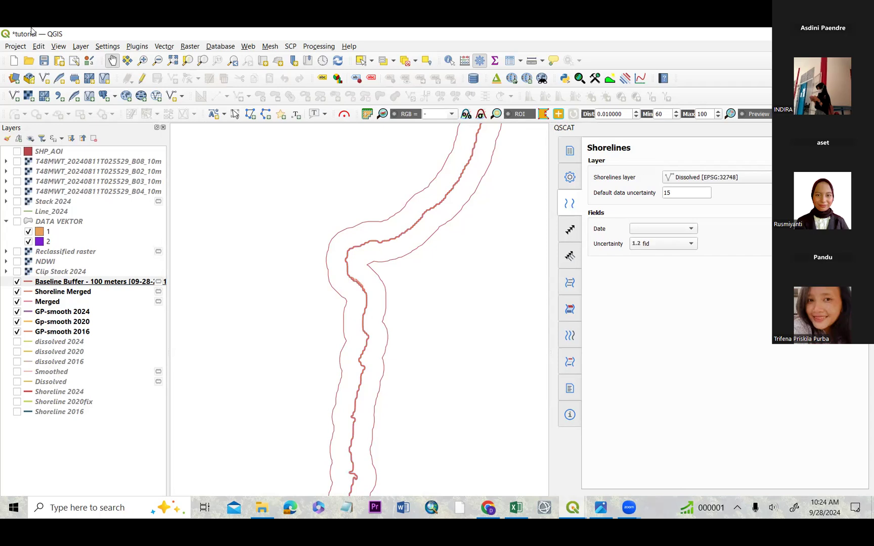
{"action": "left_click", "coordinate": [765, 177]}
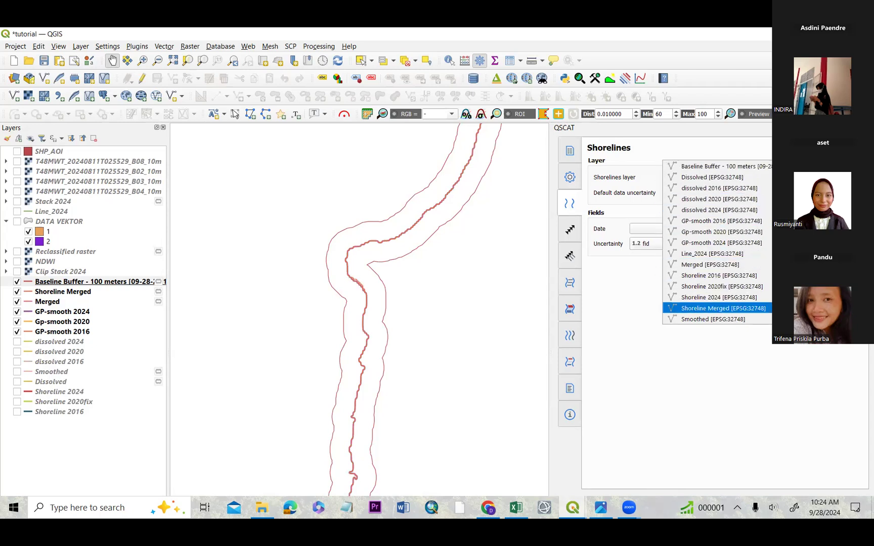
{"action": "left_click", "coordinate": [719, 309]}
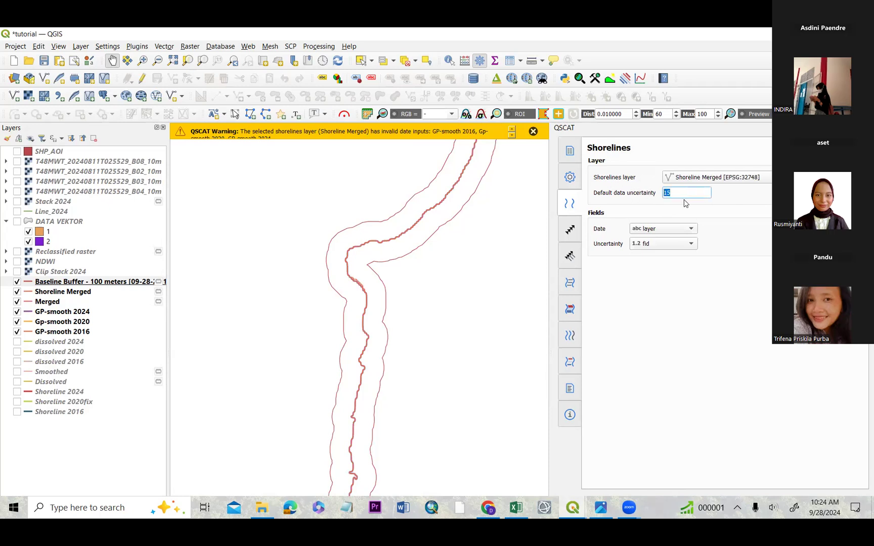
{"action": "type", "text": "5"}
Step: Check the field names in Shoreline Merged's attribute table and assign qs_date as the shorelines' date field
{"action": "left_click", "coordinate": [106, 293]}
{"action": "right_click", "coordinate": [104, 293]}
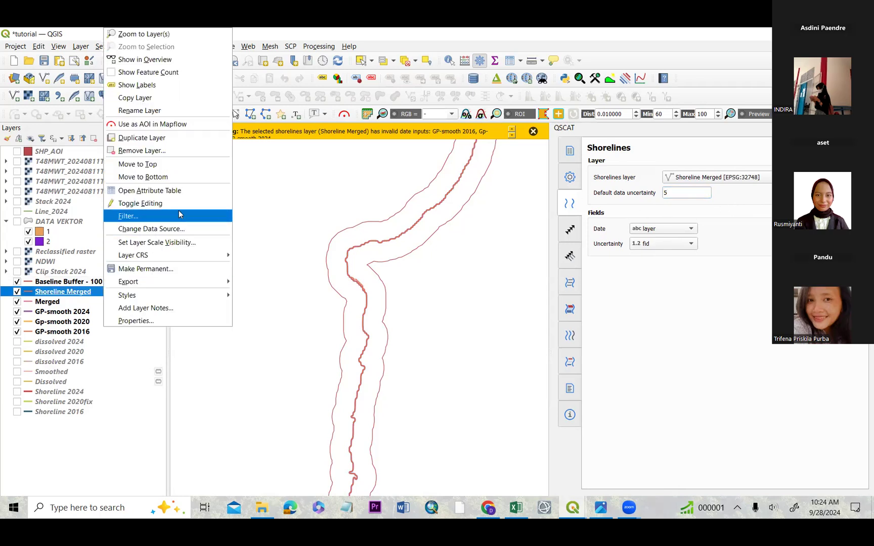
{"action": "left_click", "coordinate": [177, 192]}
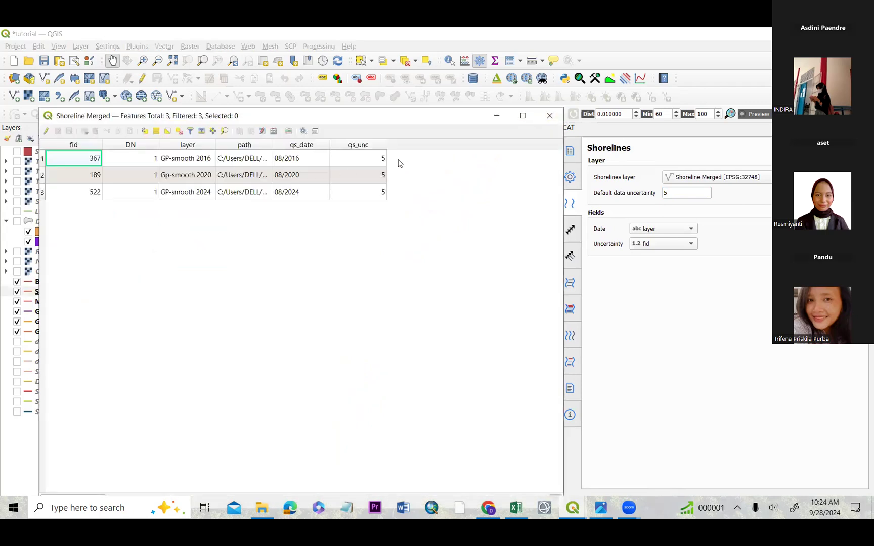
{"action": "left_click", "coordinate": [550, 116]}
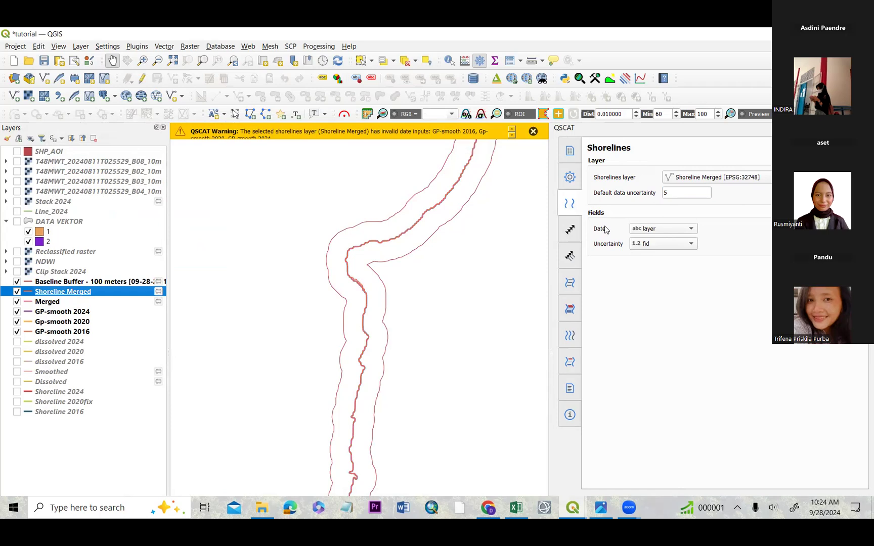
{"action": "left_click", "coordinate": [653, 232]}
{"action": "left_click", "coordinate": [658, 251]}
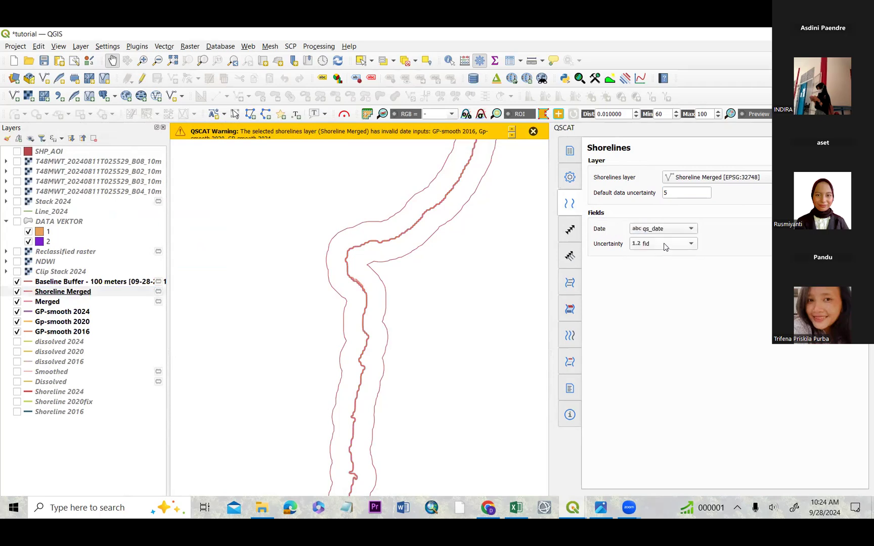
Step: Assign qs_unc as the shorelines' uncertainty field and save the shorelines inputs
{"action": "left_click", "coordinate": [664, 244]}
{"action": "left_click", "coordinate": [648, 255]}
{"action": "left_click", "coordinate": [573, 184]}
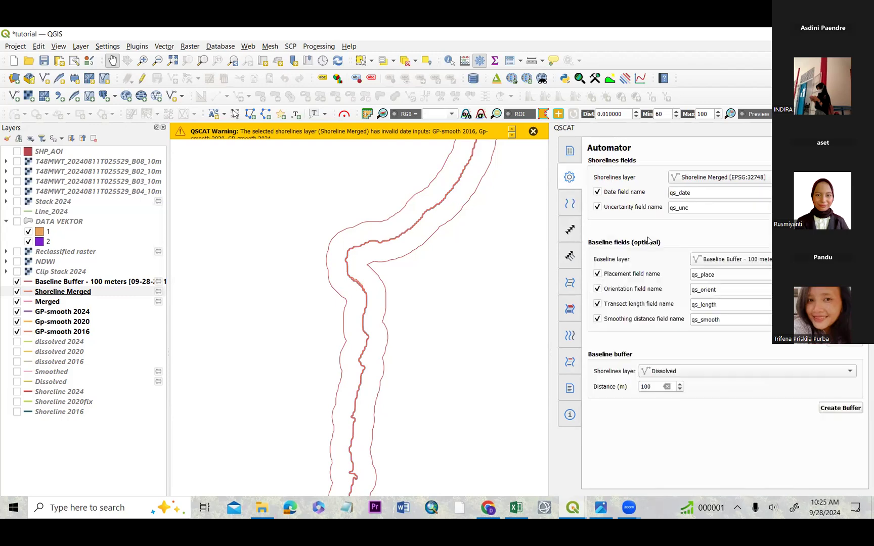
{"action": "left_click", "coordinate": [572, 202]}
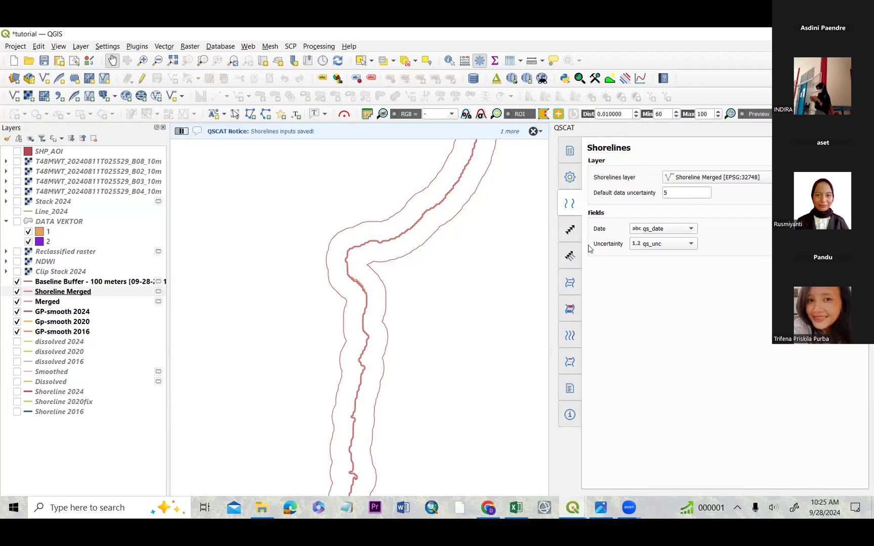
Step: In QSCAT's Baseline settings, choose the 100 m Baseline Buffer as the baseline layer and set its placement to Land or Onshore
{"action": "left_click", "coordinate": [574, 228]}
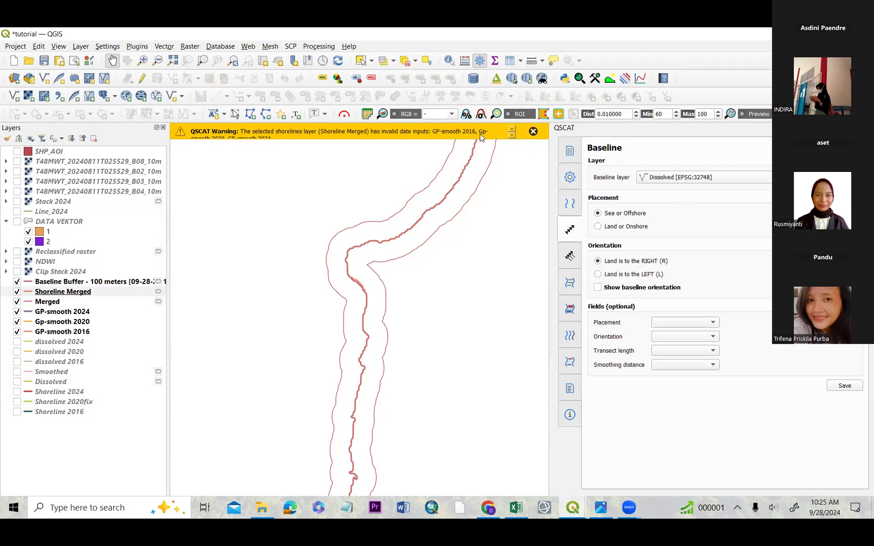
{"action": "scroll", "coordinate": [439, 138], "scroll_direction": "down", "scroll_amount": 1}
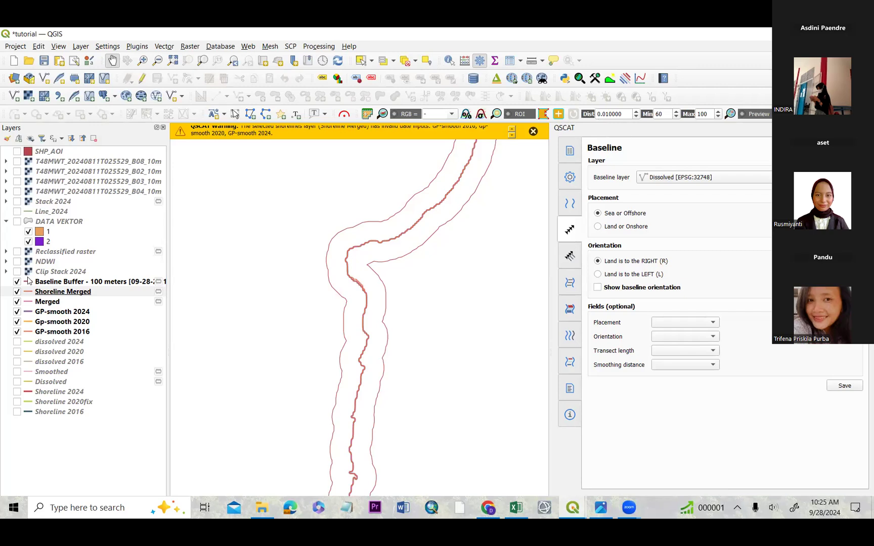
{"action": "left_click", "coordinate": [677, 179]}
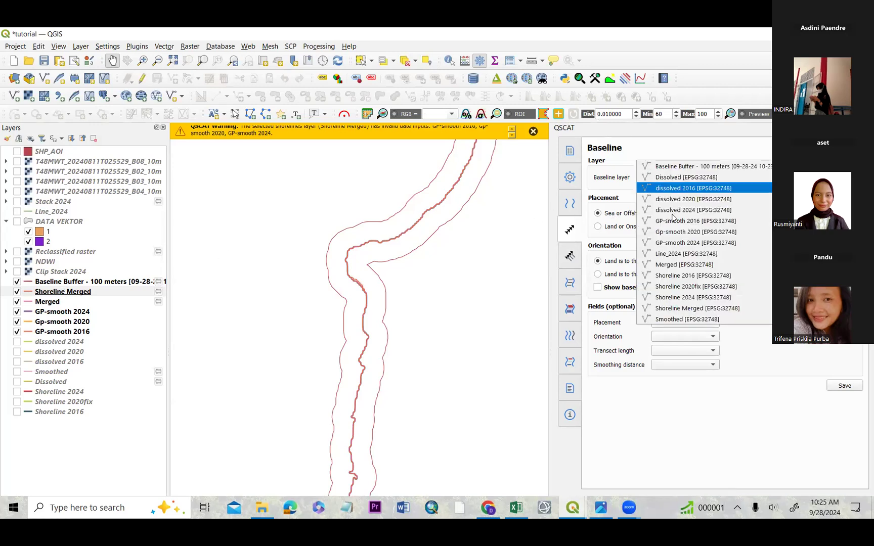
{"action": "left_click", "coordinate": [689, 166]}
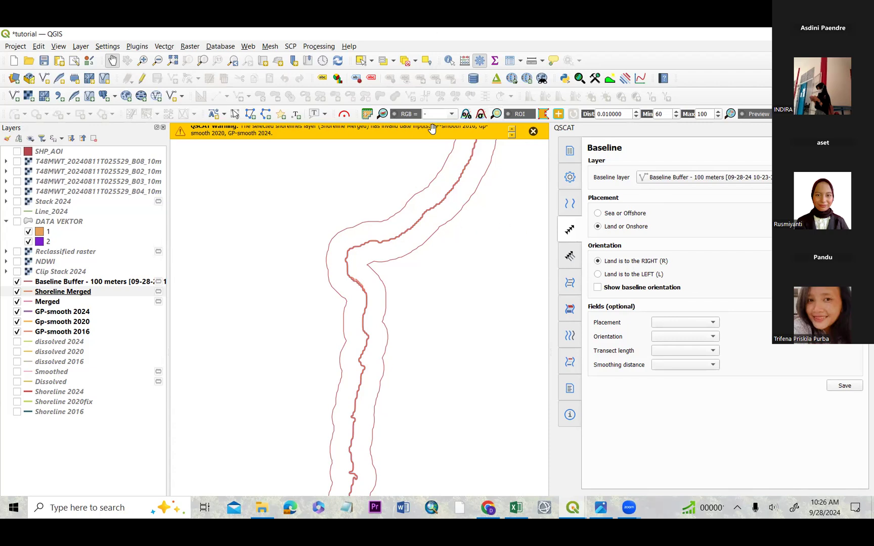
Step: Preview the baseline orientation on the map, hide it again, and set the orientation to Land is to the LEFT (L)
{"action": "left_click_drag", "start_coordinate": [463, 203], "coordinate": [452, 206]}
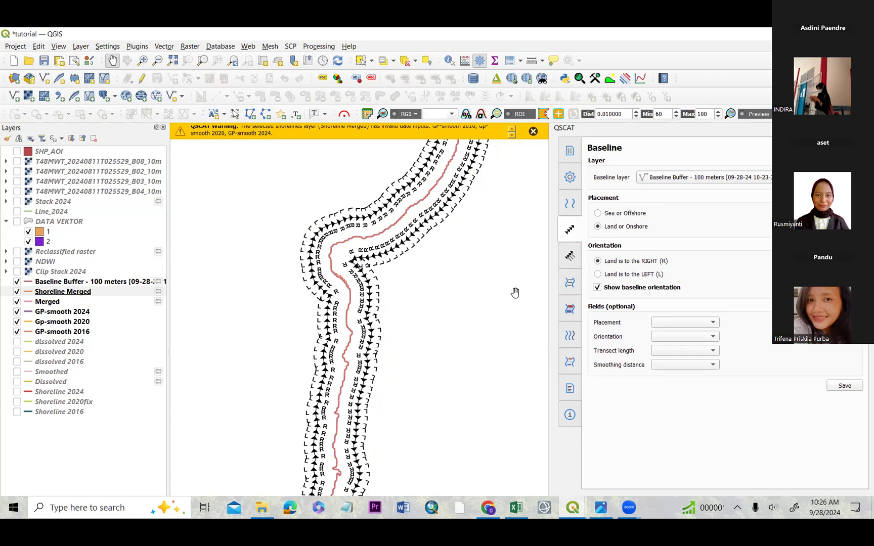
{"action": "left_click", "coordinate": [598, 287]}
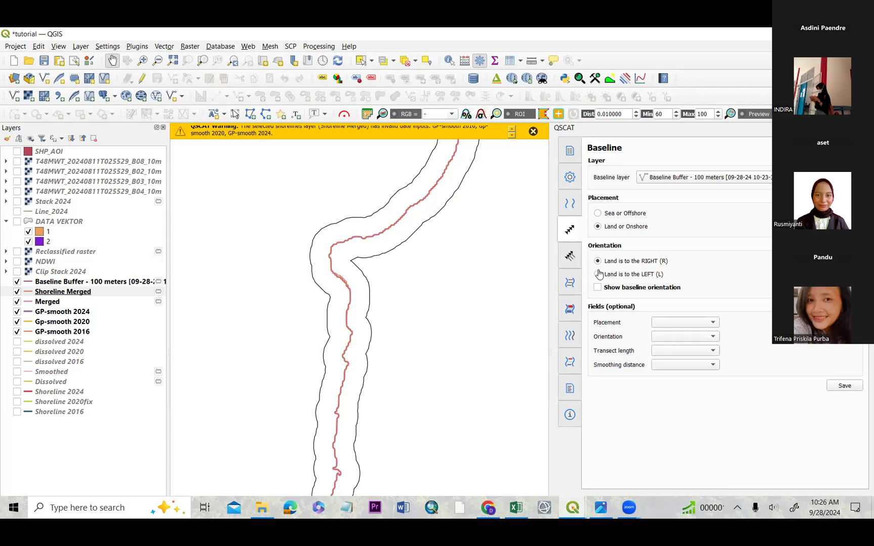
{"action": "scroll", "coordinate": [417, 314], "scroll_direction": "down", "scroll_amount": 3}
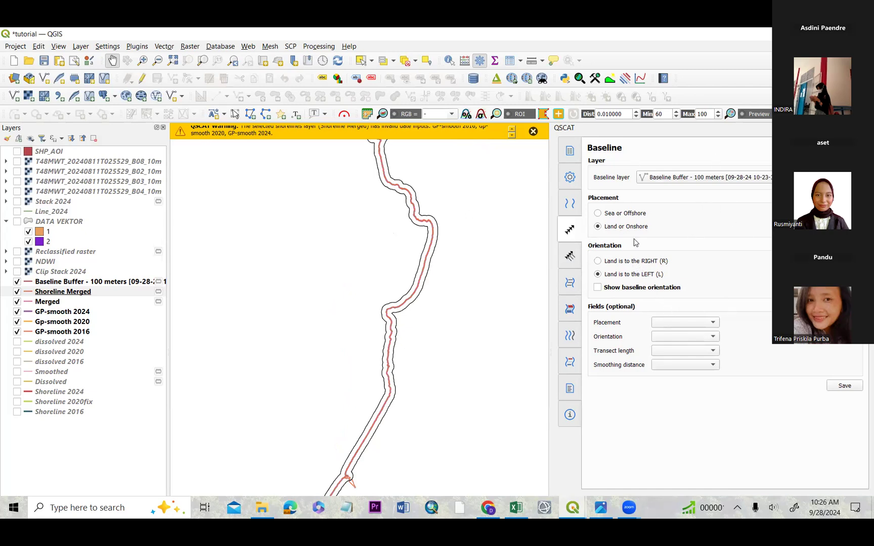
Step: Examine the 100 m baseline buffer along the coast down to its closed southwestern end
{"action": "scroll", "coordinate": [406, 327], "scroll_direction": "down", "scroll_amount": 2}
{"action": "scroll", "coordinate": [403, 347], "scroll_direction": "up", "scroll_amount": 3}
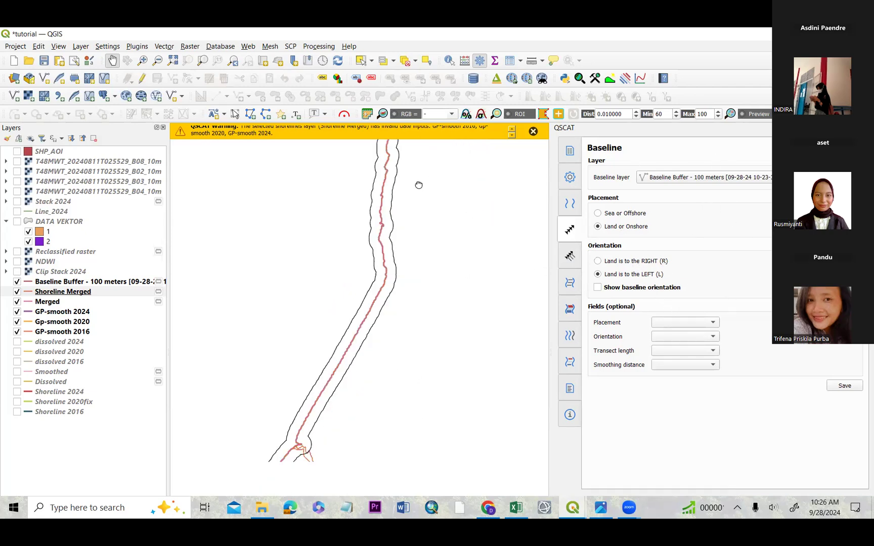
{"action": "scroll", "coordinate": [299, 316], "scroll_direction": "up", "scroll_amount": 3}
{"action": "scroll", "coordinate": [303, 313], "scroll_direction": "down", "scroll_amount": 4}
{"action": "scroll", "coordinate": [298, 298], "scroll_direction": "up", "scroll_amount": 2}
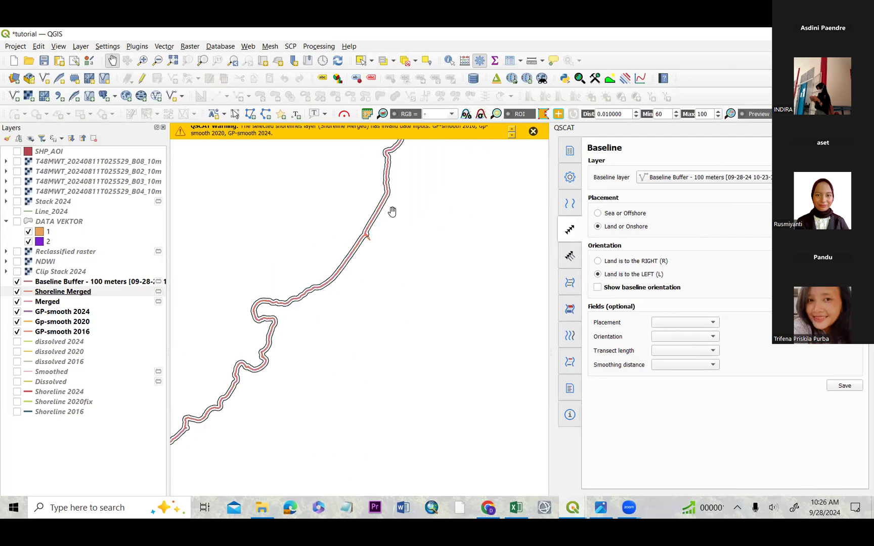
{"action": "scroll", "coordinate": [384, 207], "scroll_direction": "up", "scroll_amount": 3}
{"action": "scroll", "coordinate": [371, 375], "scroll_direction": "down", "scroll_amount": 1}
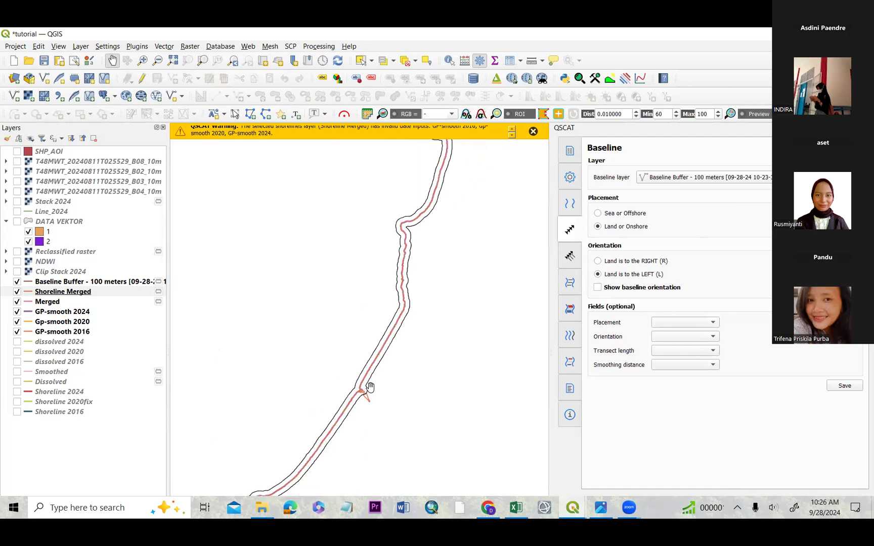
{"action": "scroll", "coordinate": [360, 344], "scroll_direction": "down", "scroll_amount": 2}
{"action": "scroll", "coordinate": [420, 293], "scroll_direction": "up", "scroll_amount": 2}
{"action": "scroll", "coordinate": [392, 299], "scroll_direction": "down", "scroll_amount": 3}
{"action": "scroll", "coordinate": [376, 322], "scroll_direction": "down", "scroll_amount": 2}
{"action": "scroll", "coordinate": [417, 237], "scroll_direction": "up", "scroll_amount": 3}
{"action": "scroll", "coordinate": [398, 249], "scroll_direction": "down", "scroll_amount": 1}
{"action": "scroll", "coordinate": [283, 253], "scroll_direction": "up", "scroll_amount": 3}
{"action": "scroll", "coordinate": [293, 308], "scroll_direction": "down", "scroll_amount": 2}
{"action": "scroll", "coordinate": [269, 316], "scroll_direction": "up", "scroll_amount": 1}
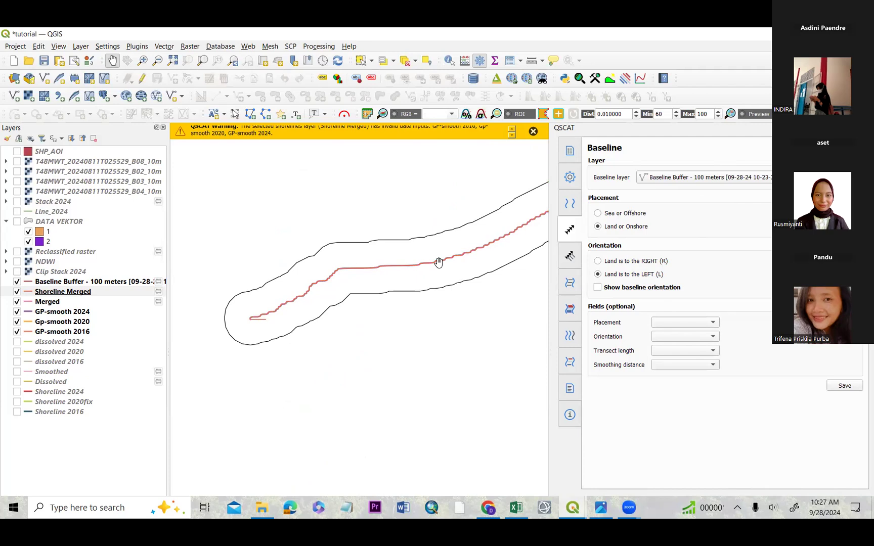
Step: Start editing the 100 m Baseline Buffer layer and split its outline just below the shoreline's southwestern end
{"action": "left_click", "coordinate": [96, 282]}
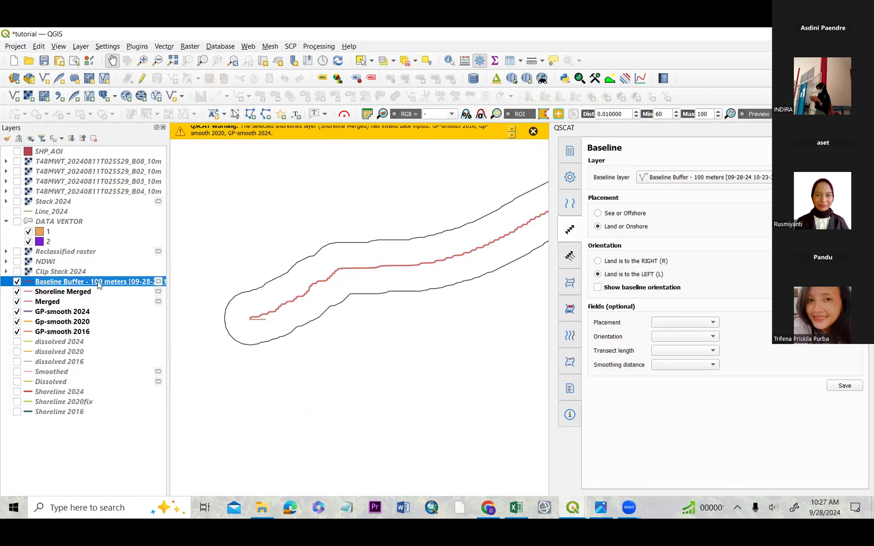
{"action": "left_click", "coordinate": [142, 78]}
{"action": "scroll", "coordinate": [229, 336], "scroll_direction": "up", "scroll_amount": 2}
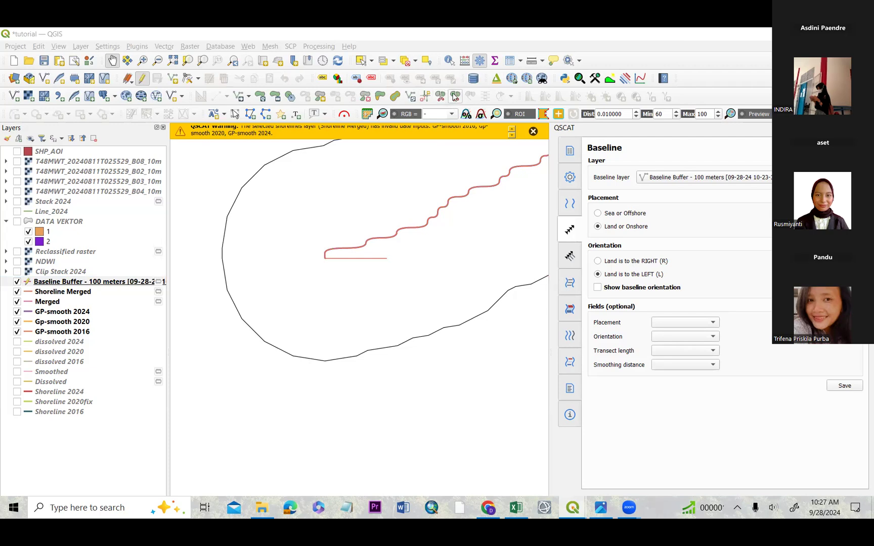
{"action": "left_click", "coordinate": [439, 97]}
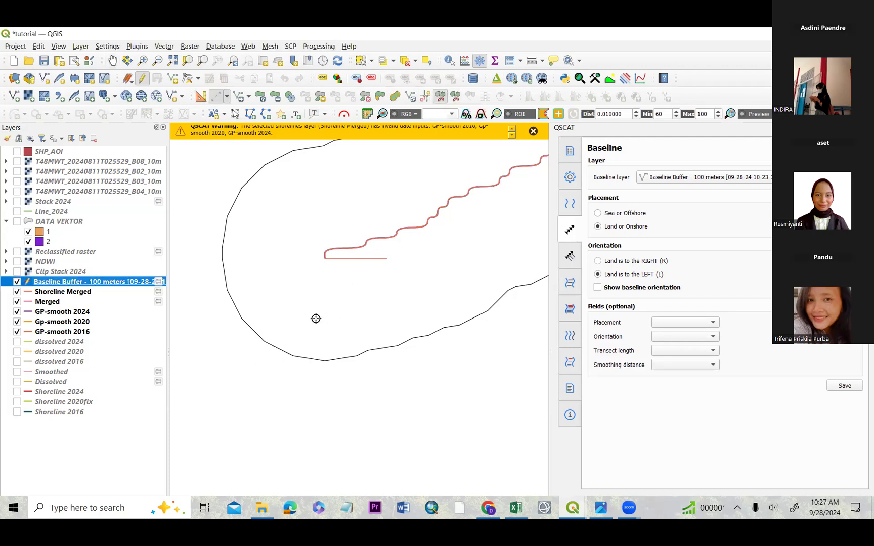
{"action": "left_click", "coordinate": [326, 345]}
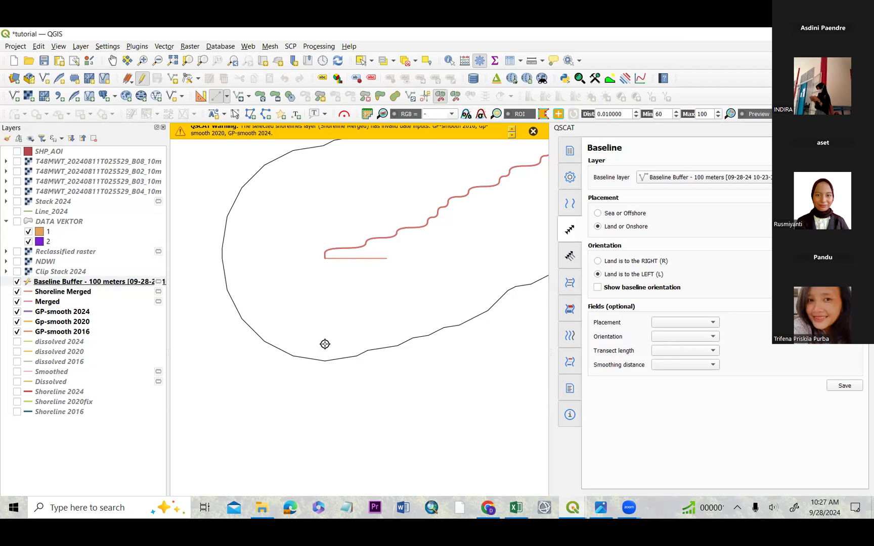
{"action": "right_click", "coordinate": [280, 365]}
{"action": "scroll", "coordinate": [367, 332], "scroll_direction": "down", "scroll_amount": 2}
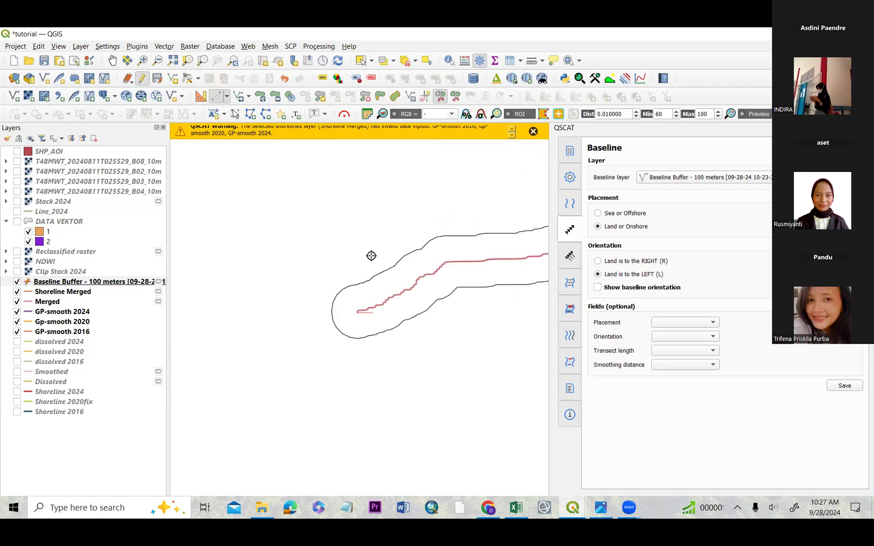
Step: Split the baseline buffer's outline below the shoreline's opposite, northeastern end
{"action": "scroll", "coordinate": [399, 247], "scroll_direction": "down", "scroll_amount": 1}
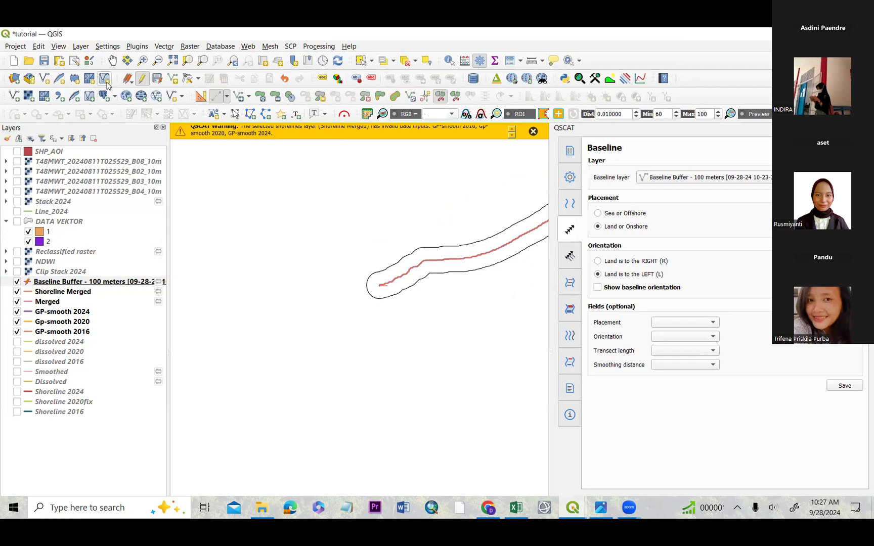
{"action": "left_click", "coordinate": [112, 60]}
{"action": "scroll", "coordinate": [384, 258], "scroll_direction": "down", "scroll_amount": 3}
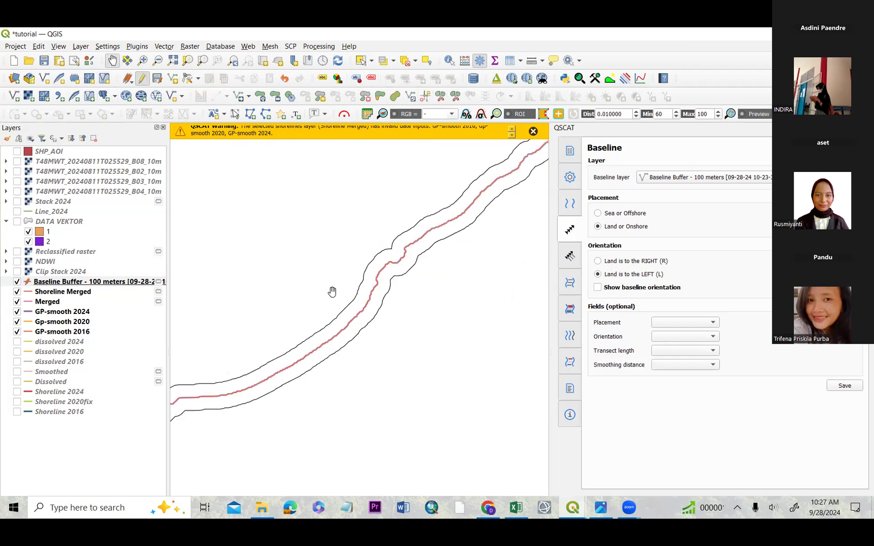
{"action": "scroll", "coordinate": [389, 259], "scroll_direction": "up", "scroll_amount": 5}
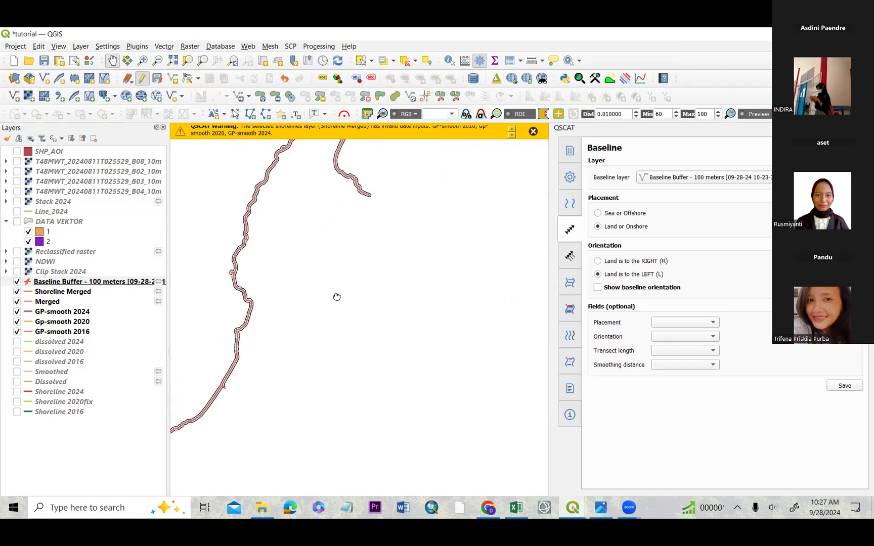
{"action": "scroll", "coordinate": [370, 222], "scroll_direction": "up", "scroll_amount": 5}
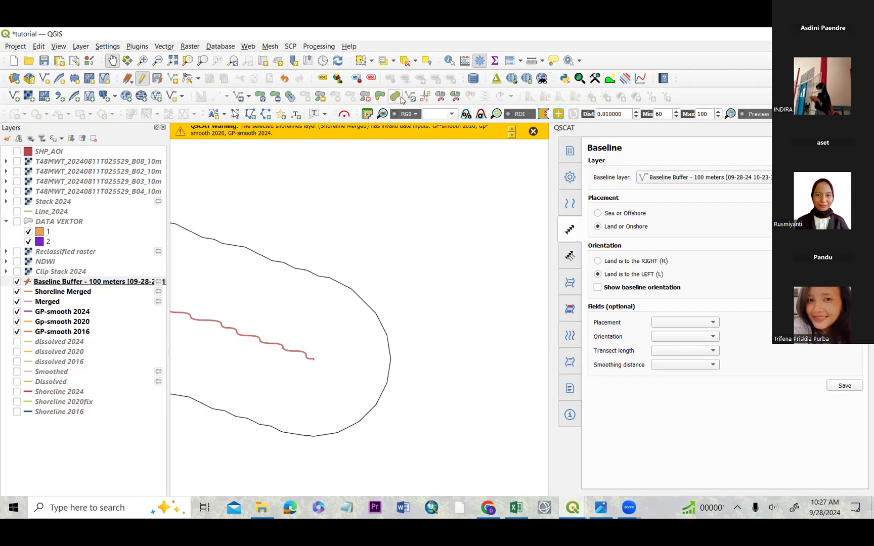
{"action": "left_click", "coordinate": [441, 98]}
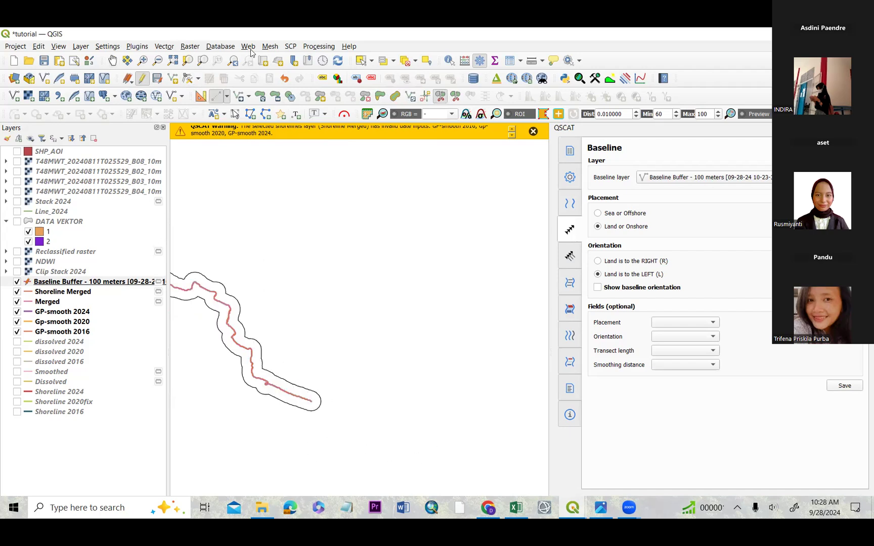
Step: Select the baseline buffer line on the shoreline's northwestern side and delete it, confirming the deletion
{"action": "left_click", "coordinate": [360, 60]}
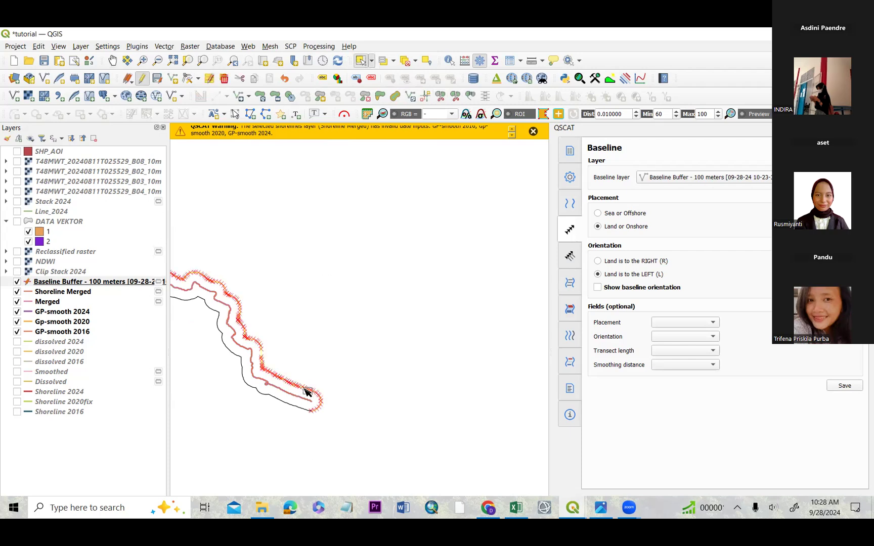
{"action": "scroll", "coordinate": [234, 410], "scroll_direction": "up", "scroll_amount": 2}
{"action": "scroll", "coordinate": [221, 452], "scroll_direction": "down", "scroll_amount": 1}
{"action": "scroll", "coordinate": [204, 464], "scroll_direction": "up", "scroll_amount": 4}
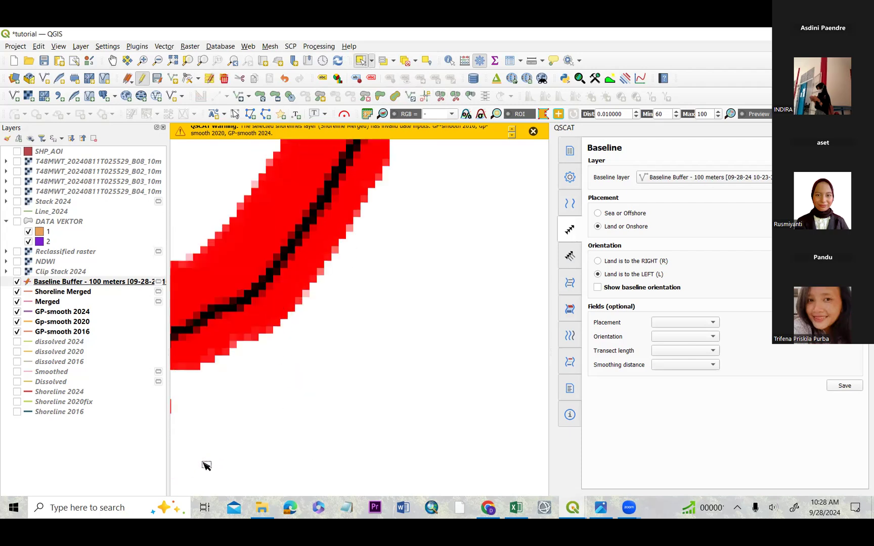
{"action": "left_click", "coordinate": [112, 60]}
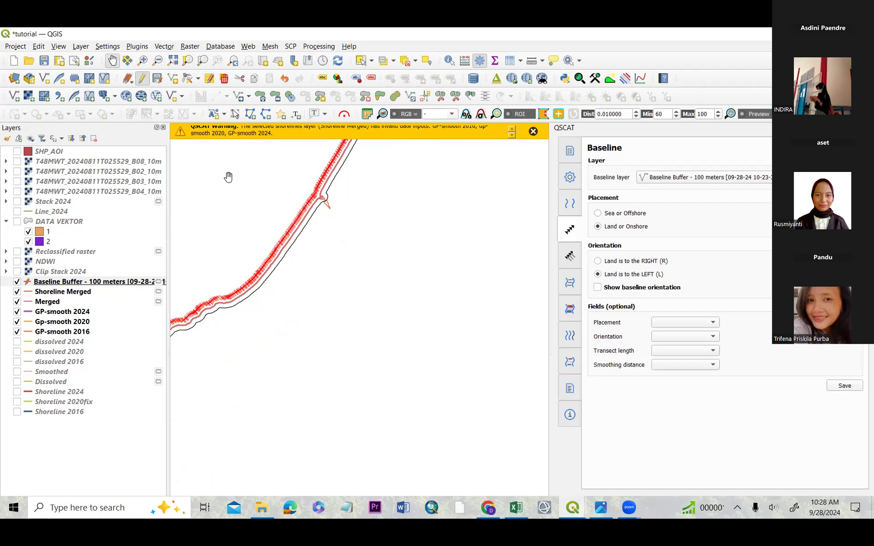
{"action": "scroll", "coordinate": [351, 269], "scroll_direction": "down", "scroll_amount": 3}
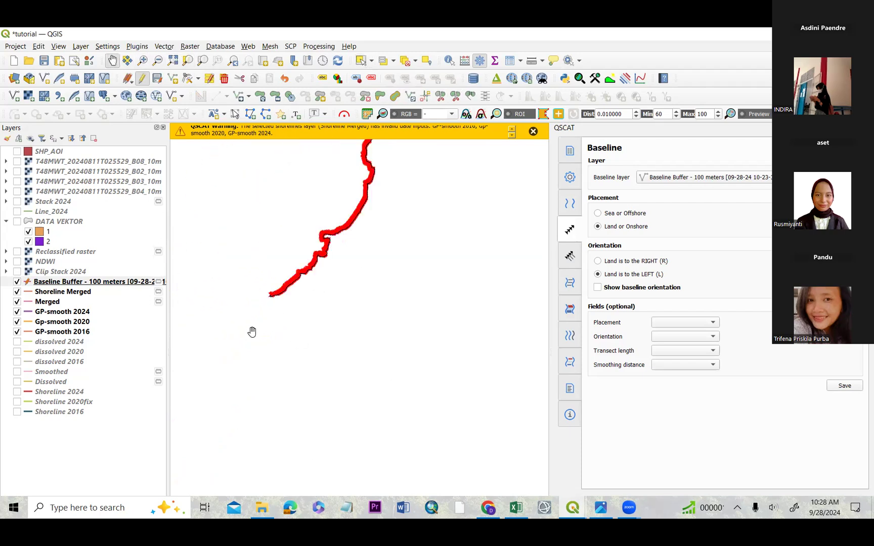
{"action": "scroll", "coordinate": [266, 275], "scroll_direction": "up", "scroll_amount": 2}
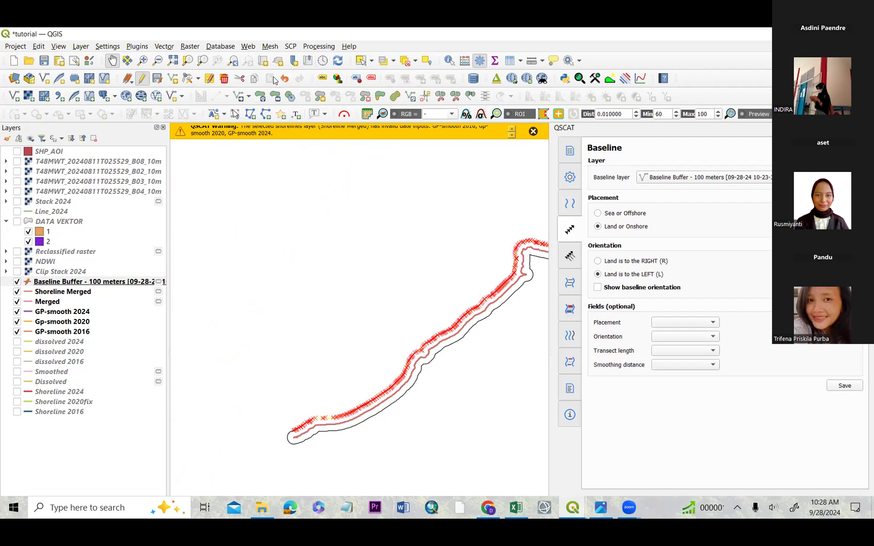
{"action": "left_click", "coordinate": [224, 78]}
{"action": "left_click", "coordinate": [505, 336]}
Step: Select the leftover curved buffer segment around the shoreline's southwestern end and delete it
{"action": "scroll", "coordinate": [286, 429], "scroll_direction": "up", "scroll_amount": 2}
{"action": "mouse_move", "coordinate": [287, 449]}
{"action": "left_mouse_down"}
{"action": "mouse_move", "coordinate": [300, 248]}
{"action": "mouse_move", "coordinate": [287, 257]}
{"action": "mouse_move", "coordinate": [322, 283]}
{"action": "left_mouse_up"}
{"action": "key", "text": "s"}
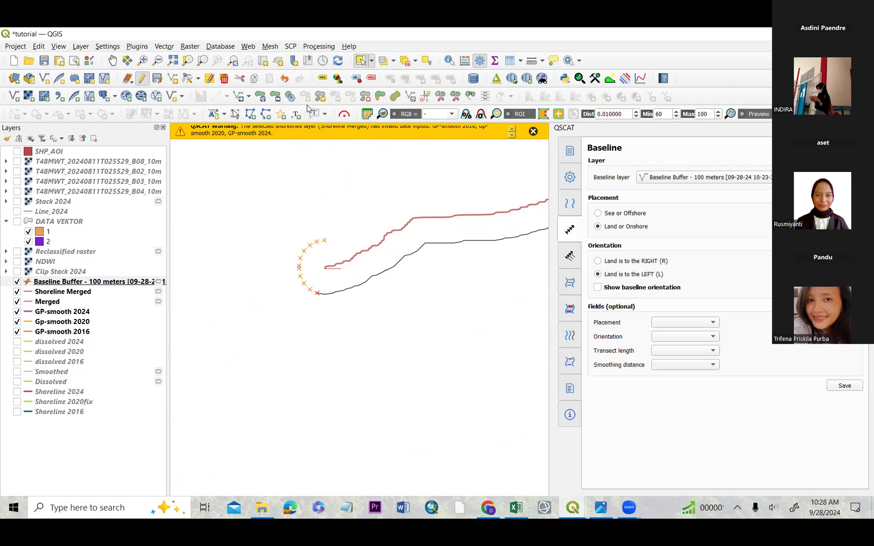
{"action": "left_click", "coordinate": [224, 79]}
{"action": "left_click", "coordinate": [486, 338]}
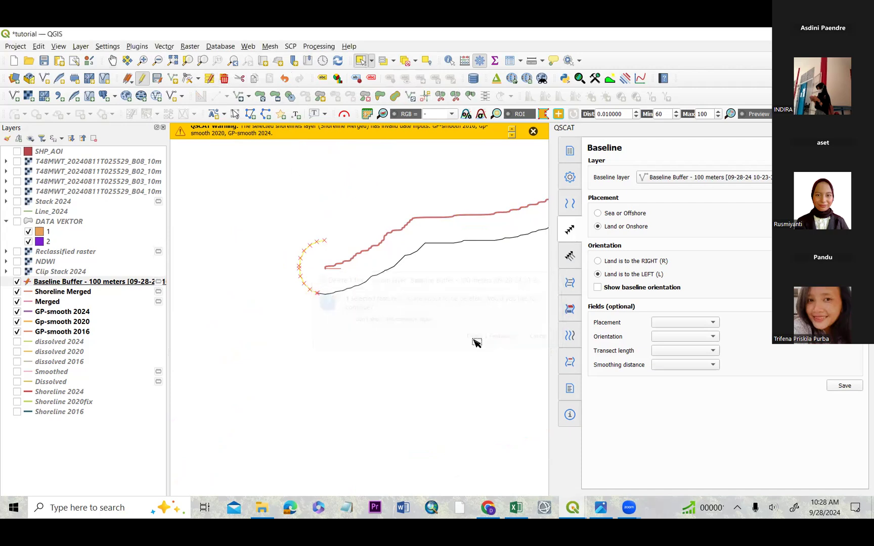
Step: Dismiss the QSCAT warning, check the remaining baseline along the coast, and save the layer's edits and end editing
{"action": "scroll", "coordinate": [386, 283], "scroll_direction": "down", "scroll_amount": 4}
{"action": "scroll", "coordinate": [441, 224], "scroll_direction": "up", "scroll_amount": 2}
{"action": "left_click_drag", "start_coordinate": [441, 224], "coordinate": [397, 323]}
{"action": "left_click", "coordinate": [399, 185]}
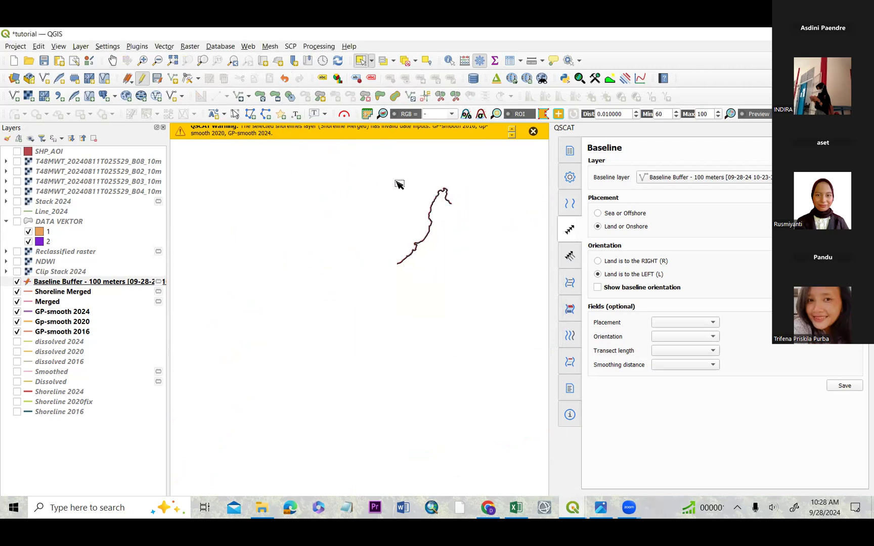
{"action": "left_click", "coordinate": [533, 132]}
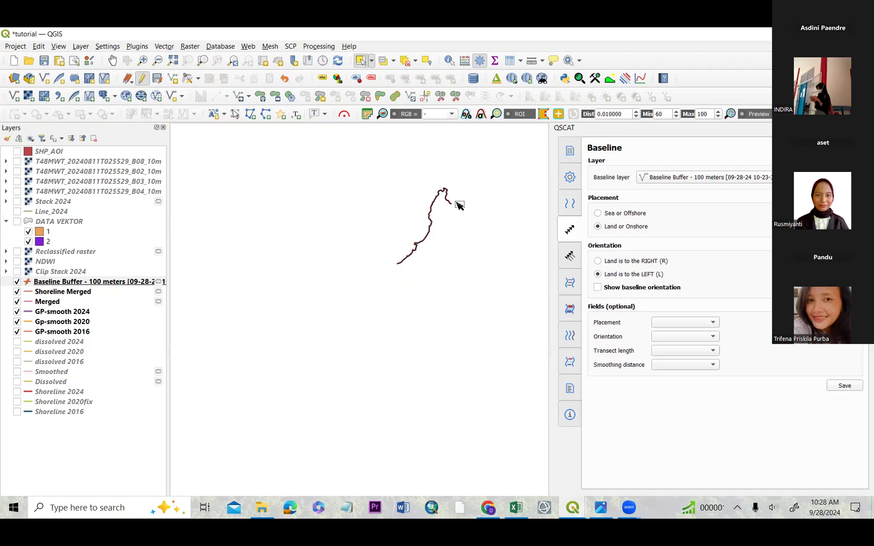
{"action": "left_click", "coordinate": [112, 60]}
{"action": "scroll", "coordinate": [409, 285], "scroll_direction": "up", "scroll_amount": 5}
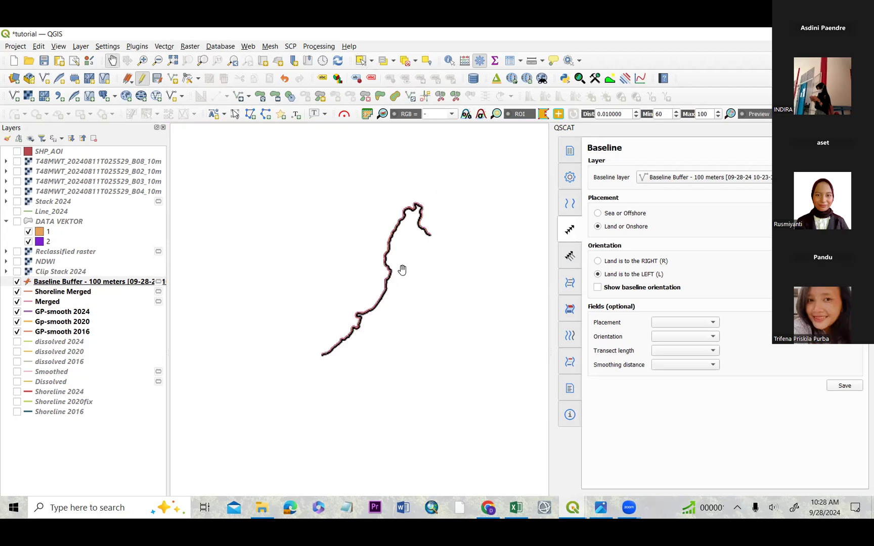
{"action": "left_click_drag", "start_coordinate": [340, 237], "coordinate": [318, 233]}
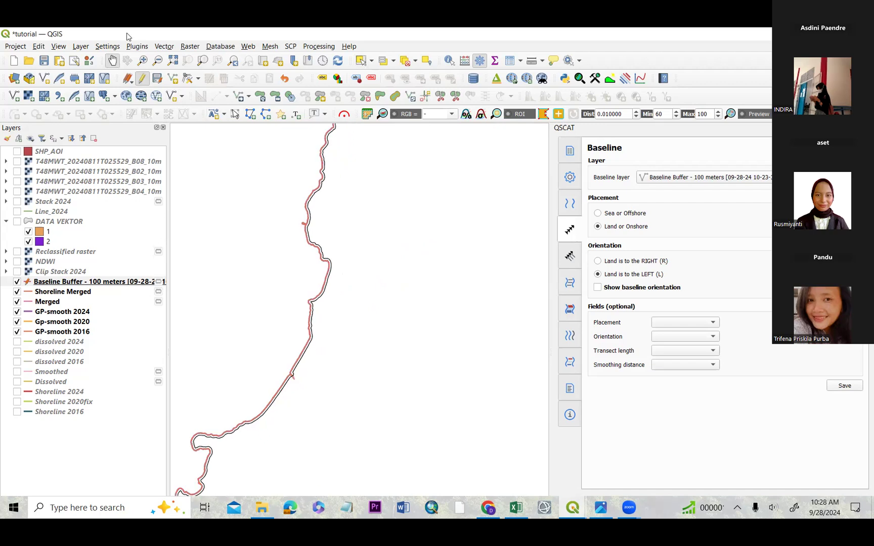
{"action": "left_click", "coordinate": [158, 78]}
{"action": "left_click", "coordinate": [142, 79]}
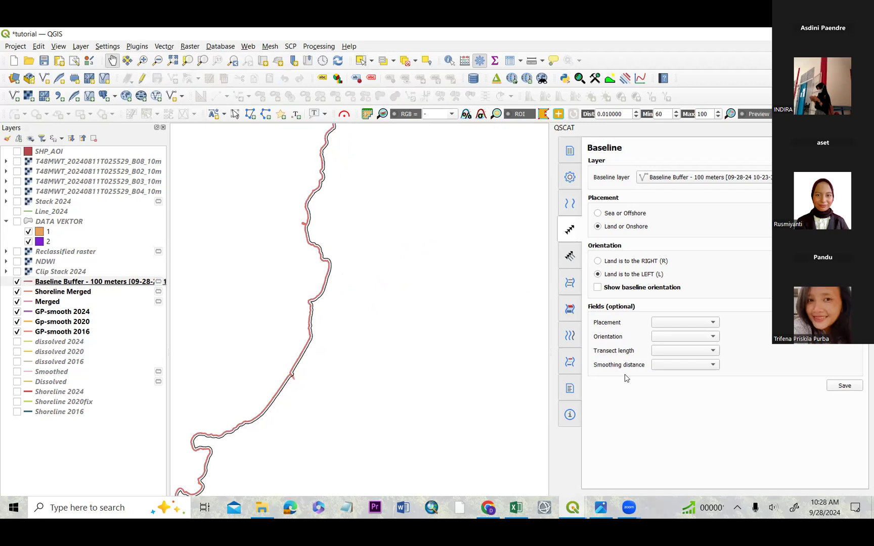
Step: Show the baseline orientation, check its land side along the coast, and save the baseline settings
{"action": "left_click", "coordinate": [632, 289]}
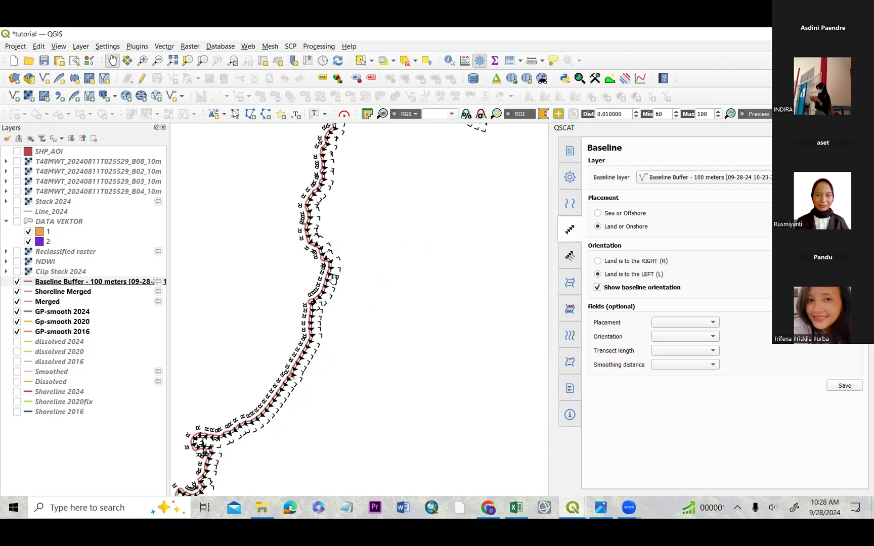
{"action": "scroll", "coordinate": [325, 265], "scroll_direction": "up", "scroll_amount": 2}
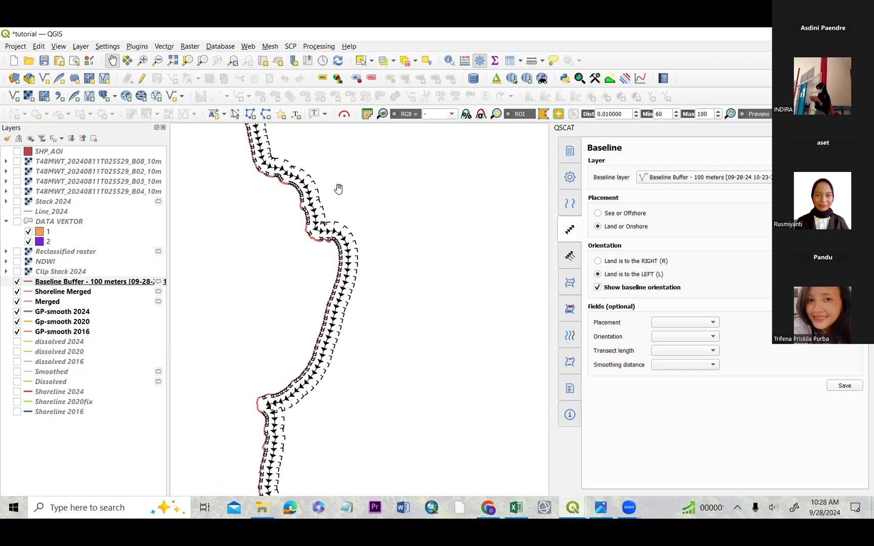
{"action": "left_click", "coordinate": [841, 388]}
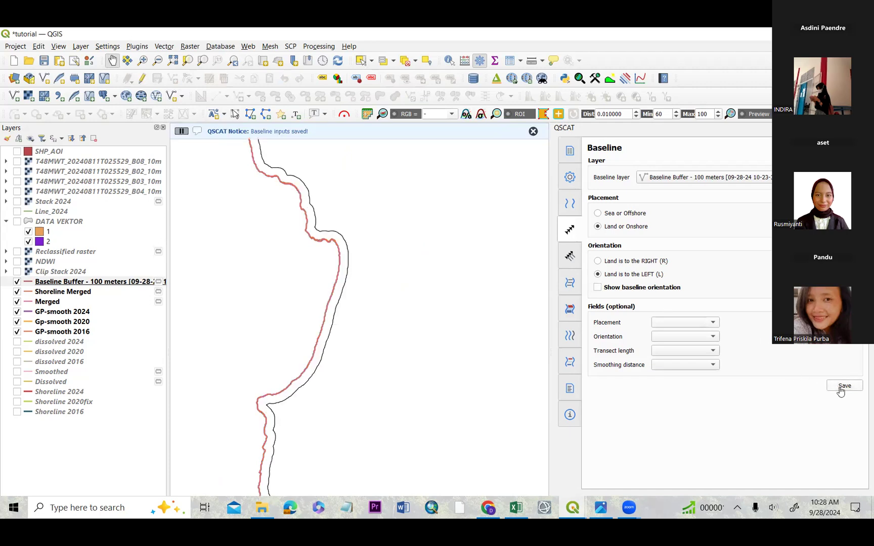
Step: In the QSCAT transect settings, name the output layer Transek
{"action": "left_click", "coordinate": [567, 259]}
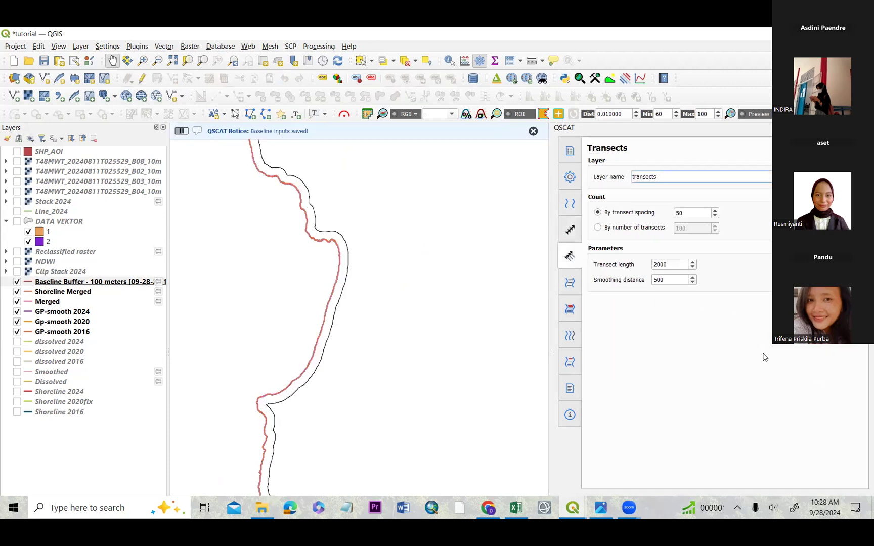
{"action": "left_click_drag", "start_coordinate": [678, 176], "coordinate": [592, 178]}
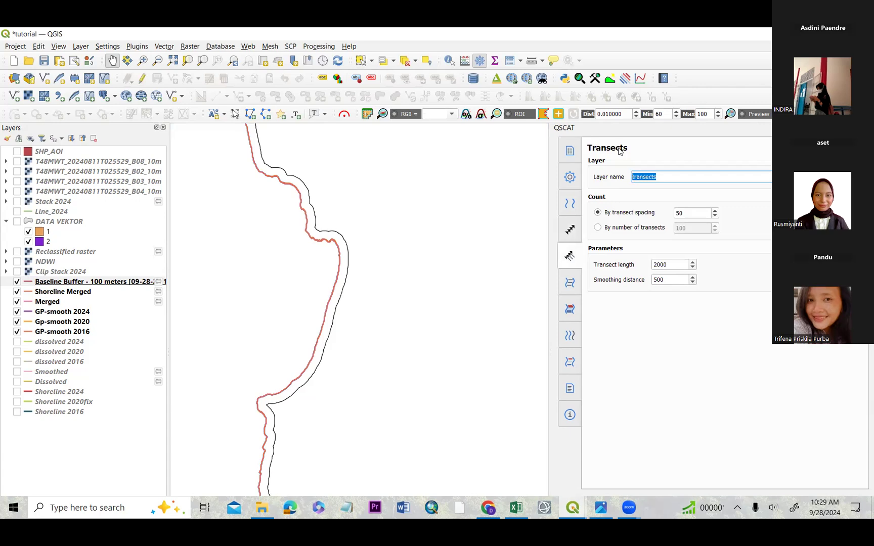
{"action": "scroll", "coordinate": [349, 306], "scroll_direction": "up", "scroll_amount": 2}
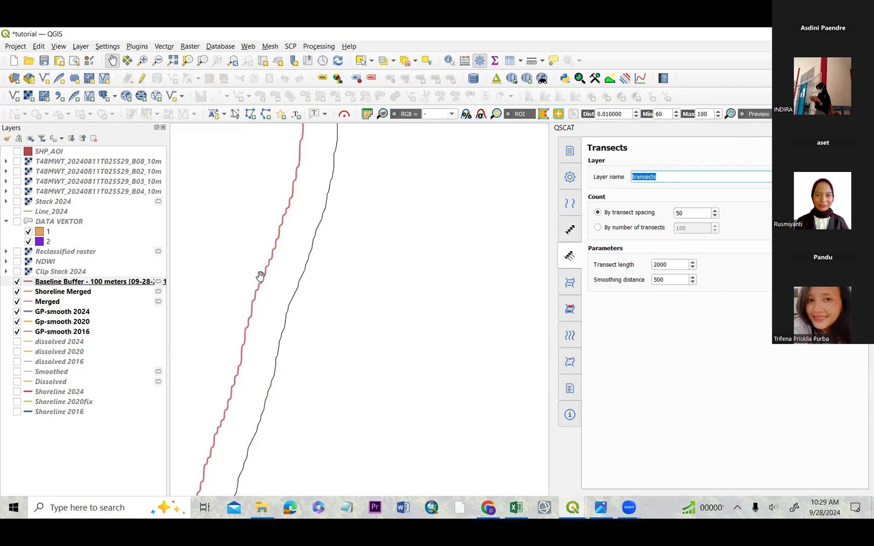
{"action": "scroll", "coordinate": [253, 294], "scroll_direction": "up", "scroll_amount": 3}
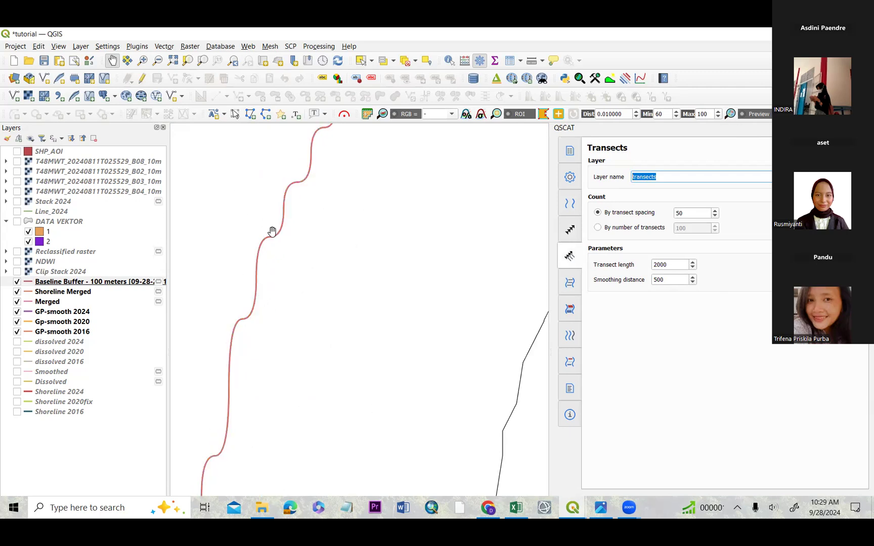
{"action": "scroll", "coordinate": [268, 233], "scroll_direction": "down", "scroll_amount": 3}
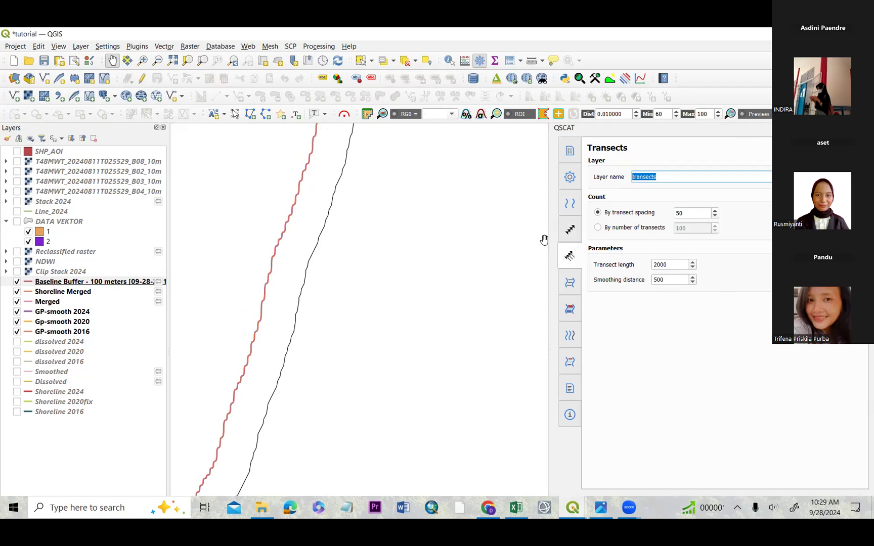
{"action": "left_click_drag", "start_coordinate": [660, 176], "coordinate": [590, 182]}
{"action": "type", "text": "Transek"}
Step: Examine the shoreline and the baseline along the coast at several scales
{"action": "scroll", "coordinate": [322, 226], "scroll_direction": "down", "scroll_amount": 2}
{"action": "scroll", "coordinate": [318, 223], "scroll_direction": "down", "scroll_amount": 2}
{"action": "scroll", "coordinate": [322, 179], "scroll_direction": "up", "scroll_amount": 3}
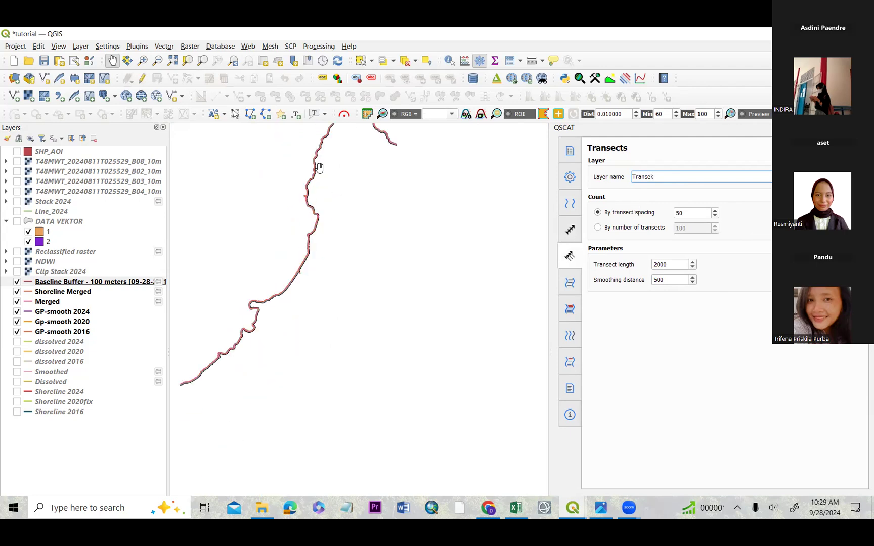
{"action": "scroll", "coordinate": [313, 163], "scroll_direction": "up", "scroll_amount": 3}
{"action": "scroll", "coordinate": [313, 162], "scroll_direction": "down", "scroll_amount": 2}
{"action": "scroll", "coordinate": [303, 175], "scroll_direction": "down", "scroll_amount": 3}
{"action": "scroll", "coordinate": [293, 180], "scroll_direction": "up", "scroll_amount": 5}
{"action": "scroll", "coordinate": [326, 213], "scroll_direction": "up", "scroll_amount": 1}
{"action": "scroll", "coordinate": [310, 219], "scroll_direction": "up", "scroll_amount": 1}
{"action": "scroll", "coordinate": [314, 189], "scroll_direction": "up", "scroll_amount": 2}
{"action": "scroll", "coordinate": [314, 190], "scroll_direction": "down", "scroll_amount": 1}
{"action": "scroll", "coordinate": [317, 189], "scroll_direction": "up", "scroll_amount": 2}
{"action": "scroll", "coordinate": [318, 189], "scroll_direction": "down", "scroll_amount": 1}
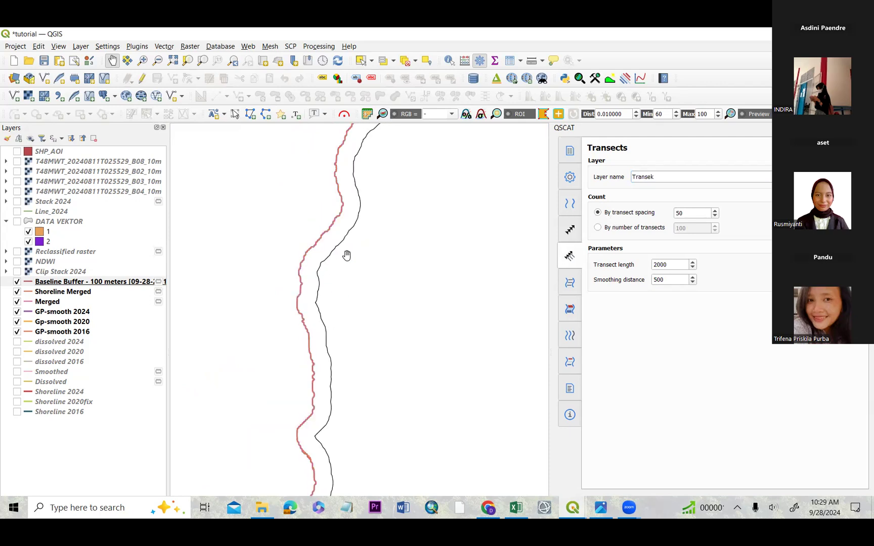
Step: Generate the transects by transect spacing of 10, with a transect length of 2000 and a smoothing distance of 2500
{"action": "left_click", "coordinate": [607, 230]}
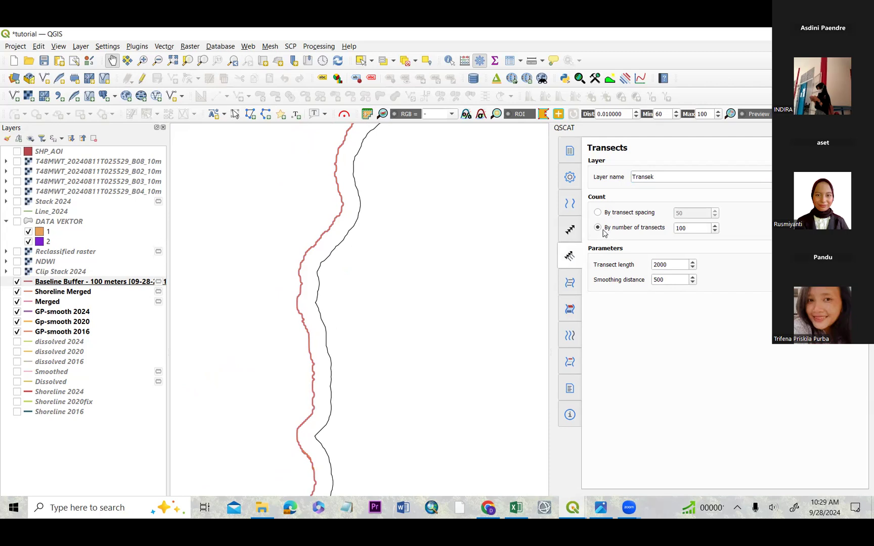
{"action": "left_click", "coordinate": [599, 213]}
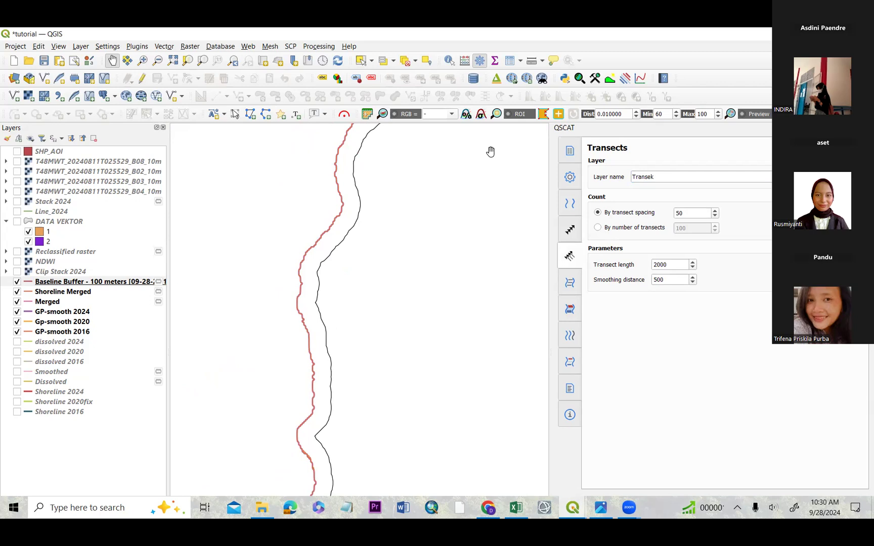
{"action": "left_click_drag", "start_coordinate": [689, 214], "coordinate": [681, 212]}
{"action": "type", "text": "10"}
{"action": "left_click", "coordinate": [671, 265]}
{"action": "double_click", "coordinate": [672, 267]}
{"action": "type", "text": "2000"}
{"action": "double_click", "coordinate": [666, 279]}
{"action": "type", "text": "2500"}
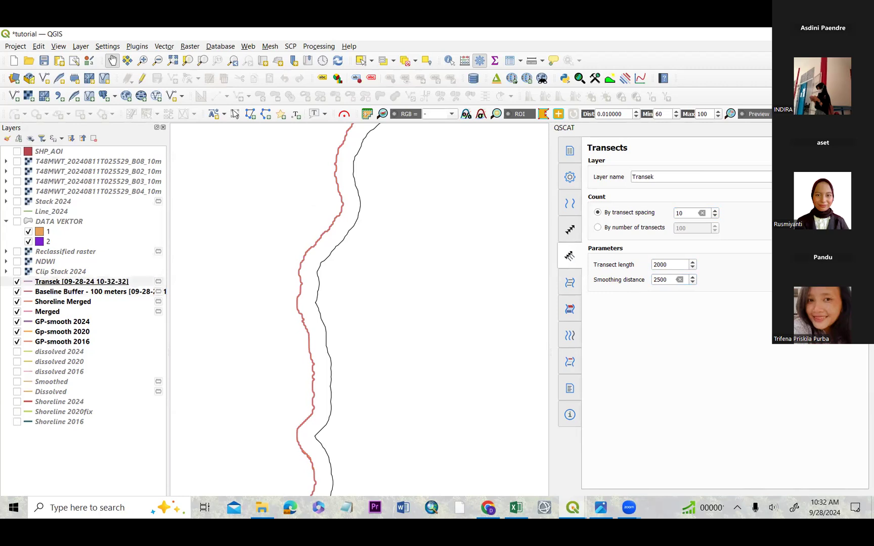
Step: Examine the generated transects along the whole coast, checking their spacing and how they cross the shorelines from the baseline
{"action": "scroll", "coordinate": [234, 283], "scroll_direction": "down", "scroll_amount": 5}
{"action": "scroll", "coordinate": [272, 252], "scroll_direction": "up", "scroll_amount": 3}
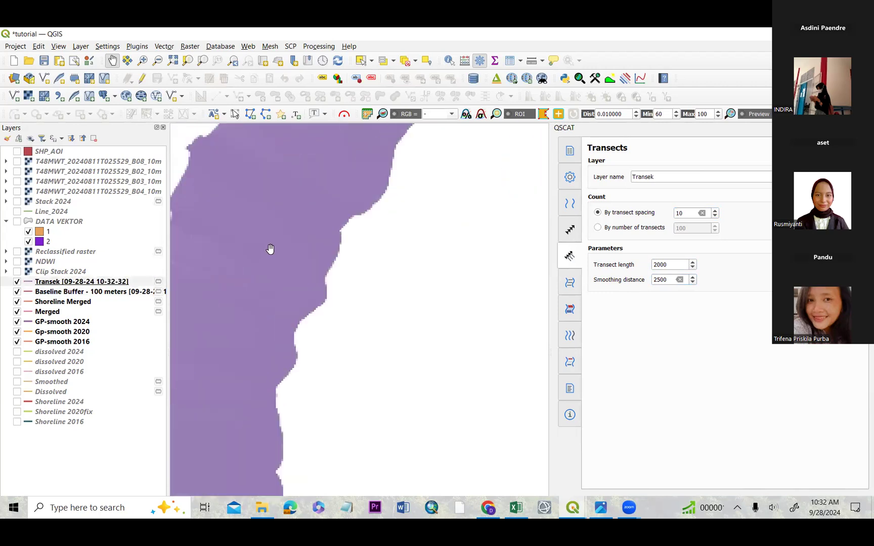
{"action": "scroll", "coordinate": [284, 246], "scroll_direction": "down", "scroll_amount": 3}
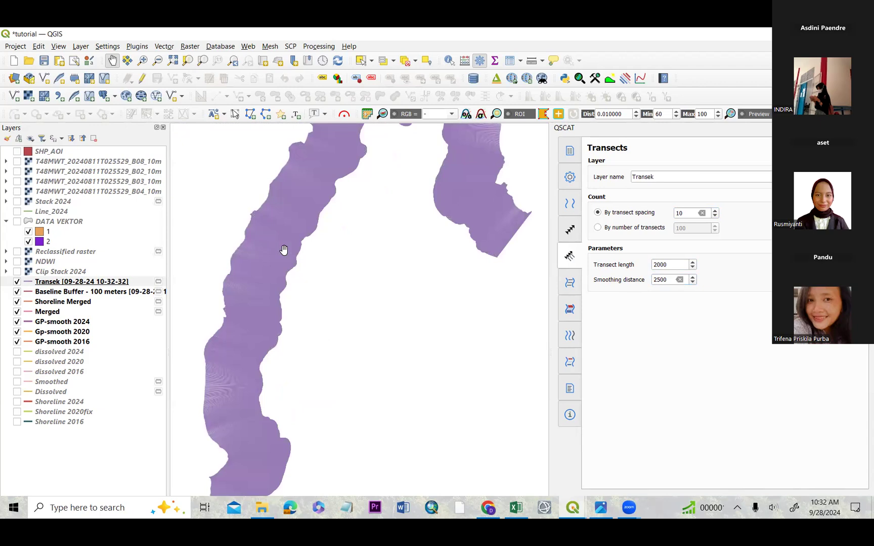
{"action": "scroll", "coordinate": [289, 247], "scroll_direction": "up", "scroll_amount": 3}
{"action": "scroll", "coordinate": [361, 203], "scroll_direction": "down", "scroll_amount": 3}
{"action": "left_click_drag", "start_coordinate": [361, 202], "coordinate": [273, 335]}
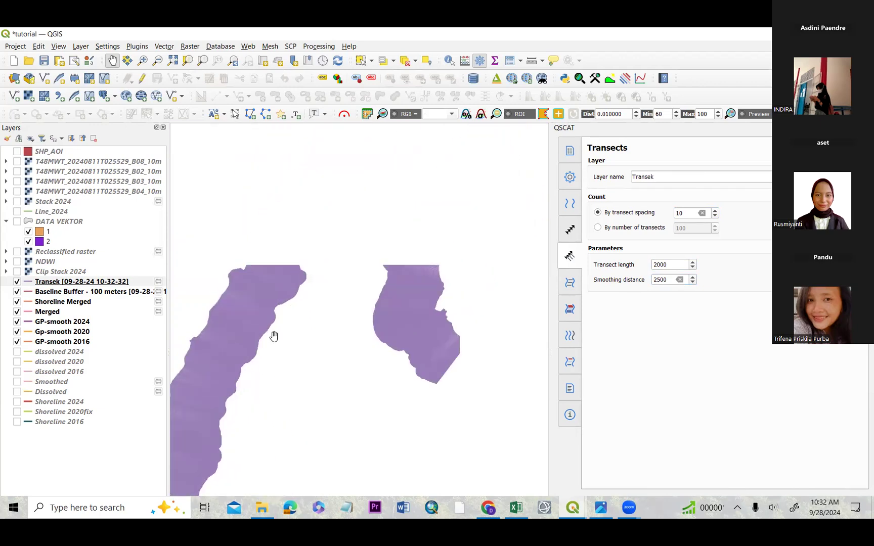
{"action": "scroll", "coordinate": [335, 200], "scroll_direction": "down", "scroll_amount": 2}
{"action": "scroll", "coordinate": [360, 221], "scroll_direction": "up", "scroll_amount": 5}
{"action": "scroll", "coordinate": [360, 221], "scroll_direction": "down", "scroll_amount": 5}
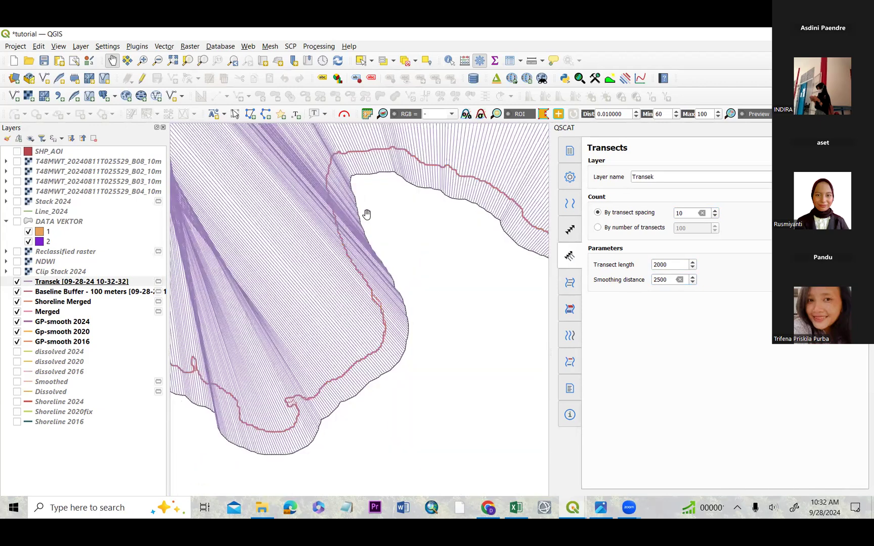
{"action": "scroll", "coordinate": [375, 191], "scroll_direction": "up", "scroll_amount": 2}
{"action": "left_click_drag", "start_coordinate": [374, 191], "coordinate": [420, 262]}
{"action": "scroll", "coordinate": [428, 240], "scroll_direction": "up", "scroll_amount": 2}
{"action": "scroll", "coordinate": [410, 234], "scroll_direction": "down", "scroll_amount": 2}
{"action": "scroll", "coordinate": [420, 263], "scroll_direction": "down", "scroll_amount": 4}
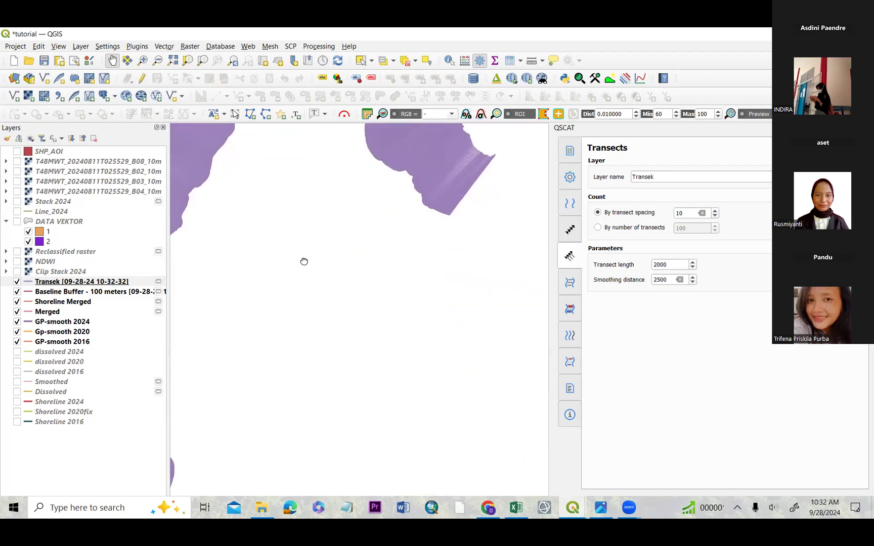
{"action": "scroll", "coordinate": [335, 219], "scroll_direction": "up", "scroll_amount": 2}
{"action": "scroll", "coordinate": [424, 378], "scroll_direction": "up", "scroll_amount": 2}
{"action": "scroll", "coordinate": [351, 189], "scroll_direction": "up", "scroll_amount": 2}
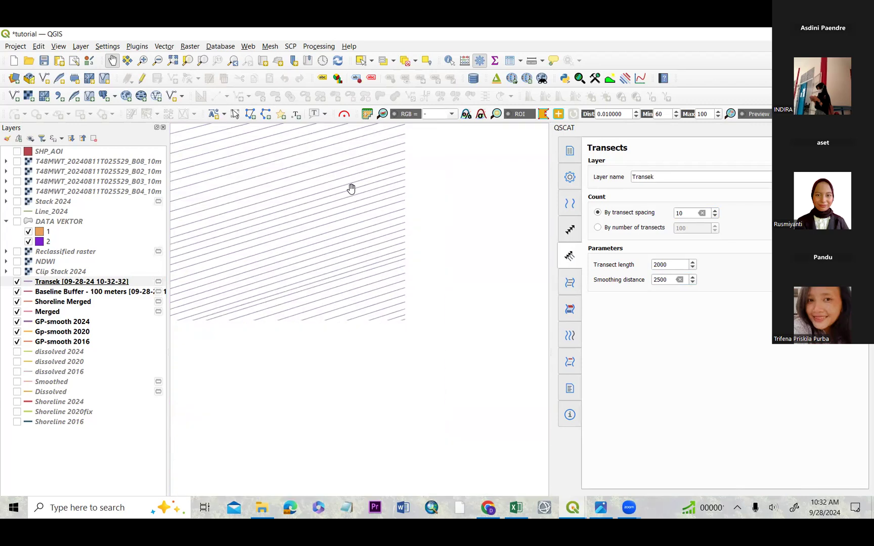
{"action": "scroll", "coordinate": [353, 225], "scroll_direction": "down", "scroll_amount": 3}
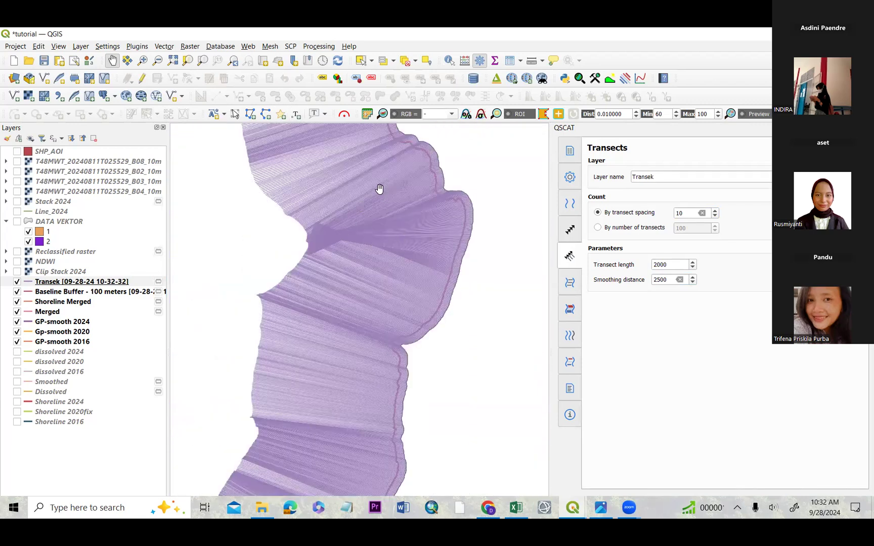
{"action": "scroll", "coordinate": [378, 189], "scroll_direction": "up", "scroll_amount": 3}
{"action": "scroll", "coordinate": [349, 271], "scroll_direction": "up", "scroll_amount": 2}
{"action": "left_click_drag", "start_coordinate": [343, 298], "coordinate": [439, 291]}
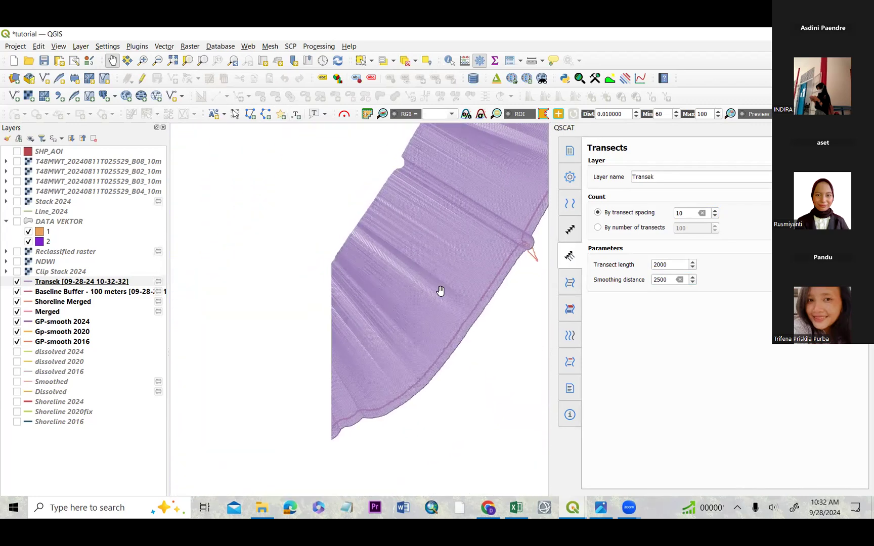
{"action": "scroll", "coordinate": [476, 304], "scroll_direction": "down", "scroll_amount": 2}
{"action": "scroll", "coordinate": [371, 176], "scroll_direction": "down", "scroll_amount": 2}
{"action": "scroll", "coordinate": [465, 170], "scroll_direction": "up", "scroll_amount": 1}
{"action": "scroll", "coordinate": [461, 243], "scroll_direction": "up", "scroll_amount": 2}
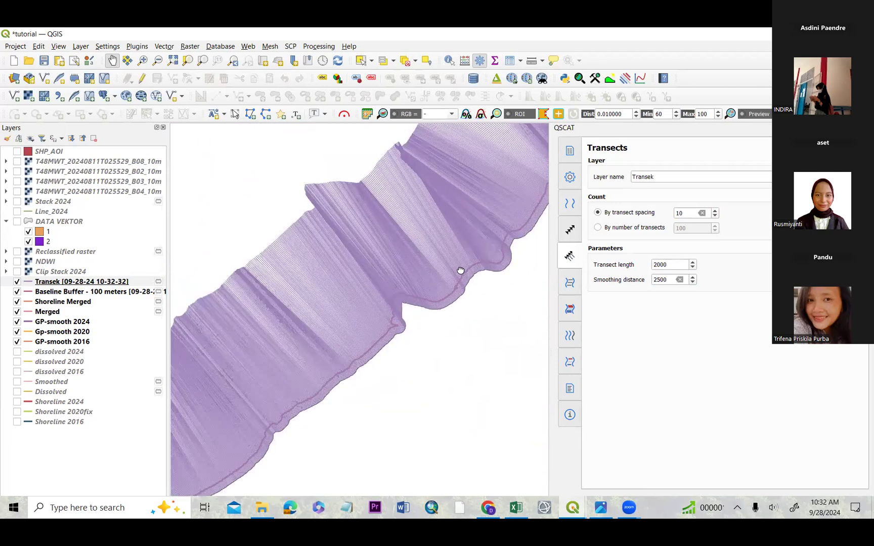
{"action": "scroll", "coordinate": [247, 383], "scroll_direction": "up", "scroll_amount": 2}
{"action": "left_click_drag", "start_coordinate": [275, 371], "coordinate": [312, 298]}
{"action": "scroll", "coordinate": [347, 282], "scroll_direction": "down", "scroll_amount": 2}
{"action": "scroll", "coordinate": [348, 282], "scroll_direction": "up", "scroll_amount": 2}
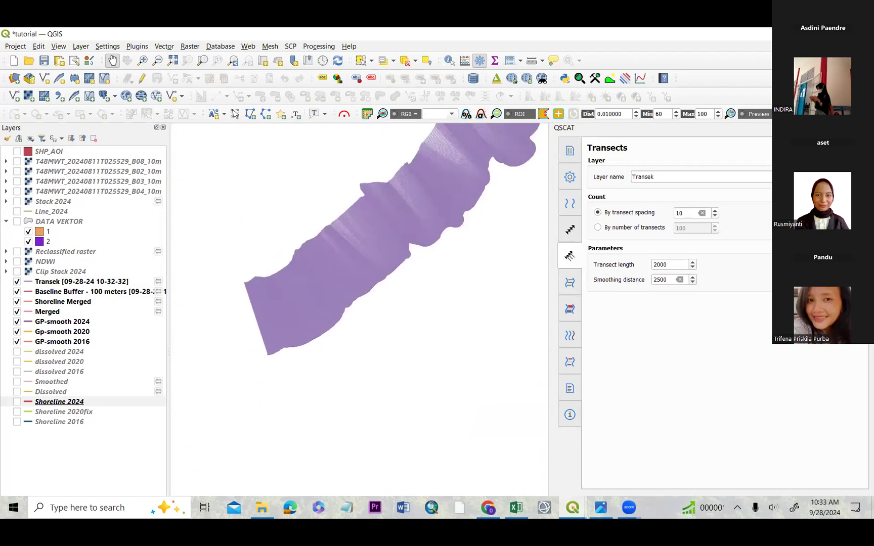
Step: In the Shoreline Change settings, choose the farthest distance for the transect-shoreline intersections
{"action": "left_click", "coordinate": [571, 285]}
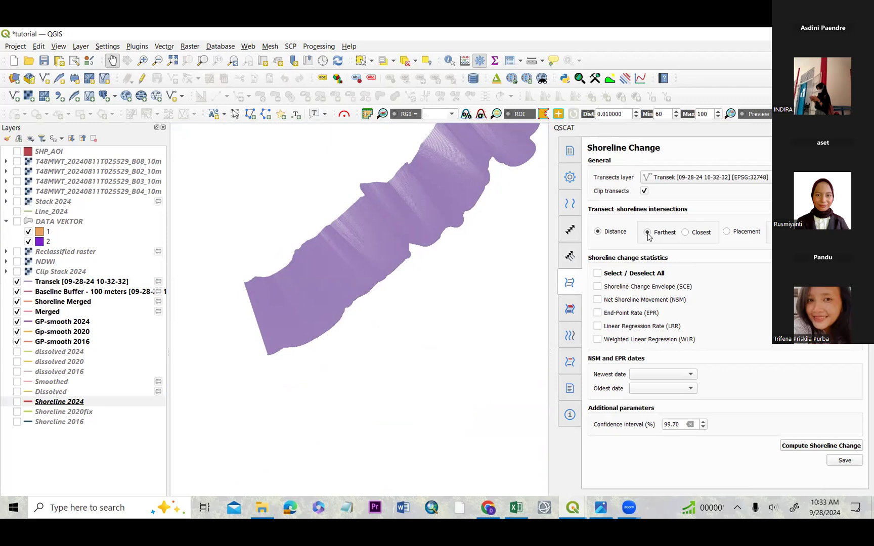
{"action": "left_click", "coordinate": [647, 233]}
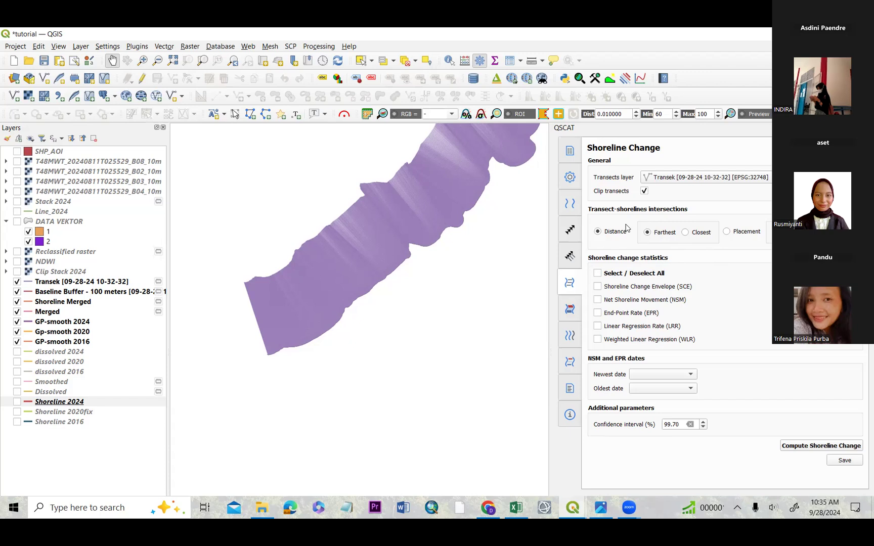
Step: Examine where the transects intersect the shorelines along the southwestern coast and around the small headland
{"action": "scroll", "coordinate": [305, 334], "scroll_direction": "up", "scroll_amount": 3}
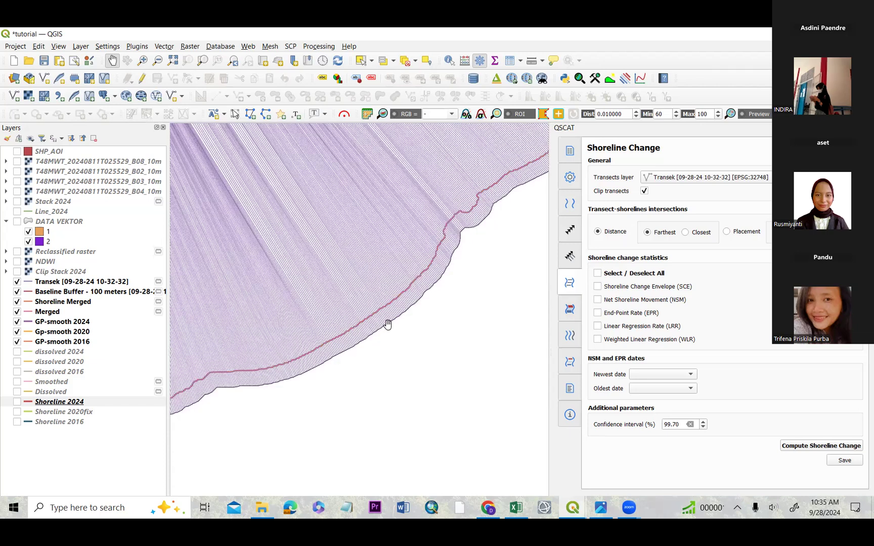
{"action": "scroll", "coordinate": [398, 293], "scroll_direction": "up", "scroll_amount": 2}
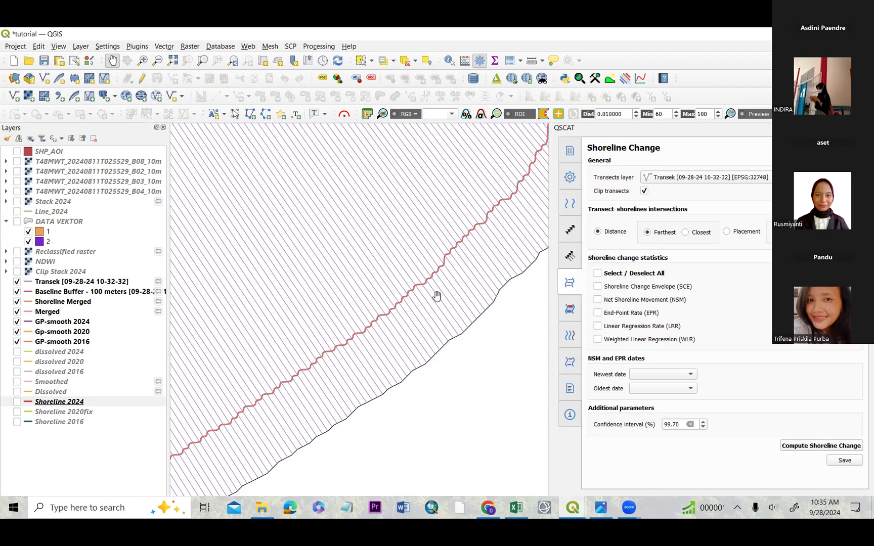
{"action": "scroll", "coordinate": [428, 302], "scroll_direction": "down", "scroll_amount": 5}
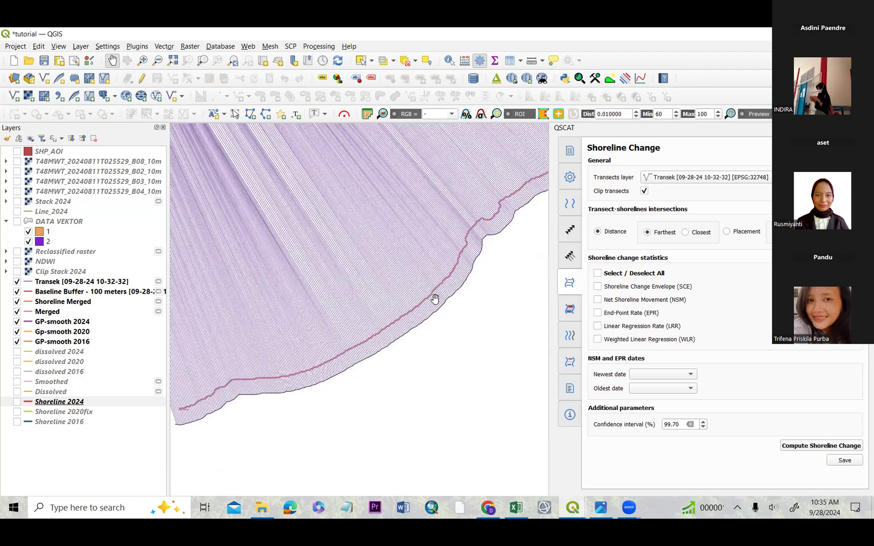
{"action": "scroll", "coordinate": [438, 298], "scroll_direction": "up", "scroll_amount": 5}
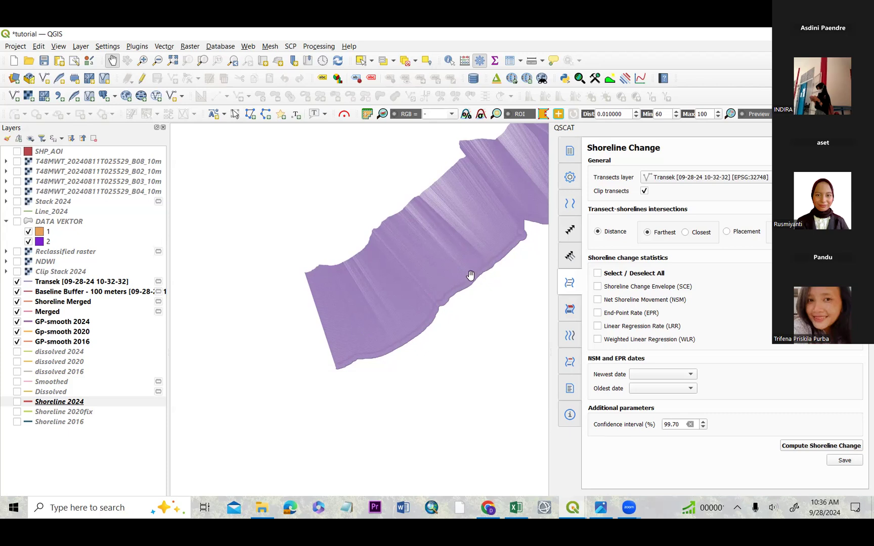
{"action": "left_click_drag", "start_coordinate": [445, 339], "coordinate": [419, 314]}
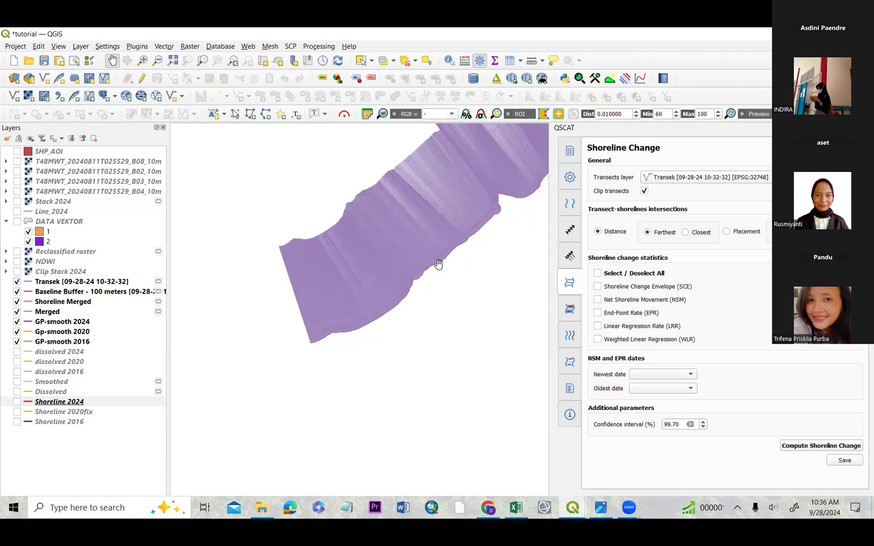
{"action": "left_click_drag", "start_coordinate": [433, 263], "coordinate": [404, 300]}
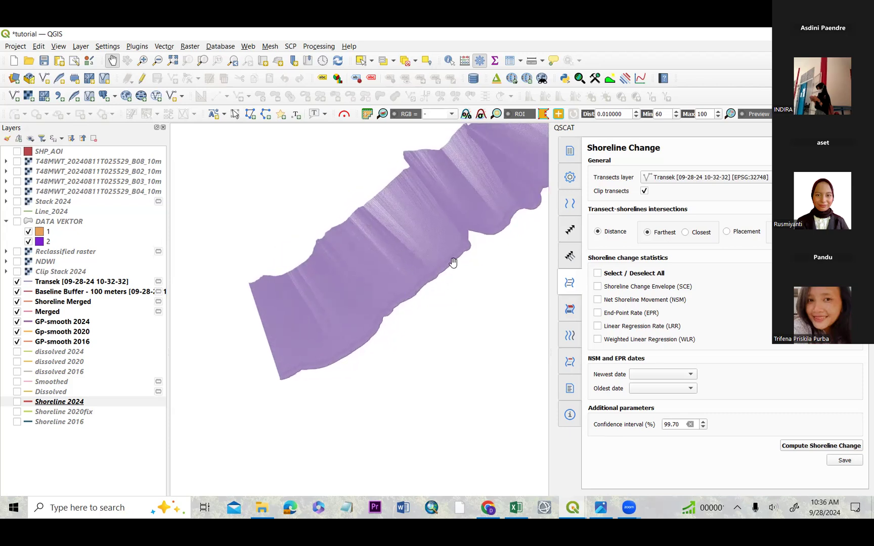
{"action": "scroll", "coordinate": [450, 262], "scroll_direction": "up", "scroll_amount": 5}
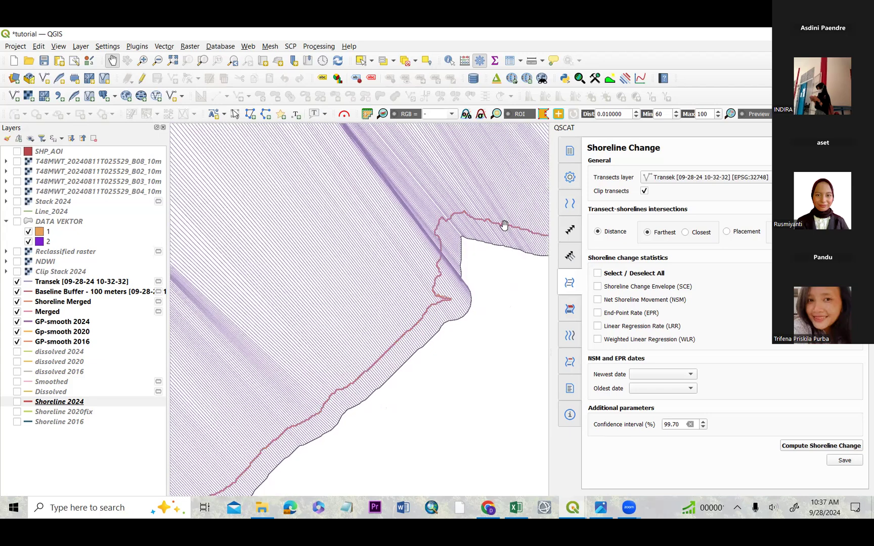
{"action": "left_click_drag", "start_coordinate": [504, 225], "coordinate": [487, 218]}
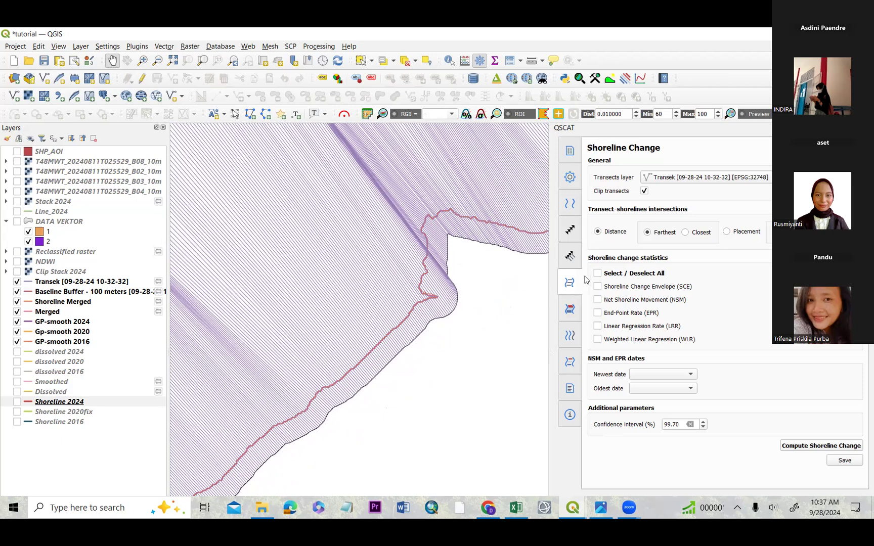
Step: Enable the SCE, NSM and EPR shoreline change statistics and set the confidence interval to 98.70%
{"action": "left_click", "coordinate": [597, 287]}
{"action": "left_click", "coordinate": [598, 300]}
{"action": "left_click", "coordinate": [597, 313]}
{"action": "left_click", "coordinate": [703, 427]}
Step: Save the Shorelines inputs with Shoreline Merged as the layer, qs_date as the date field and qs_unc as the uncertainty field
{"action": "left_click", "coordinate": [760, 142]}
{"action": "left_click", "coordinate": [130, 283]}
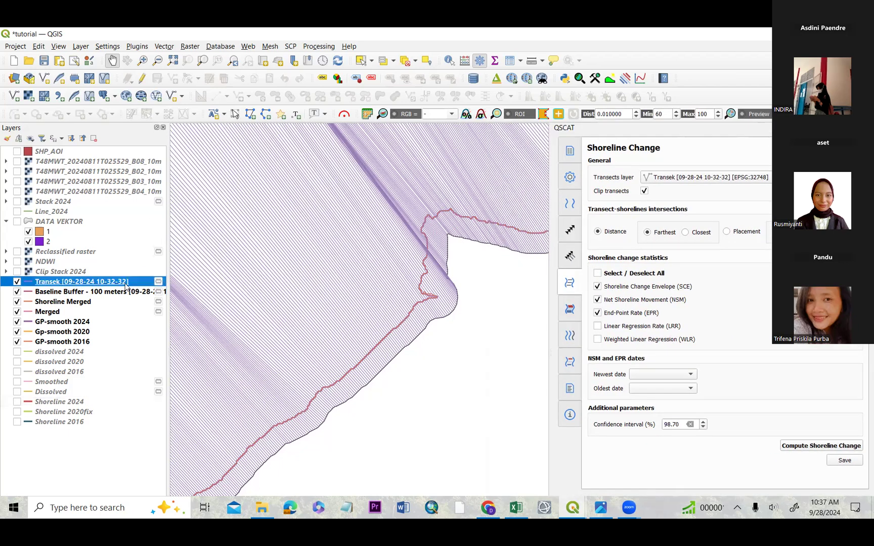
{"action": "right_click", "coordinate": [121, 282]}
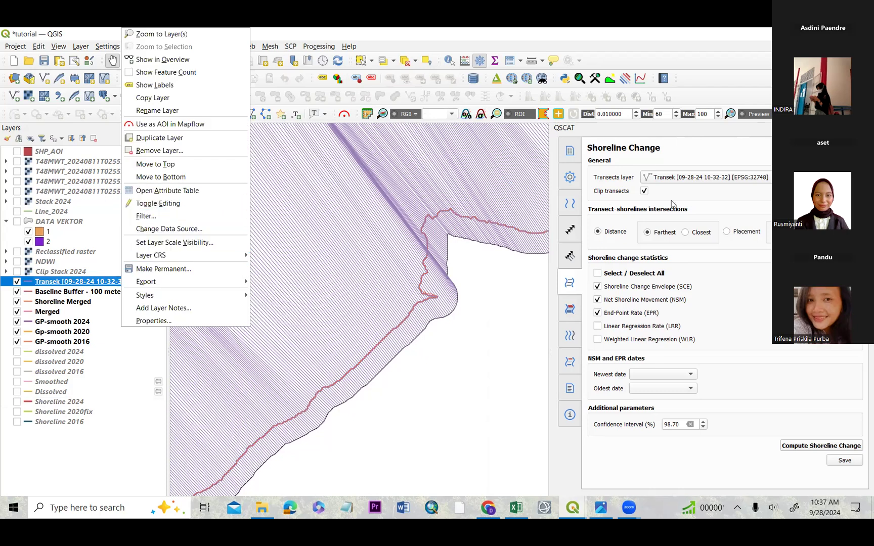
{"action": "left_click", "coordinate": [570, 203]}
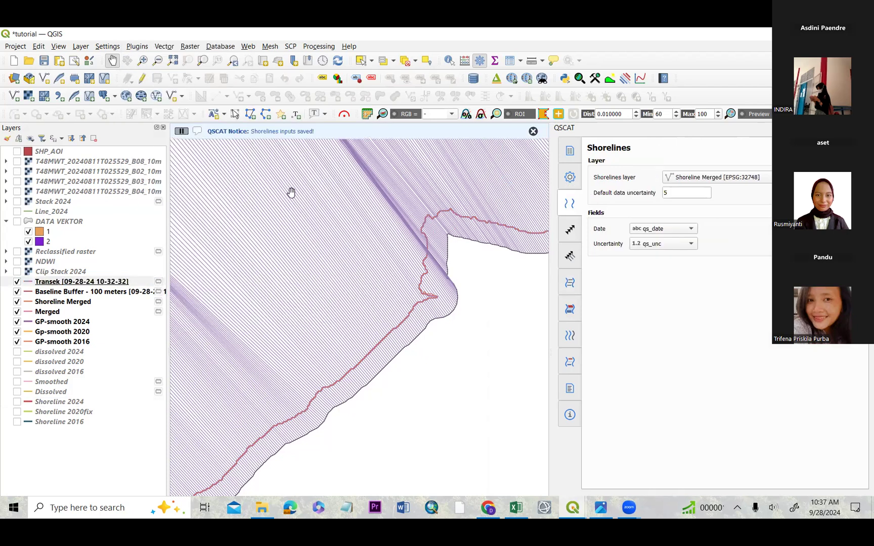
Step: Inspect the date and uncertainty values of the three shorelines in the Shoreline Merged attribute table
{"action": "left_click", "coordinate": [117, 302]}
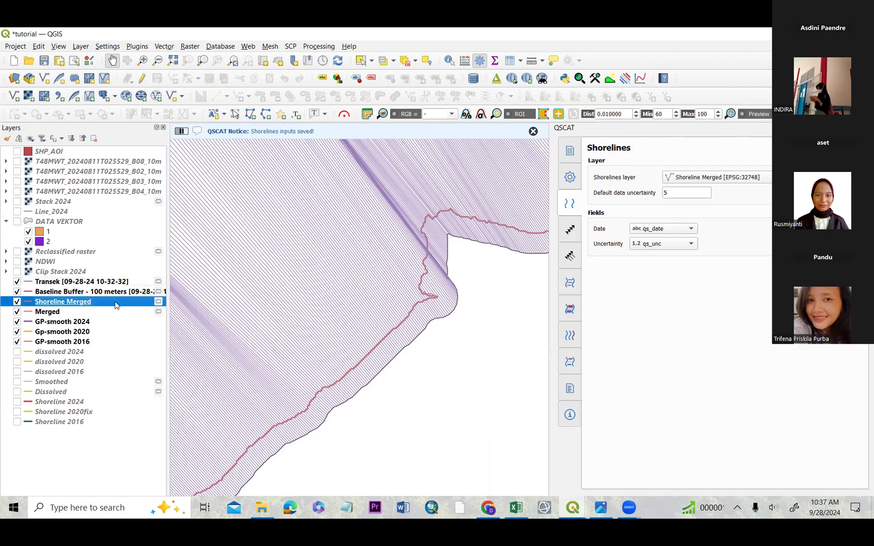
{"action": "right_click", "coordinate": [117, 303]}
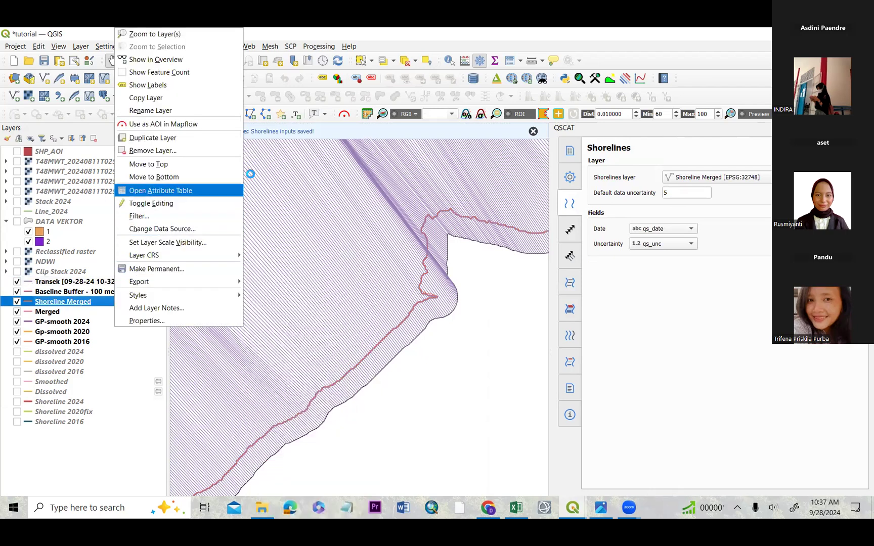
{"action": "left_click", "coordinate": [161, 190]}
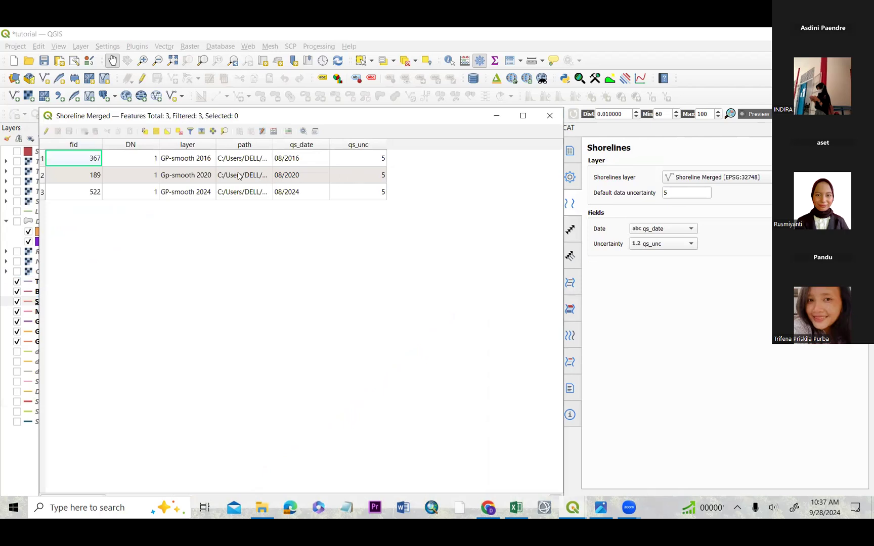
{"action": "left_click", "coordinate": [186, 181]}
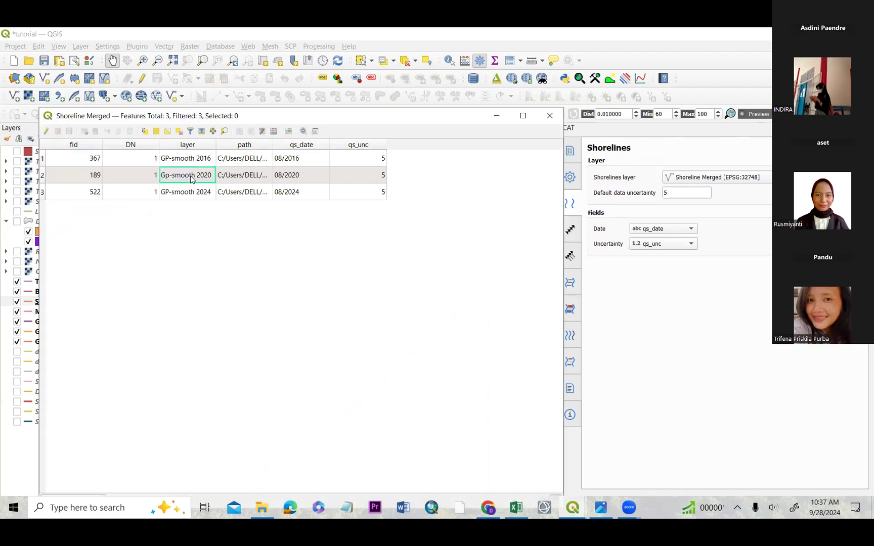
{"action": "left_click", "coordinate": [353, 160]}
{"action": "left_click", "coordinate": [317, 158]}
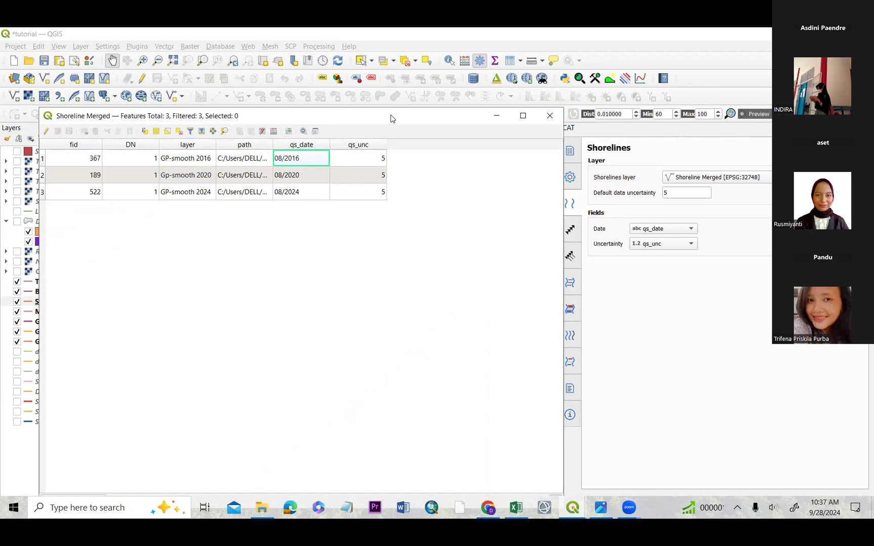
{"action": "left_click_drag", "start_coordinate": [392, 117], "coordinate": [399, 100]}
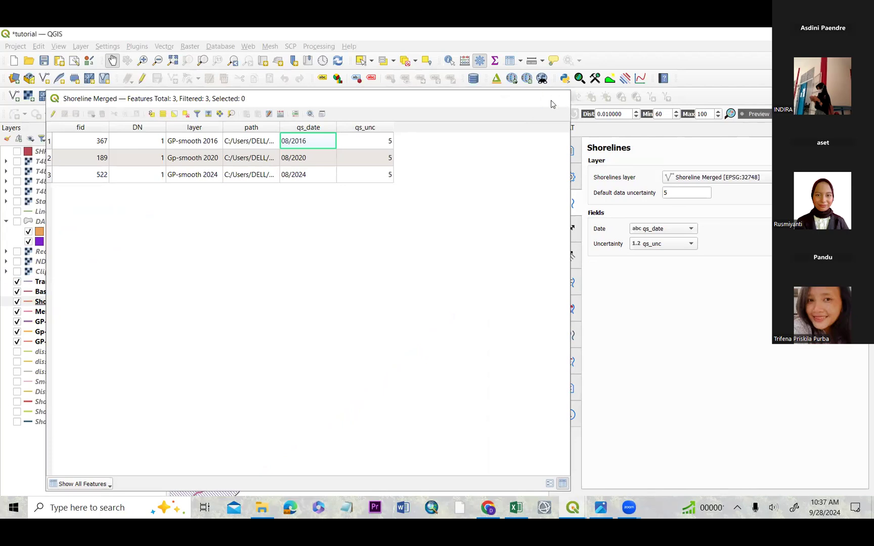
{"action": "left_click", "coordinate": [554, 102]}
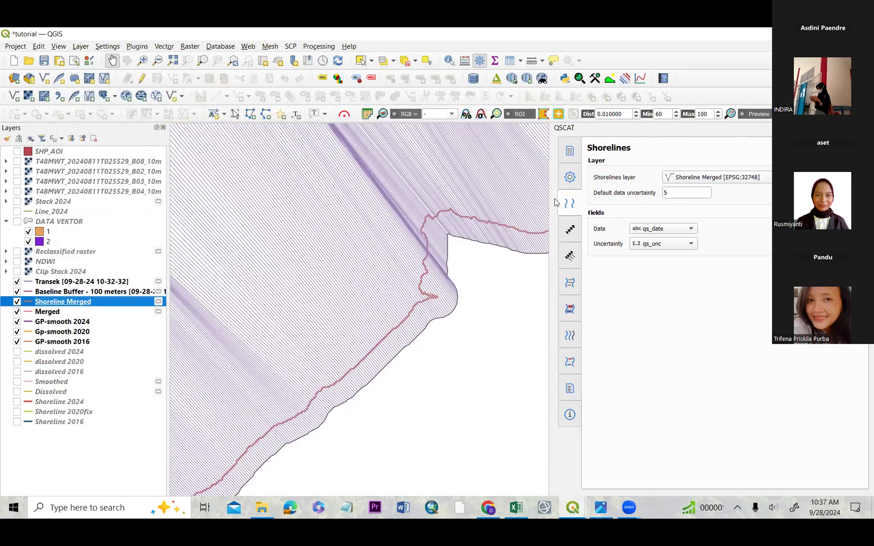
Step: Save the Shorelines, Baseline and Transects inputs again with their present settings
{"action": "left_click", "coordinate": [571, 185]}
{"action": "left_click", "coordinate": [580, 204]}
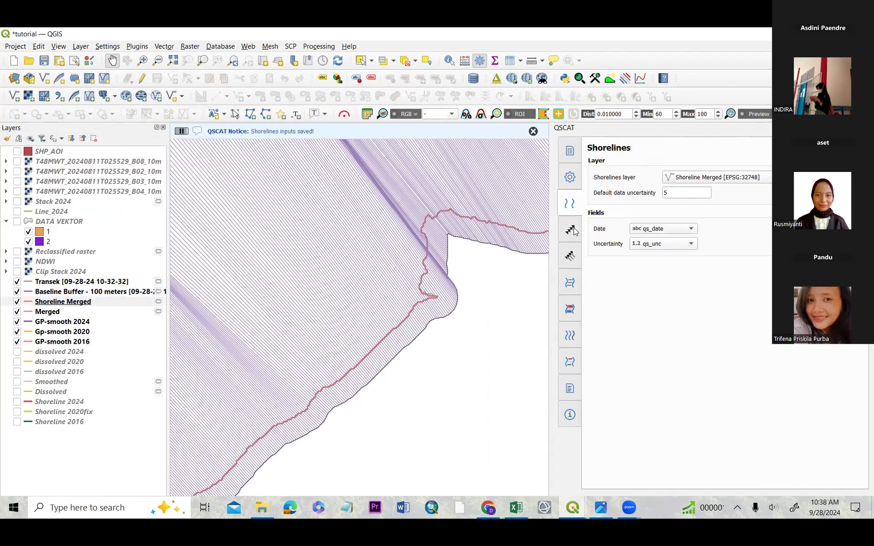
{"action": "left_click", "coordinate": [667, 237]}
{"action": "left_click", "coordinate": [668, 236]}
{"action": "left_click", "coordinate": [570, 231]}
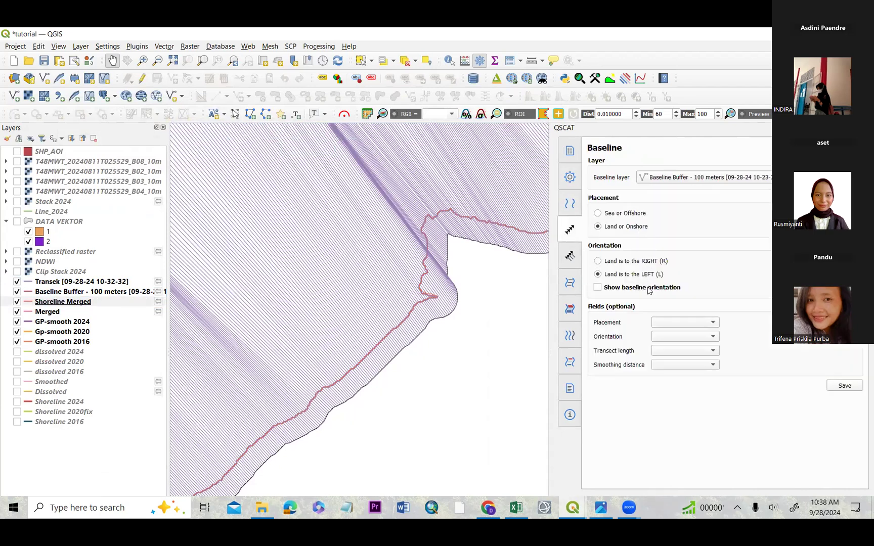
{"action": "left_click", "coordinate": [843, 387]}
{"action": "left_click", "coordinate": [570, 256]}
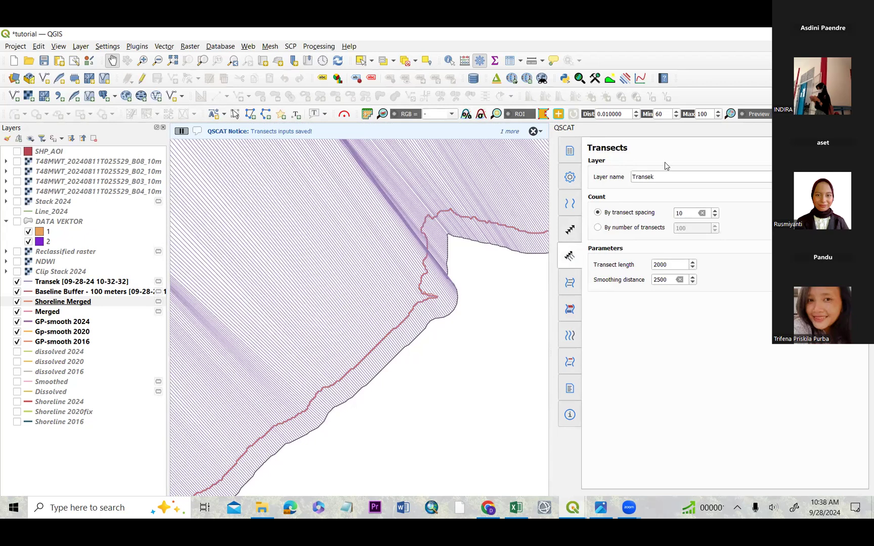
Step: Add the Linear Regression Rate (LRR) to the shoreline change statistics and check the available transects layers
{"action": "left_click", "coordinate": [570, 286]}
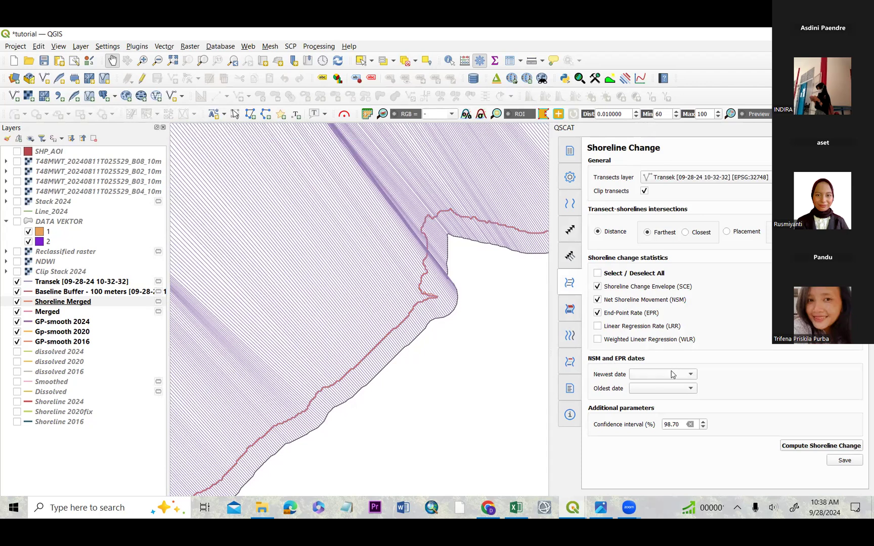
{"action": "left_click", "coordinate": [638, 329]}
{"action": "left_click", "coordinate": [704, 181]}
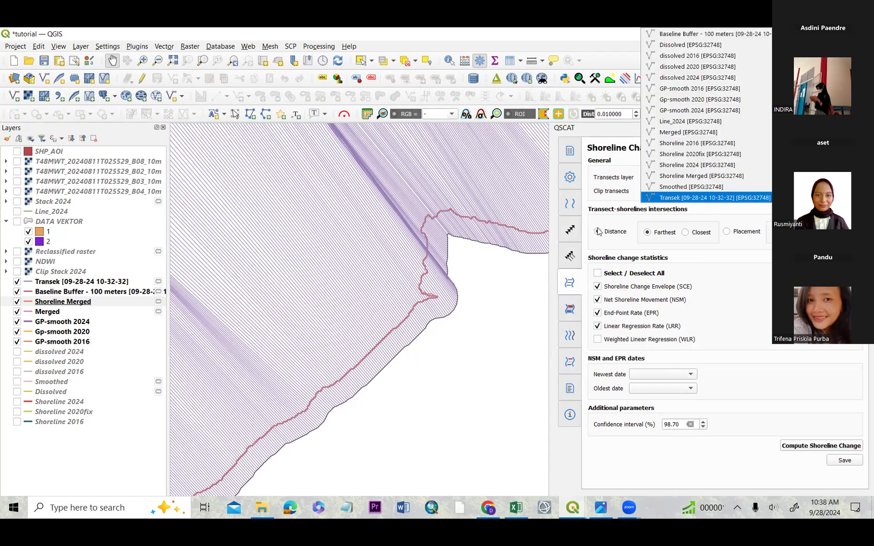
Step: Review the Baseline, Automator, Shorelines, Transects, Shoreline Change, Forecasting and Area Change settings
{"action": "left_click", "coordinate": [574, 245]}
{"action": "left_click", "coordinate": [577, 233]}
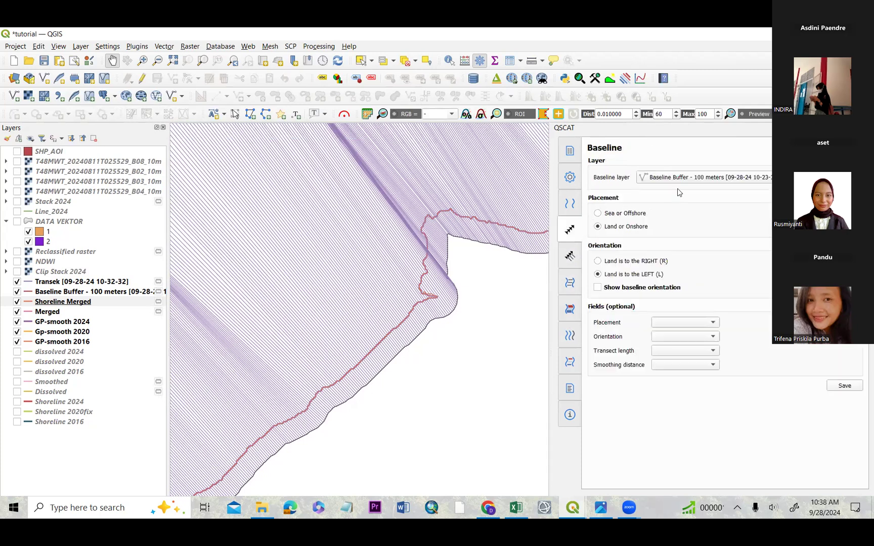
{"action": "left_click", "coordinate": [576, 201]}
{"action": "left_click", "coordinate": [566, 180]}
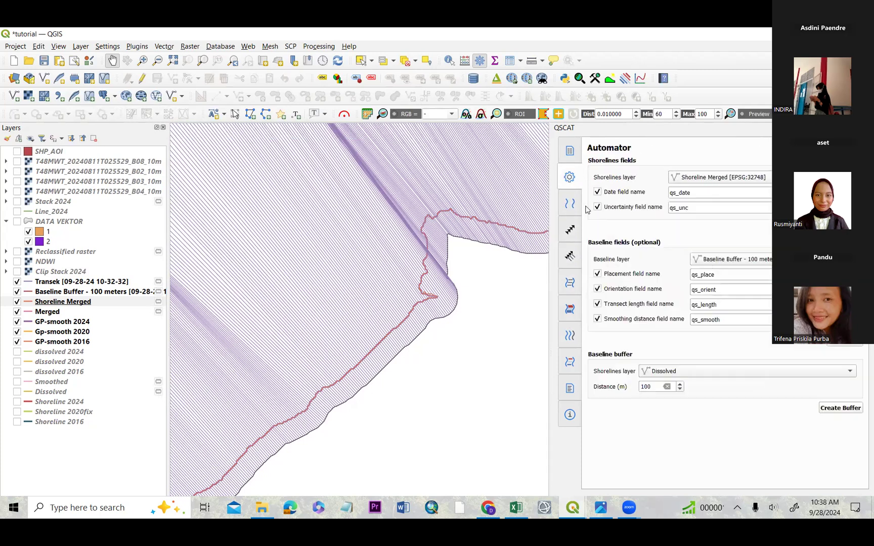
{"action": "left_click", "coordinate": [579, 202]}
{"action": "left_click", "coordinate": [576, 222]}
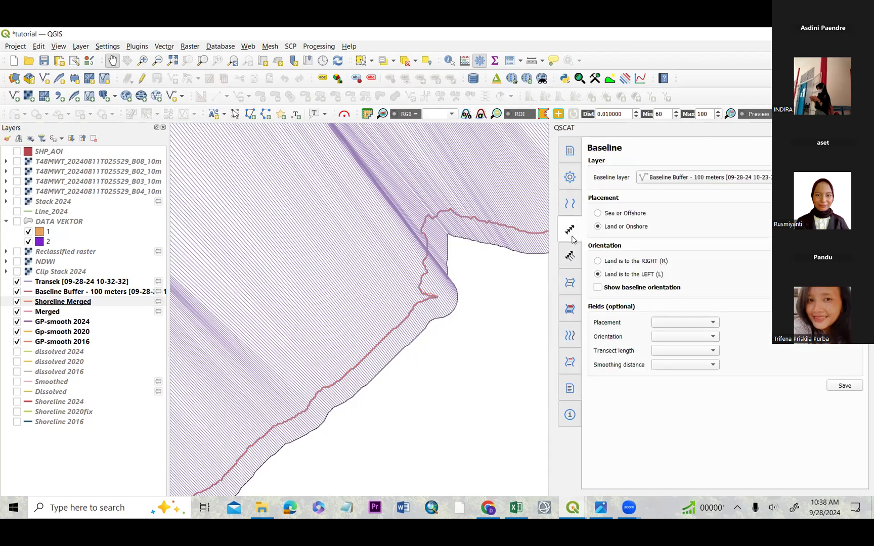
{"action": "left_click", "coordinate": [575, 264]}
{"action": "left_click", "coordinate": [572, 286]}
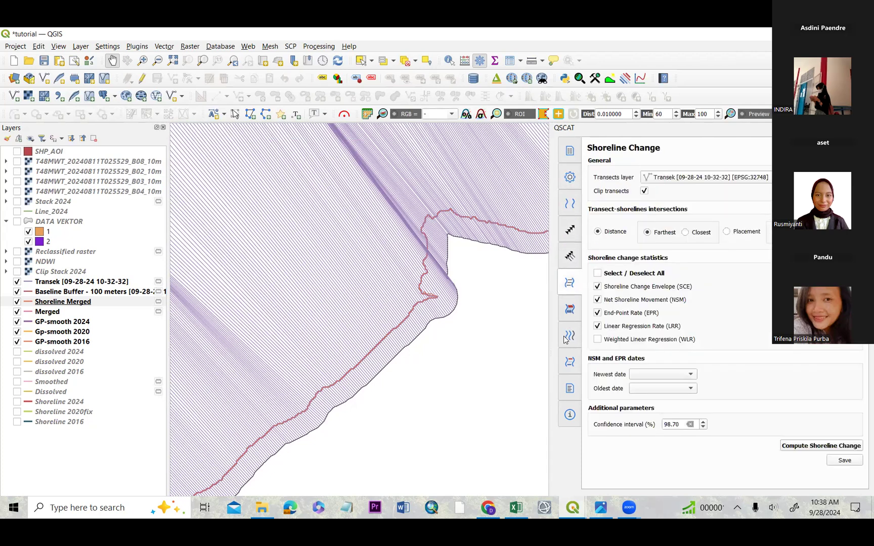
{"action": "left_click", "coordinate": [569, 335]}
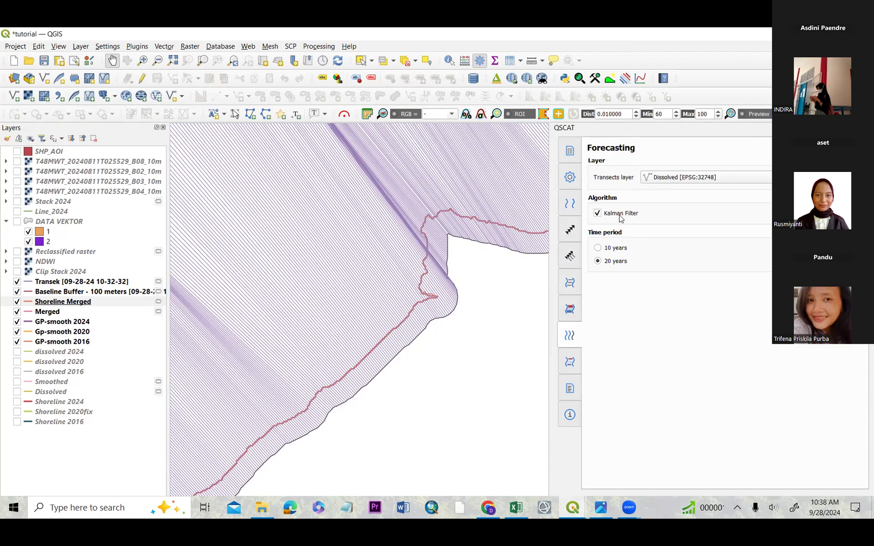
{"action": "left_click", "coordinate": [568, 353]}
{"action": "left_click", "coordinate": [579, 303]}
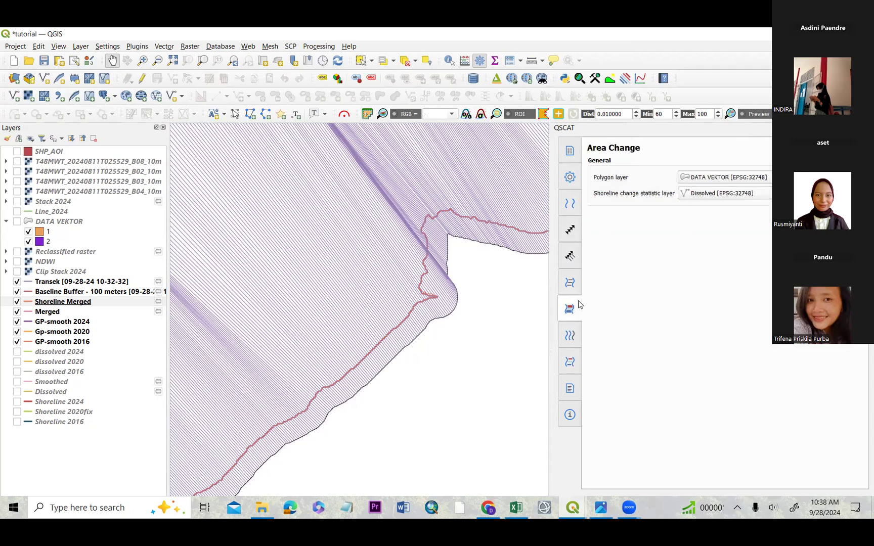
Step: Try to compute the shoreline change for the Transek layer and read the resulting message
{"action": "left_click", "coordinate": [572, 282]}
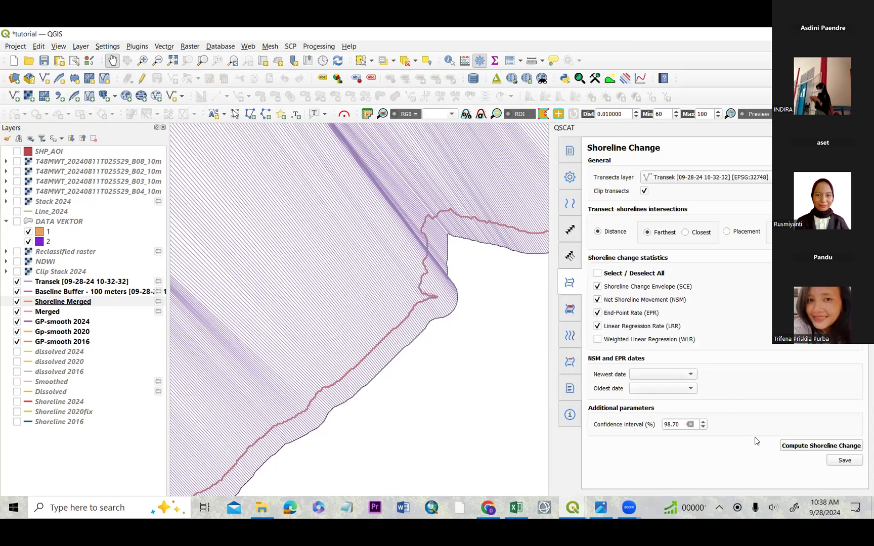
{"action": "left_click", "coordinate": [787, 447]}
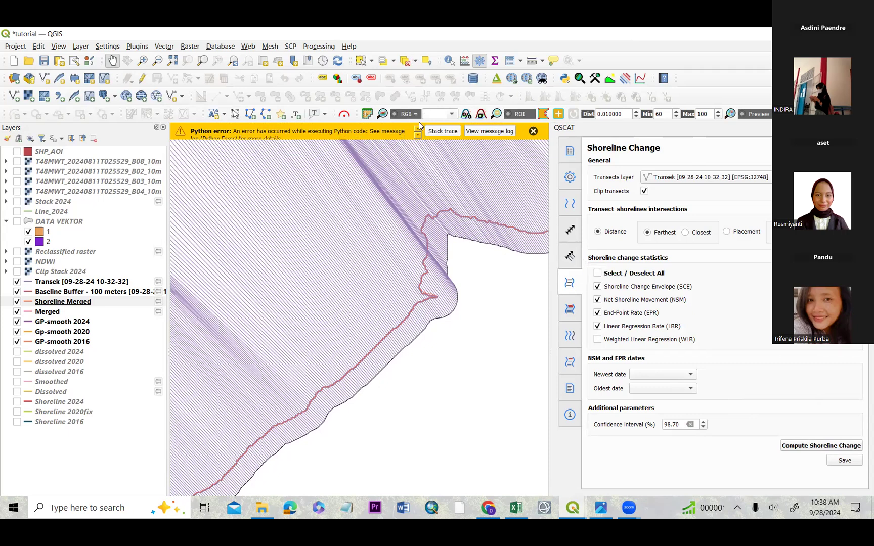
{"action": "scroll", "coordinate": [411, 130], "scroll_direction": "down", "scroll_amount": 1}
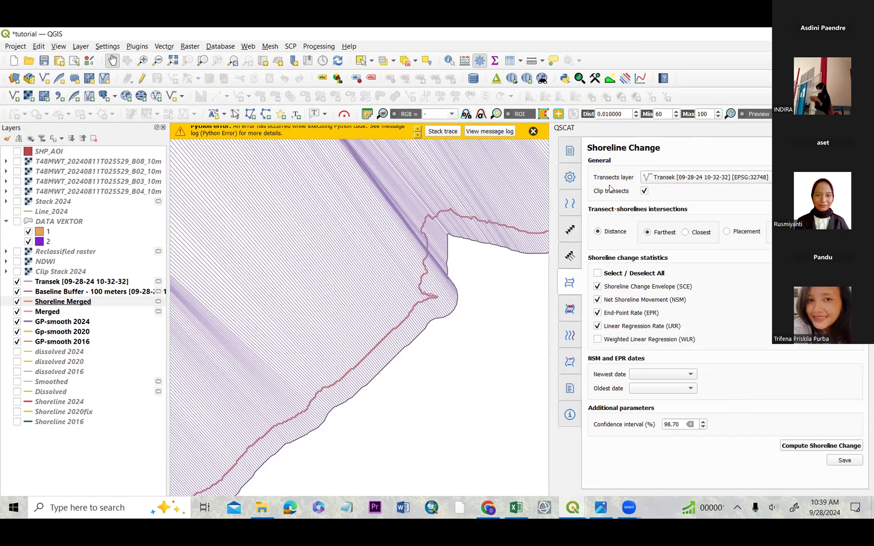
Step: Check the Automator field names against the Shoreline Merged attribute table, leaving its records unedited
{"action": "left_click", "coordinate": [572, 177]}
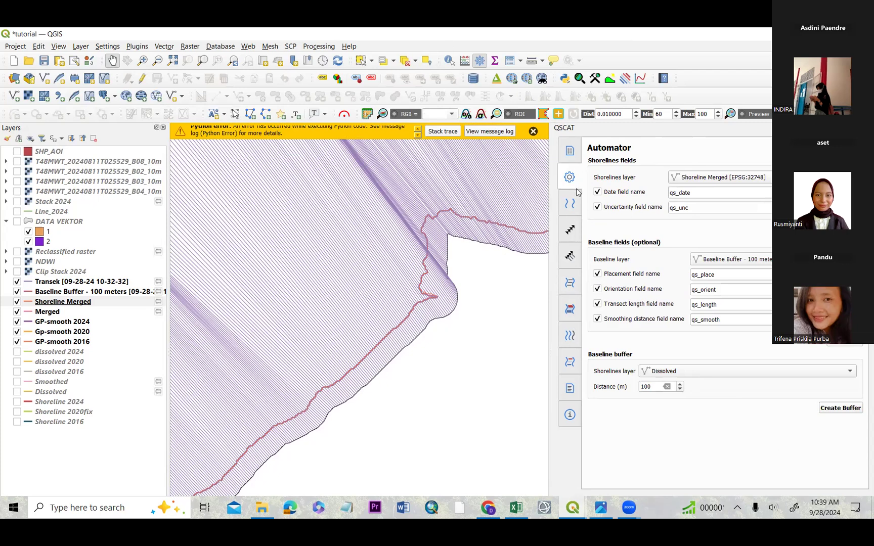
{"action": "left_click", "coordinate": [128, 301]}
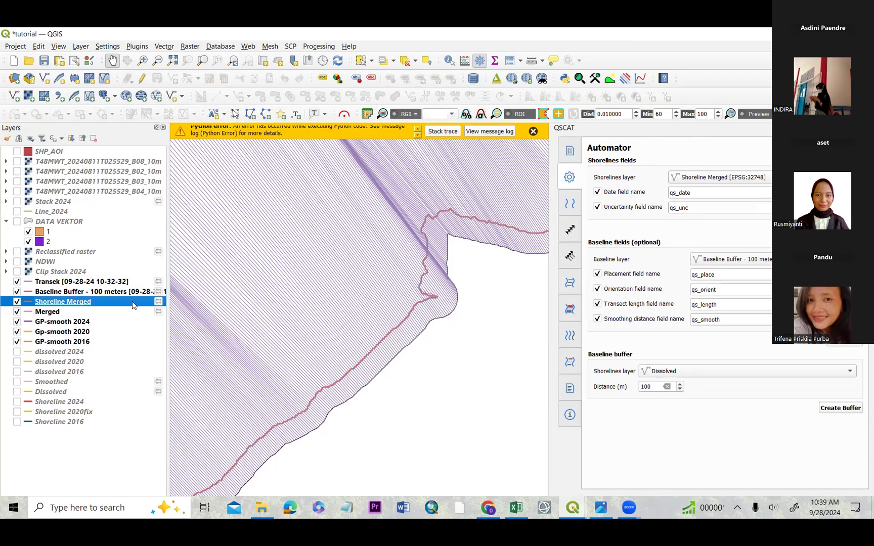
{"action": "right_click", "coordinate": [133, 304]}
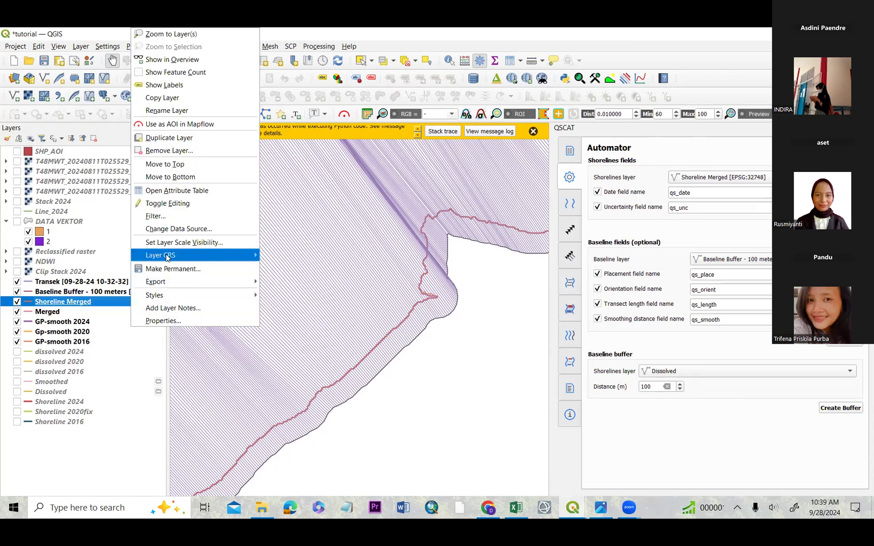
{"action": "left_click", "coordinate": [191, 195]}
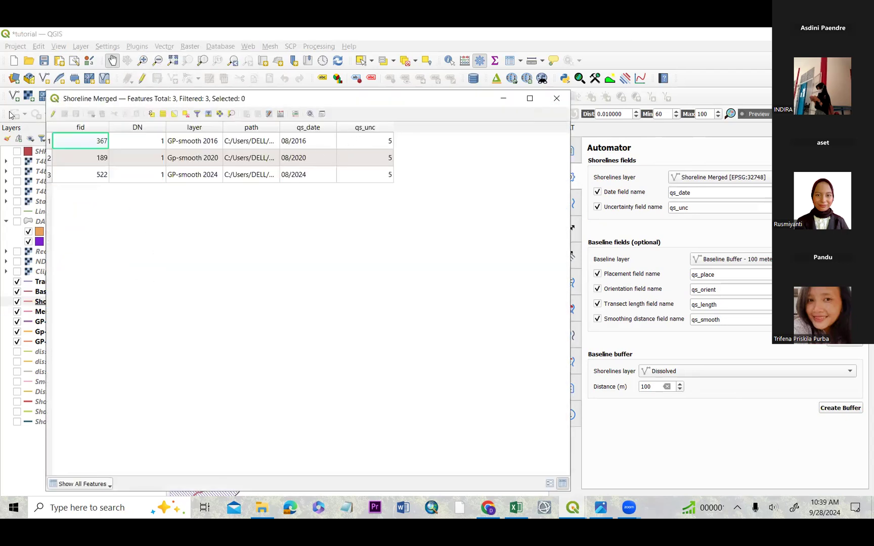
{"action": "left_click", "coordinate": [51, 114]}
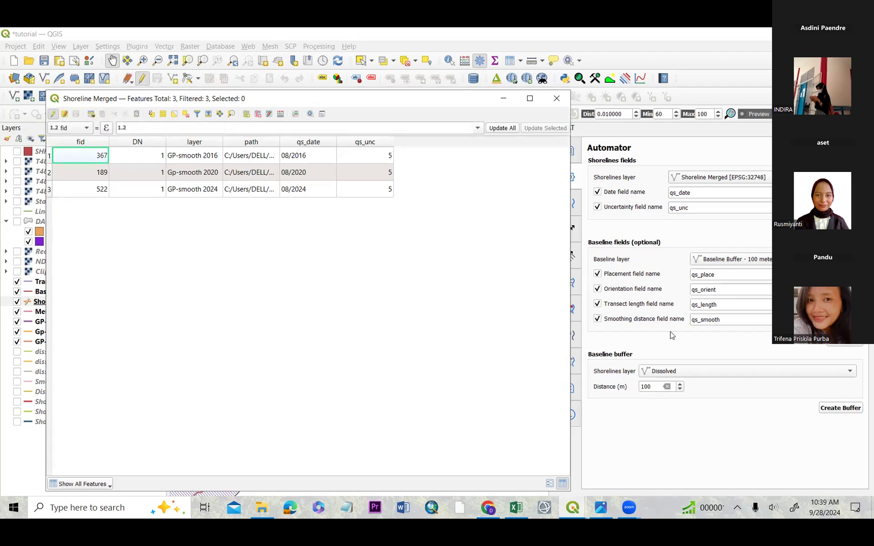
{"action": "left_click", "coordinate": [572, 514]}
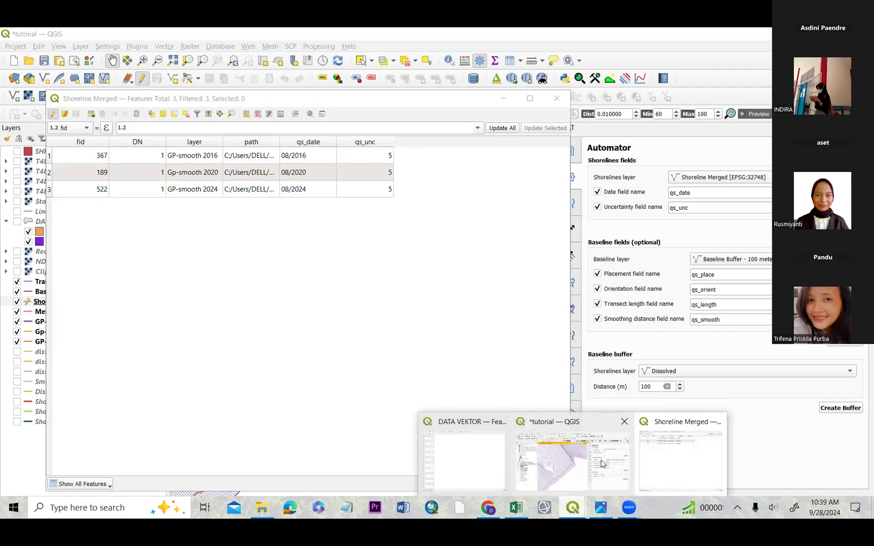
{"action": "left_click", "coordinate": [410, 247]}
{"action": "left_click", "coordinate": [54, 115]}
{"action": "left_click", "coordinate": [557, 99]}
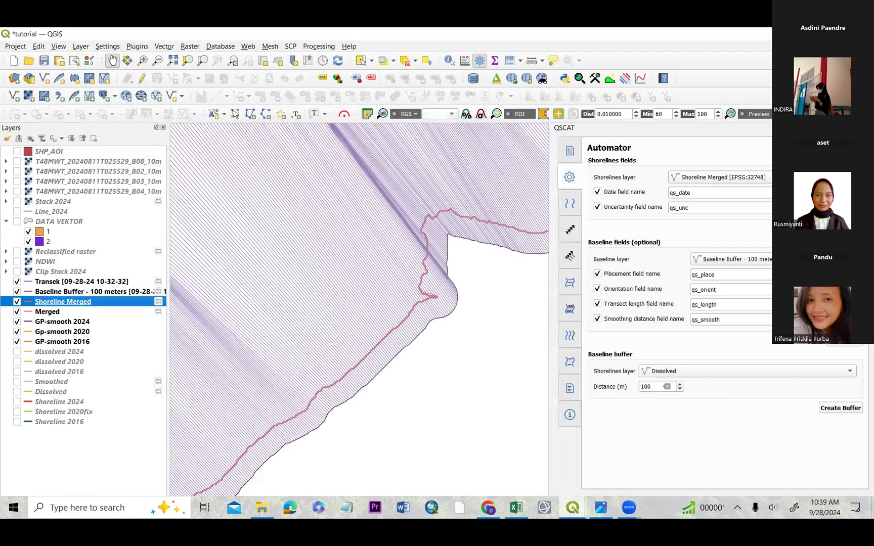
Step: In the Automator, choose dissolved 2016 as the baseline buffer's shorelines layer and return to the Baseline settings
{"action": "left_click", "coordinate": [687, 178]}
{"action": "left_click", "coordinate": [667, 257]}
{"action": "left_click", "coordinate": [745, 258]}
{"action": "left_click", "coordinate": [745, 259]}
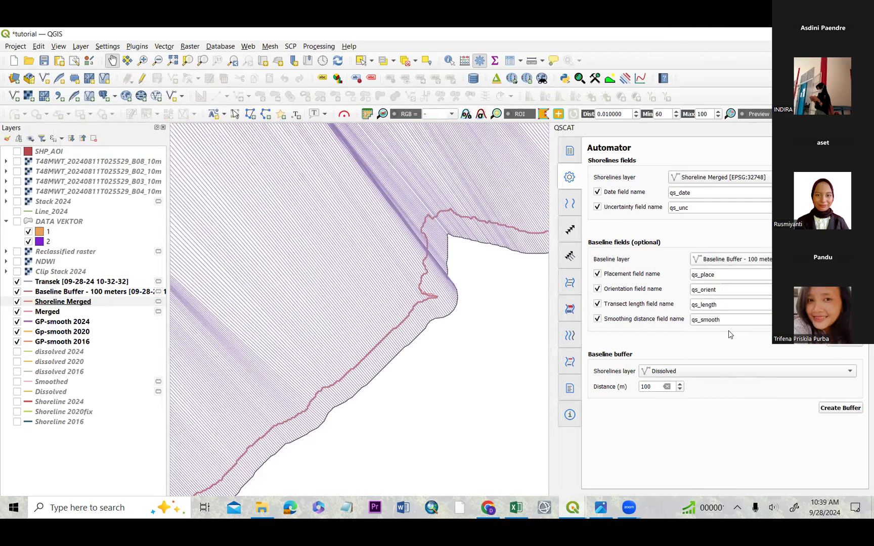
{"action": "left_click", "coordinate": [708, 371]}
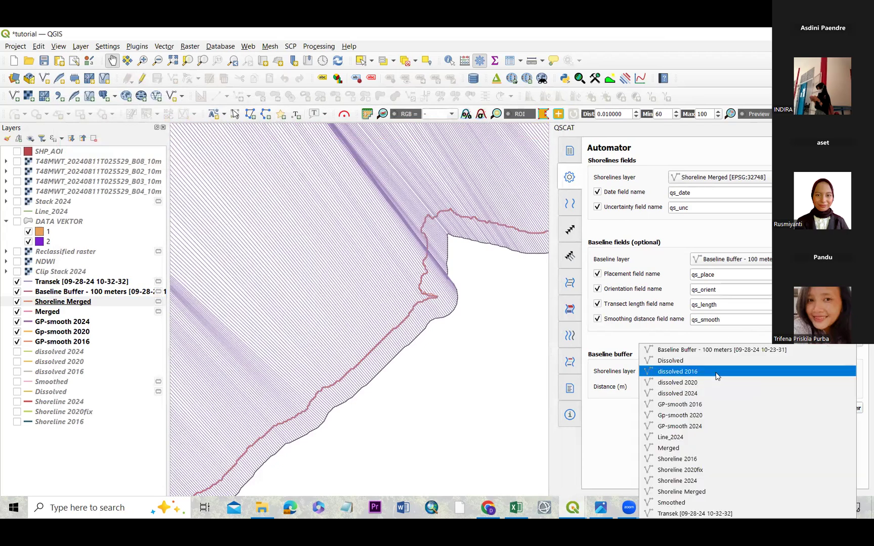
{"action": "left_click", "coordinate": [716, 376]}
{"action": "left_click", "coordinate": [715, 373]}
{"action": "left_click", "coordinate": [676, 328]}
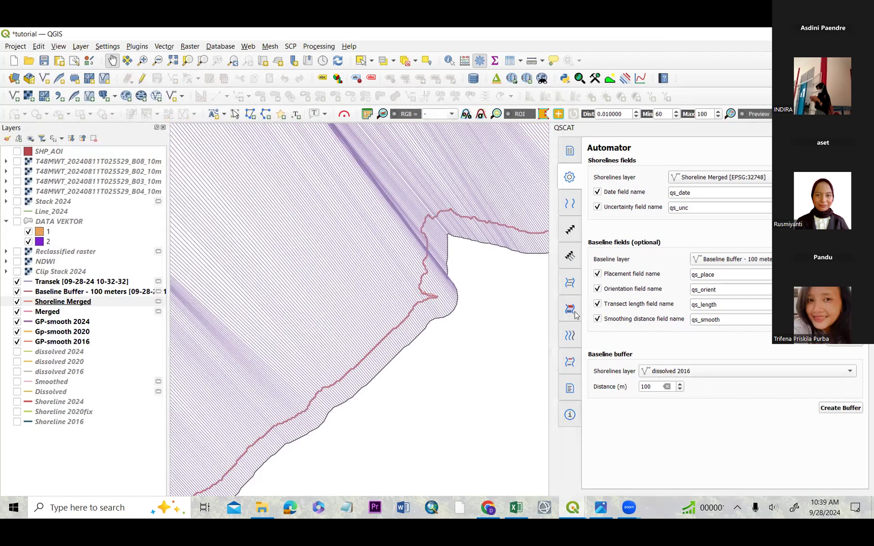
{"action": "left_click", "coordinate": [565, 238]}
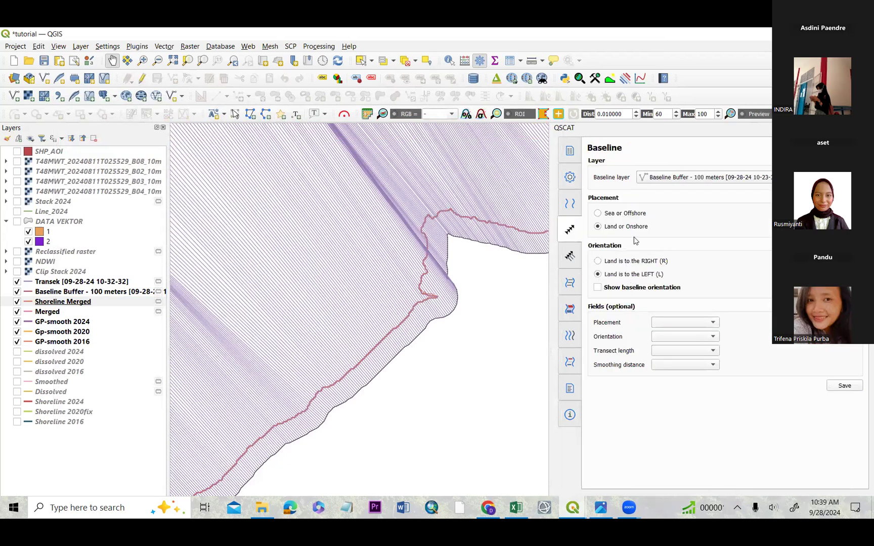
Step: Save the Baseline settings with land to the left and onshore placement, and save the Shorelines settings for Shoreline Merged
{"action": "left_click", "coordinate": [597, 287]}
{"action": "left_click", "coordinate": [651, 293]}
{"action": "left_click", "coordinate": [844, 386]}
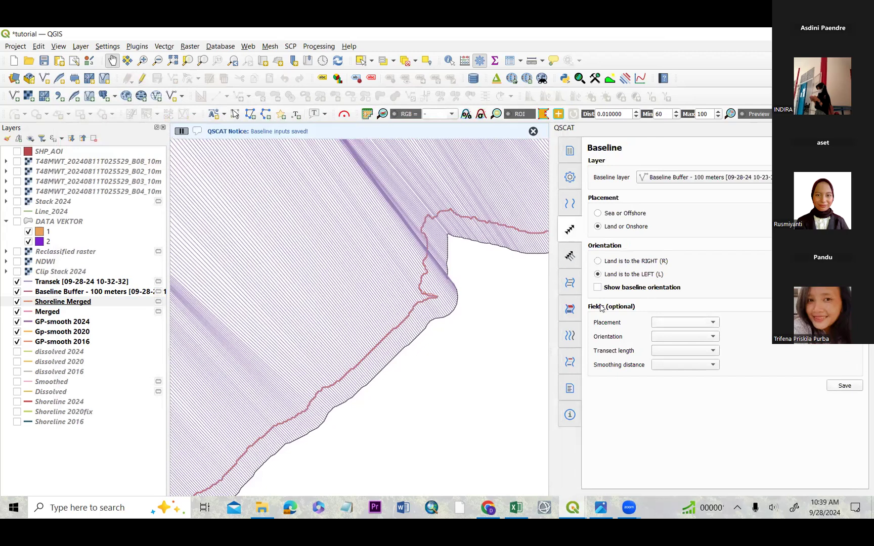
{"action": "left_click", "coordinate": [569, 257]}
{"action": "left_click", "coordinate": [570, 204]}
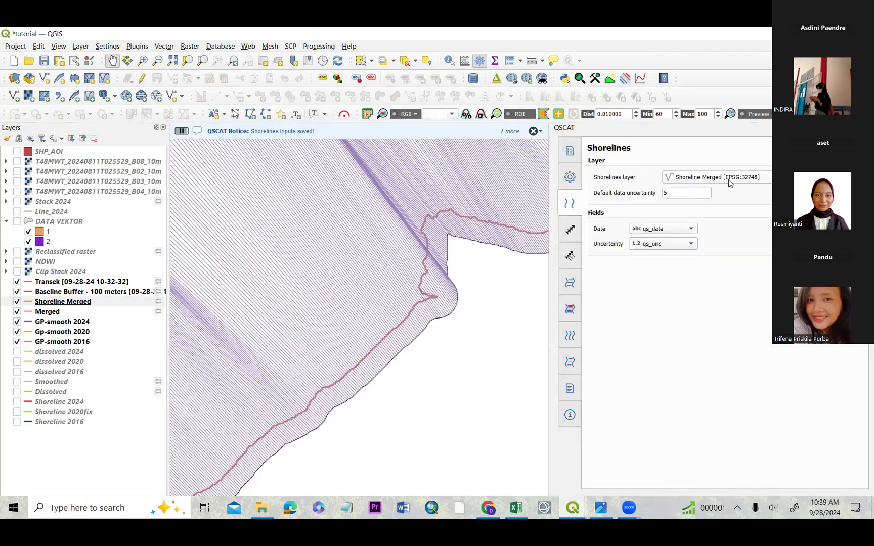
Step: Review the Transects, Area Change, Visualization and Shoreline Change settings
{"action": "left_click", "coordinate": [576, 259]}
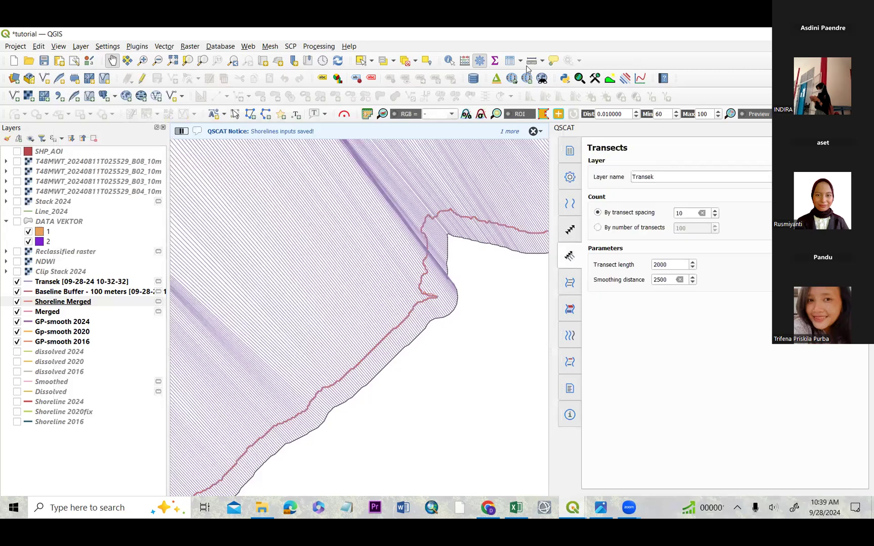
{"action": "left_click", "coordinate": [577, 303]}
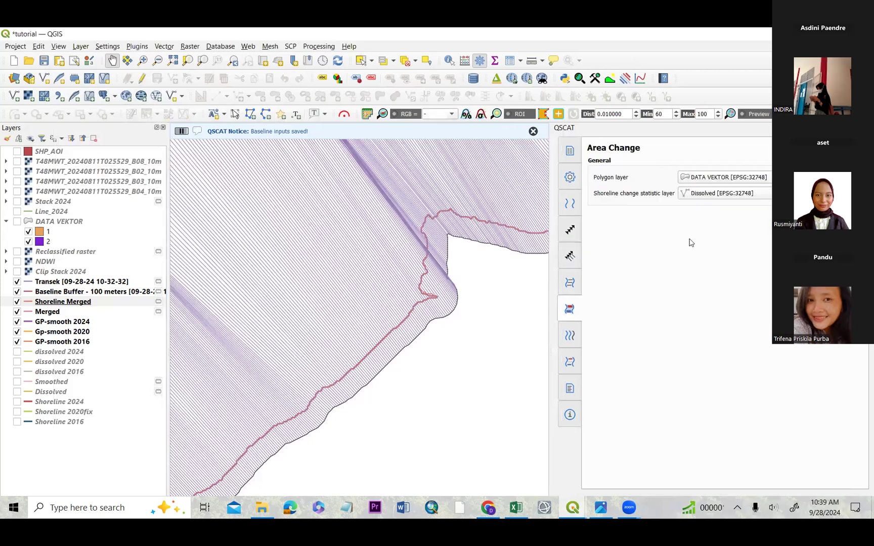
{"action": "left_click", "coordinate": [573, 347]}
{"action": "left_click", "coordinate": [574, 361]}
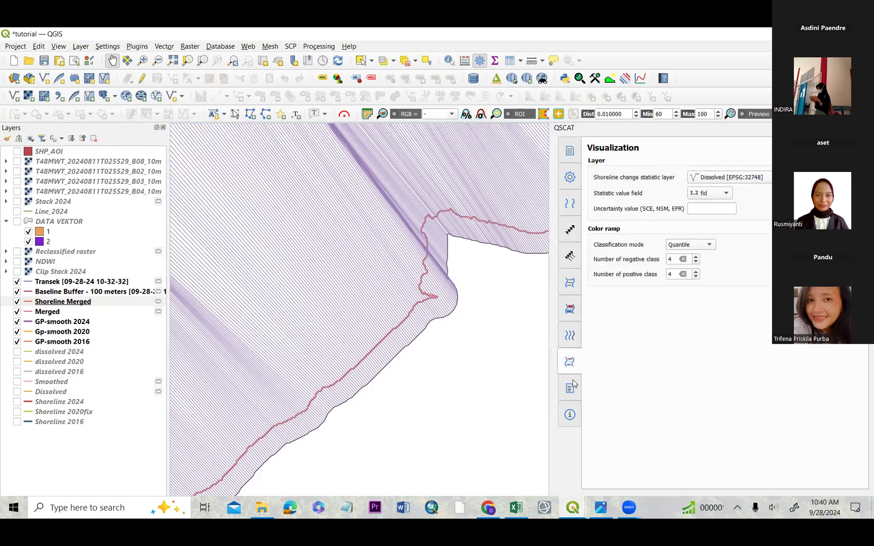
{"action": "left_click", "coordinate": [567, 297]}
{"action": "left_click", "coordinate": [569, 282]}
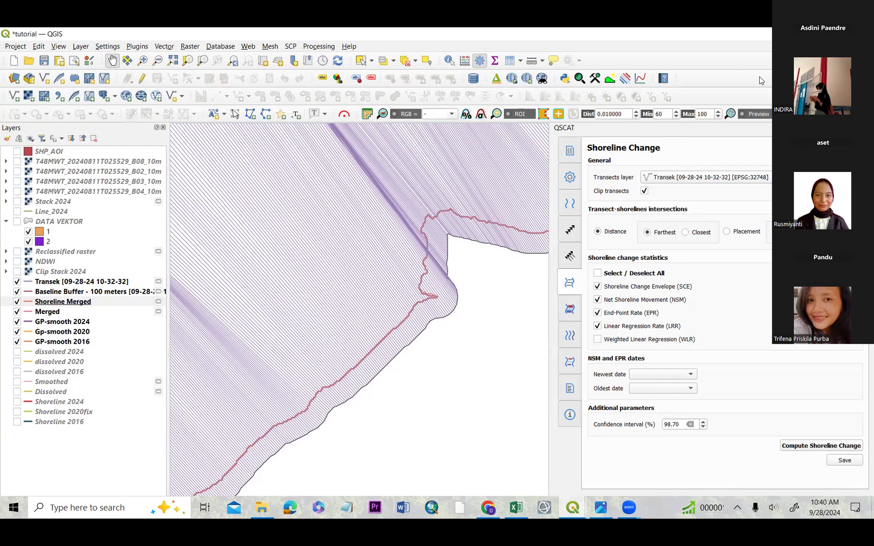
Step: Reopen the QSCAT plugin and dock its panel in the Processing Toolbox area
{"action": "key", "text": "ctrl+alt+t"}
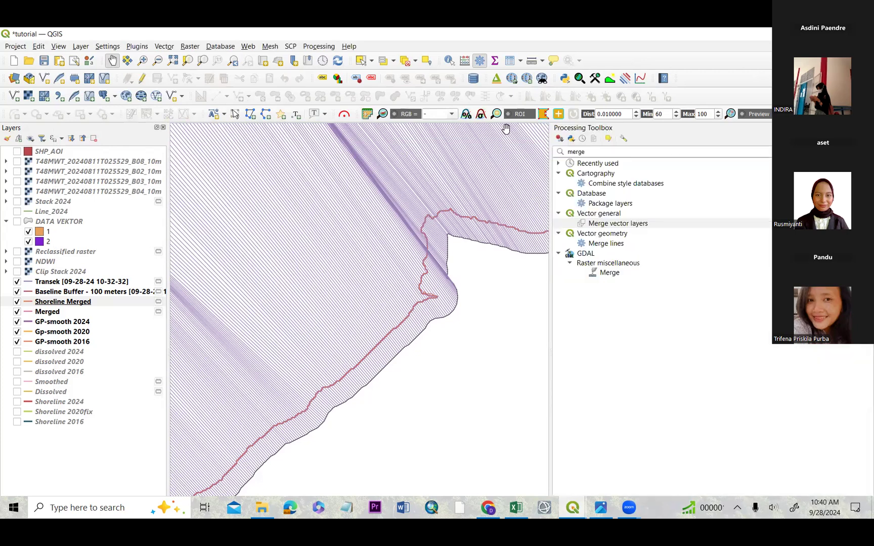
{"action": "left_click", "coordinate": [137, 46]}
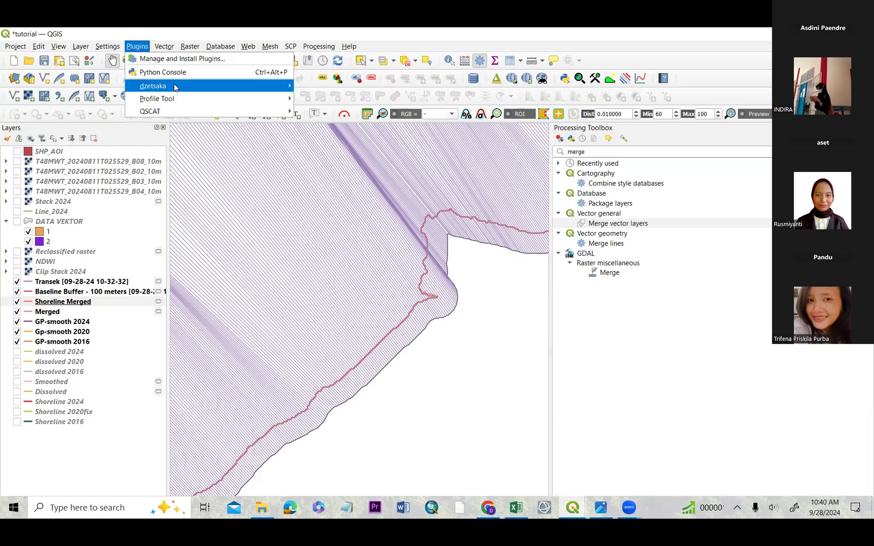
{"action": "left_click", "coordinate": [152, 59]}
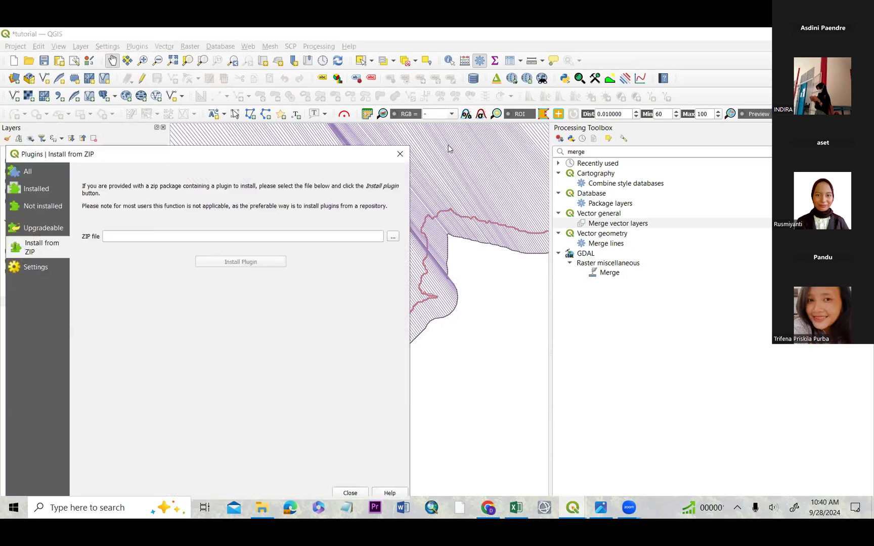
{"action": "left_click", "coordinate": [190, 46]}
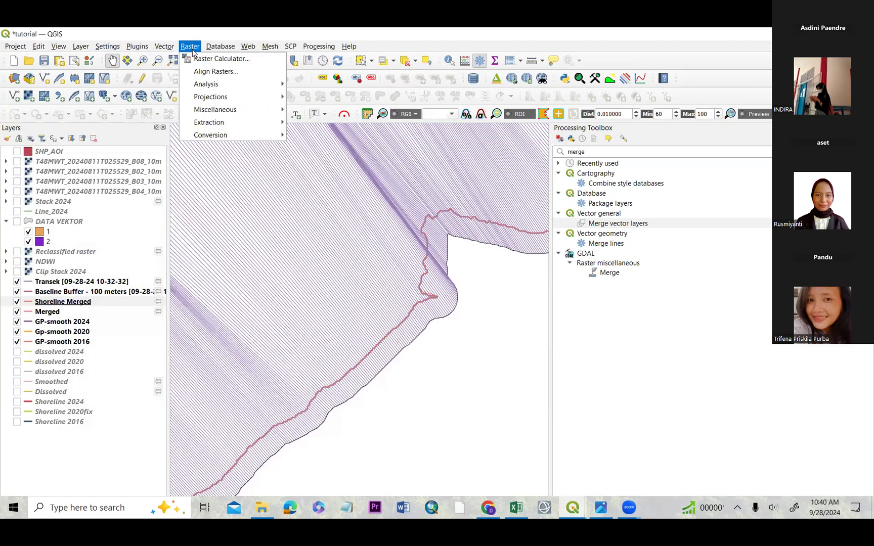
{"action": "mouse_move", "coordinate": [137, 48]}
{"action": "mouse_move", "coordinate": [162, 98]}
{"action": "mouse_move", "coordinate": [263, 112]}
{"action": "left_click", "coordinate": [302, 112]}
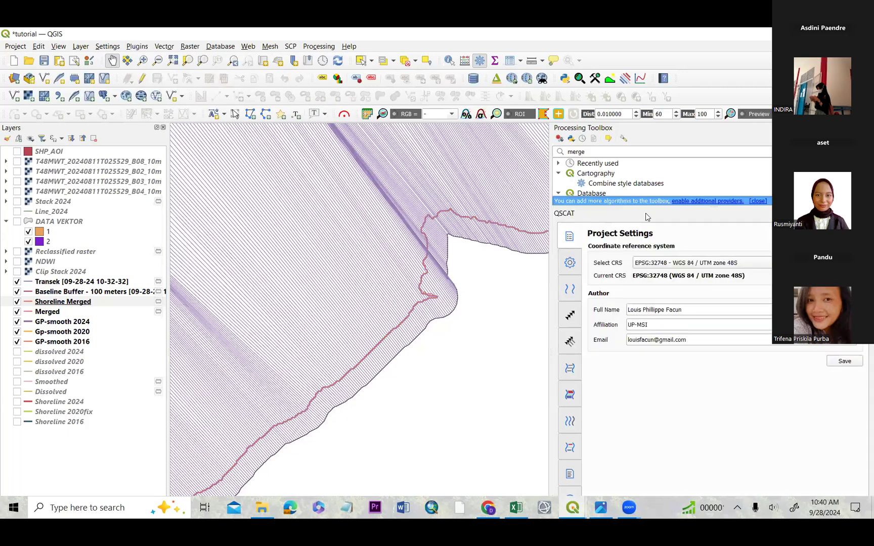
{"action": "left_click_drag", "start_coordinate": [647, 208], "coordinate": [646, 141]}
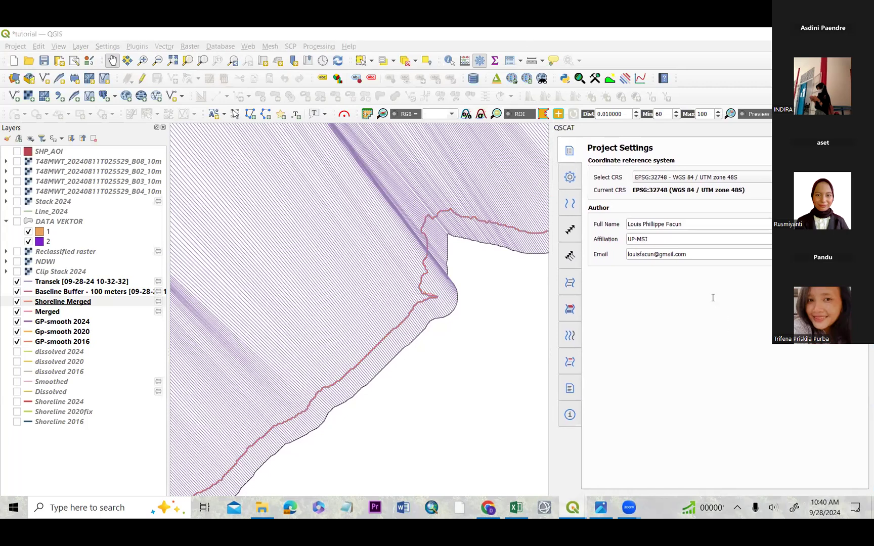
{"action": "left_click", "coordinate": [715, 227]}
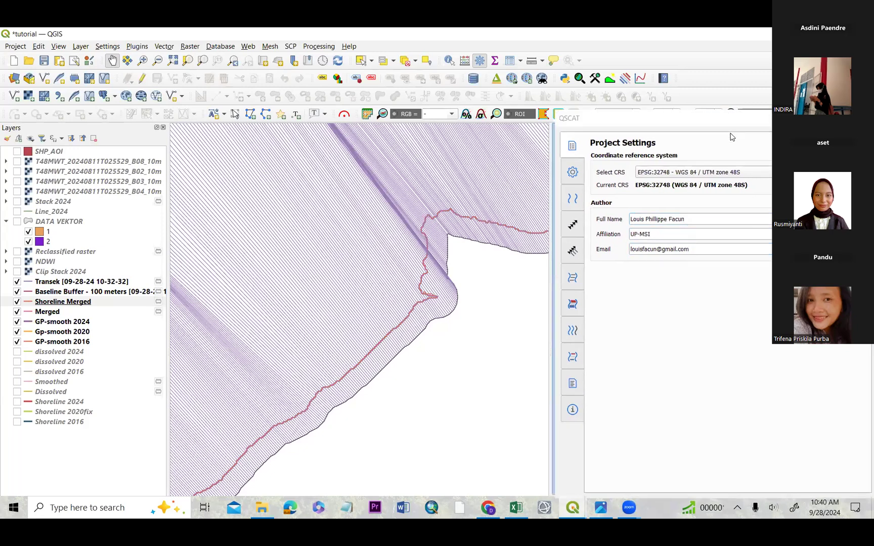
Step: In the Automator, choose Shoreline Merged as the shorelines layer for the date and uncertainty fields
{"action": "left_click", "coordinate": [578, 176]}
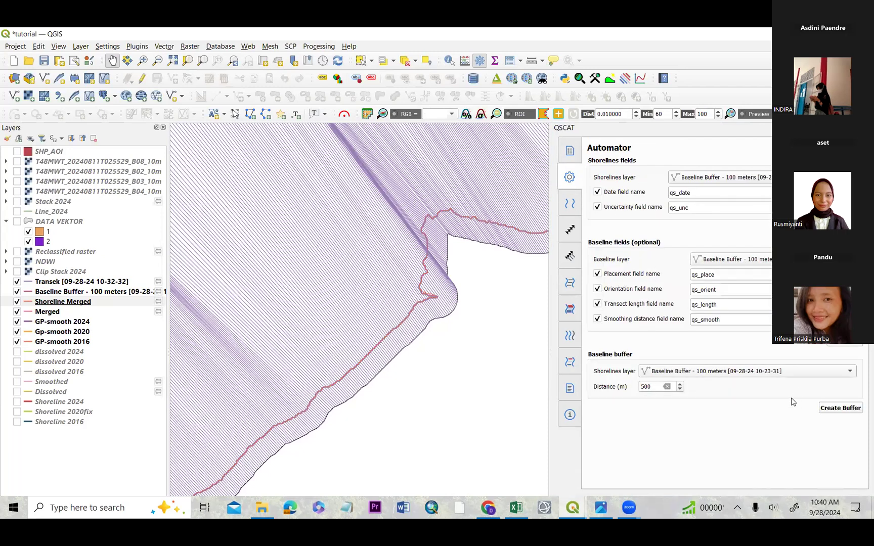
{"action": "left_click", "coordinate": [716, 263]}
{"action": "left_click", "coordinate": [713, 216]}
{"action": "left_click", "coordinate": [697, 180]}
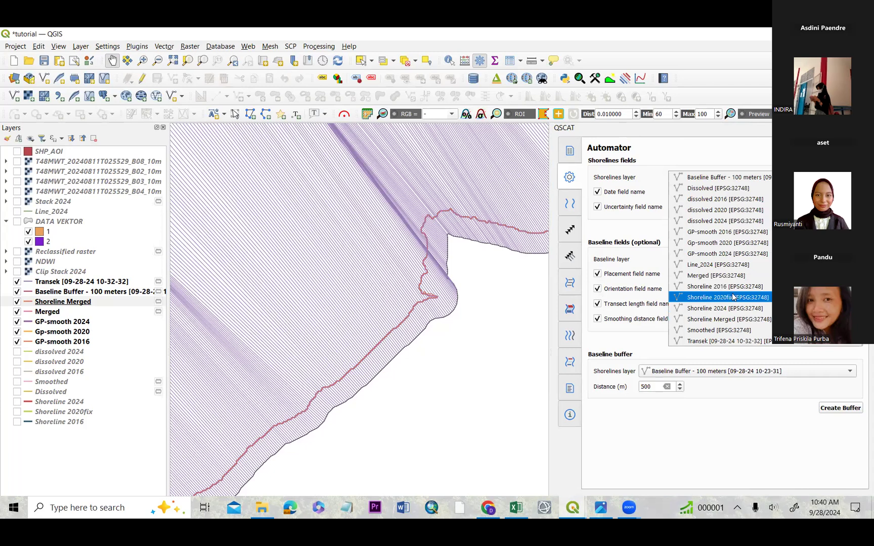
{"action": "left_click", "coordinate": [738, 320]}
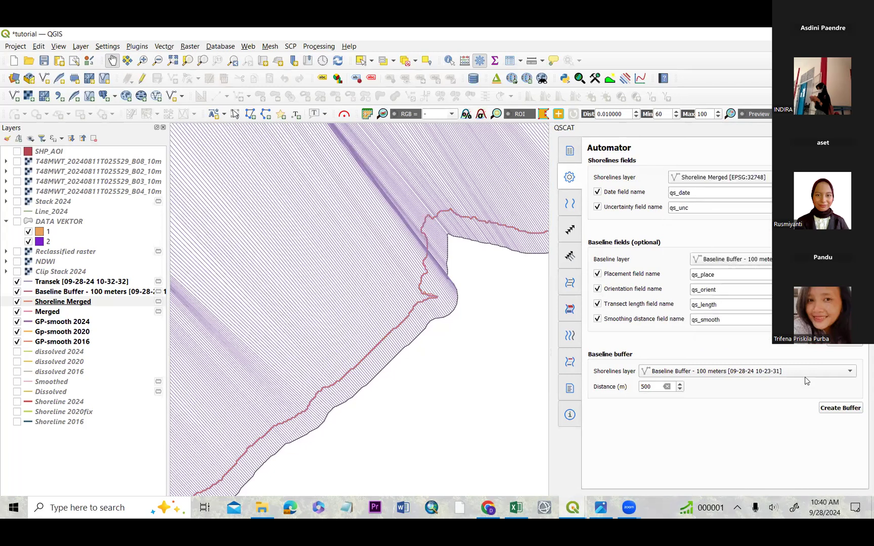
Step: Save the Baseline settings for Baseline Buffer - 100 meters, placed onshore with land to the left
{"action": "left_click", "coordinate": [571, 227]}
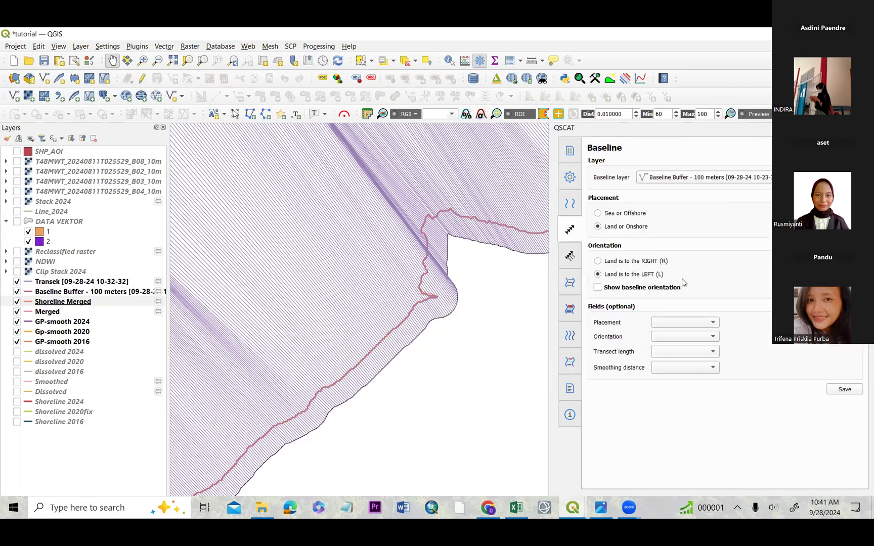
{"action": "left_click", "coordinate": [843, 390]}
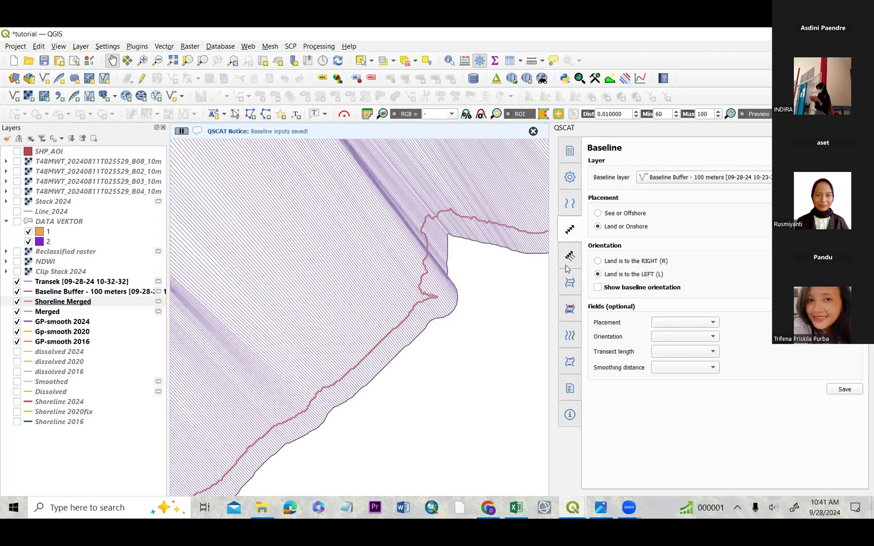
{"action": "left_click", "coordinate": [570, 256]}
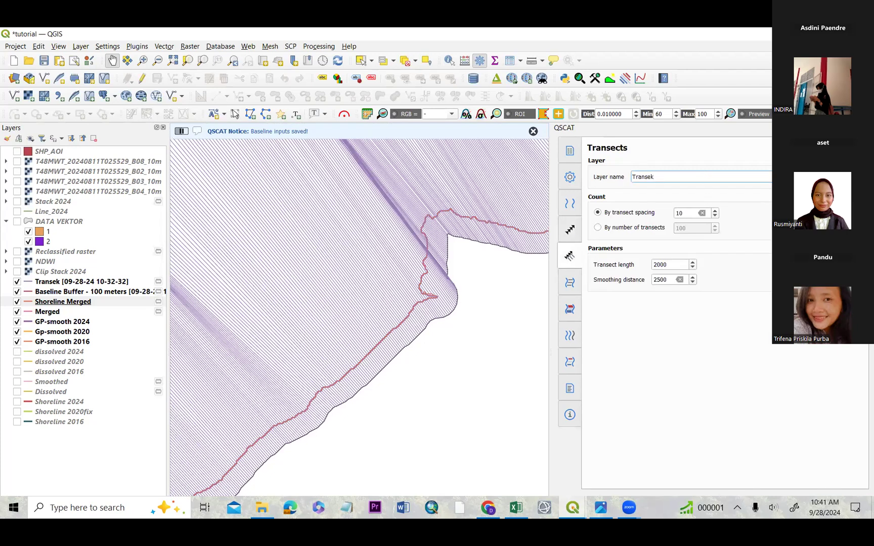
Step: Save the Shorelines settings for Shoreline Merged with uncertainty 5 and fields qs_date and qs_unc, and save the Transects settings
{"action": "left_click", "coordinate": [580, 202]}
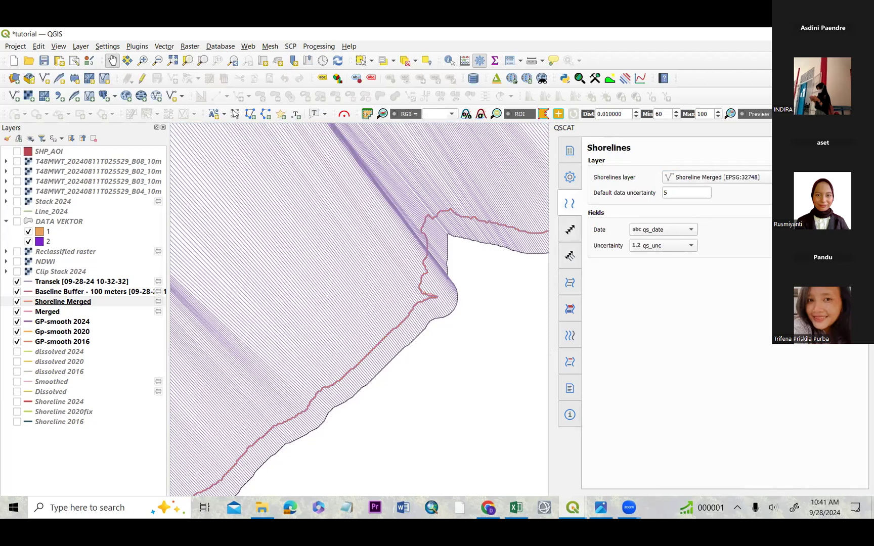
{"action": "left_click", "coordinate": [716, 177]}
{"action": "left_click", "coordinate": [716, 174]}
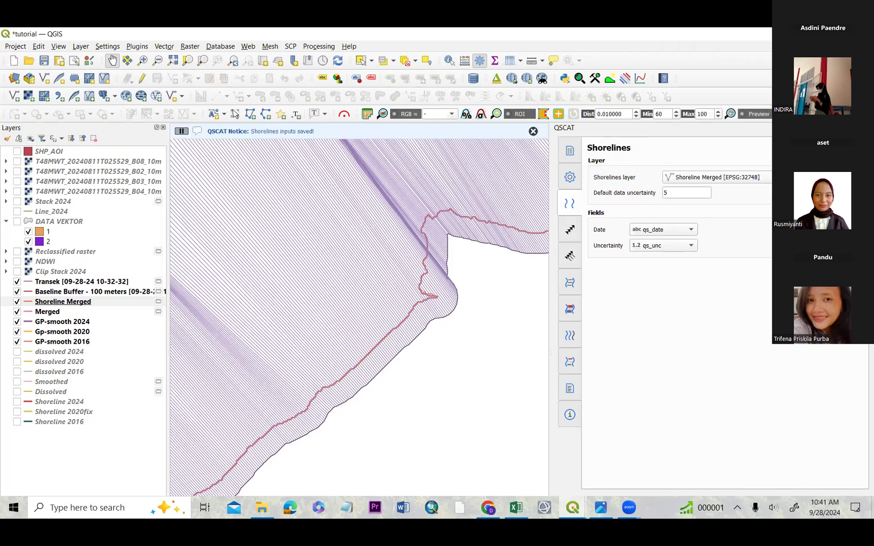
{"action": "double_click", "coordinate": [704, 193]}
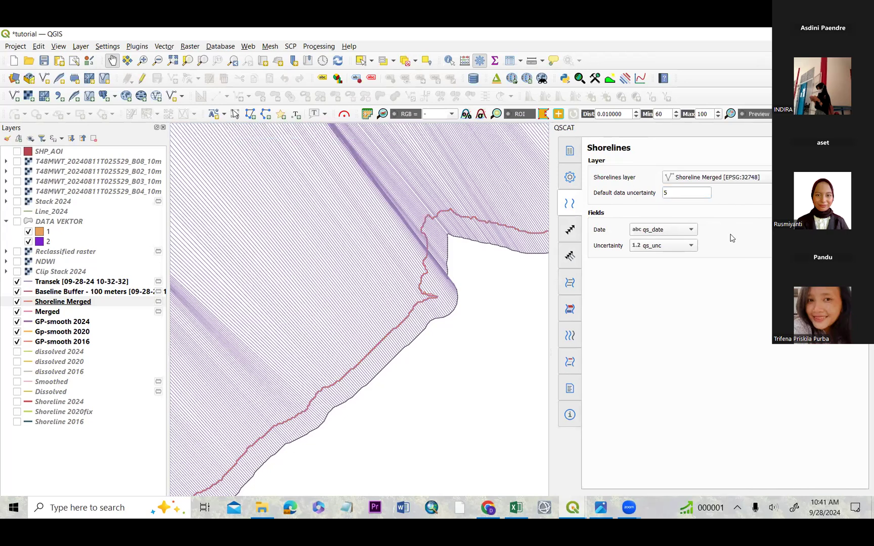
{"action": "left_click", "coordinate": [685, 233]}
{"action": "left_click", "coordinate": [687, 230]}
{"action": "left_click", "coordinate": [689, 245]}
{"action": "left_click", "coordinate": [691, 249]}
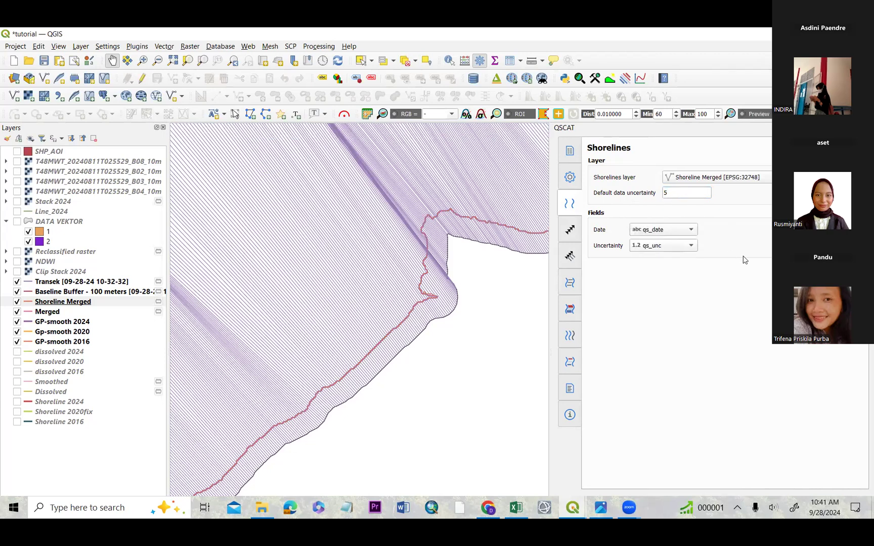
{"action": "left_click", "coordinate": [568, 258]}
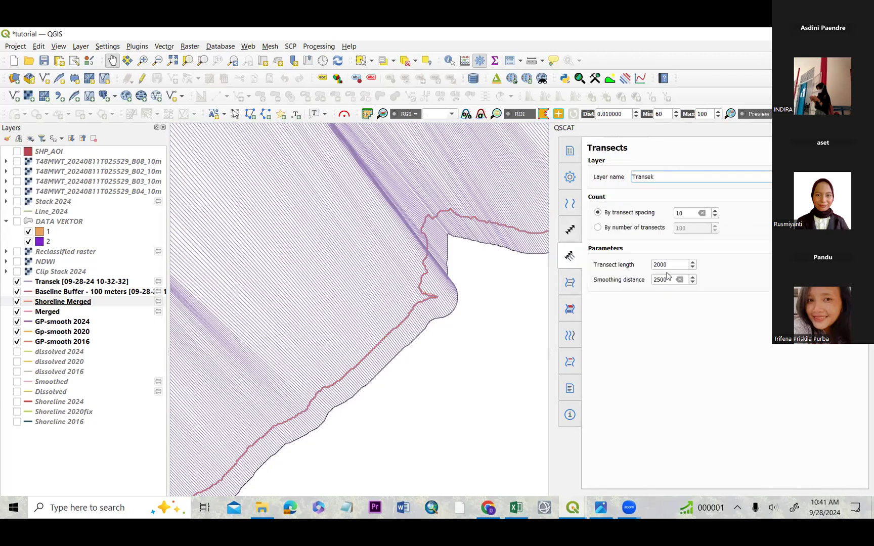
{"action": "key", "text": "Return"}
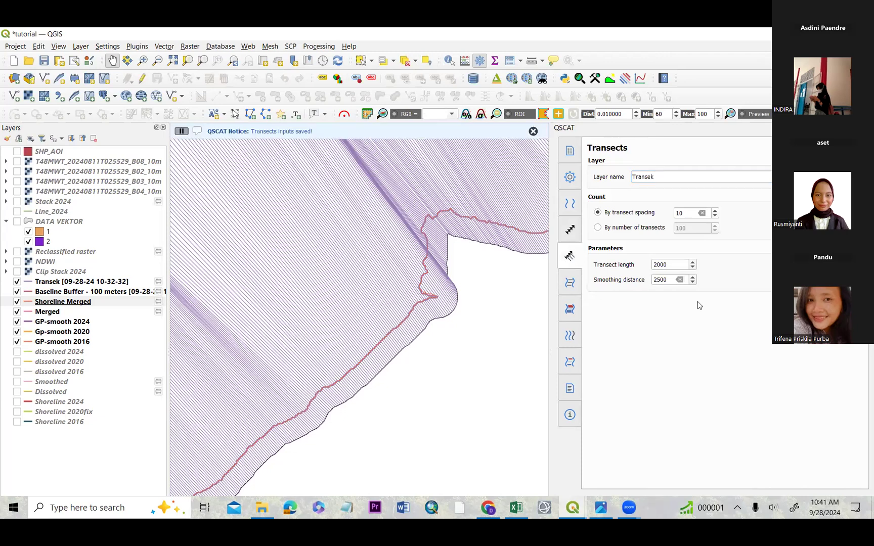
Step: Compute SCE, NSM and EPR between 08/2016 and 08/2024 with Baseline Buffer - 100 meters as the transects layer
{"action": "left_click", "coordinate": [569, 282]}
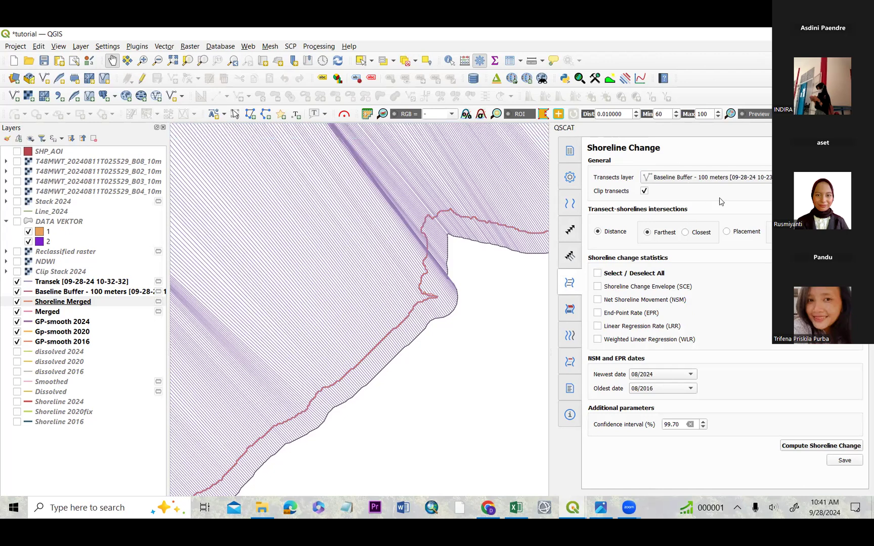
{"action": "left_click", "coordinate": [659, 287]}
{"action": "left_click", "coordinate": [662, 300]}
{"action": "left_click", "coordinate": [652, 313]}
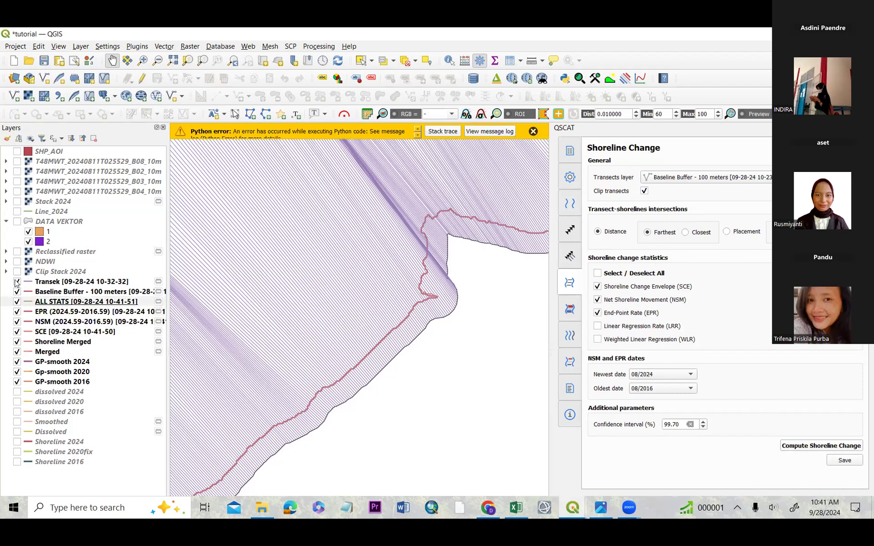
Step: Inspect the computed statistics on the map and in the attribute table of the ALL STATS layer
{"action": "scroll", "coordinate": [354, 233], "scroll_direction": "down", "scroll_amount": 3}
{"action": "left_click_drag", "start_coordinate": [407, 357], "coordinate": [452, 455]}
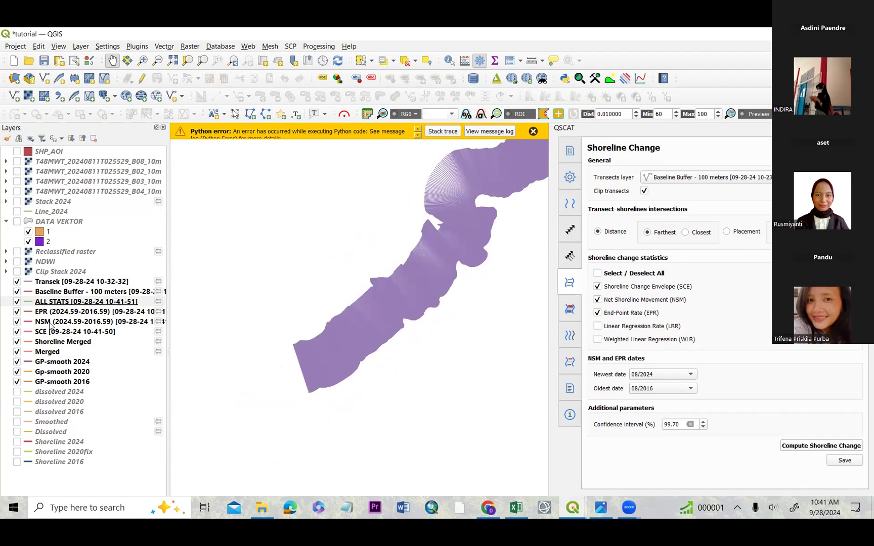
{"action": "right_click", "coordinate": [42, 300]}
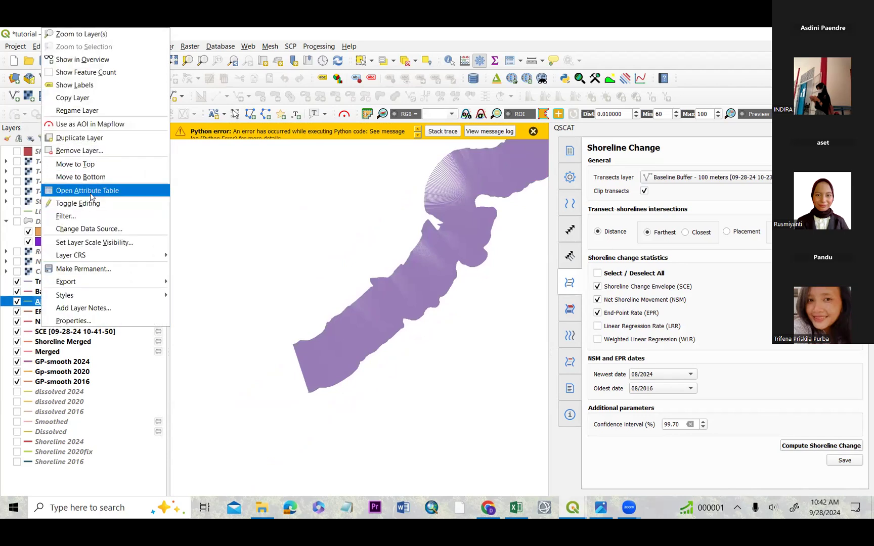
{"action": "left_click", "coordinate": [90, 192]}
{"action": "left_click_drag", "start_coordinate": [308, 100], "coordinate": [567, 123]}
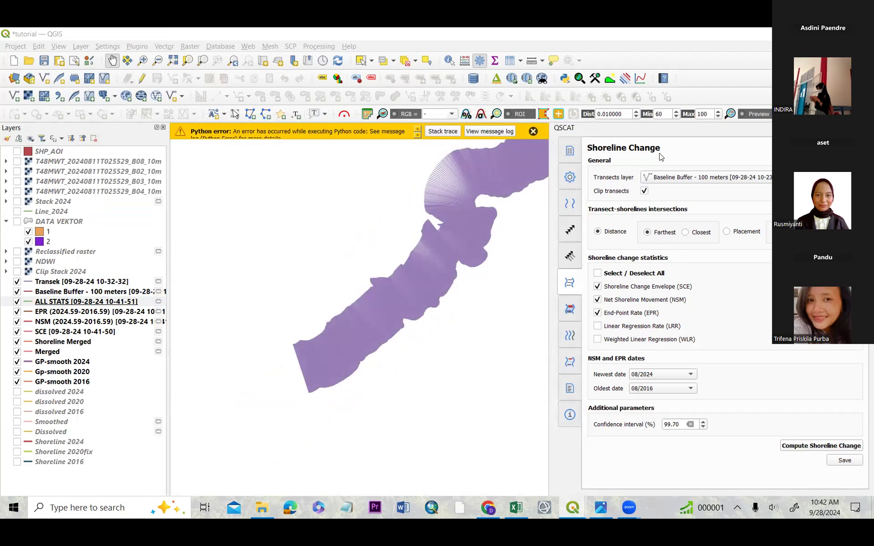
Step: Choose Transek as the transects layer in the Shoreline Change settings
{"action": "left_click", "coordinate": [672, 175]}
{"action": "left_click", "coordinate": [674, 163]}
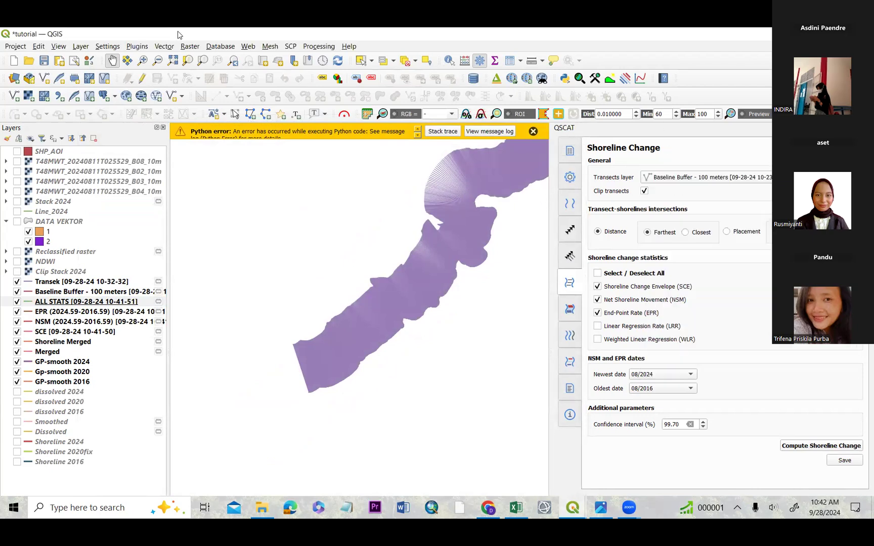
{"action": "left_click", "coordinate": [723, 177]}
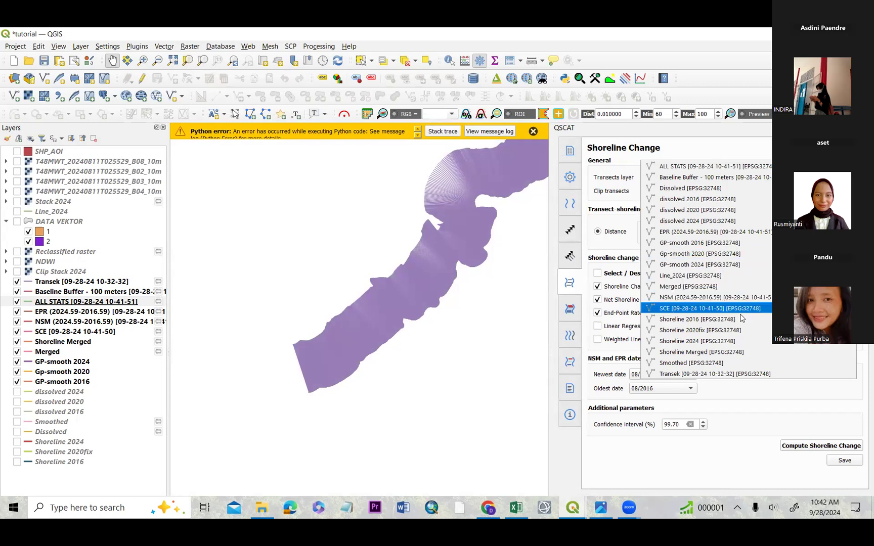
{"action": "left_click", "coordinate": [754, 371]}
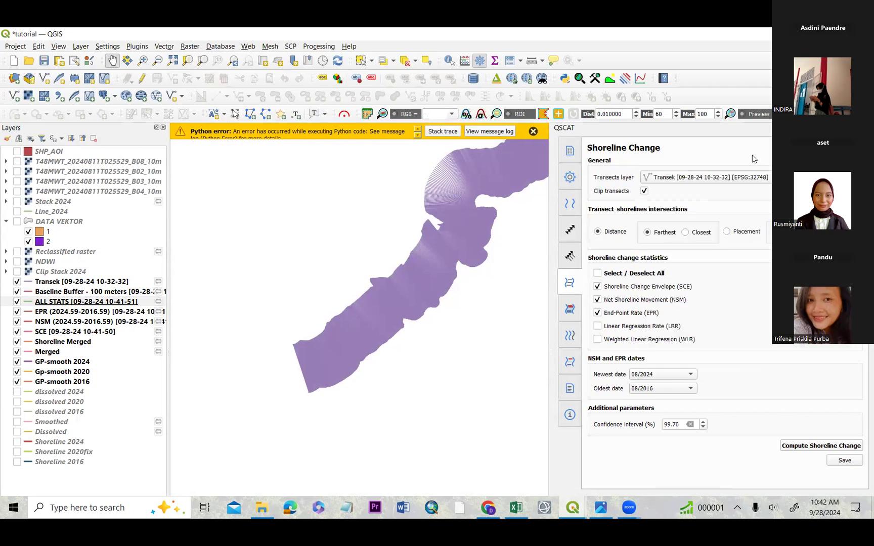
Step: Remove the existing ALL STATS, EPR, NSM and SCE result layers from the project and dismiss the Python error notice
{"action": "left_click", "coordinate": [99, 294]}
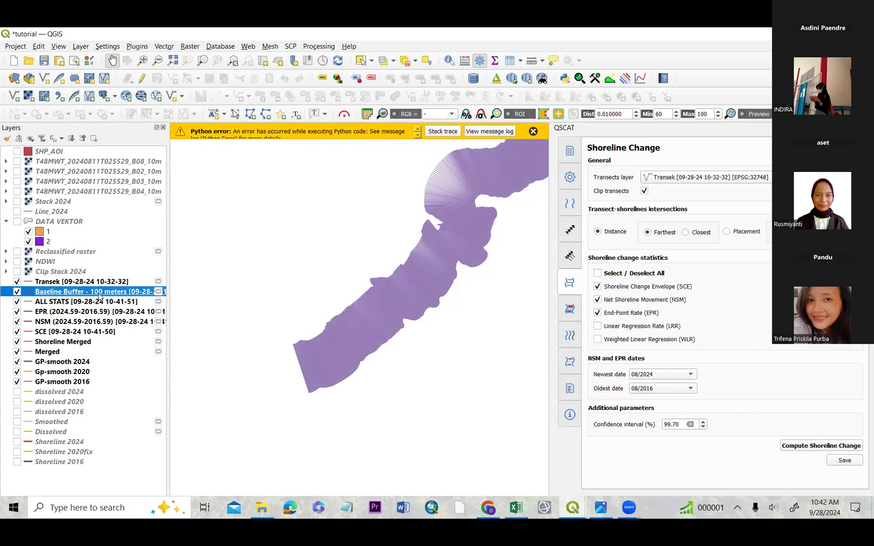
{"action": "left_click", "coordinate": [90, 302]}
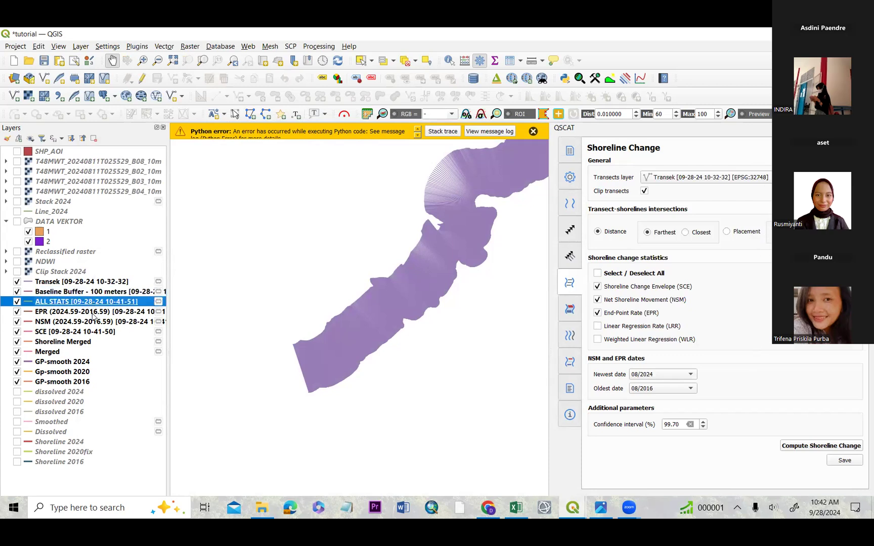
{"action": "left_click", "coordinate": [96, 322], "text": "shift"}
{"action": "left_click", "coordinate": [101, 332], "text": "shift"}
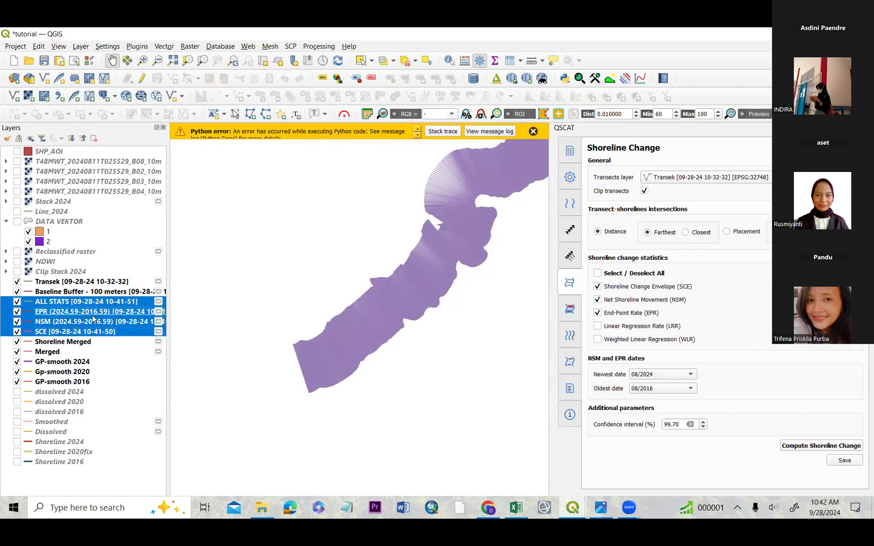
{"action": "right_click", "coordinate": [94, 326]}
{"action": "left_click", "coordinate": [133, 151]}
{"action": "left_click", "coordinate": [433, 334]}
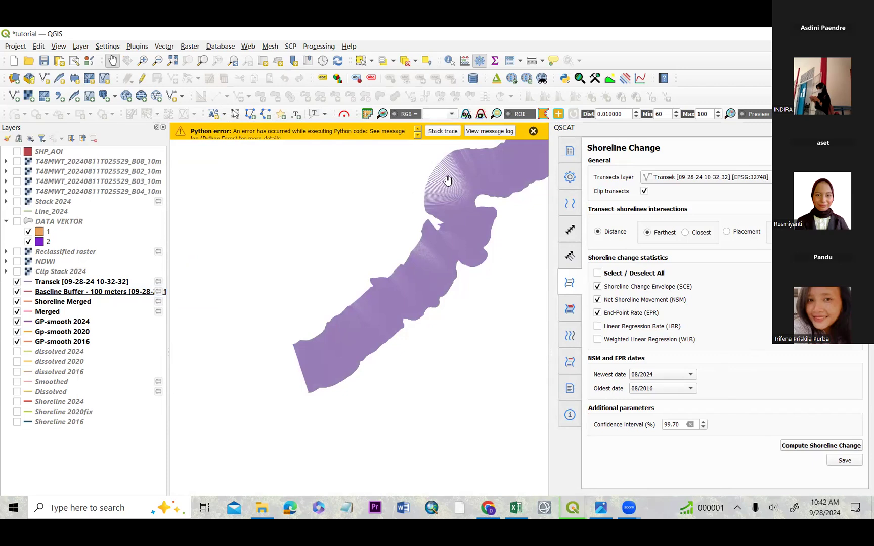
{"action": "left_click", "coordinate": [534, 133]}
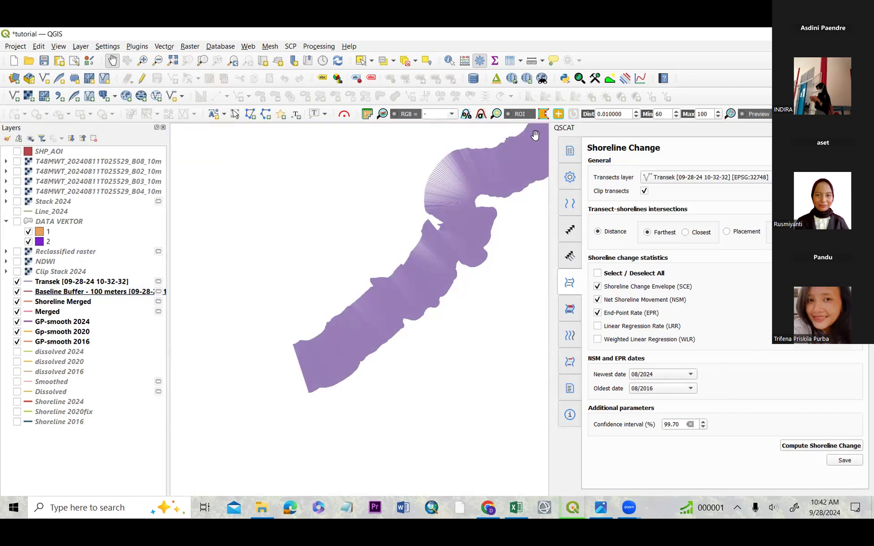
Step: Compute SCE, NSM and EPR between 08/2016 and 08/2024 using Transek as the transects layer
{"action": "left_click", "coordinate": [810, 449]}
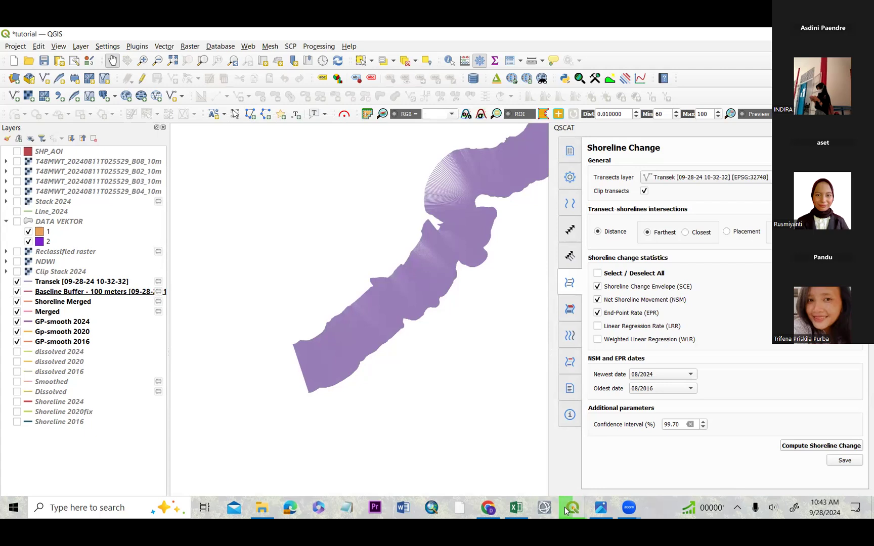
{"action": "mouse_move", "coordinate": [573, 508]}
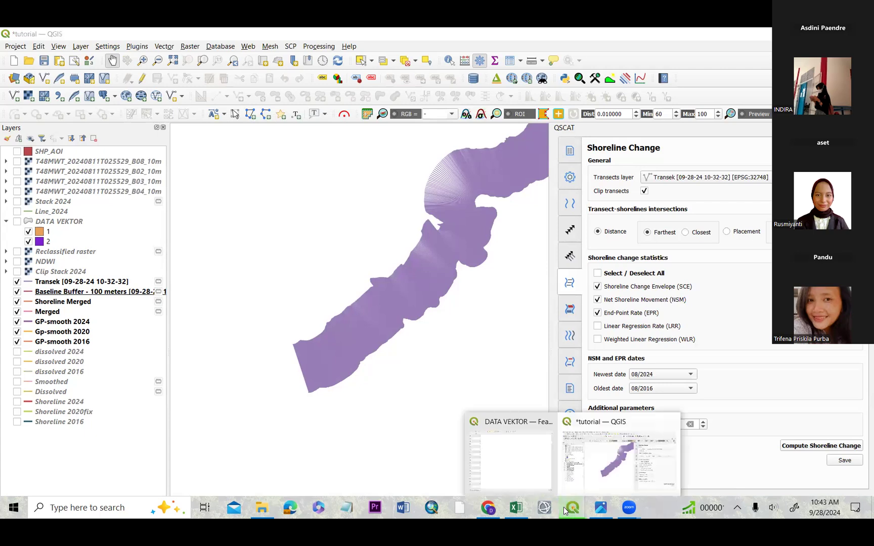
{"action": "left_click", "coordinate": [589, 477]}
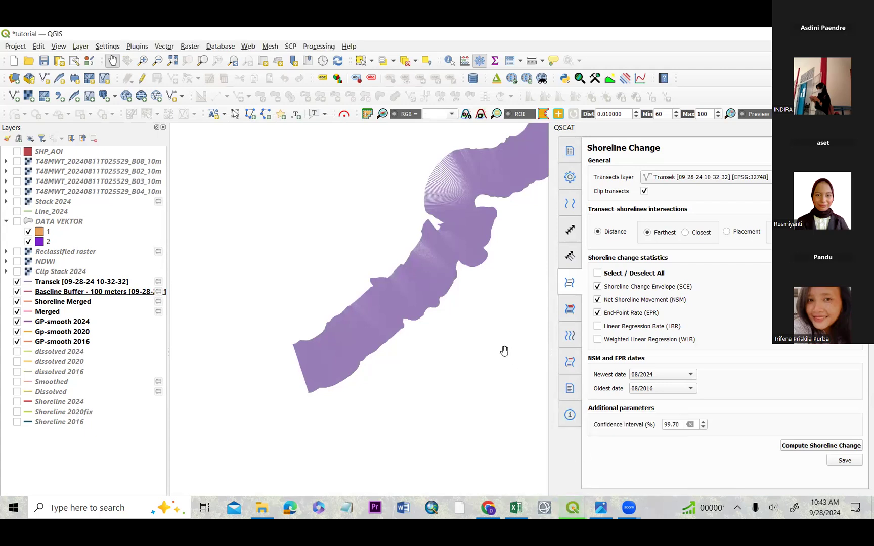
{"action": "left_click_drag", "start_coordinate": [322, 254], "coordinate": [286, 284]}
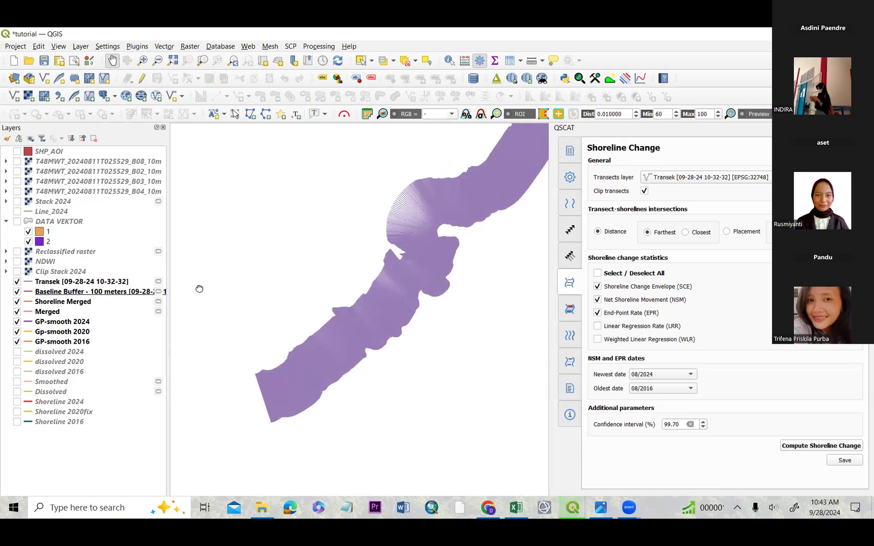
{"action": "left_click_drag", "start_coordinate": [198, 289], "coordinate": [191, 299]}
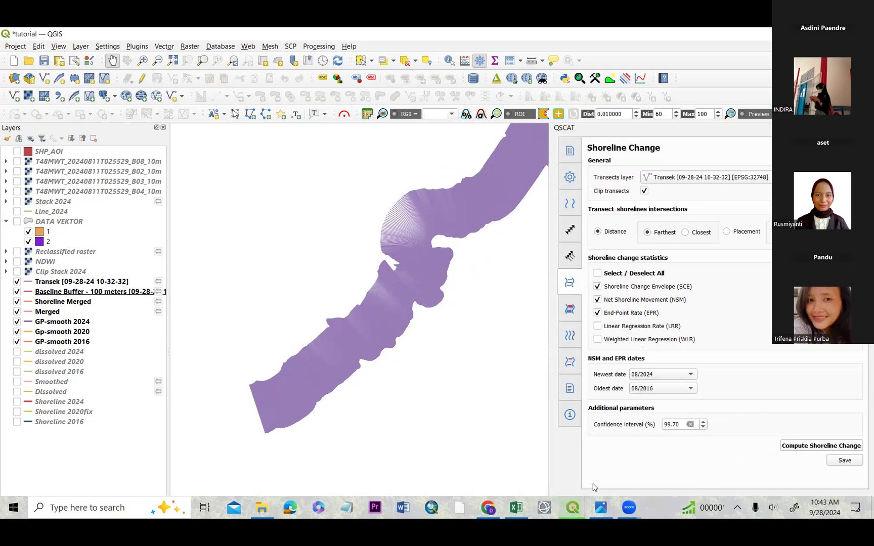
{"action": "mouse_move", "coordinate": [572, 508]}
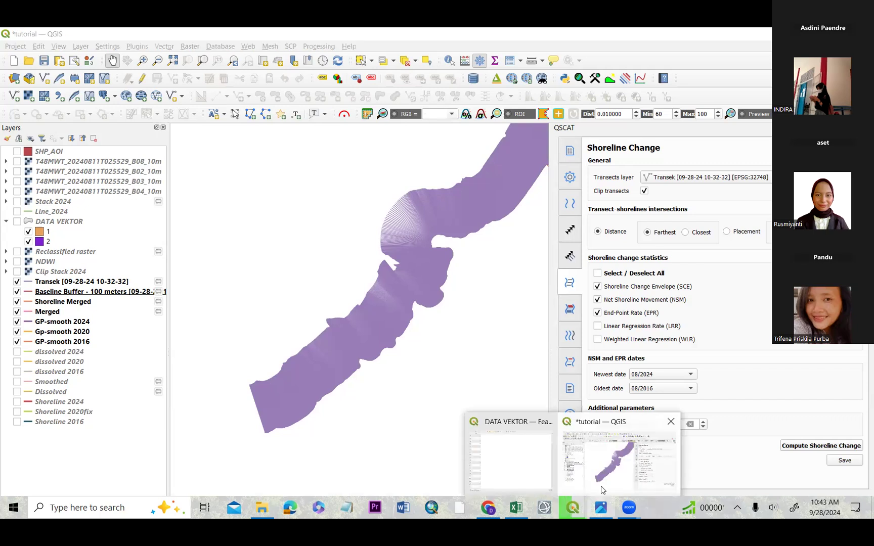
{"action": "left_click", "coordinate": [521, 444]}
{"action": "left_click", "coordinate": [574, 515]}
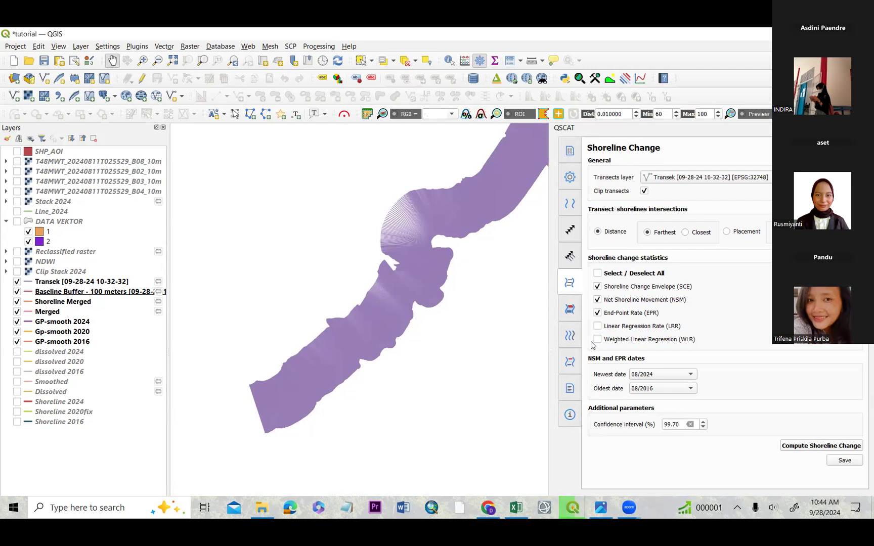
Step: Review the QSCAT settings for transects, baseline, shorelines, automator, project, area change, forecasting and shoreline change
{"action": "left_click", "coordinate": [572, 259]}
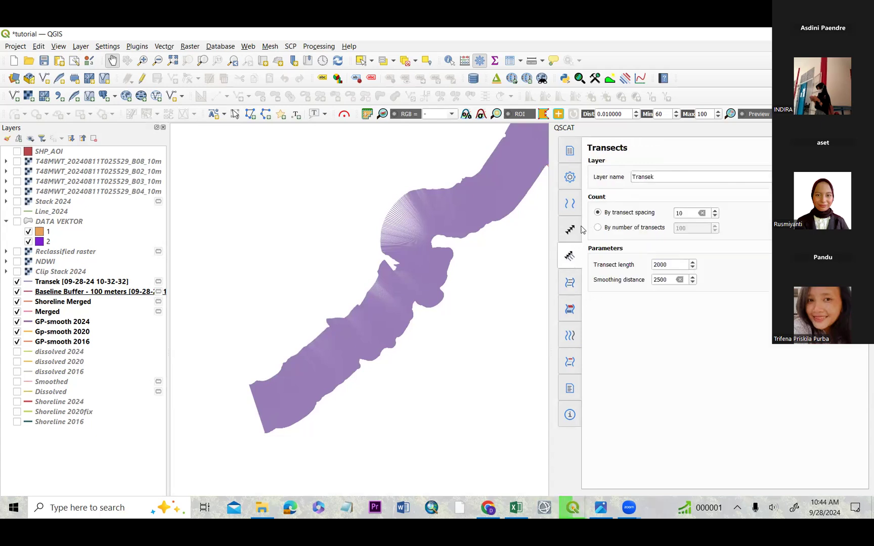
{"action": "left_click", "coordinate": [571, 231]}
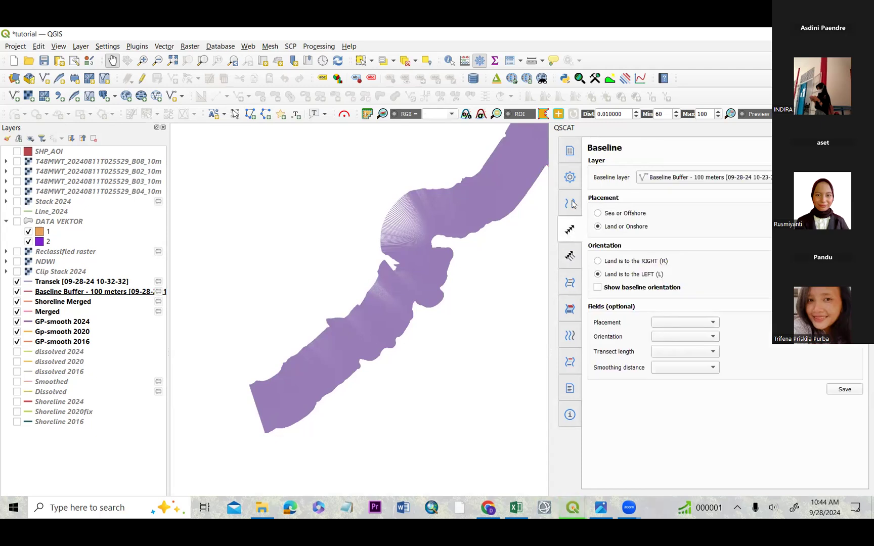
{"action": "left_click", "coordinate": [572, 205]}
{"action": "left_click", "coordinate": [576, 180]}
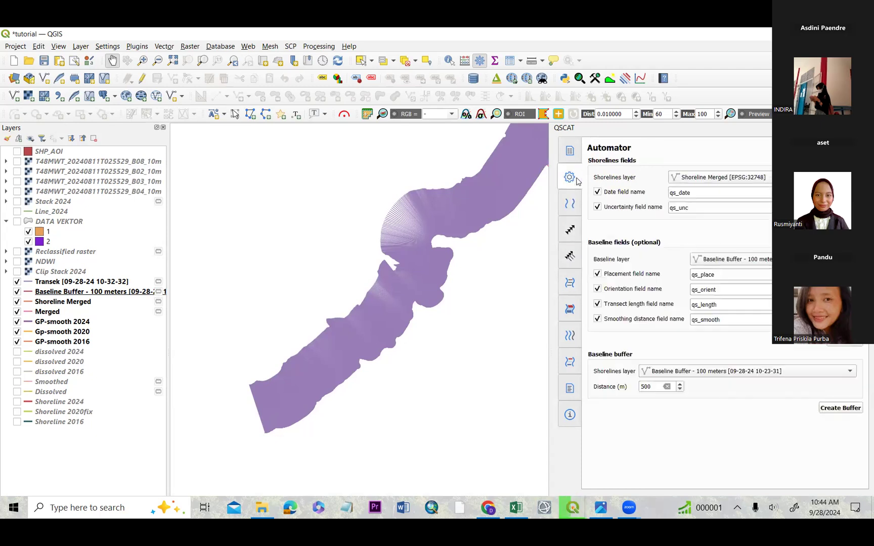
{"action": "left_click", "coordinate": [570, 151]}
{"action": "left_click", "coordinate": [570, 203]}
{"action": "left_click", "coordinate": [570, 255]}
{"action": "left_click", "coordinate": [570, 284]}
{"action": "left_click", "coordinate": [570, 309]}
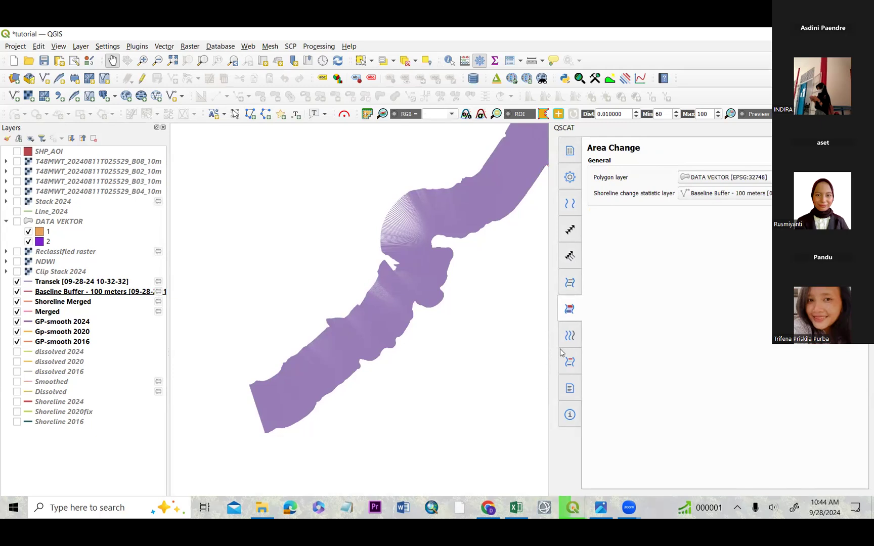
{"action": "left_click", "coordinate": [568, 360]}
{"action": "left_click", "coordinate": [570, 335]}
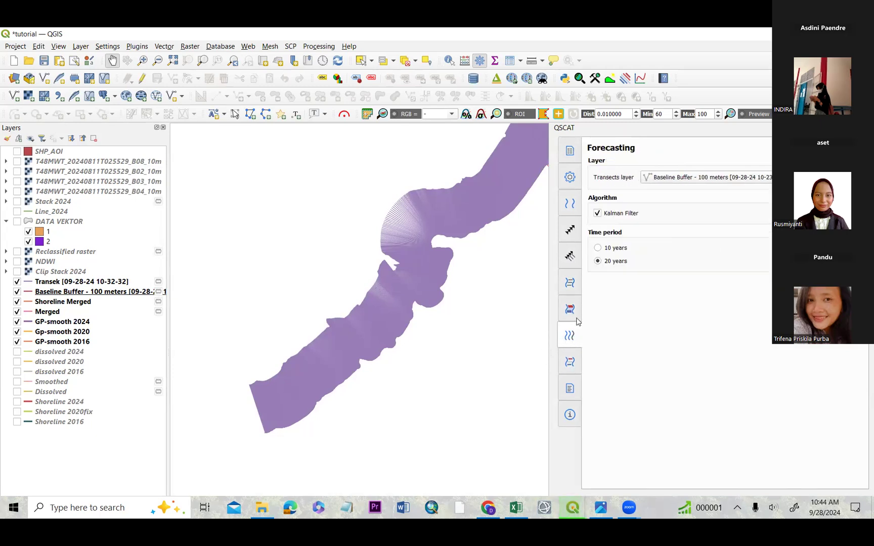
{"action": "left_click", "coordinate": [577, 314]}
{"action": "left_click", "coordinate": [577, 275]}
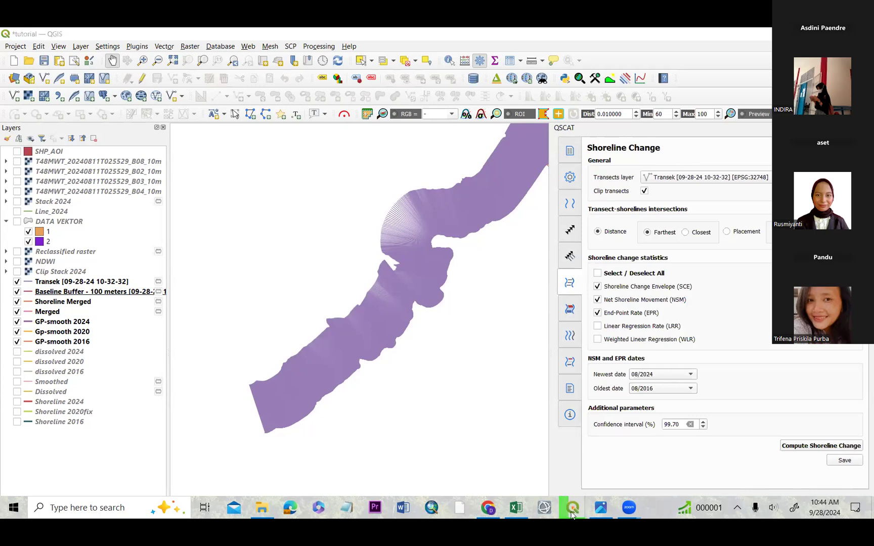
Step: Bring up the DATA VEKTOR attribute table window and close it
{"action": "mouse_move", "coordinate": [582, 508]}
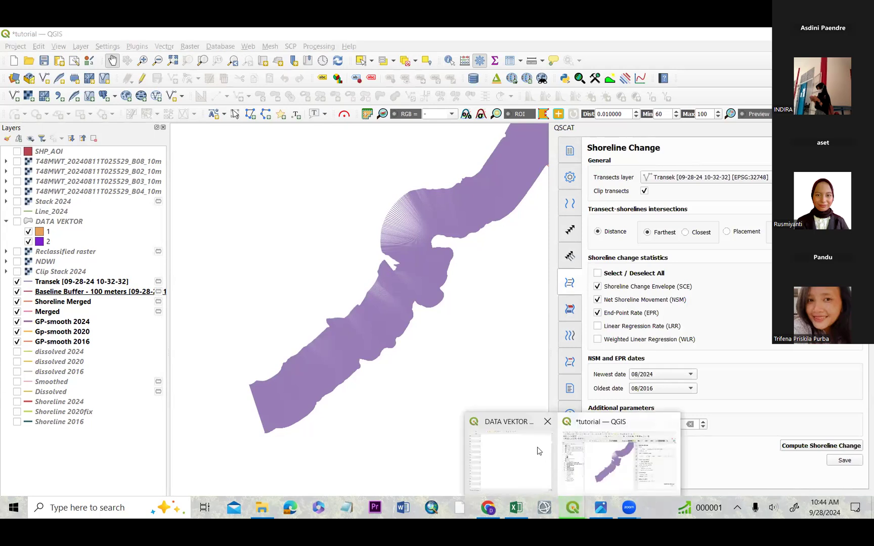
{"action": "left_click", "coordinate": [538, 448]}
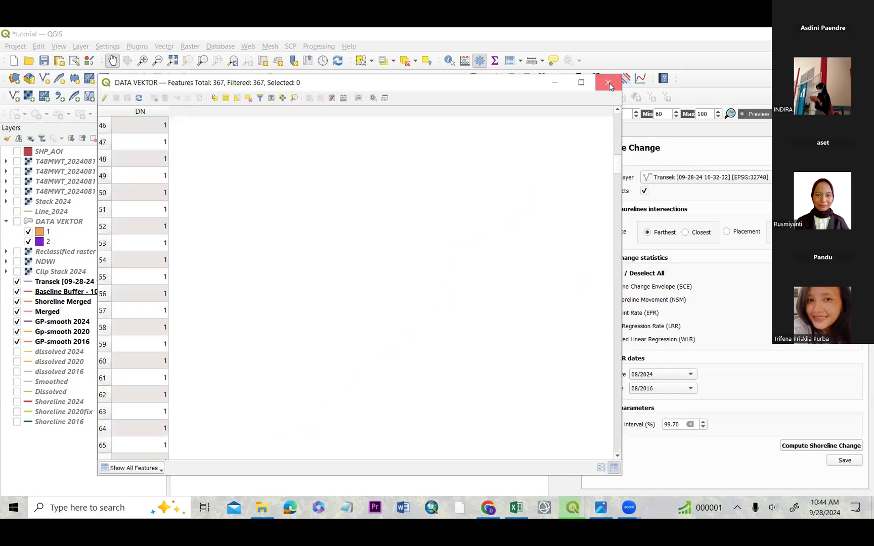
{"action": "key", "text": "Escape"}
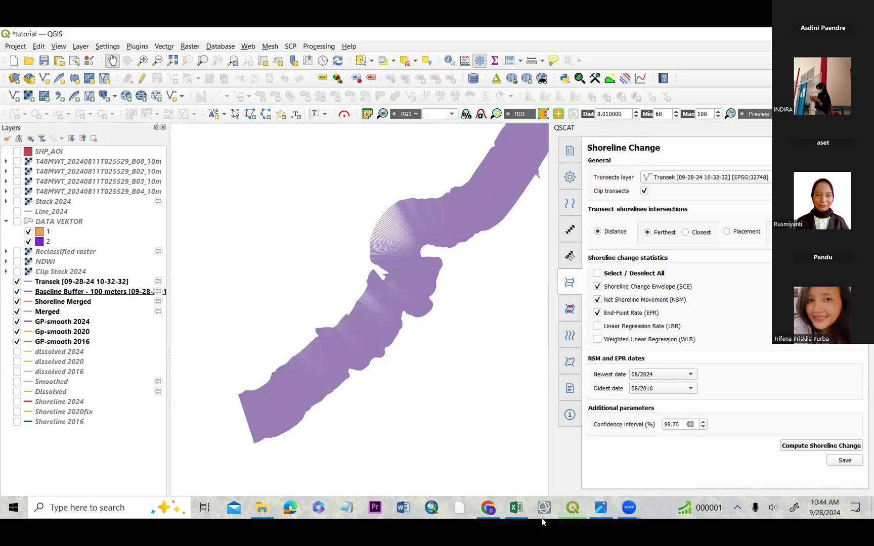
{"action": "mouse_move", "coordinate": [573, 512]}
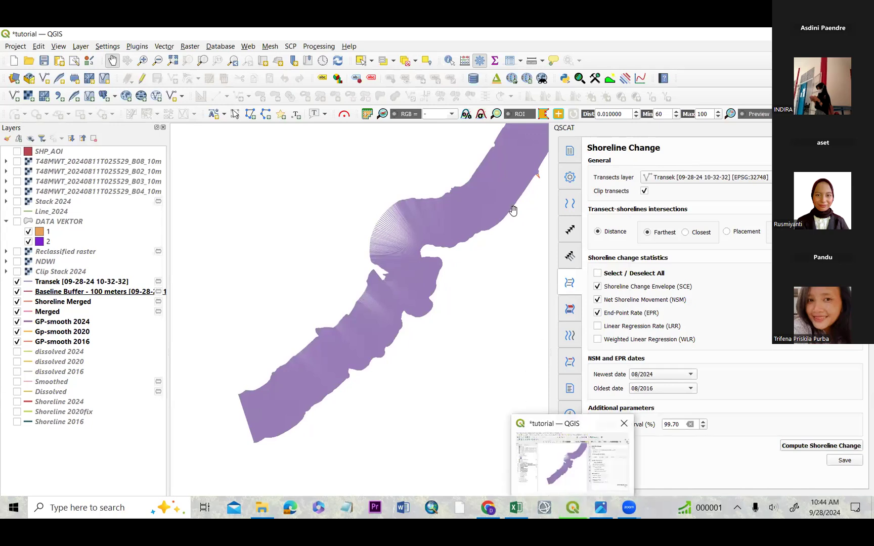
{"action": "left_click_drag", "start_coordinate": [513, 210], "coordinate": [510, 238]}
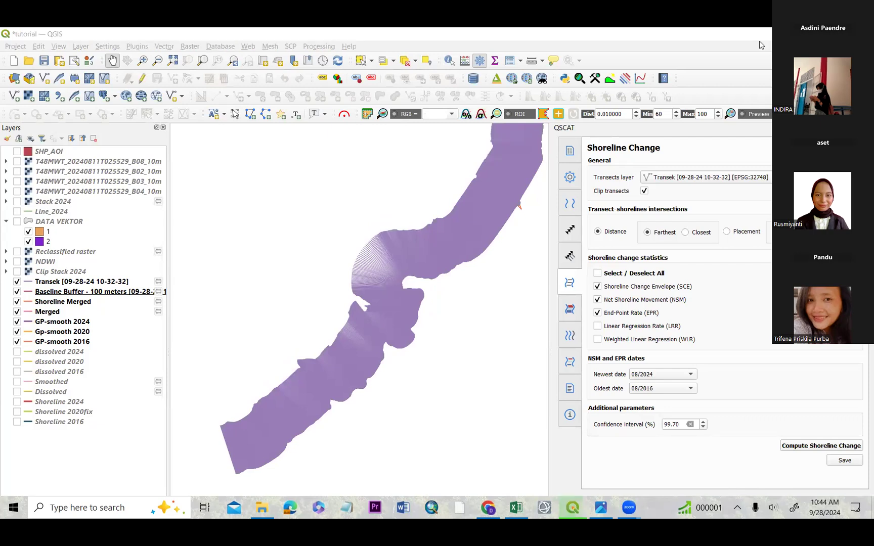
{"action": "double_click", "coordinate": [598, 31]}
{"action": "left_click", "coordinate": [660, 32]}
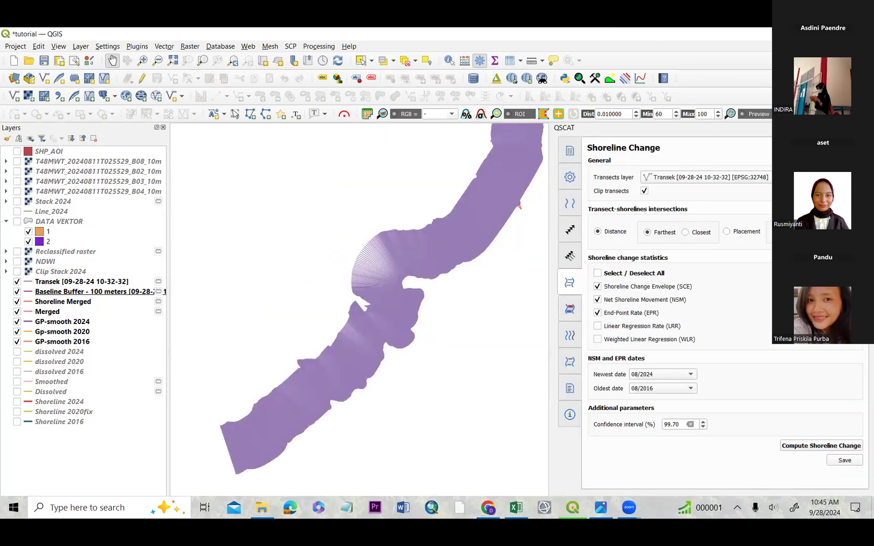
{"action": "double_click", "coordinate": [676, 37]}
{"action": "left_click", "coordinate": [669, 35]}
{"action": "scroll", "coordinate": [410, 367], "scroll_direction": "up", "scroll_amount": 3}
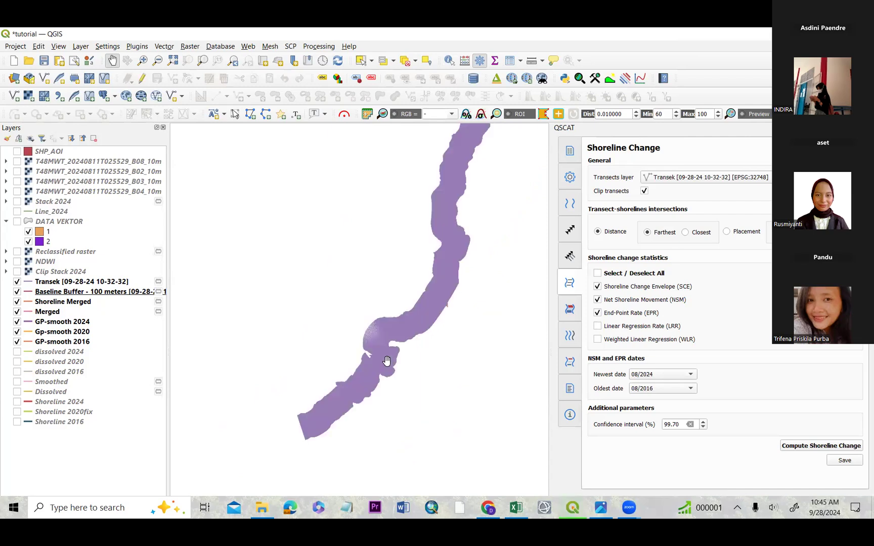
{"action": "scroll", "coordinate": [377, 360], "scroll_direction": "up", "scroll_amount": 2}
{"action": "left_click_drag", "start_coordinate": [387, 332], "coordinate": [396, 305]}
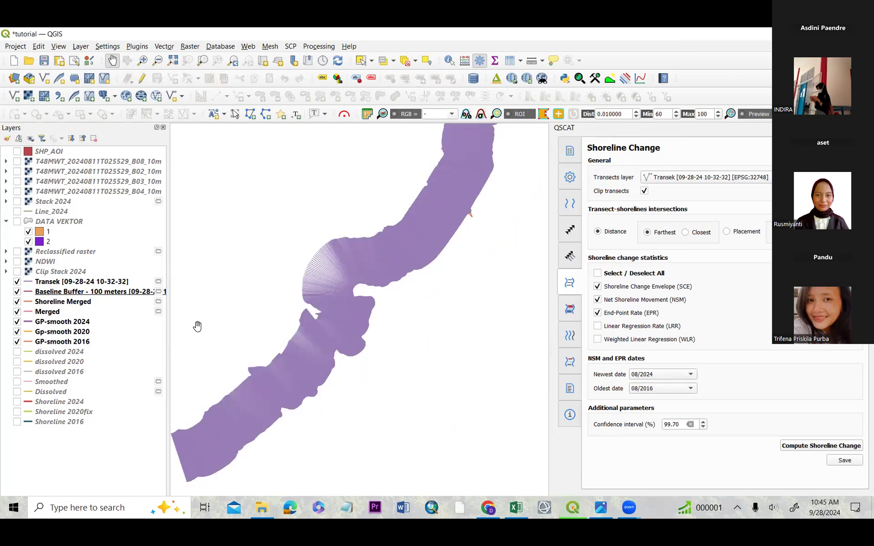
{"action": "left_click", "coordinate": [571, 510]}
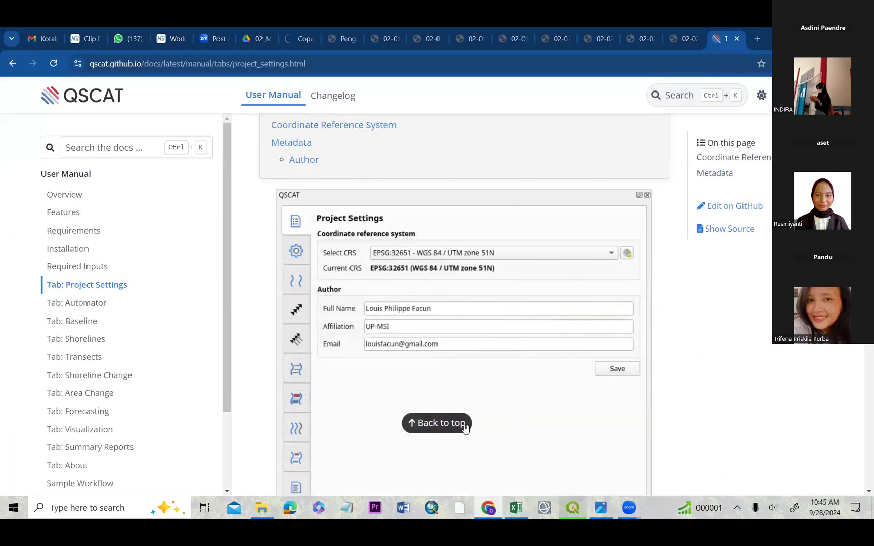
{"action": "key", "text": "alt+Tab"}
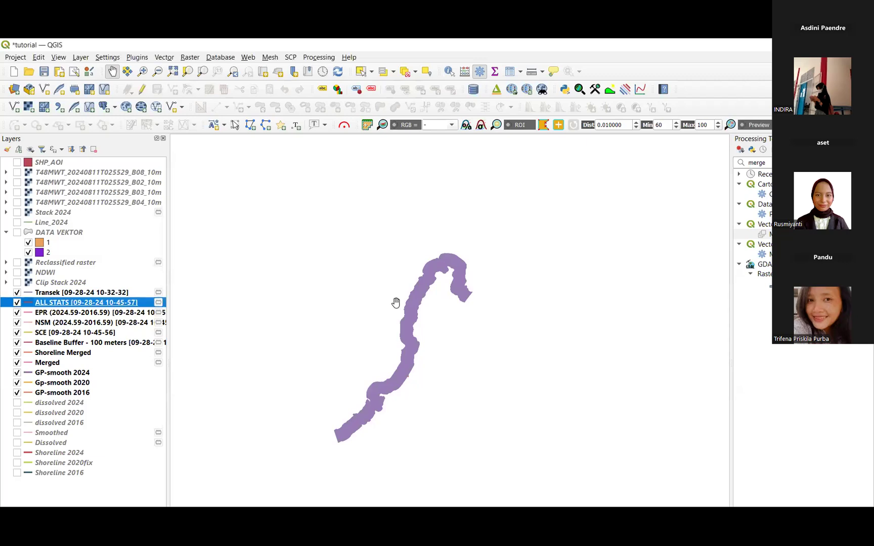
Step: Examine the recomputed ALL STATS layer in its attribute table and look over the transects on the map
{"action": "scroll", "coordinate": [396, 303], "scroll_direction": "up", "scroll_amount": 3}
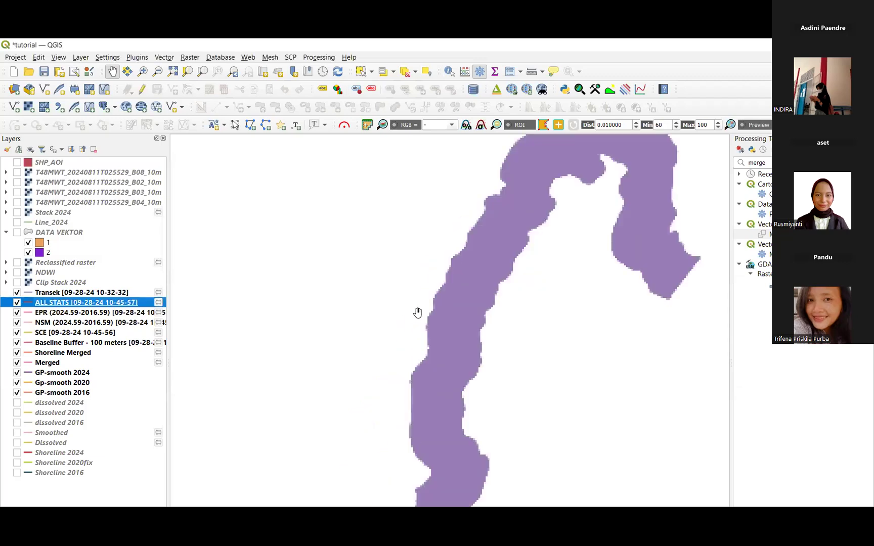
{"action": "left_click", "coordinate": [117, 302]}
{"action": "right_click", "coordinate": [116, 303]}
{"action": "left_click", "coordinate": [182, 212]}
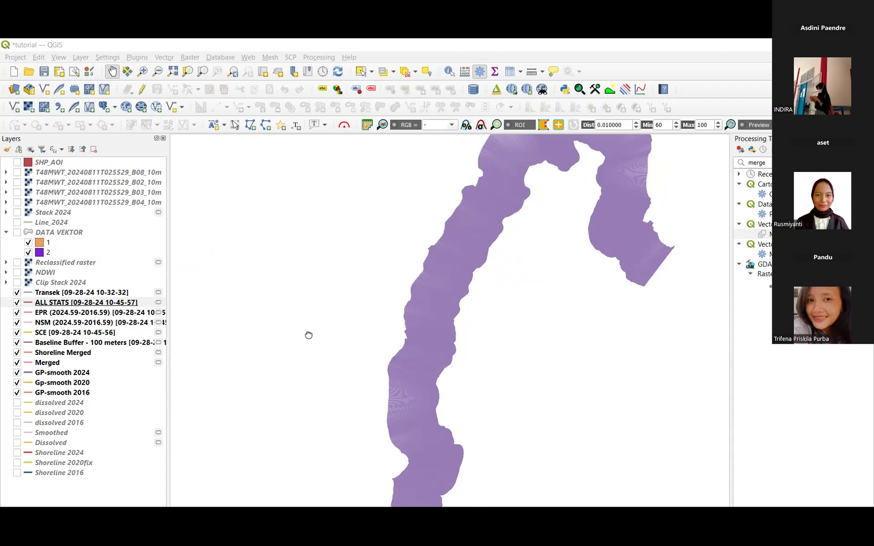
{"action": "left_click_drag", "start_coordinate": [309, 336], "coordinate": [285, 333]}
{"action": "left_click_drag", "start_coordinate": [501, 355], "coordinate": [464, 346]}
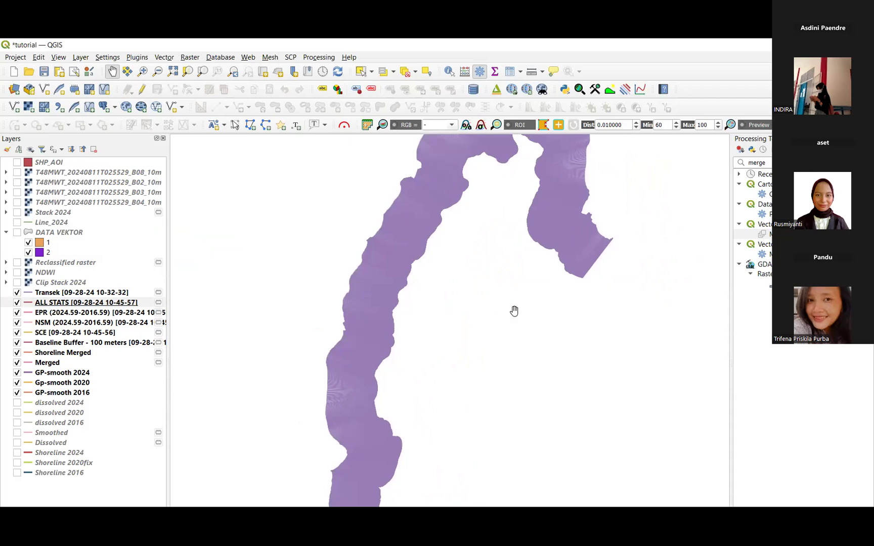
{"action": "left_click_drag", "start_coordinate": [357, 240], "coordinate": [354, 254]}
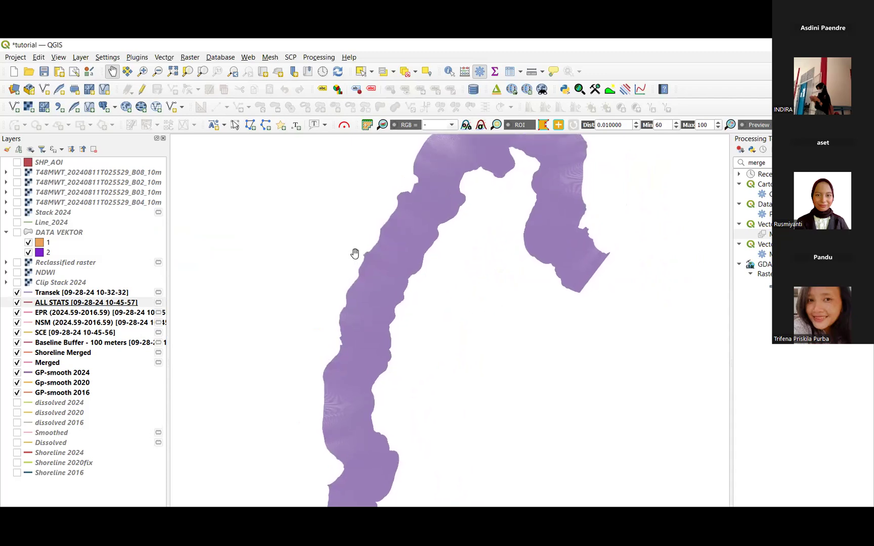
{"action": "left_click", "coordinate": [76, 302]}
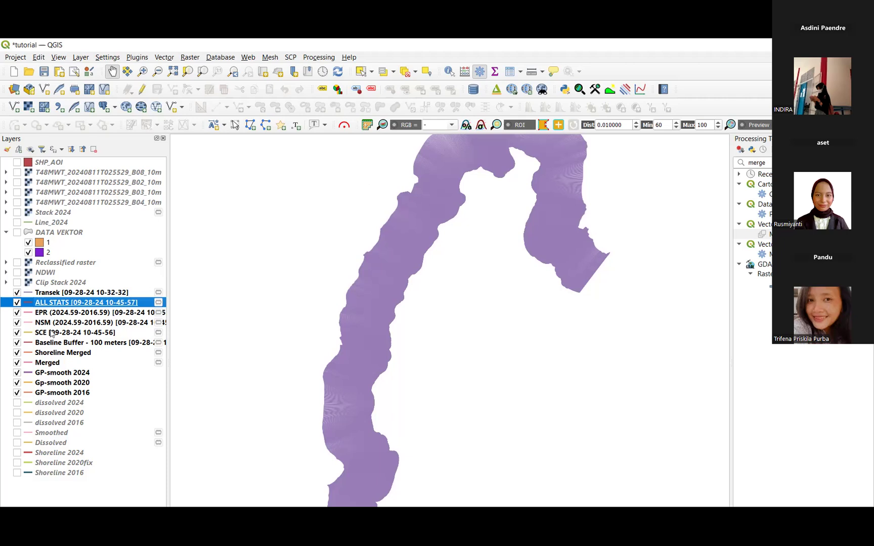
{"action": "right_click", "coordinate": [55, 303]}
{"action": "mouse_move", "coordinate": [56, 294]}
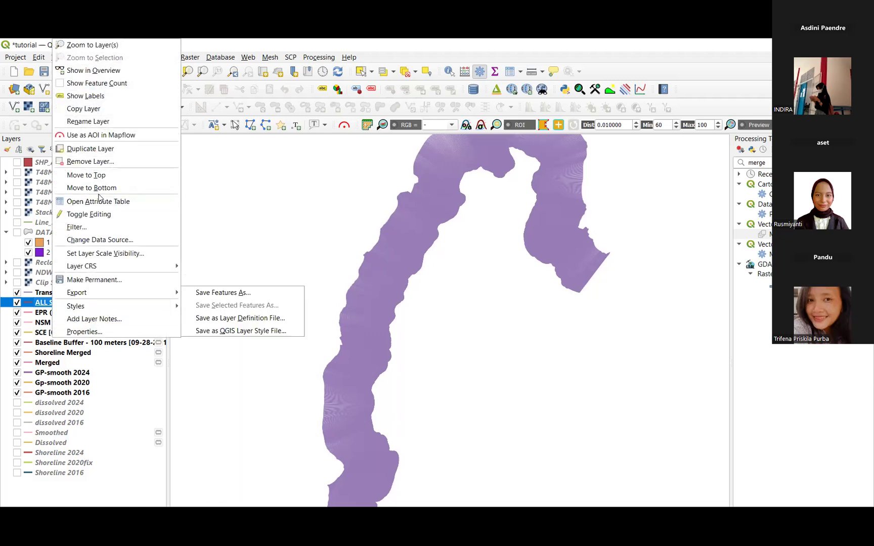
{"action": "left_click", "coordinate": [423, 284]}
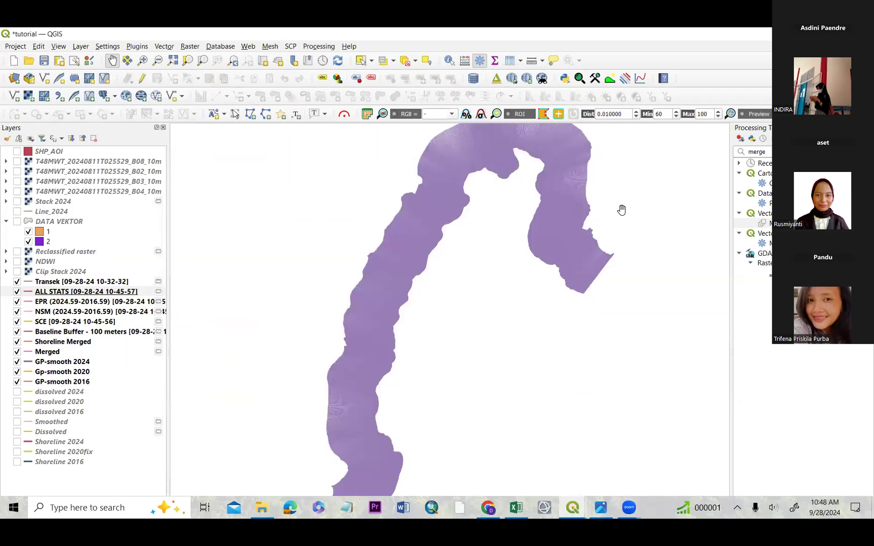
Step: Open the attribute table of the ALL STATS layer and examine the SCE values and trends across the transects
{"action": "left_click", "coordinate": [636, 245]}
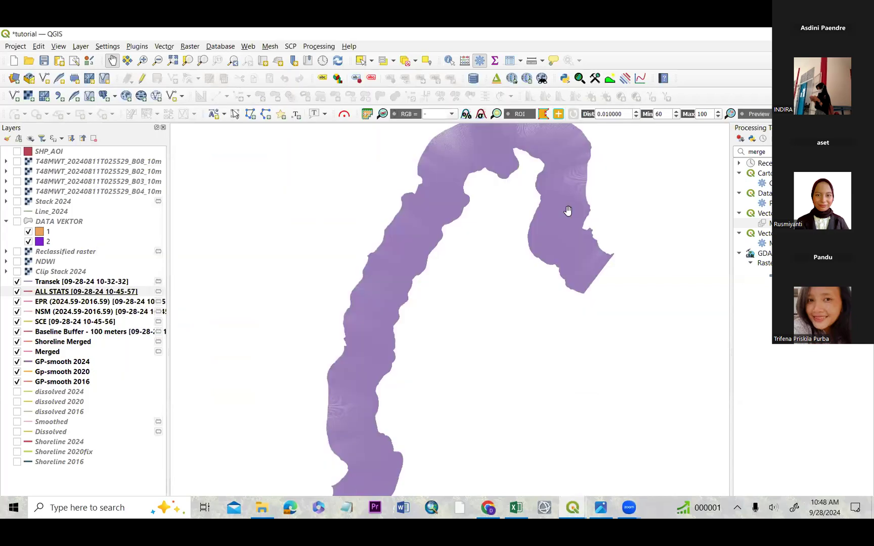
{"action": "left_click", "coordinate": [65, 292]}
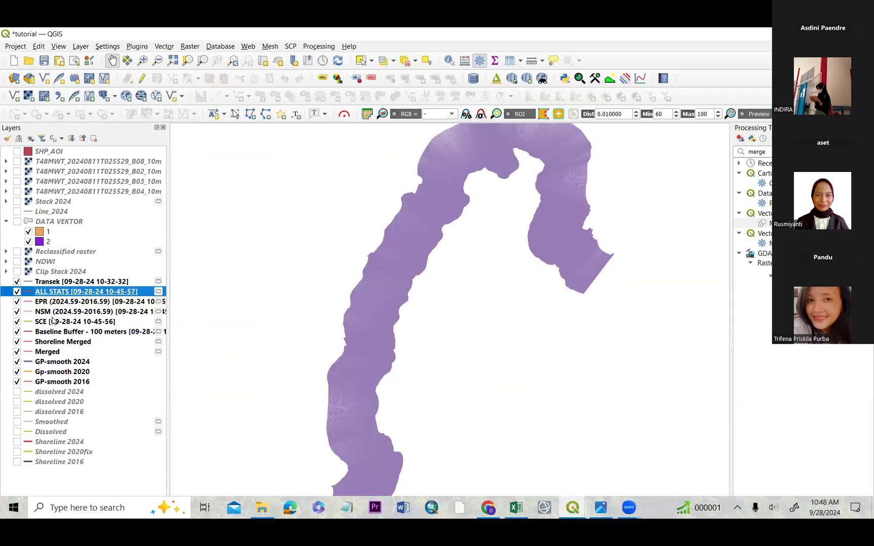
{"action": "right_click", "coordinate": [62, 292]}
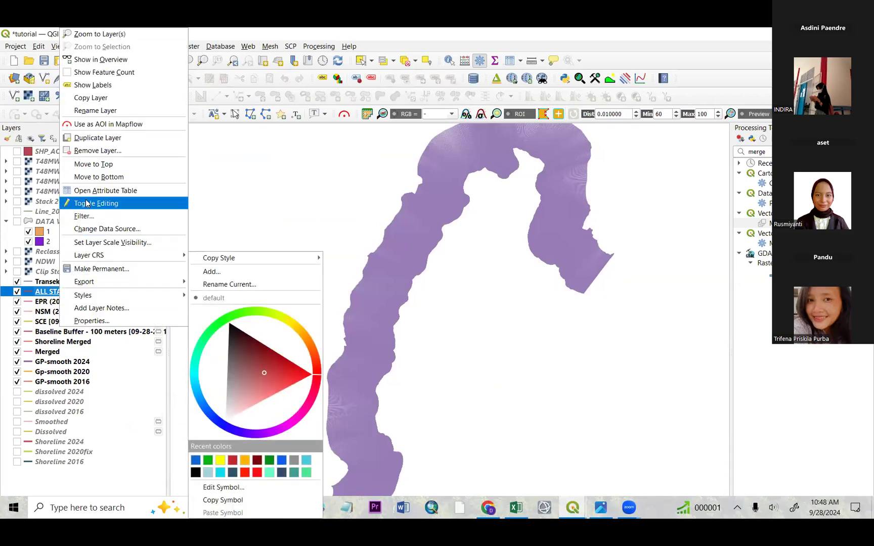
{"action": "left_click", "coordinate": [88, 191]}
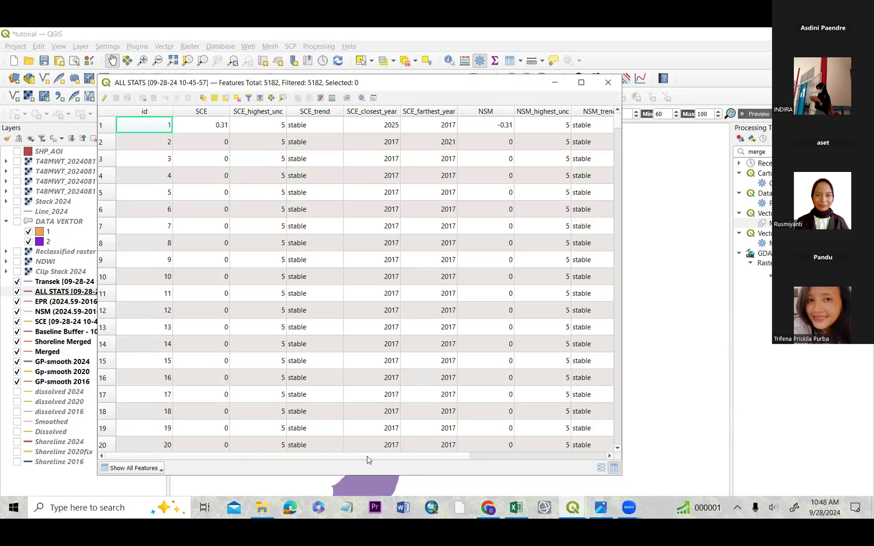
{"action": "left_click_drag", "start_coordinate": [367, 456], "coordinate": [518, 459]}
{"action": "scroll", "coordinate": [419, 439], "scroll_direction": "left", "scroll_amount": 3}
{"action": "scroll", "coordinate": [230, 255], "scroll_direction": "down", "scroll_amount": 13}
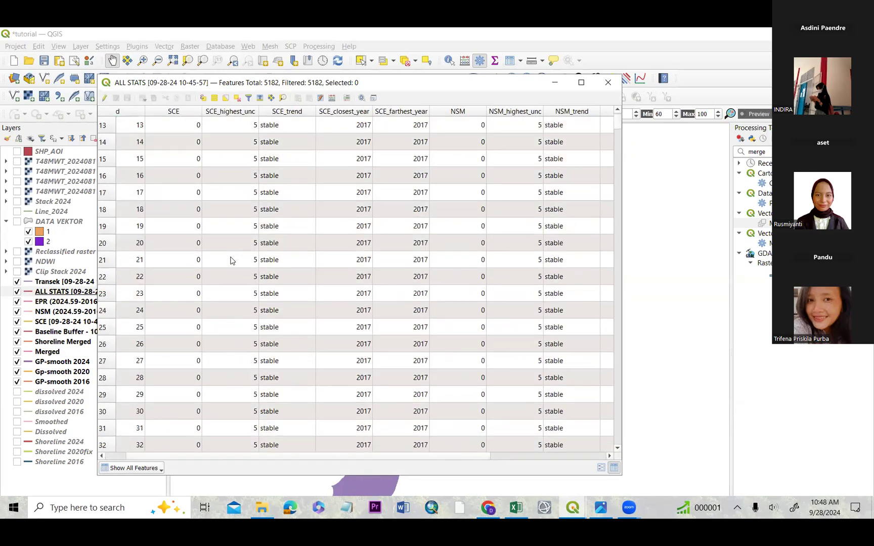
{"action": "scroll", "coordinate": [243, 276], "scroll_direction": "down", "scroll_amount": 10}
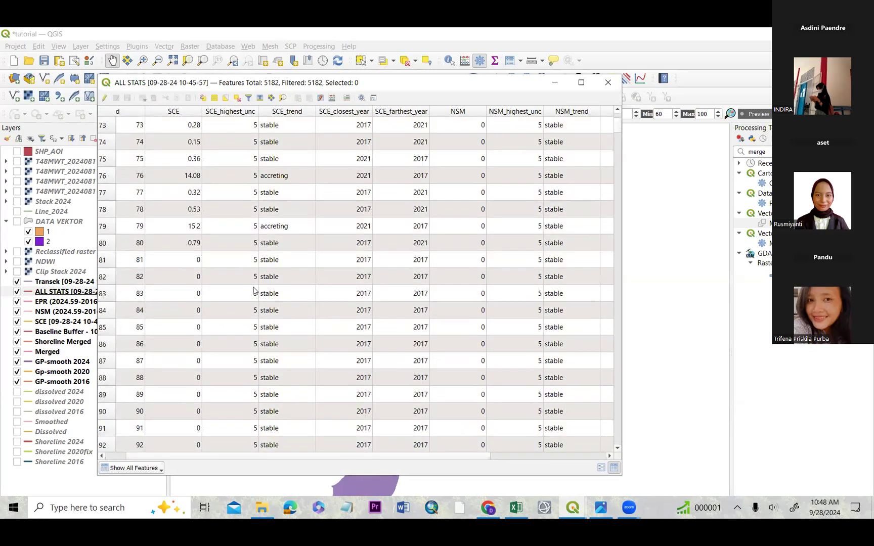
{"action": "scroll", "coordinate": [254, 292], "scroll_direction": "up", "scroll_amount": 1}
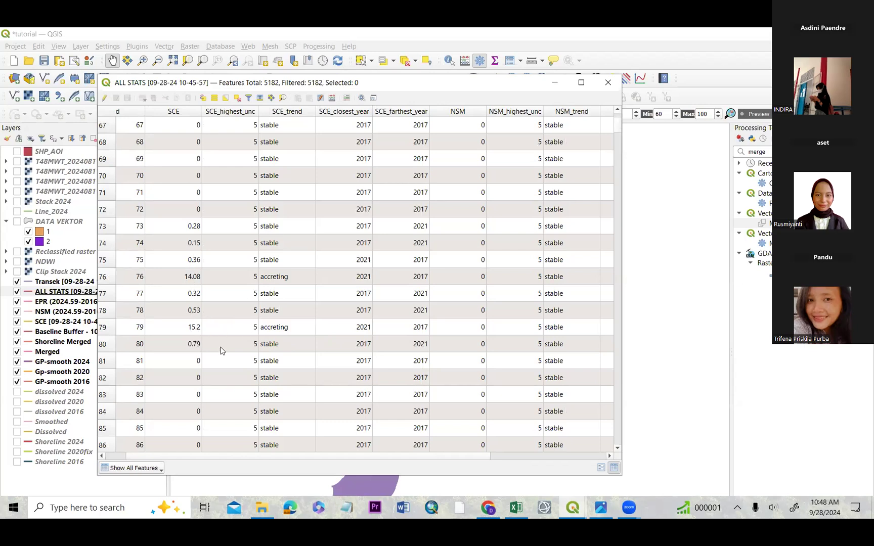
{"action": "scroll", "coordinate": [578, 297], "scroll_direction": "up", "scroll_amount": 6}
{"action": "scroll", "coordinate": [578, 297], "scroll_direction": "up", "scroll_amount": 16}
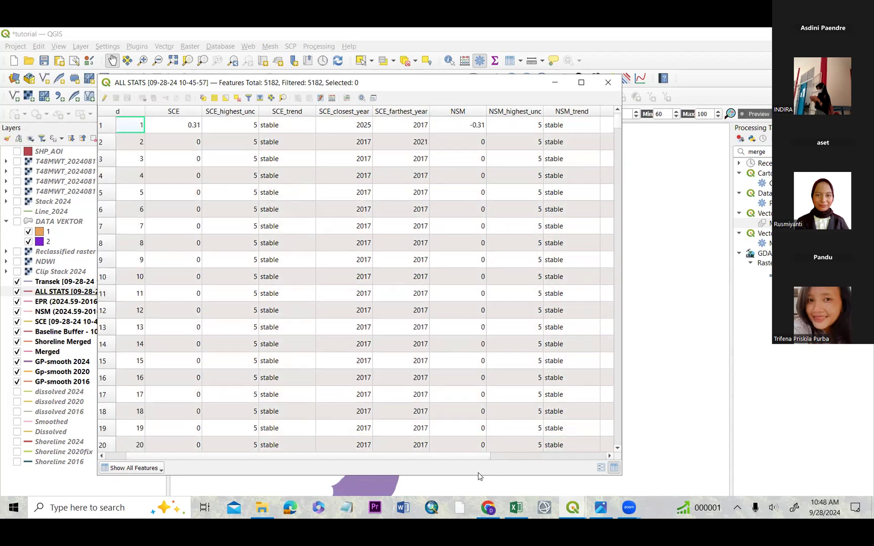
Step: Examine the NSM and EPR columns of the ALL STATS table, close it and inspect the transects on the map
{"action": "scroll", "coordinate": [472, 459], "scroll_direction": "right", "scroll_amount": 2}
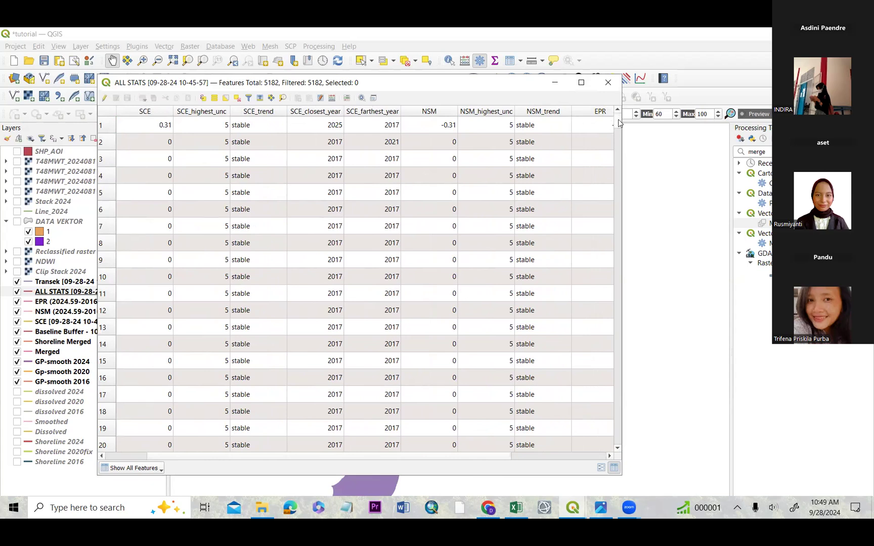
{"action": "left_click_drag", "start_coordinate": [620, 123], "coordinate": [582, 110]}
{"action": "scroll", "coordinate": [583, 458], "scroll_direction": "right", "scroll_amount": 3}
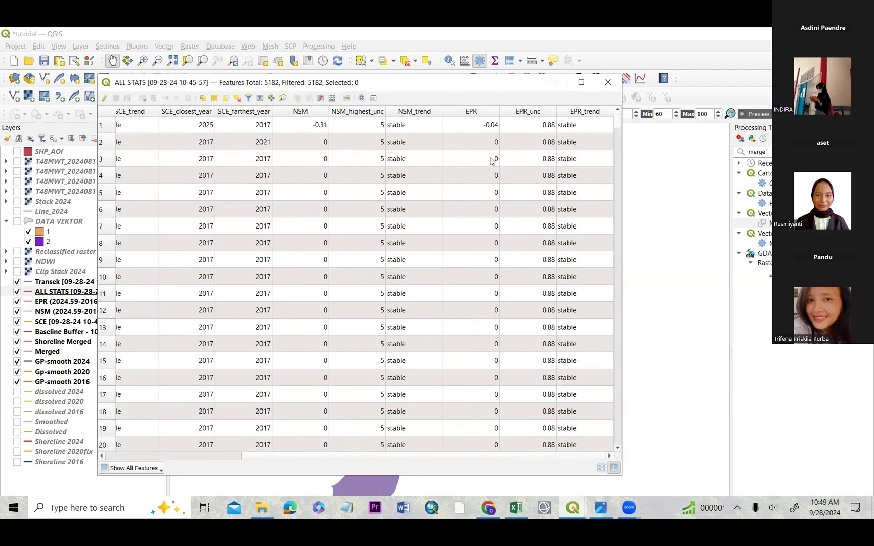
{"action": "left_click_drag", "start_coordinate": [467, 83], "coordinate": [467, 96]}
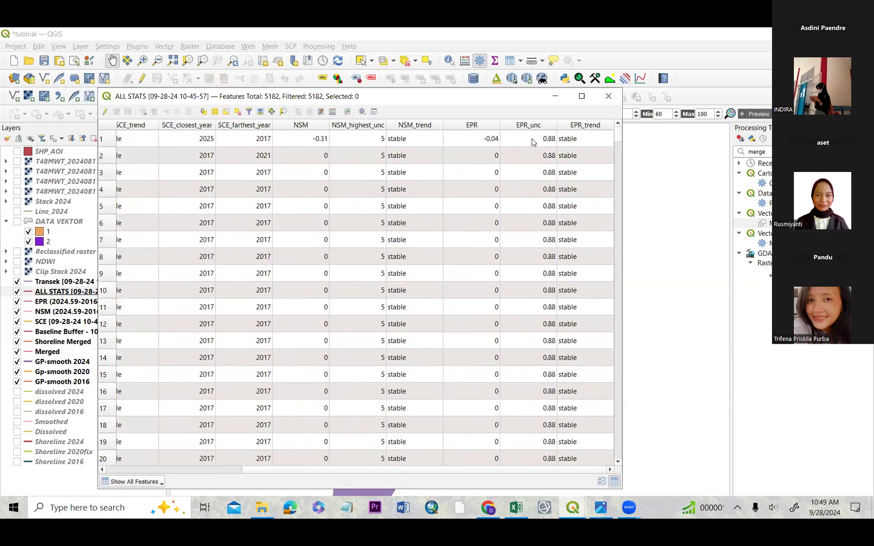
{"action": "left_click", "coordinate": [609, 96]}
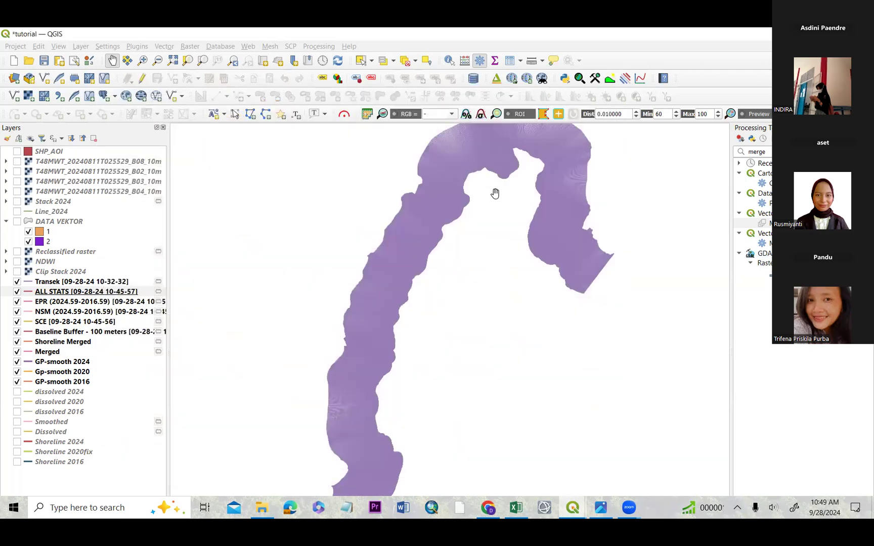
{"action": "scroll", "coordinate": [491, 194], "scroll_direction": "down", "scroll_amount": 3}
{"action": "scroll", "coordinate": [491, 195], "scroll_direction": "up", "scroll_amount": 8}
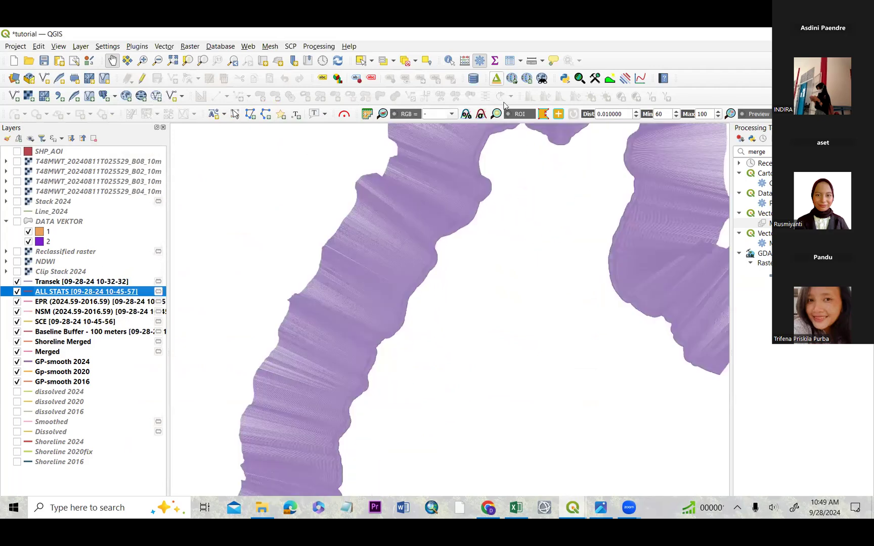
Step: Open the QSCAT plugin and hide the Processing Toolbox
{"action": "left_click", "coordinate": [289, 46]}
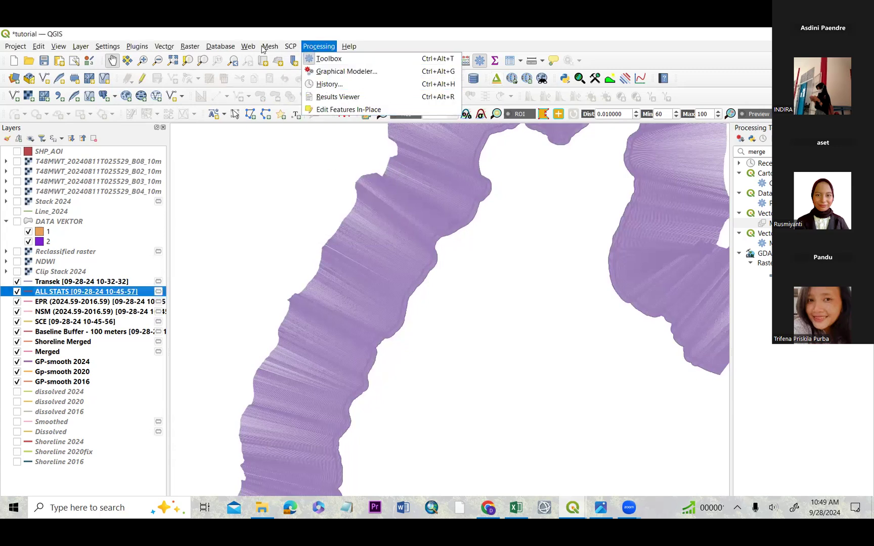
{"action": "mouse_move", "coordinate": [249, 47]}
{"action": "mouse_move", "coordinate": [137, 46]}
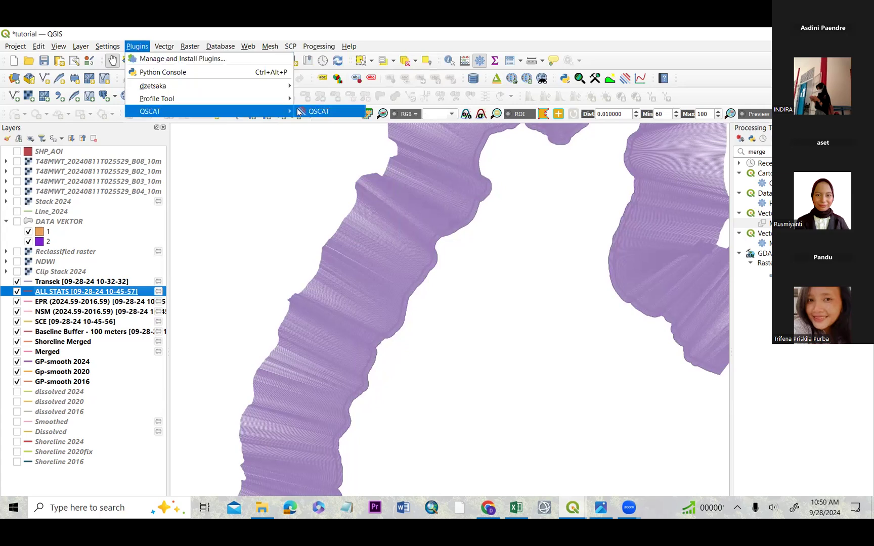
{"action": "key", "text": "Return"}
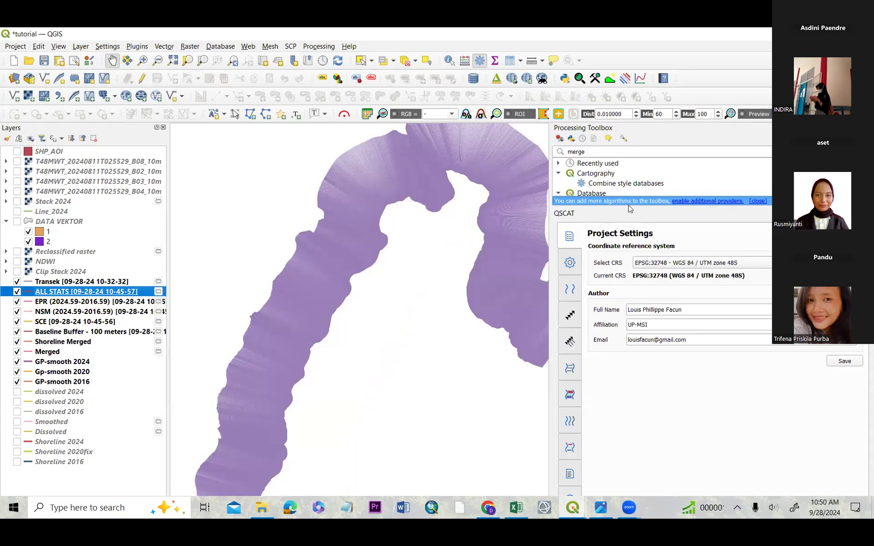
{"action": "key", "text": "ctrl+alt+t"}
Step: Look through the QSCAT settings for automator, shorelines, baseline, transects, area change and forecasting
{"action": "left_click", "coordinate": [570, 177]}
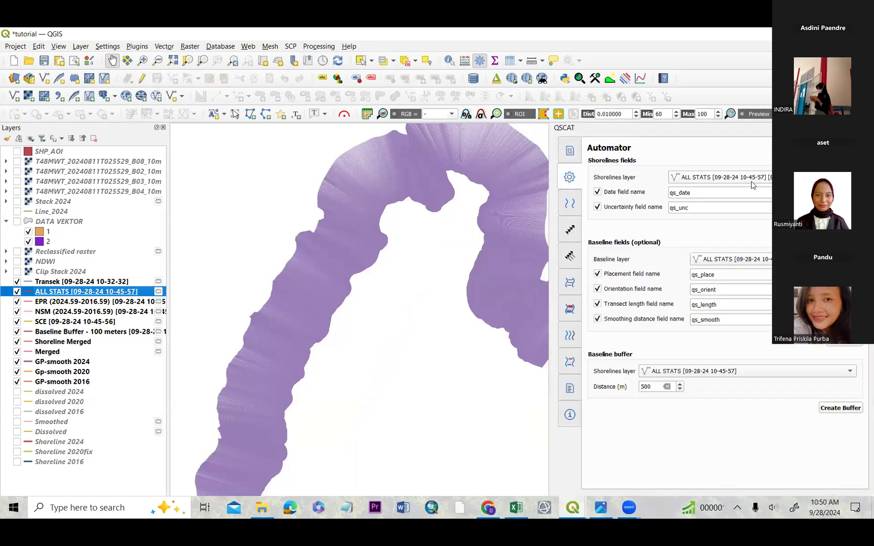
{"action": "left_click", "coordinate": [746, 261]}
{"action": "left_click", "coordinate": [687, 181]}
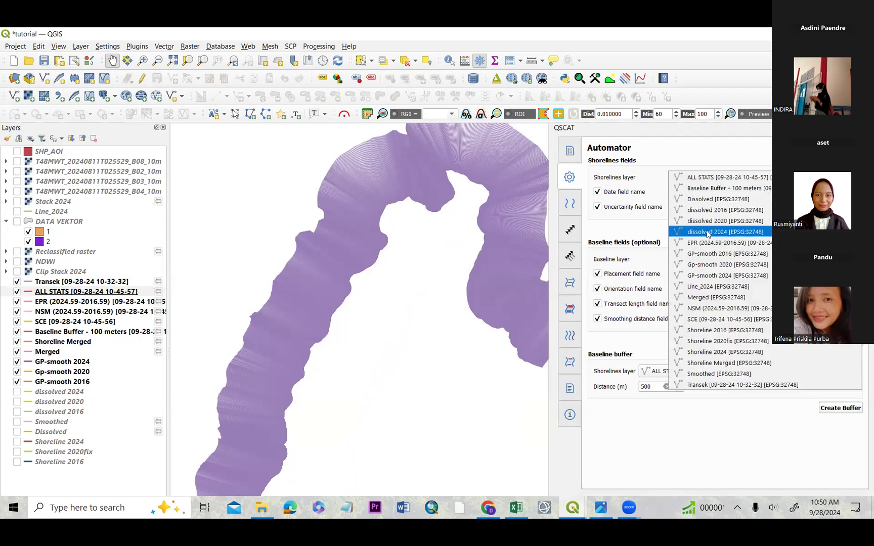
{"action": "left_click", "coordinate": [571, 211]}
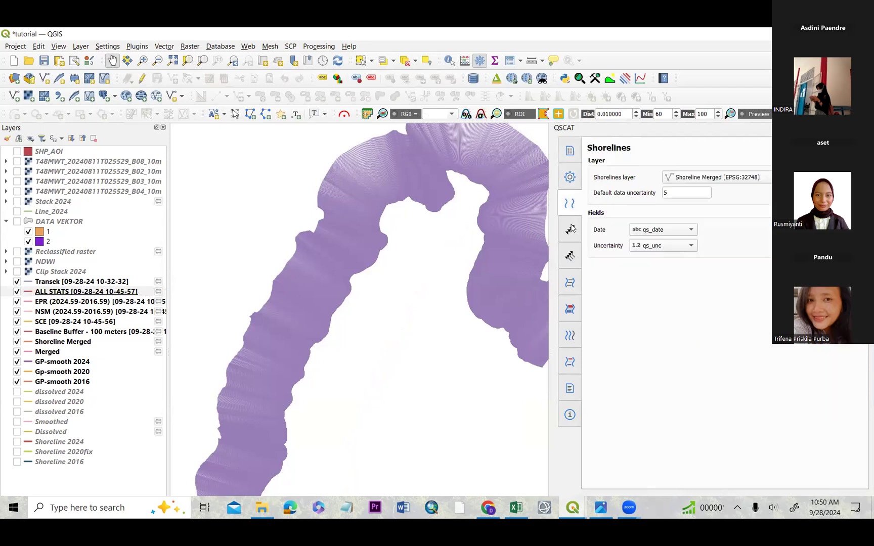
{"action": "left_click", "coordinate": [570, 229]}
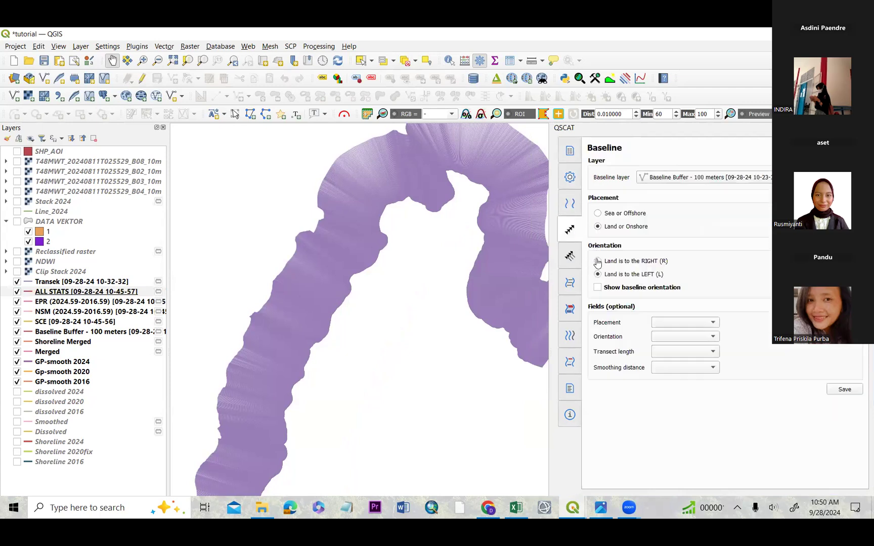
{"action": "left_click", "coordinate": [563, 256]}
{"action": "left_click", "coordinate": [575, 344]}
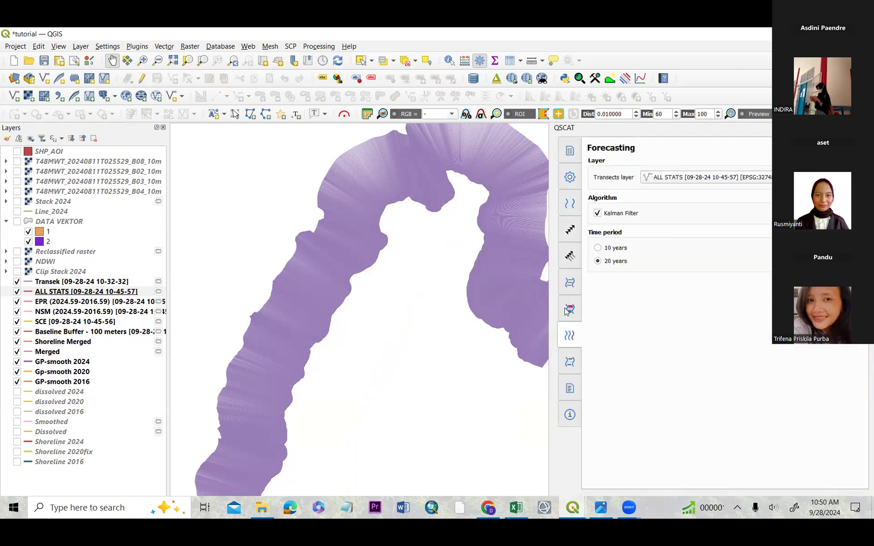
{"action": "left_click", "coordinate": [571, 311]}
{"action": "left_click", "coordinate": [570, 334]}
Step: Visualize the ALL STATS layer in QSCAT by the EPR field with an uncertainty value of 5
{"action": "left_click", "coordinate": [575, 361]}
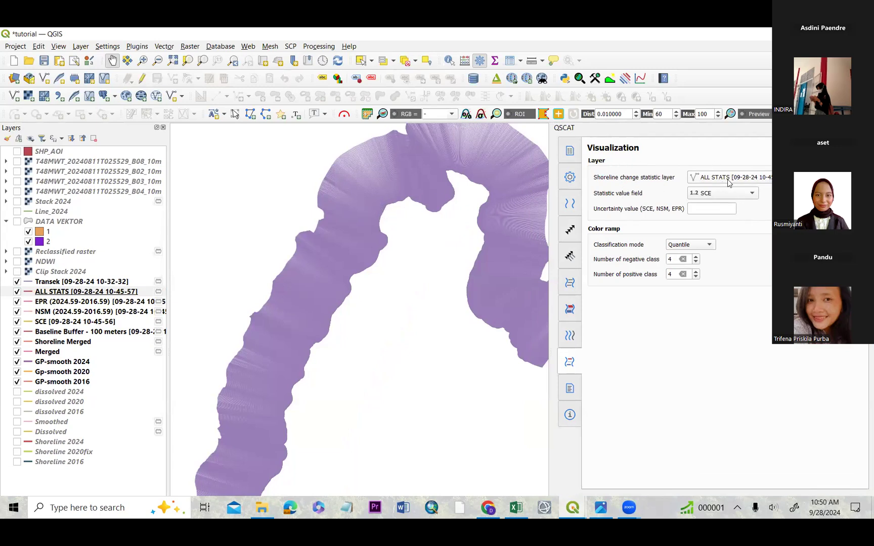
{"action": "left_click", "coordinate": [729, 195]}
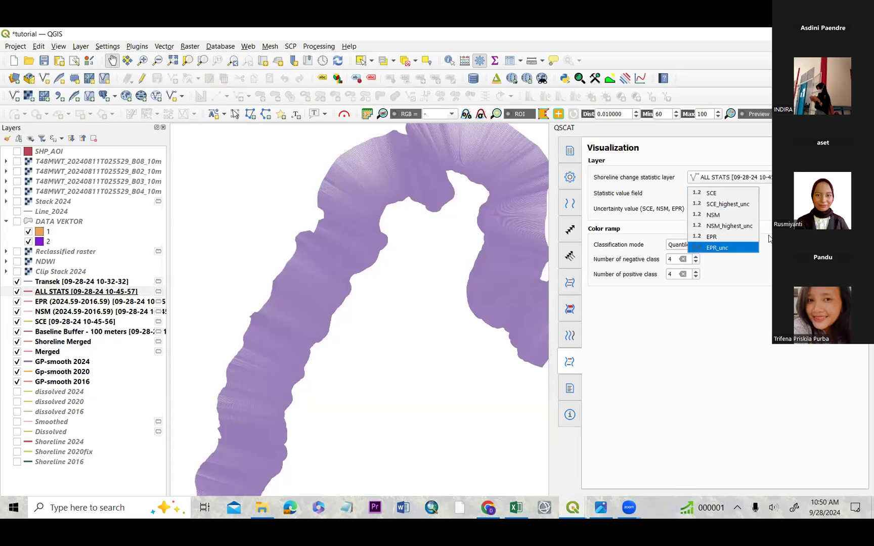
{"action": "key", "text": "Escape"}
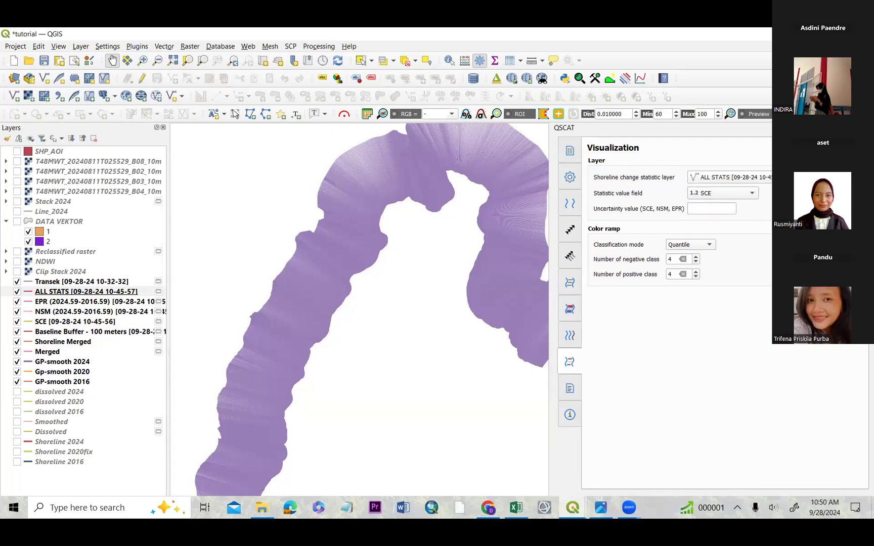
{"action": "left_click", "coordinate": [743, 195]}
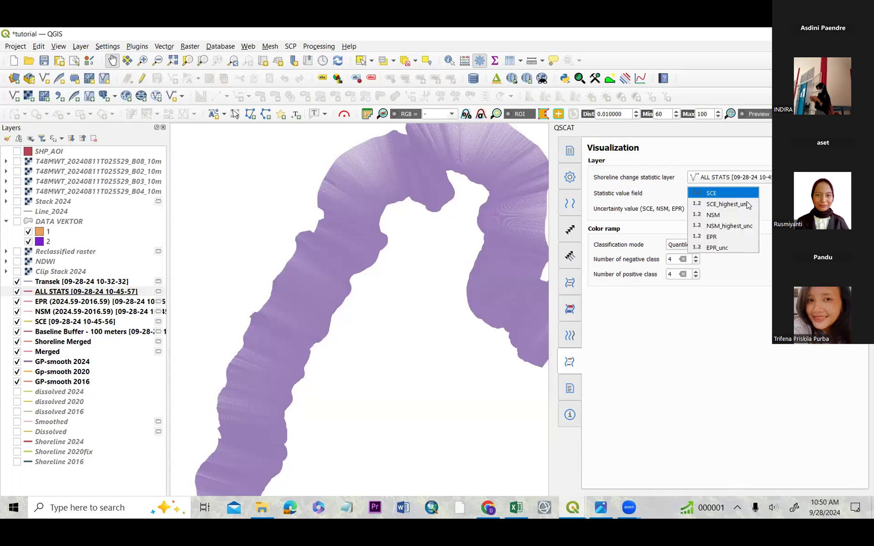
{"action": "left_click", "coordinate": [745, 242]}
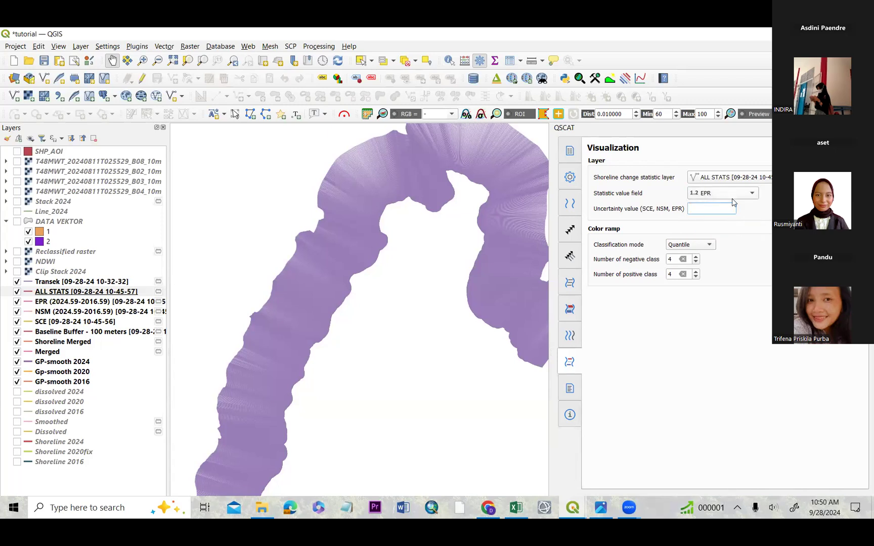
{"action": "type", "text": "5"}
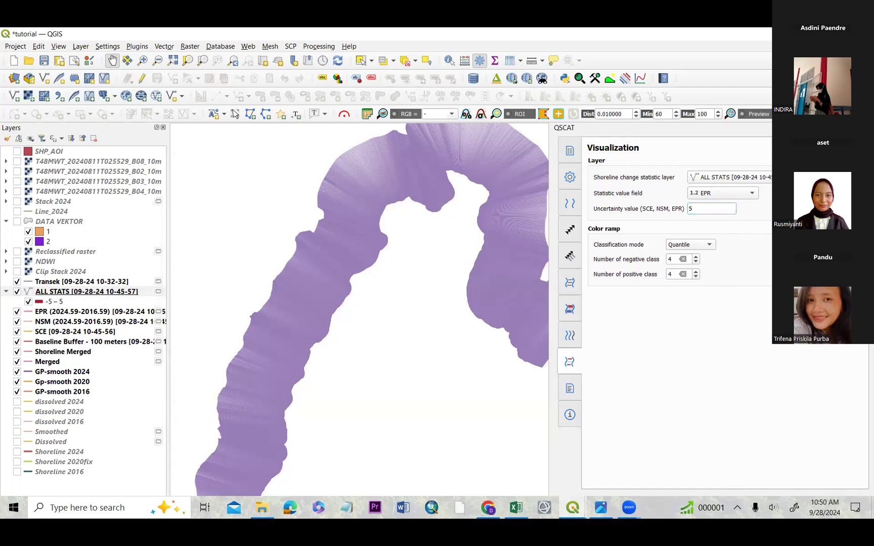
Step: Hide the Baseline Buffer and Transek layers and inspect the classified ALL STATS transects along the coast
{"action": "scroll", "coordinate": [339, 264], "scroll_direction": "up", "scroll_amount": 3}
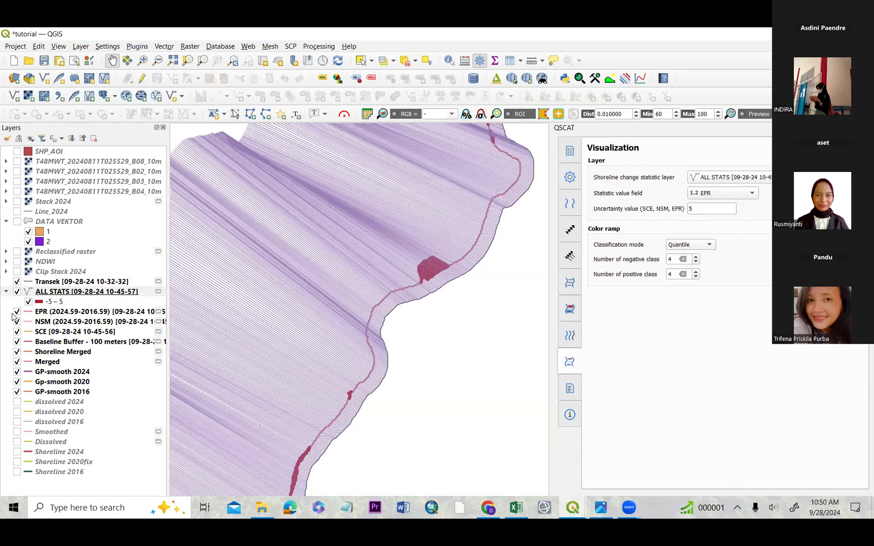
{"action": "left_click", "coordinate": [16, 342]}
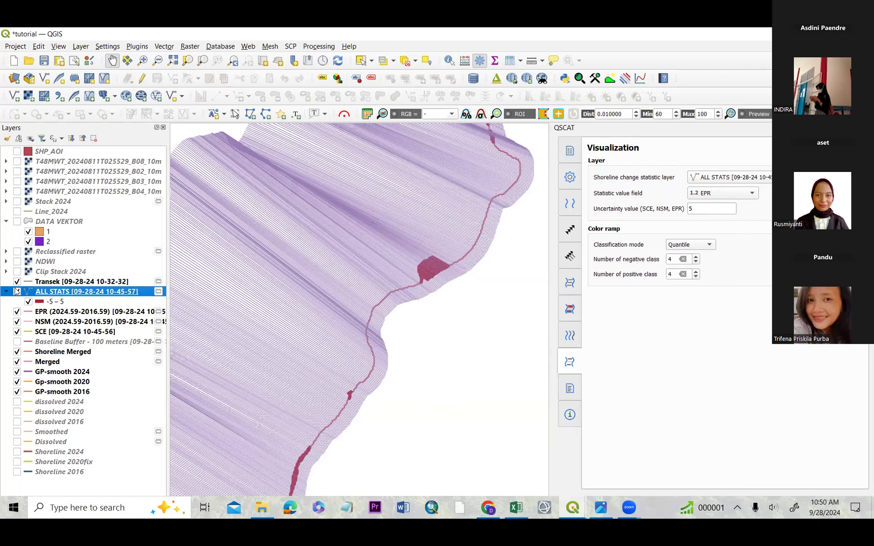
{"action": "left_click", "coordinate": [17, 282]}
{"action": "scroll", "coordinate": [386, 287], "scroll_direction": "down", "scroll_amount": 1}
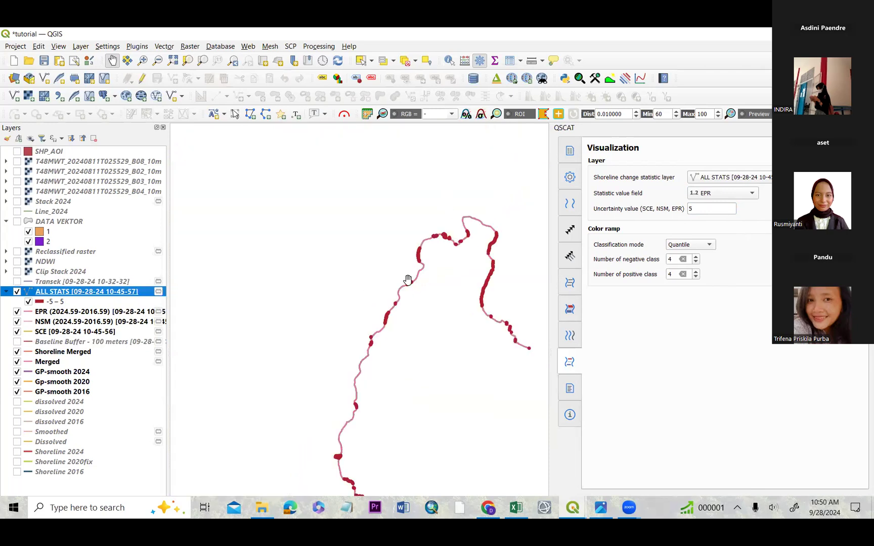
{"action": "scroll", "coordinate": [449, 199], "scroll_direction": "down", "scroll_amount": 3}
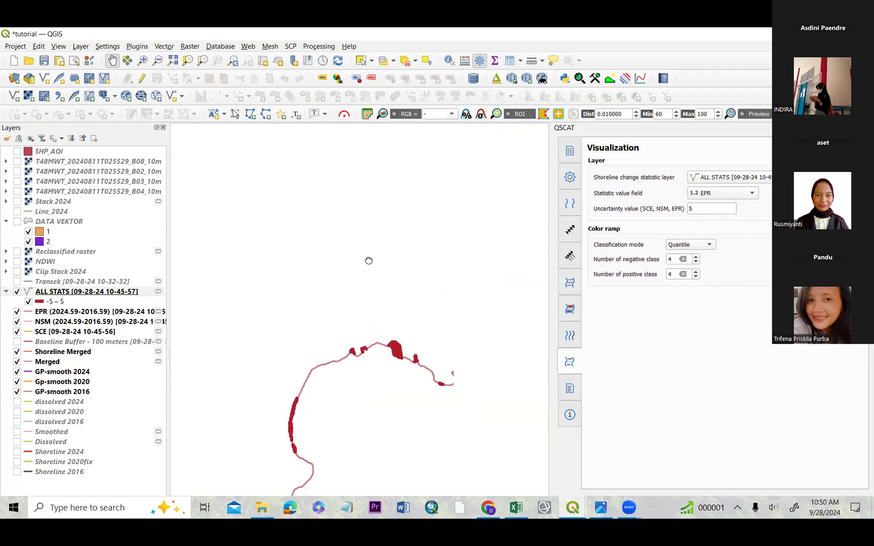
{"action": "scroll", "coordinate": [374, 333], "scroll_direction": "up", "scroll_amount": 2}
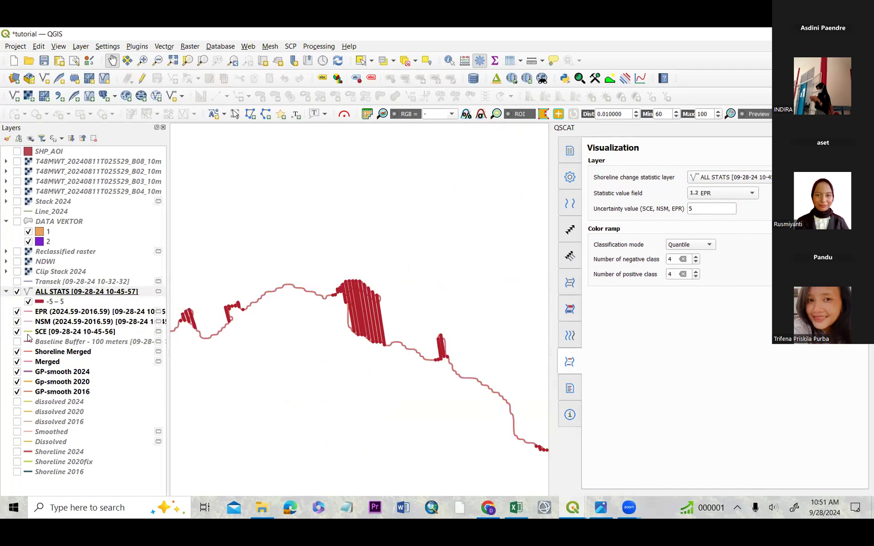
Step: Select the EPR layer, consult the shoreline change category table in the image viewer and return to QGIS
{"action": "left_click", "coordinate": [43, 313]}
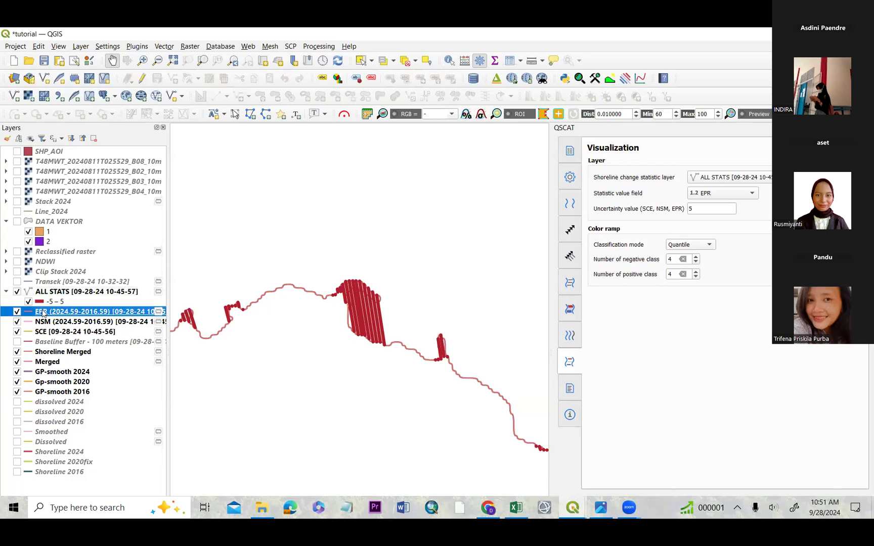
{"action": "left_click", "coordinate": [601, 508]}
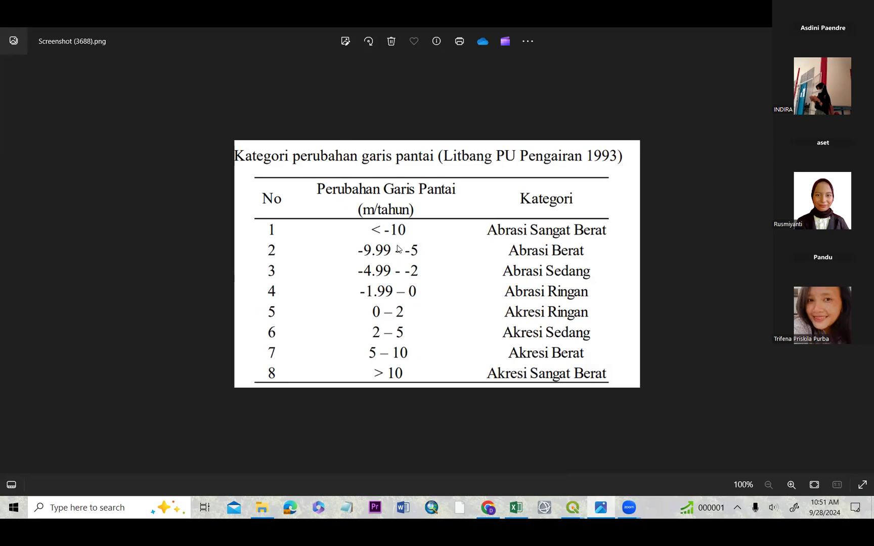
{"action": "left_click", "coordinate": [567, 507]}
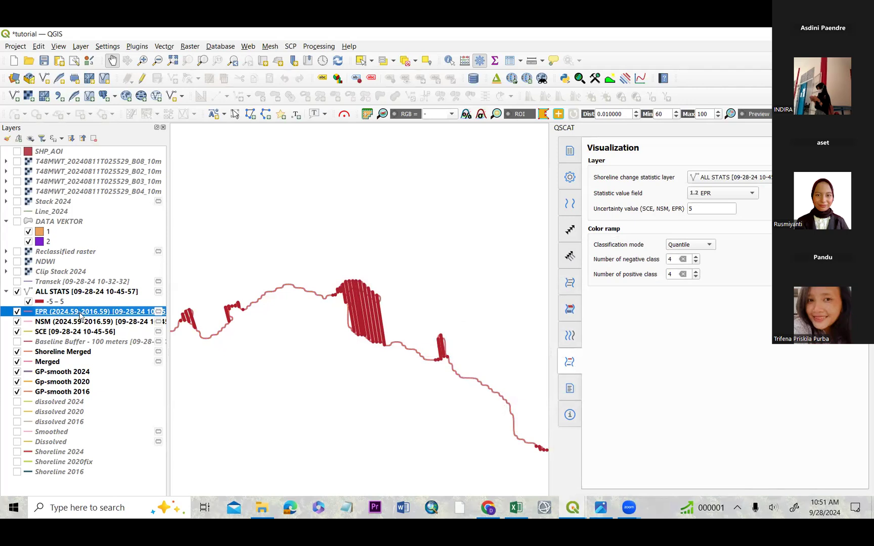
Step: Try to style the EPR (2024.59-2016.59) layer with Categorized symbology on the EPR field and classify its values
{"action": "double_click", "coordinate": [80, 312]}
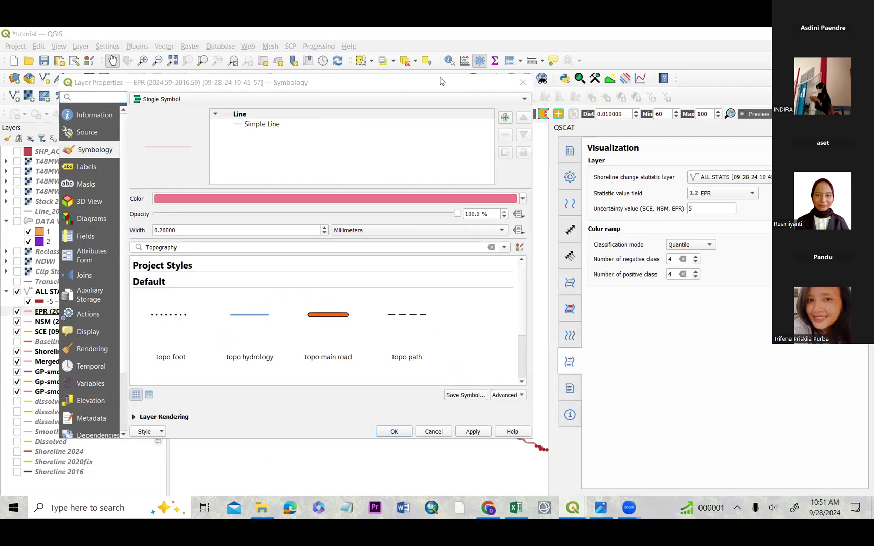
{"action": "left_click", "coordinate": [205, 101]}
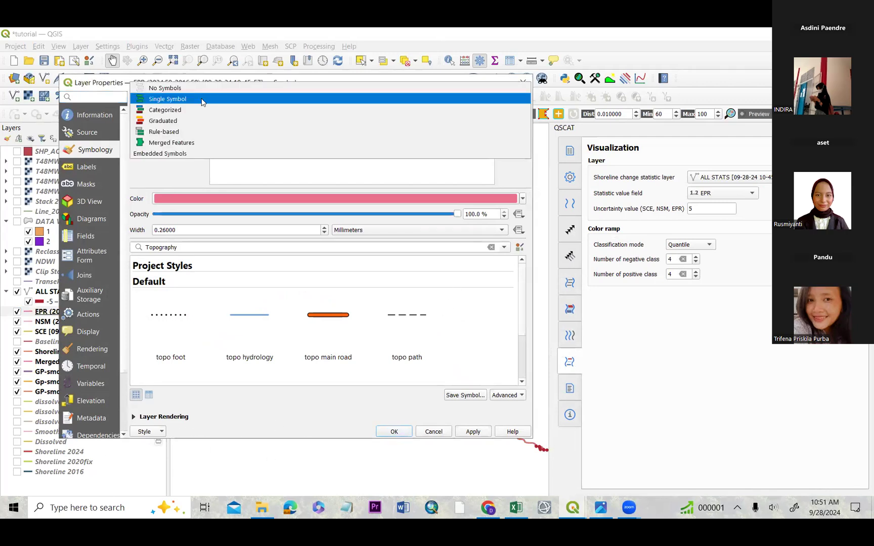
{"action": "left_click", "coordinate": [196, 110]}
{"action": "left_click", "coordinate": [192, 99]}
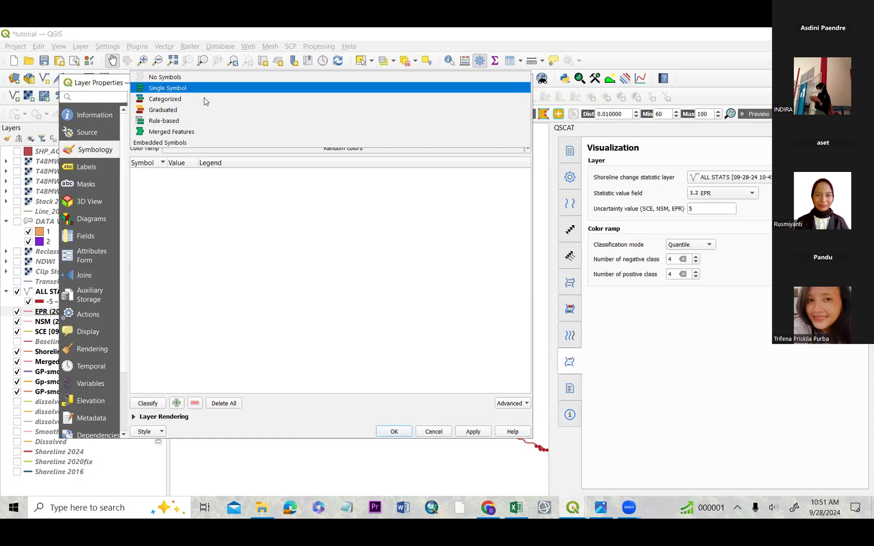
{"action": "left_click", "coordinate": [211, 232]}
{"action": "left_click", "coordinate": [145, 411]}
{"action": "left_click", "coordinate": [203, 115]}
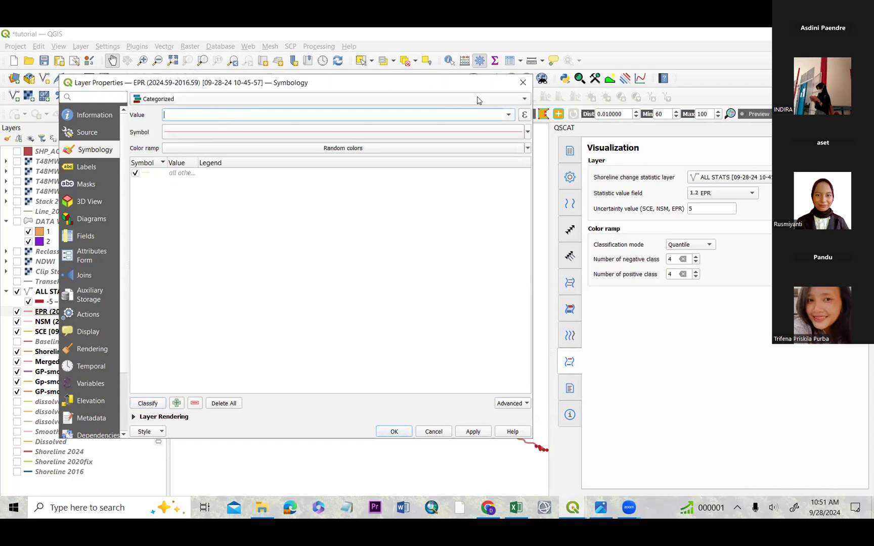
{"action": "left_click", "coordinate": [508, 116]}
{"action": "left_click", "coordinate": [350, 153]}
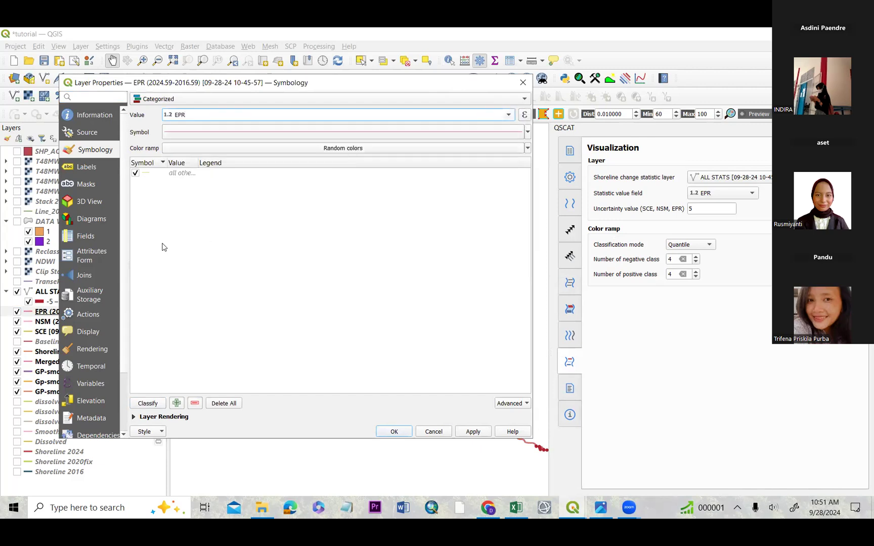
{"action": "left_click", "coordinate": [150, 403]}
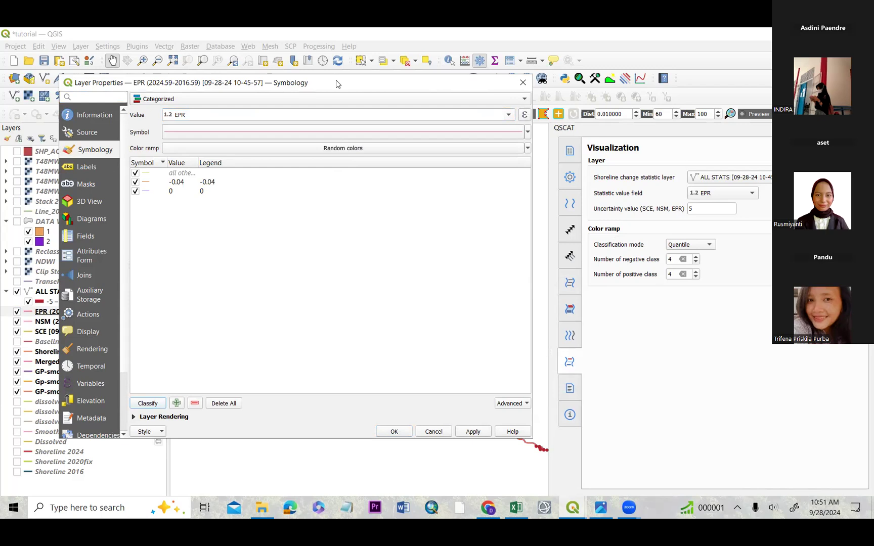
Step: Compare the EPR classes with the shoreline change category table in the image viewer and close the layer properties without applying
{"action": "left_click_drag", "start_coordinate": [336, 80], "coordinate": [347, 123]}
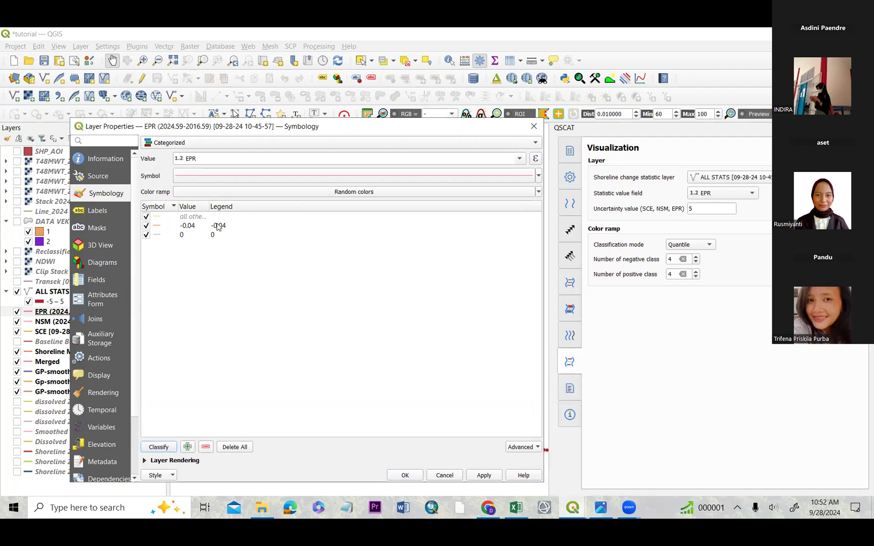
{"action": "left_click", "coordinate": [600, 508]}
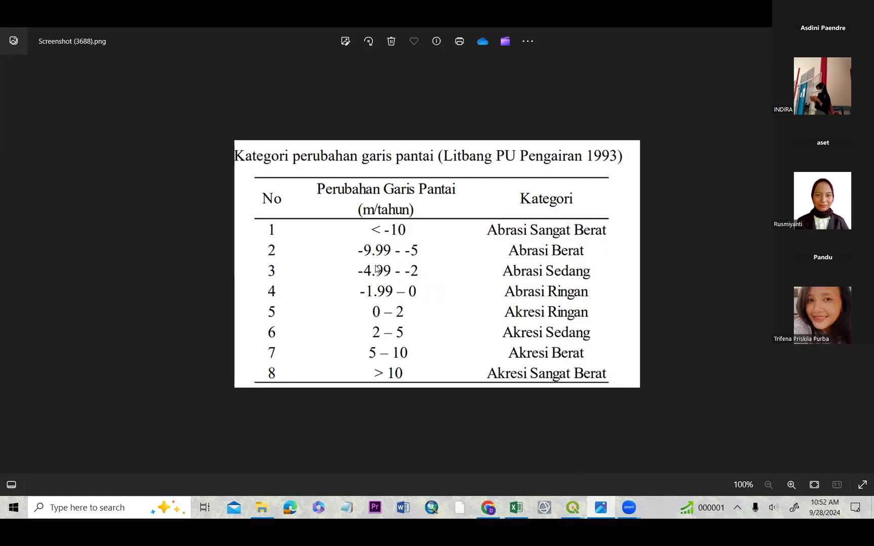
{"action": "left_click", "coordinate": [601, 507]}
{"action": "left_click_drag", "start_coordinate": [487, 124], "coordinate": [455, 128]}
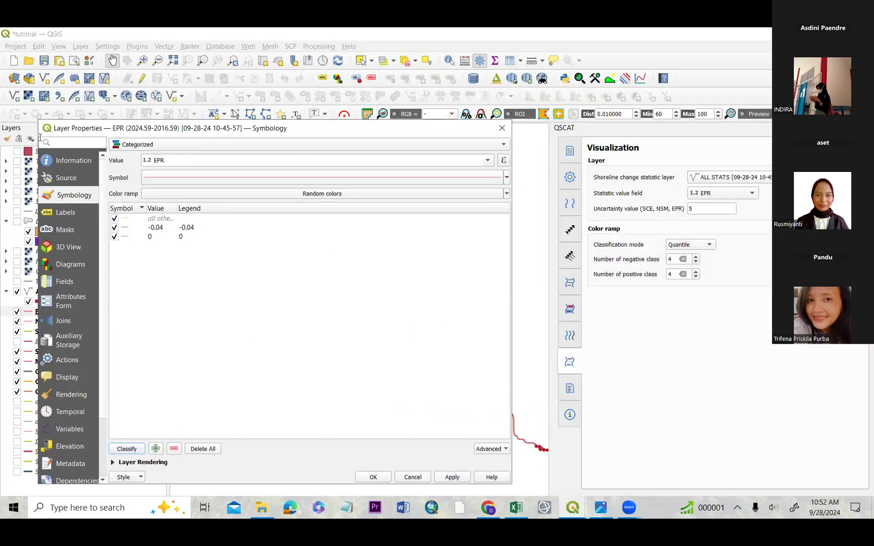
{"action": "left_click", "coordinate": [165, 229]}
{"action": "left_click", "coordinate": [162, 222]}
{"action": "left_click", "coordinate": [161, 228]}
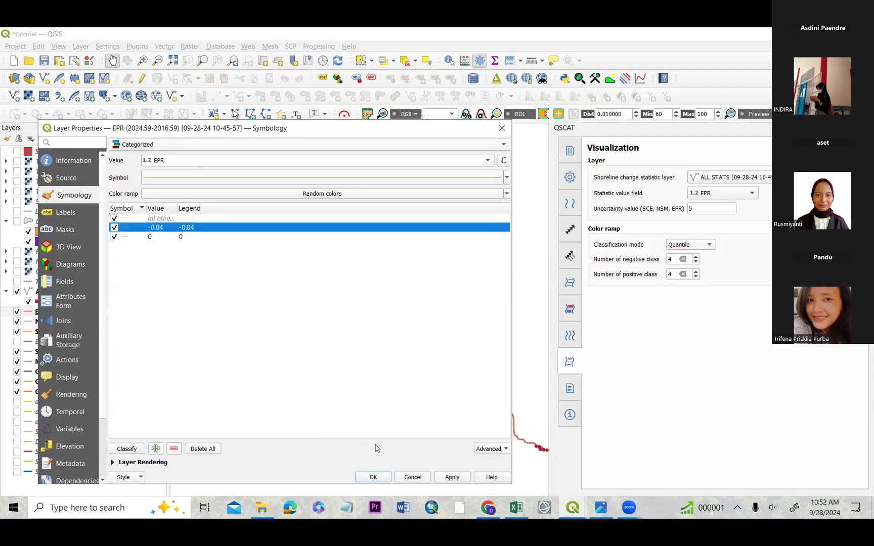
{"action": "left_click", "coordinate": [502, 128]}
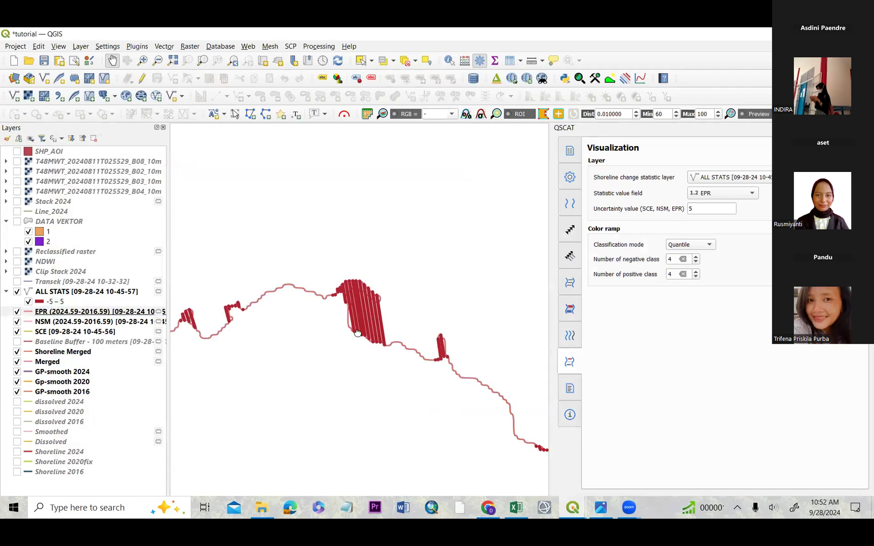
Step: Examine the distribution of the classified ALL STATS transects along the whole coastline, including the western bays and eastern shore
{"action": "scroll", "coordinate": [392, 263], "scroll_direction": "down", "scroll_amount": 3}
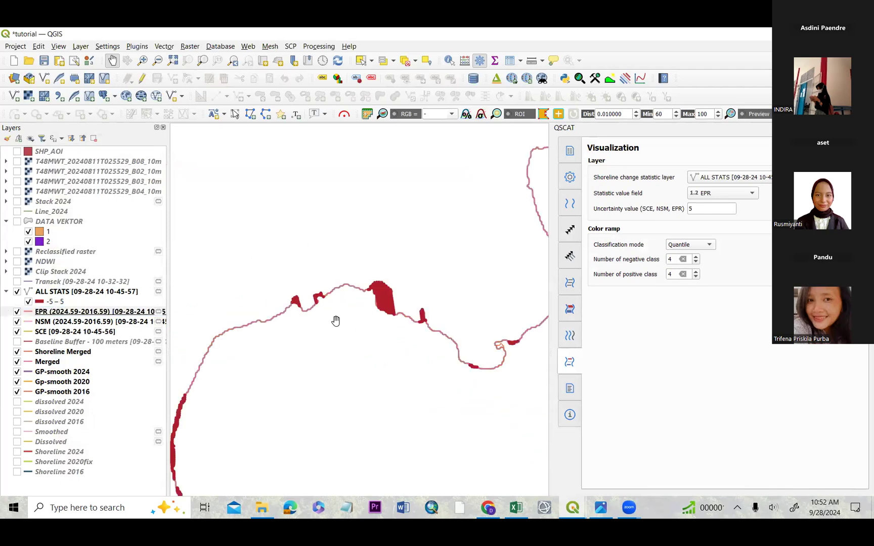
{"action": "scroll", "coordinate": [354, 318], "scroll_direction": "down", "scroll_amount": 2}
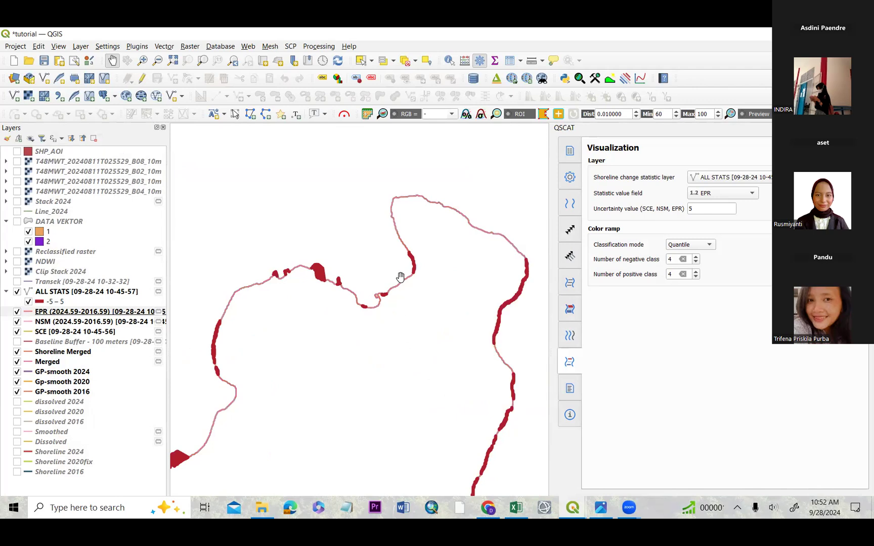
{"action": "left_click_drag", "start_coordinate": [401, 278], "coordinate": [374, 231]}
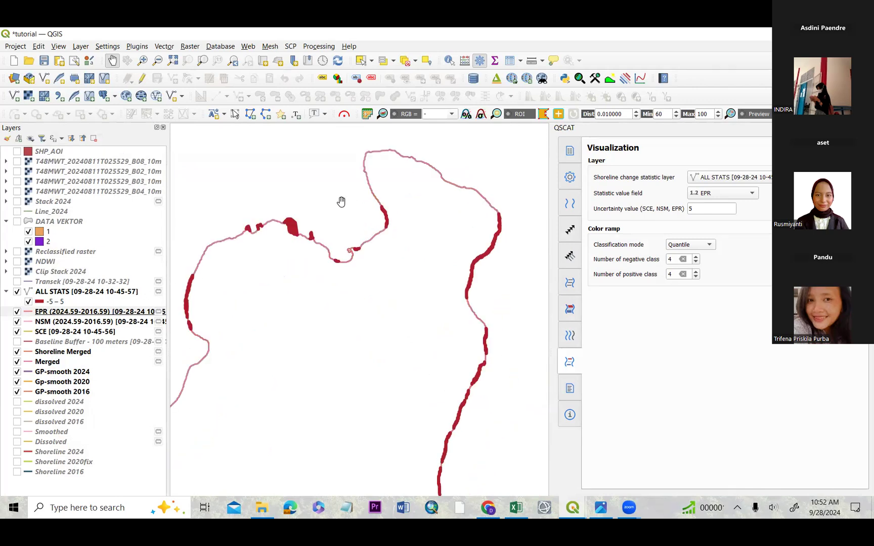
{"action": "scroll", "coordinate": [339, 202], "scroll_direction": "down", "scroll_amount": 2}
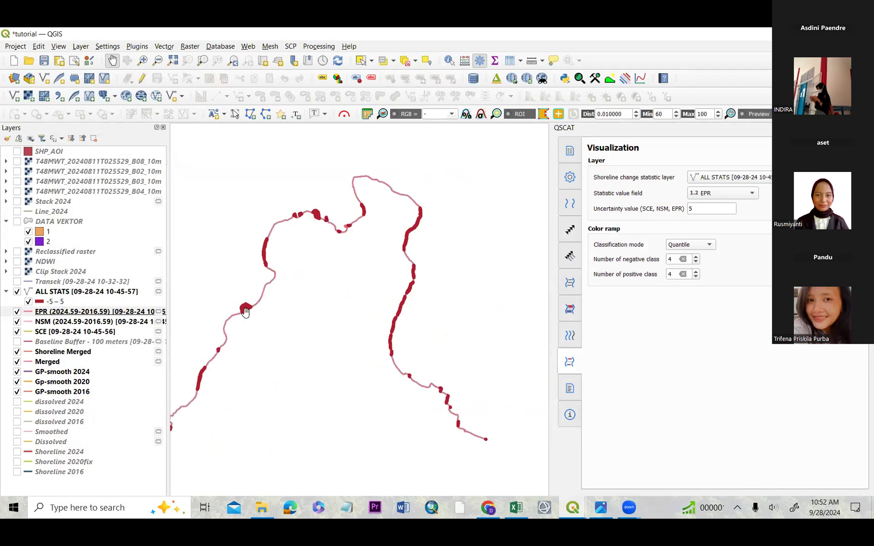
{"action": "left_click_drag", "start_coordinate": [363, 297], "coordinate": [380, 294]}
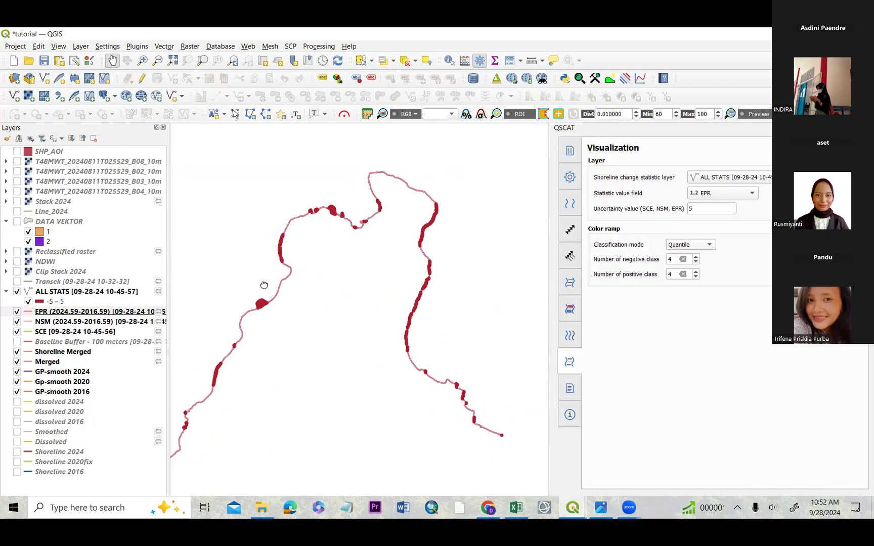
{"action": "left_click_drag", "start_coordinate": [256, 287], "coordinate": [279, 257]}
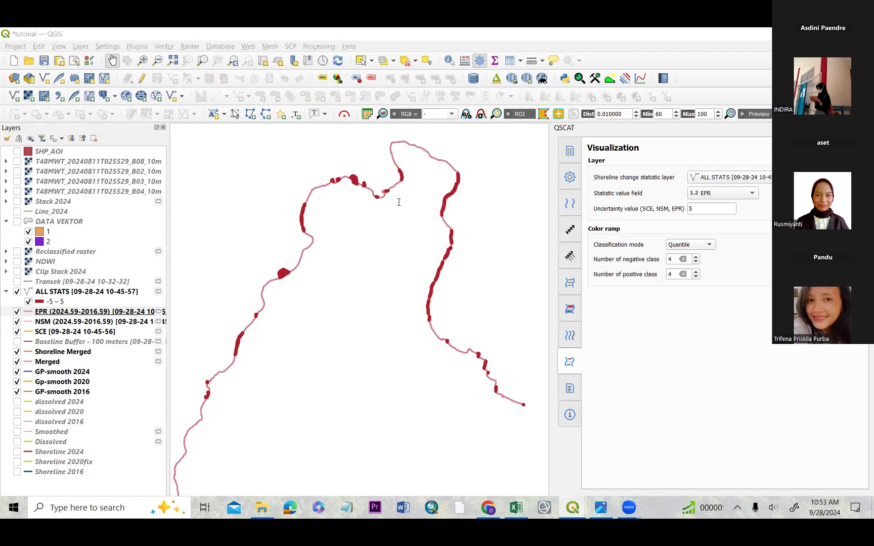
{"action": "scroll", "coordinate": [440, 160], "scroll_direction": "down", "scroll_amount": 1}
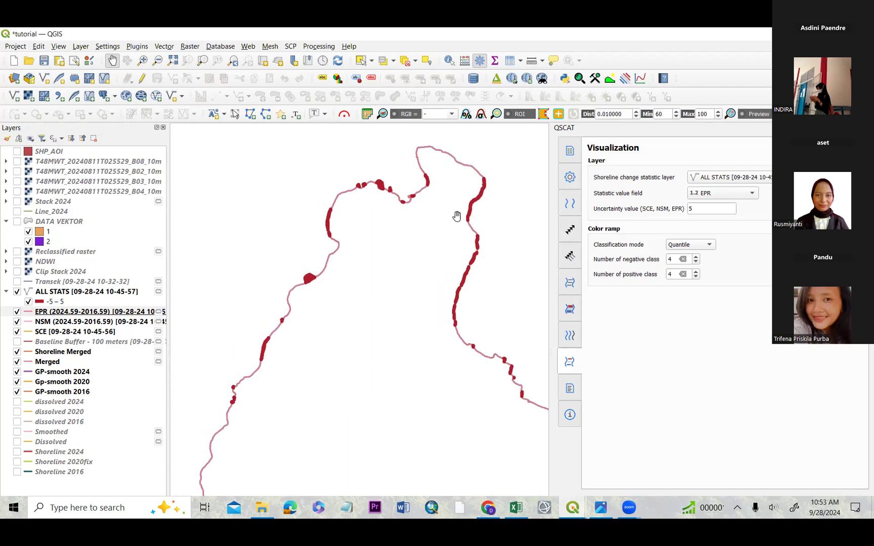
{"action": "scroll", "coordinate": [462, 225], "scroll_direction": "up", "scroll_amount": 1}
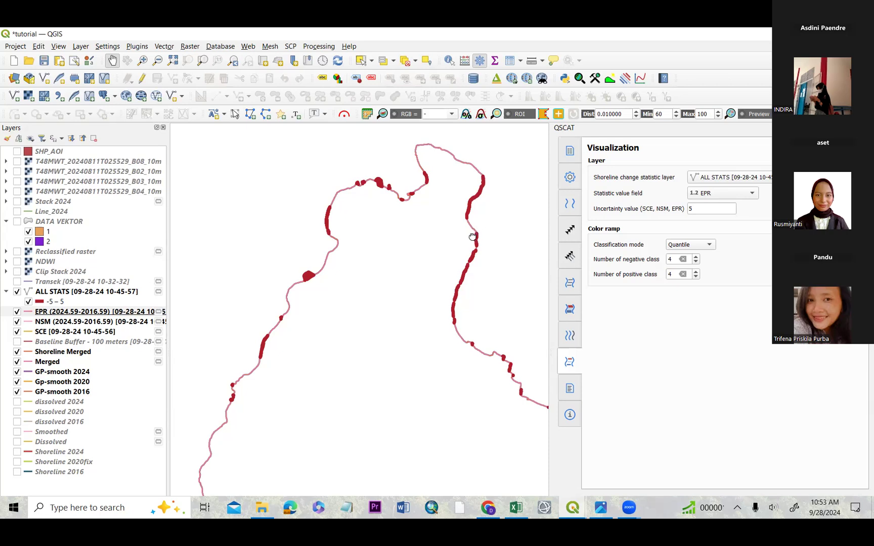
{"action": "left_click_drag", "start_coordinate": [472, 236], "coordinate": [468, 238]}
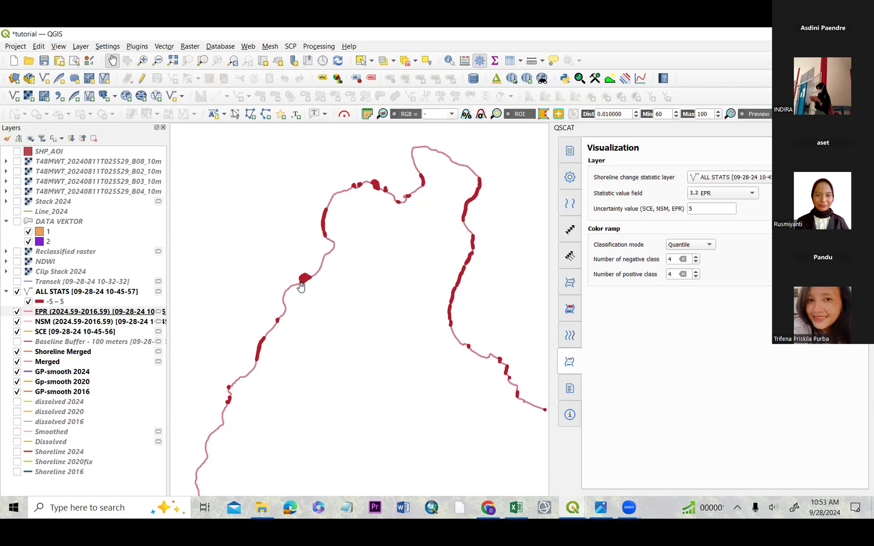
{"action": "scroll", "coordinate": [306, 283], "scroll_direction": "up", "scroll_amount": 1}
{"action": "left_click_drag", "start_coordinate": [314, 280], "coordinate": [320, 339]}
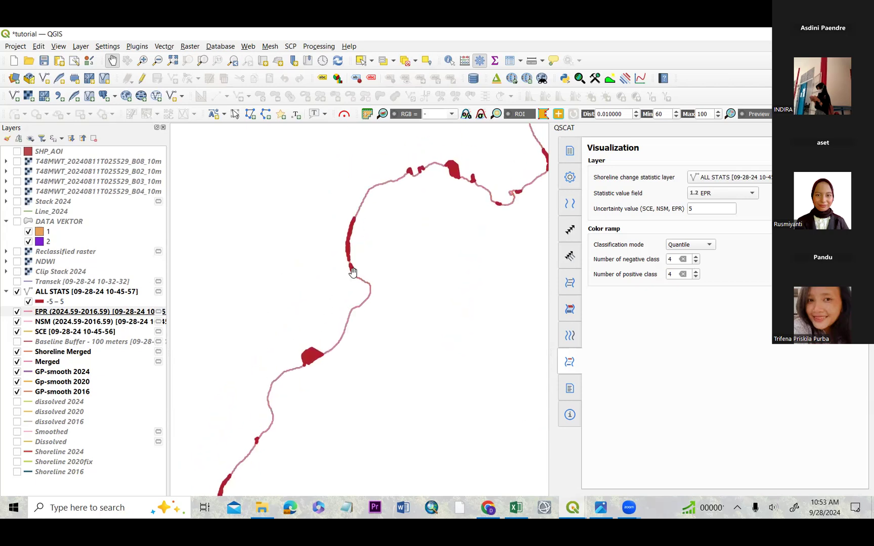
{"action": "left_click_drag", "start_coordinate": [480, 266], "coordinate": [401, 214]}
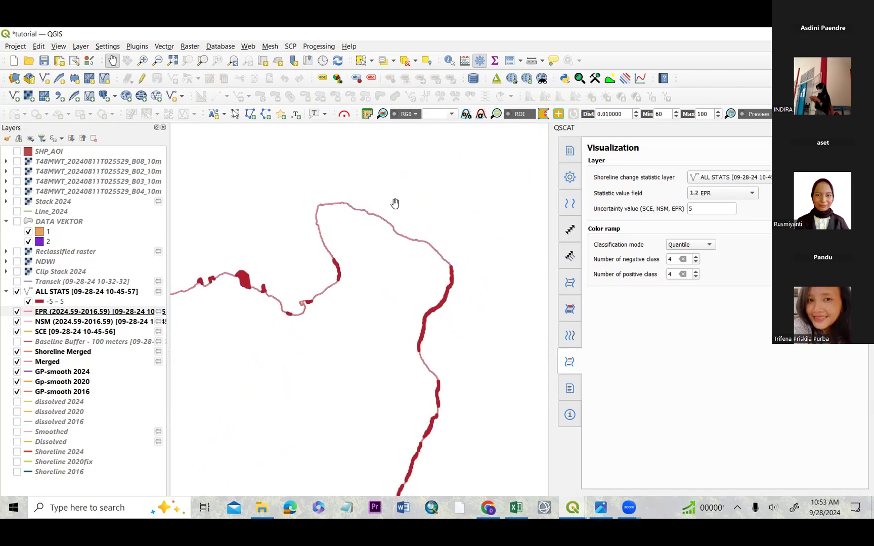